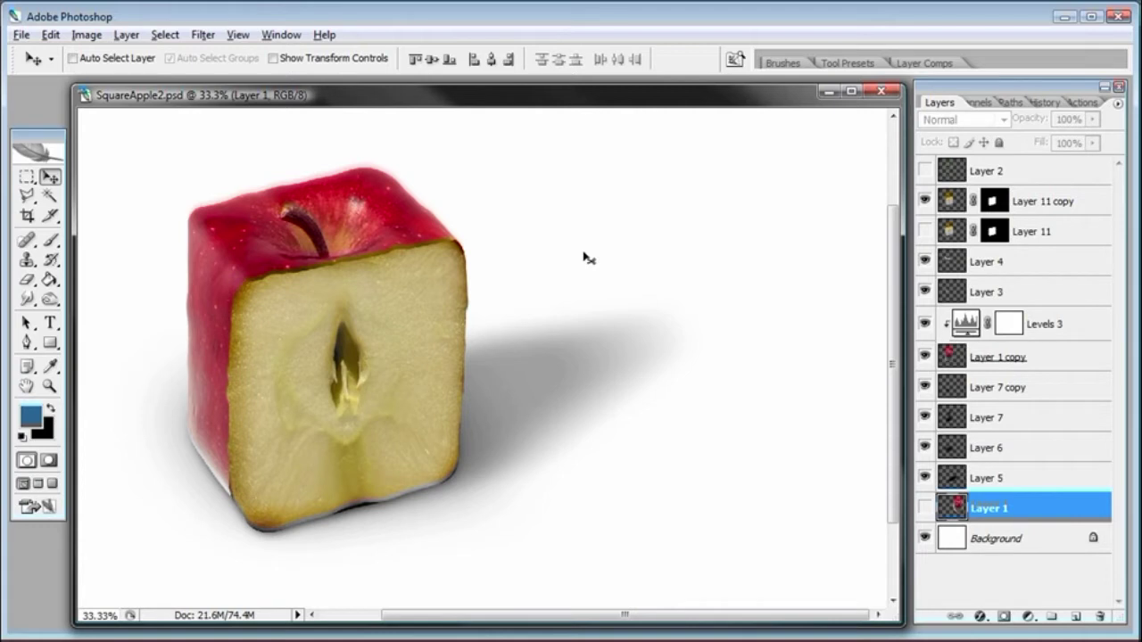
Hide Layer 11 copy to reveal the uncut square apple and inspect the green perspective box on Layer 2
{"action": "left_click", "coordinate": [924, 200]}
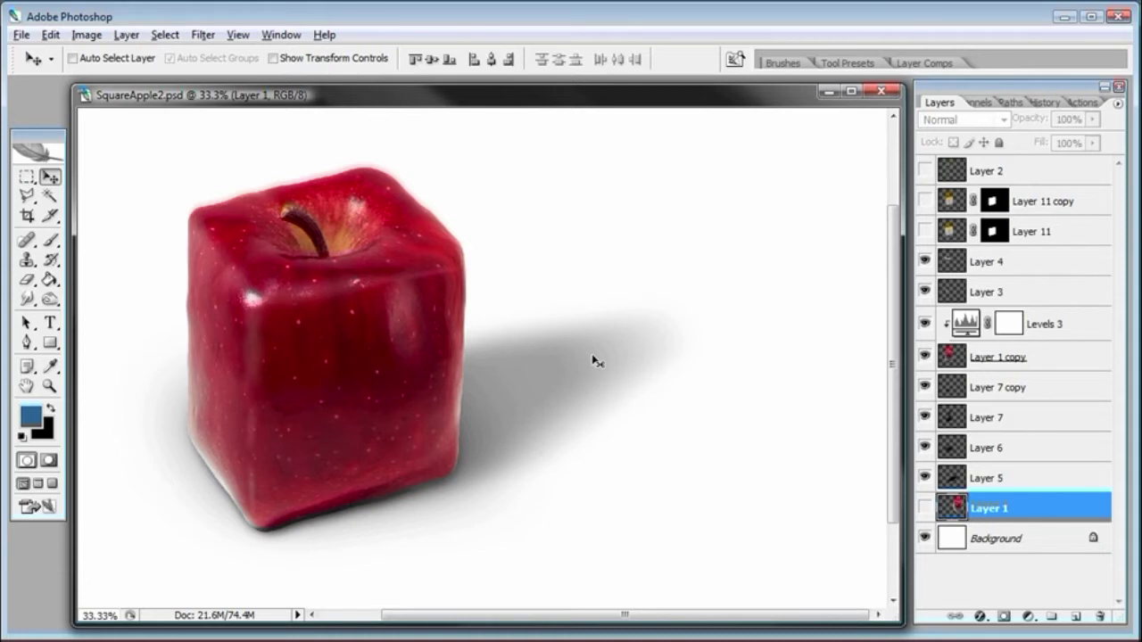
{"action": "left_click", "coordinate": [923, 174]}
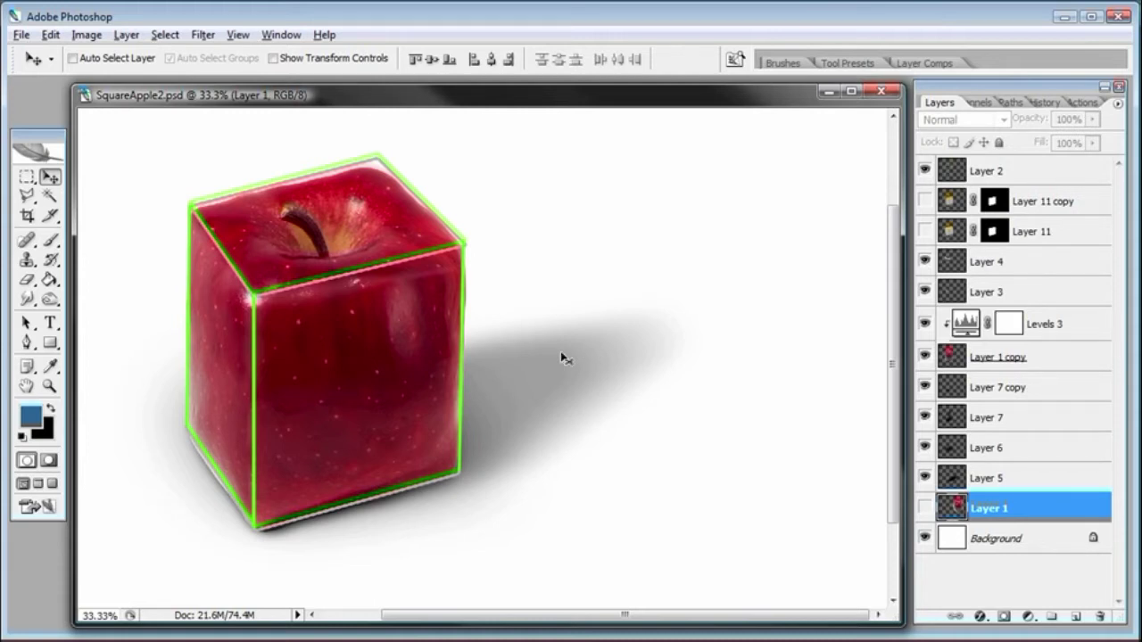
{"action": "left_click", "coordinate": [51, 343]}
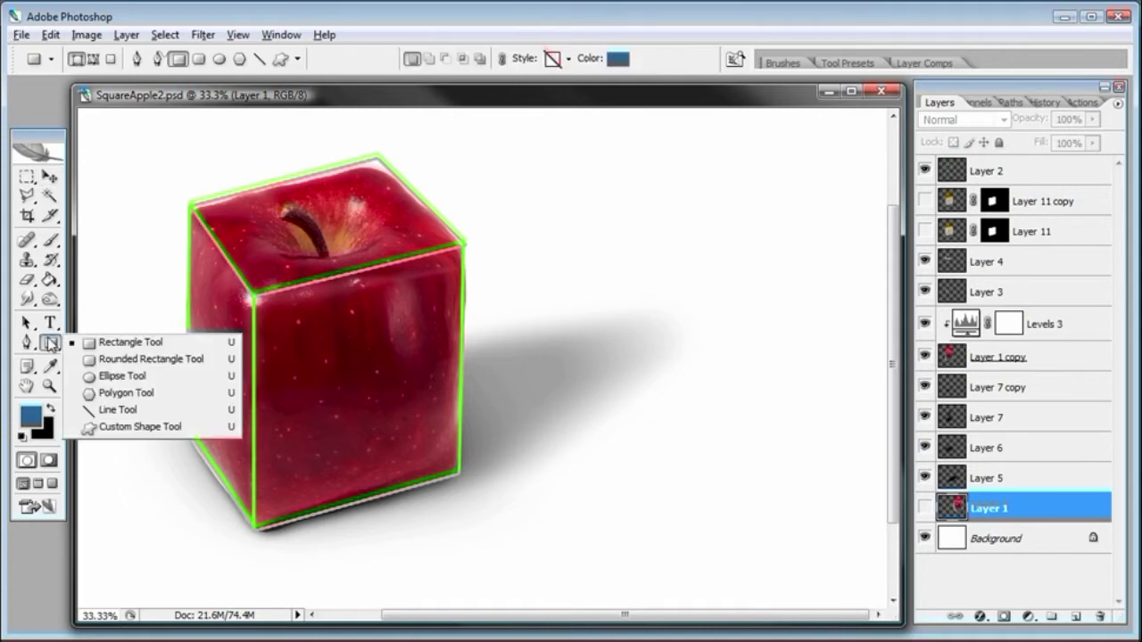
{"action": "left_click", "coordinate": [89, 410]}
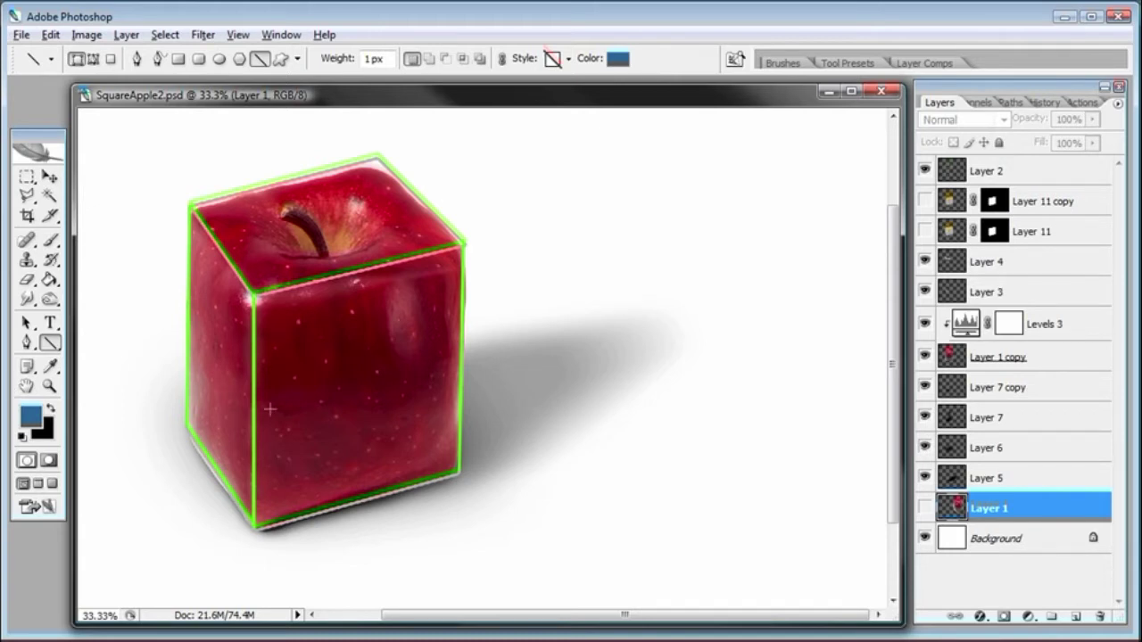
{"action": "left_click", "coordinate": [925, 170]}
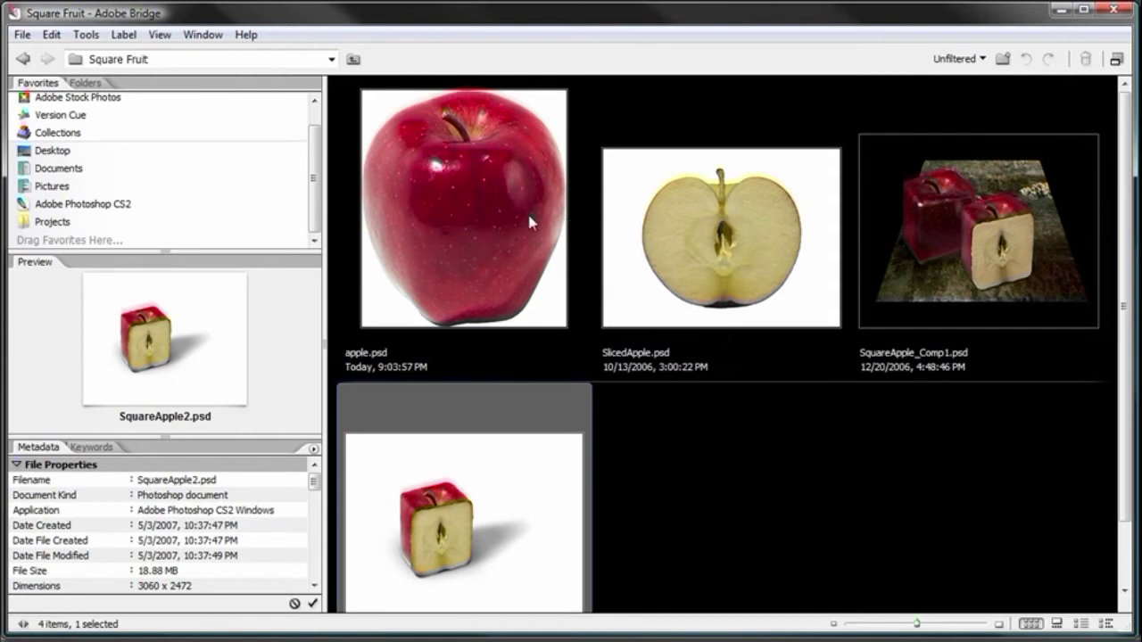
Switch to Adobe Bridge and preview apple.psd, SlicedApple.psd, SquareApple_Comp1.psd and SquareApple2.psd in the Square Fruit folder
{"action": "left_click", "coordinate": [471, 258]}
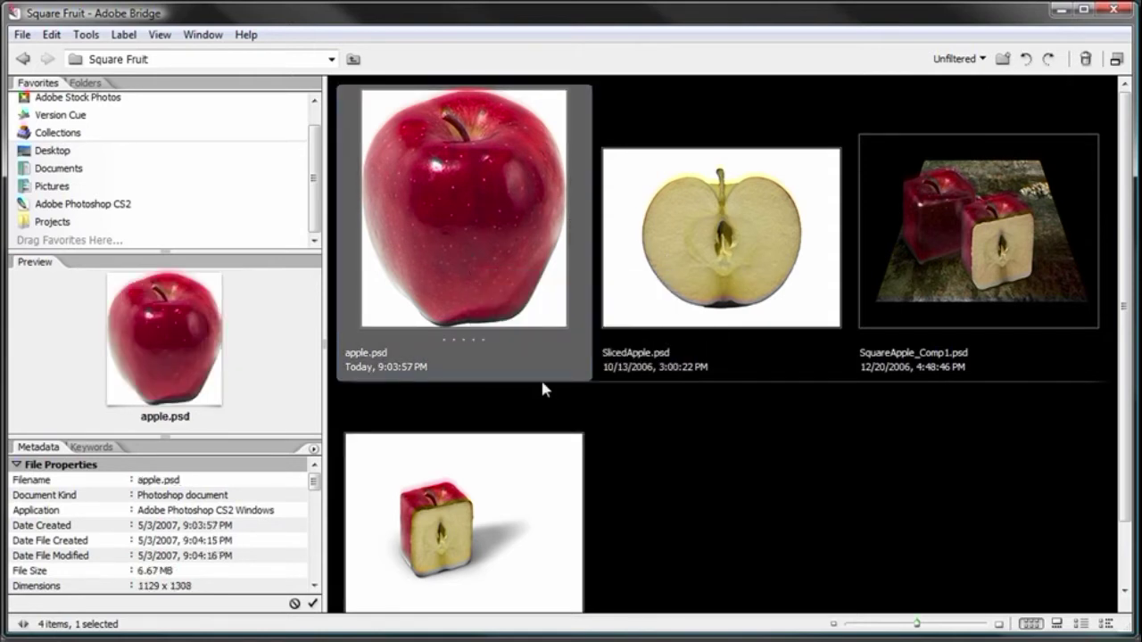
{"action": "left_click", "coordinate": [778, 264]}
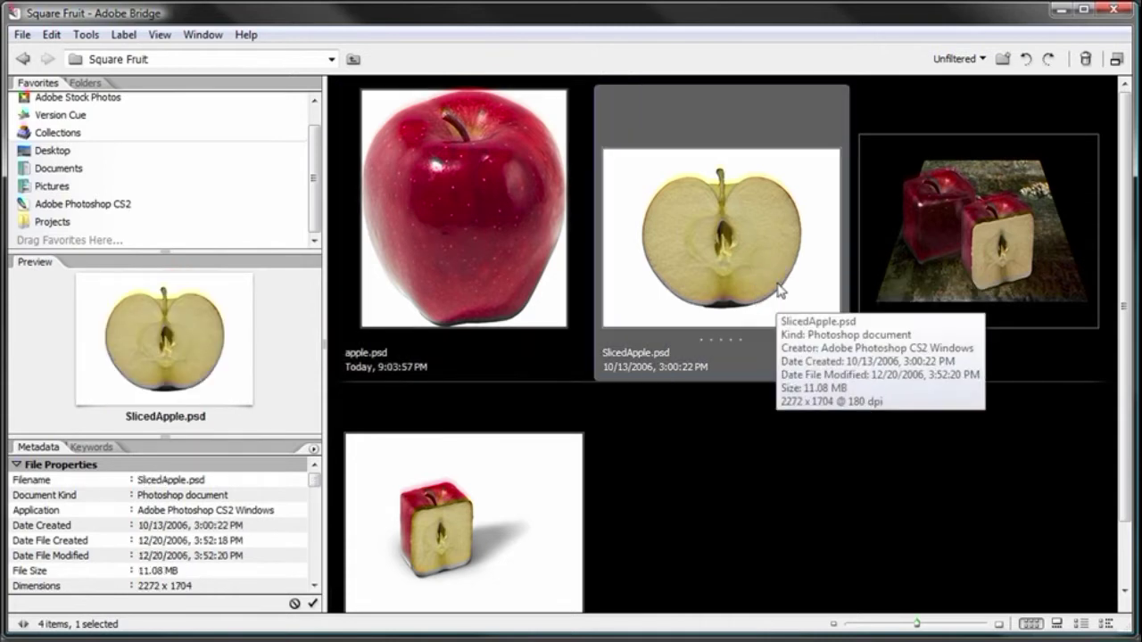
{"action": "left_click", "coordinate": [1035, 239]}
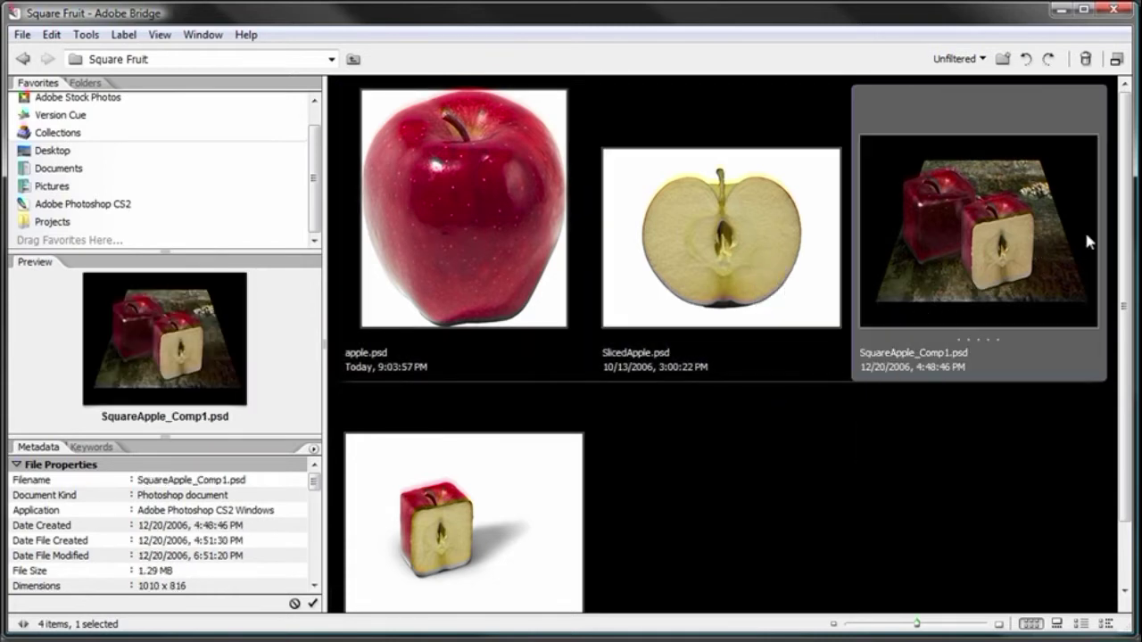
{"action": "scroll", "coordinate": [1126, 299], "scroll_direction": "down", "scroll_amount": 2}
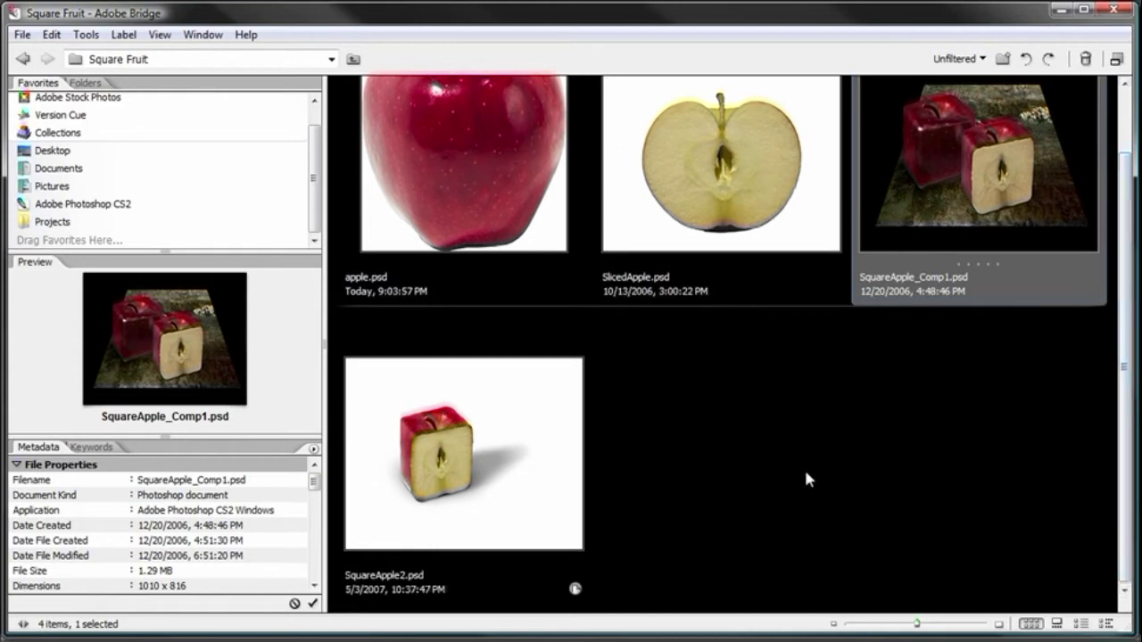
{"action": "left_click", "coordinate": [432, 462]}
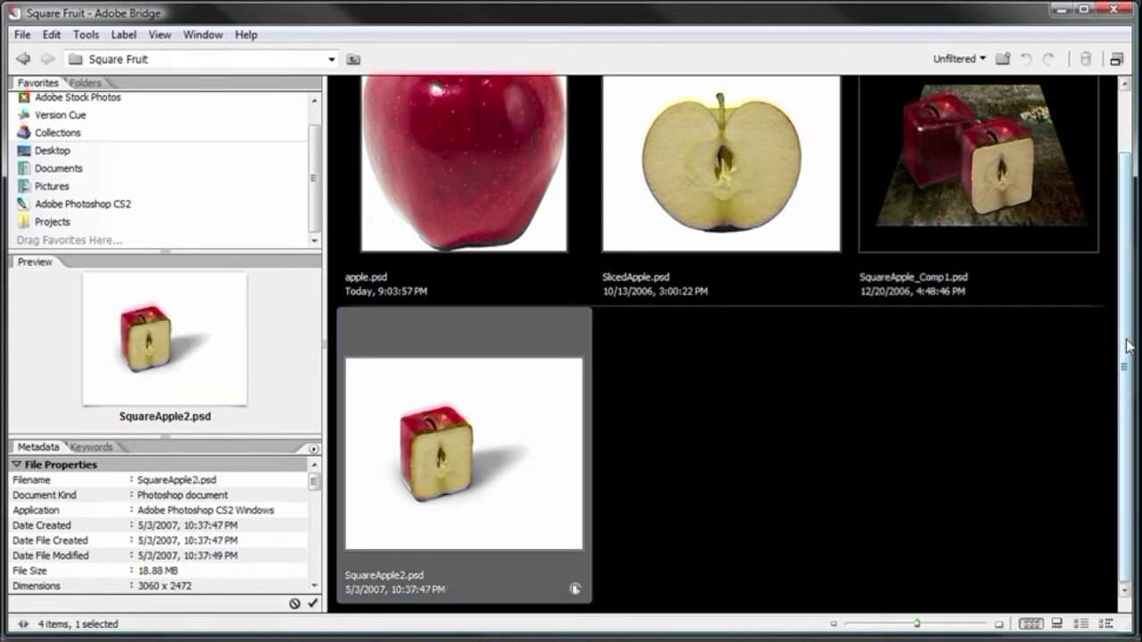
{"action": "scroll", "coordinate": [1129, 339], "scroll_direction": "up", "scroll_amount": 2}
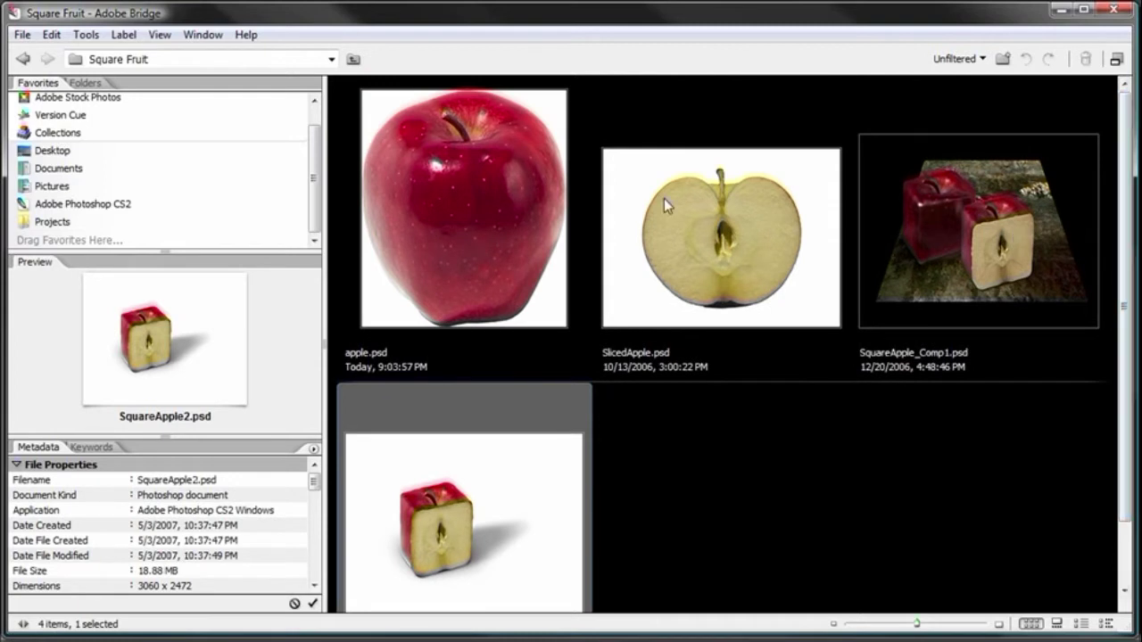
Open apple.psd from Bridge in Photoshop and close the SquareApple2.psd document
{"action": "left_click", "coordinate": [453, 258]}
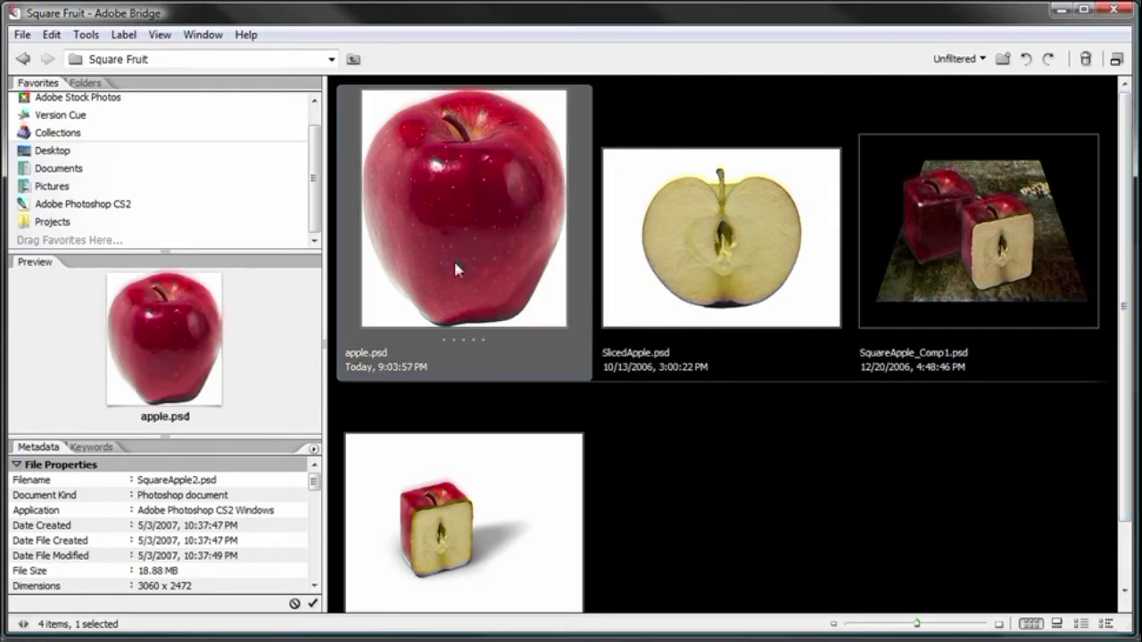
{"action": "key", "text": "alt+Tab"}
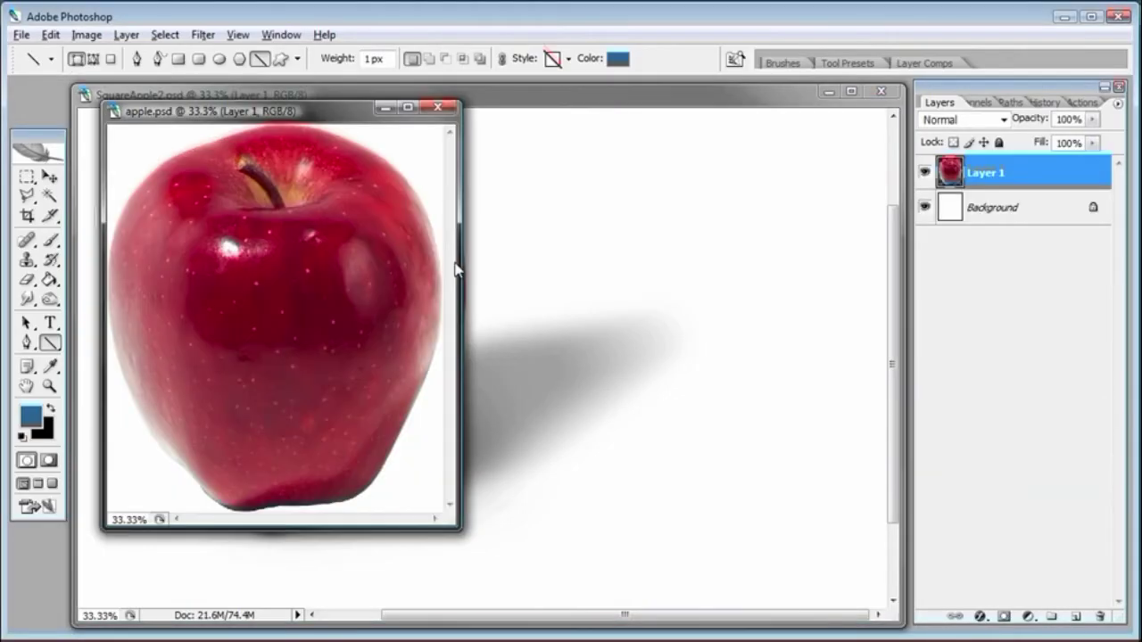
{"action": "left_click", "coordinate": [620, 110]}
{"action": "left_click", "coordinate": [21, 35]}
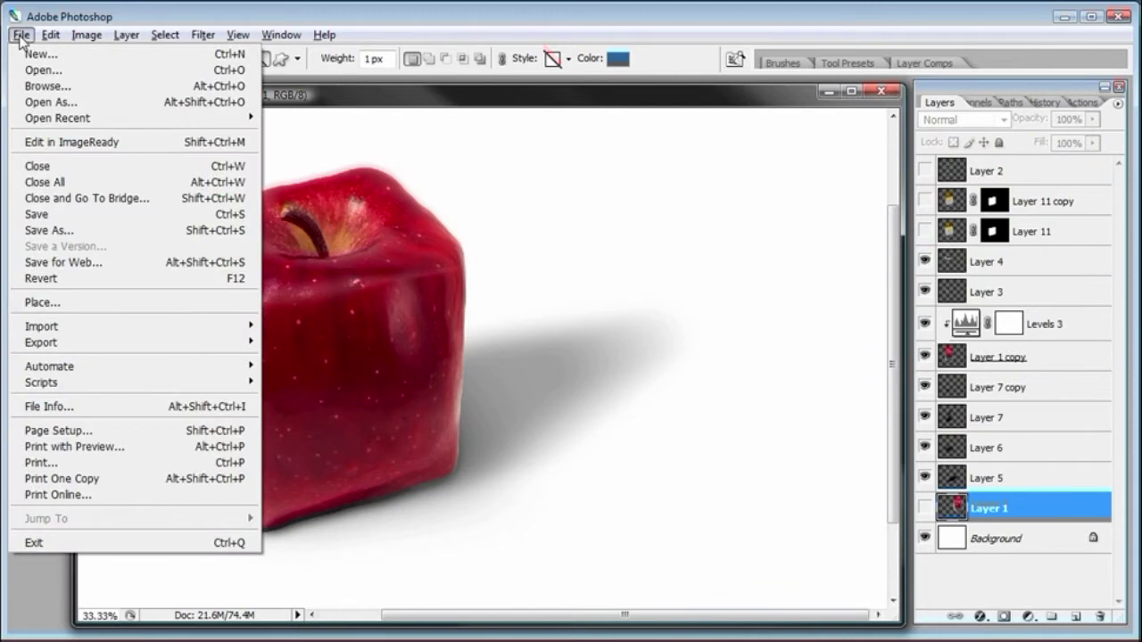
{"action": "left_click", "coordinate": [126, 198]}
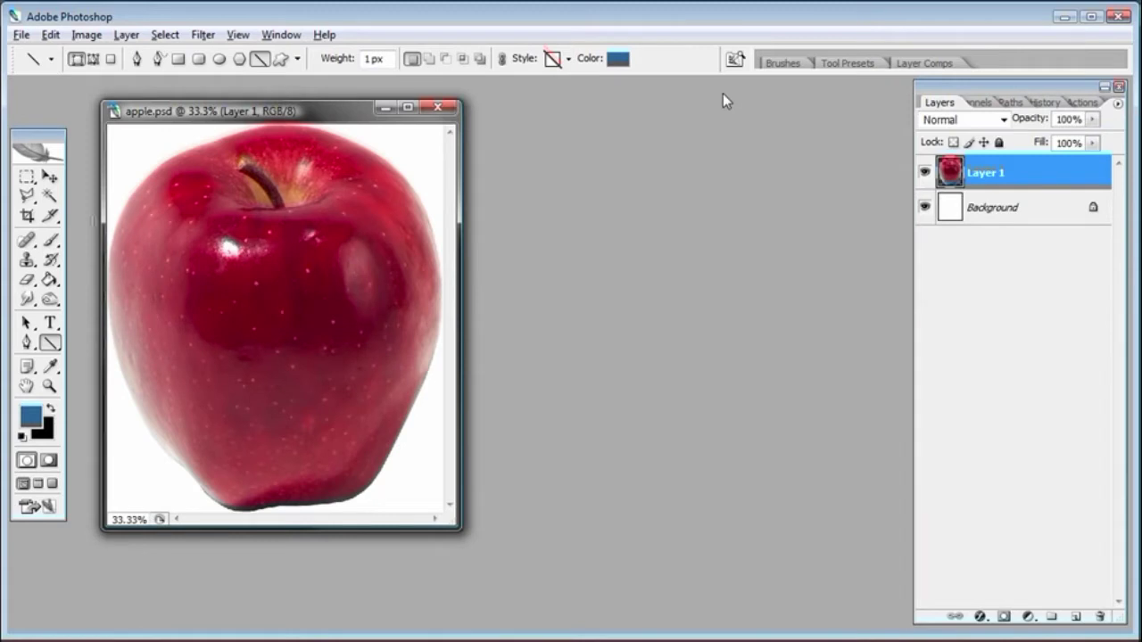
{"action": "left_click_drag", "start_coordinate": [293, 116], "coordinate": [283, 102]}
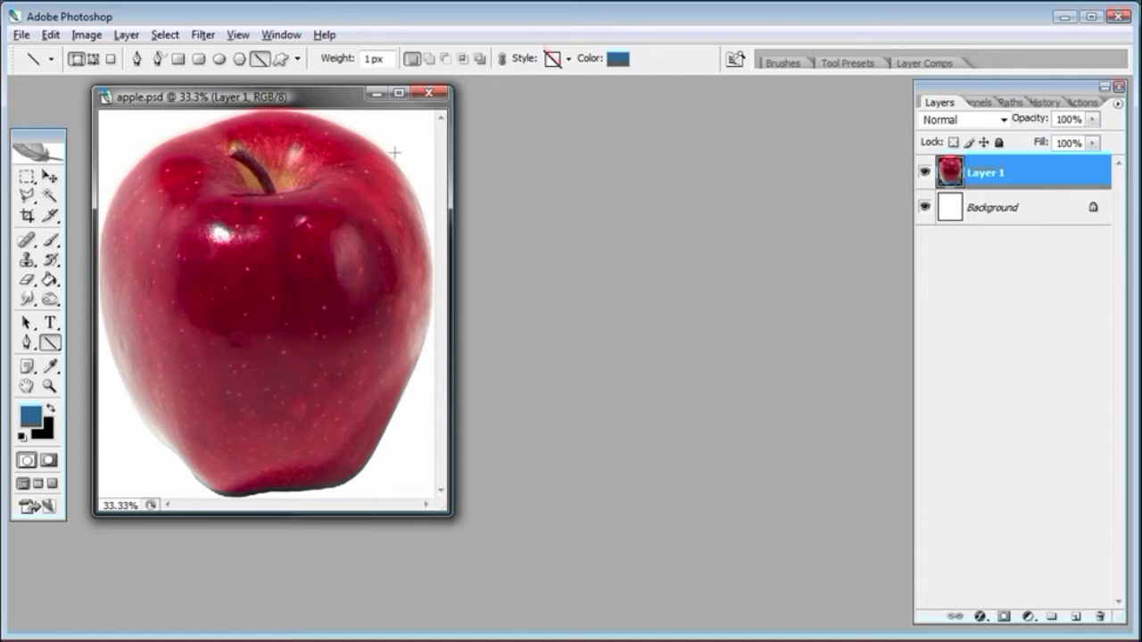
Create a new document 3000 pixels wide and 2400 pixels high
{"action": "left_click", "coordinate": [20, 34]}
{"action": "left_click", "coordinate": [27, 53]}
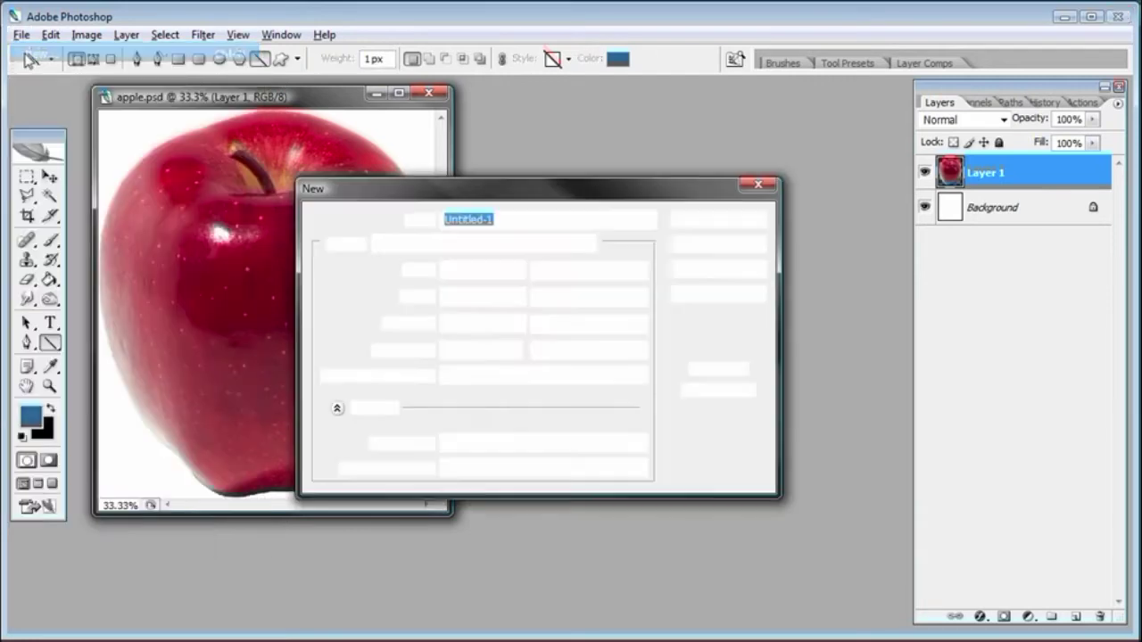
{"action": "double_click", "coordinate": [497, 271]}
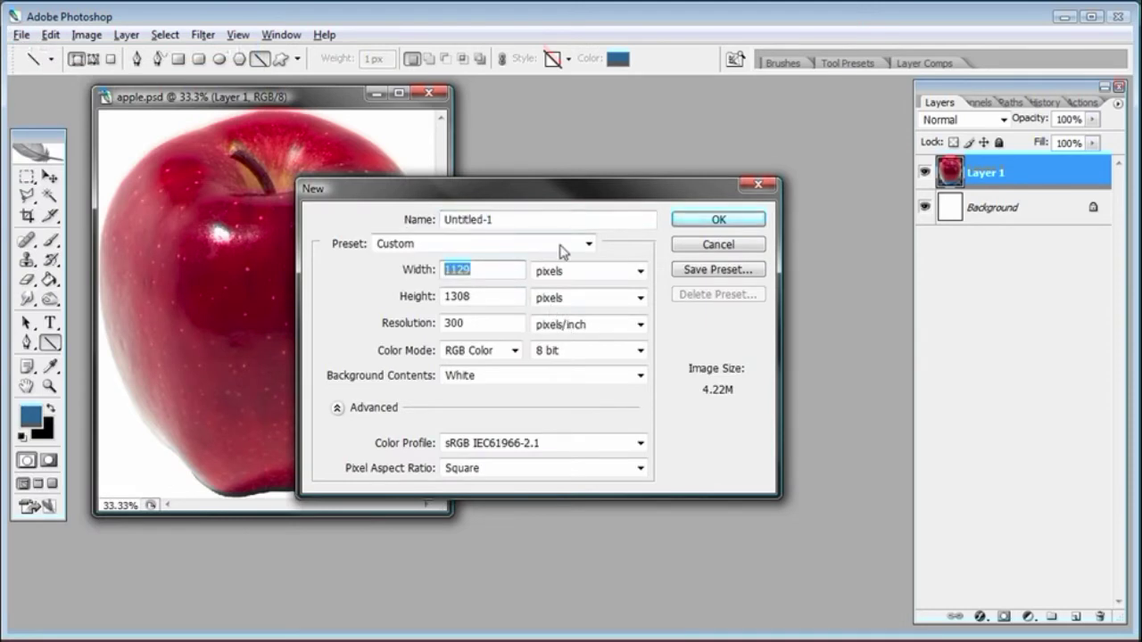
{"action": "type", "text": "3000"}
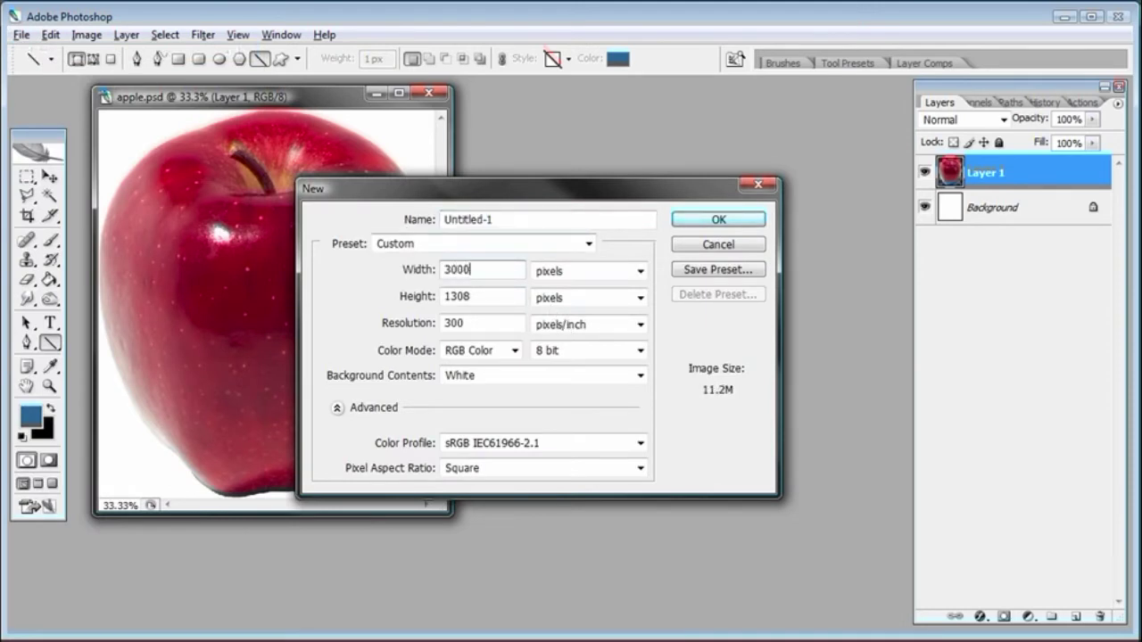
{"action": "left_click", "coordinate": [641, 271]}
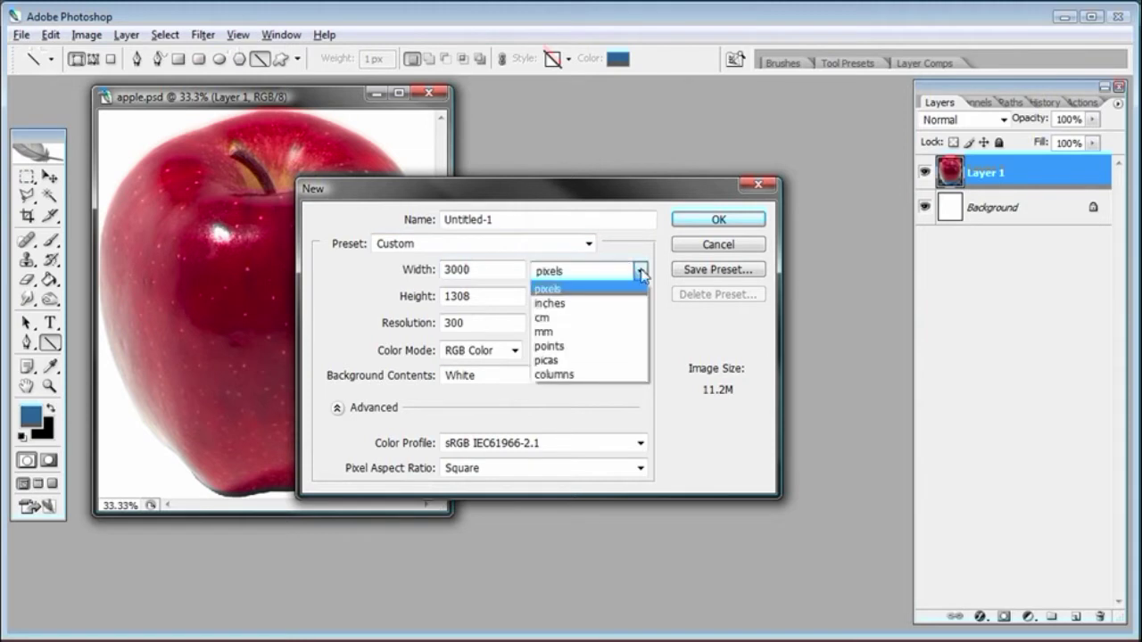
{"action": "left_click", "coordinate": [642, 255]}
{"action": "double_click", "coordinate": [464, 296]}
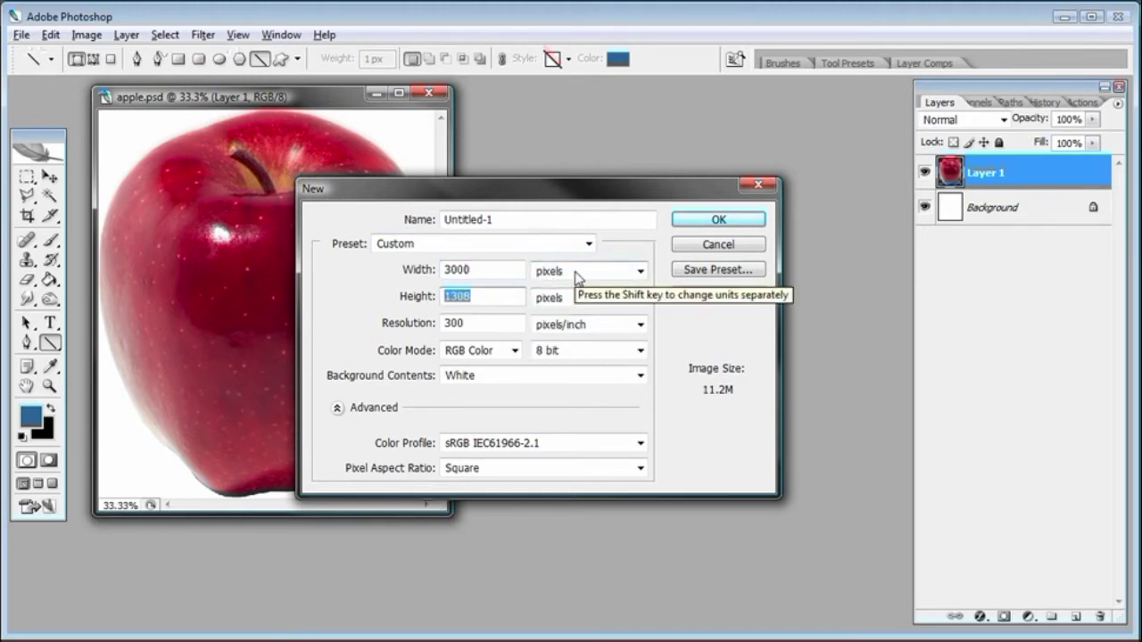
{"action": "type", "text": "2400"}
{"action": "key", "text": "Return"}
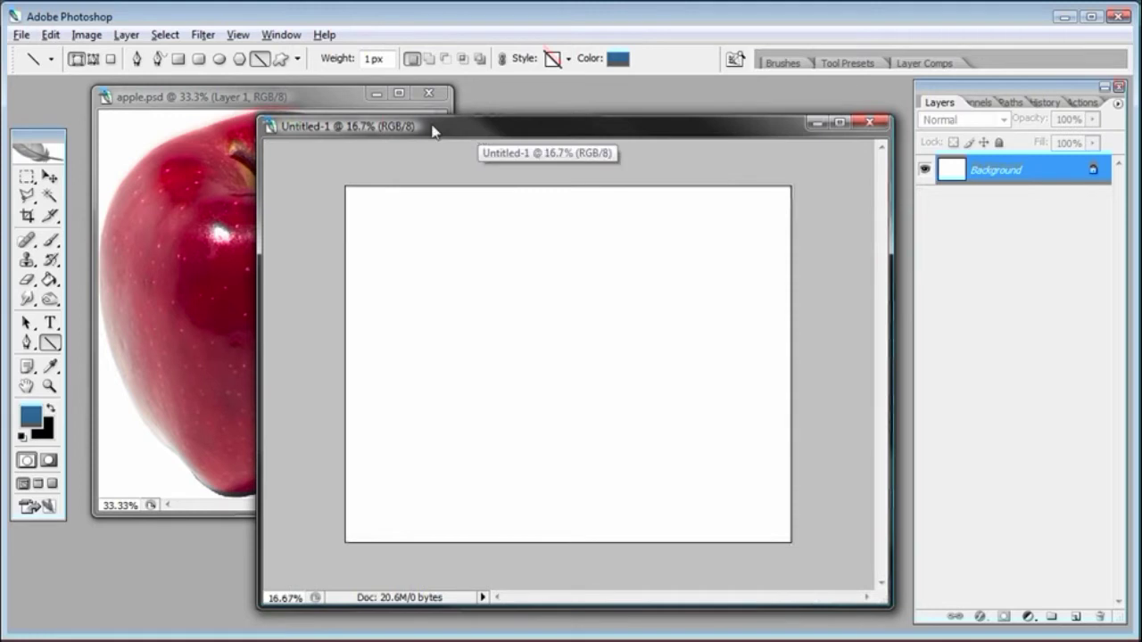
Hide the white Background layer of apple.psd and enlarge its window around the whole apple
{"action": "left_click", "coordinate": [296, 101]}
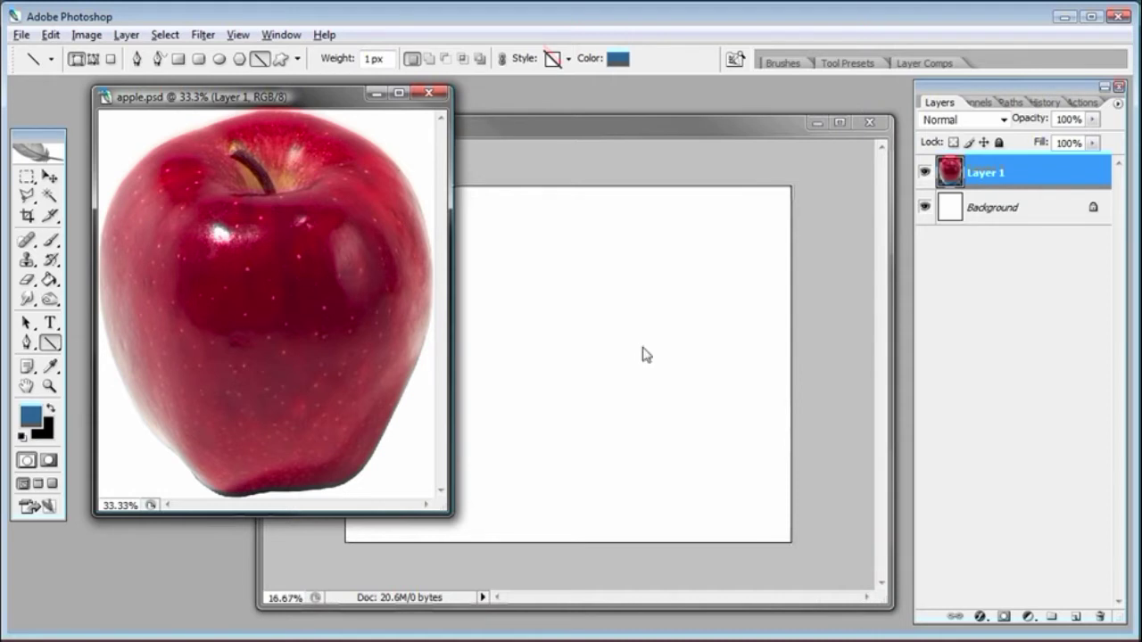
{"action": "left_click", "coordinate": [926, 208]}
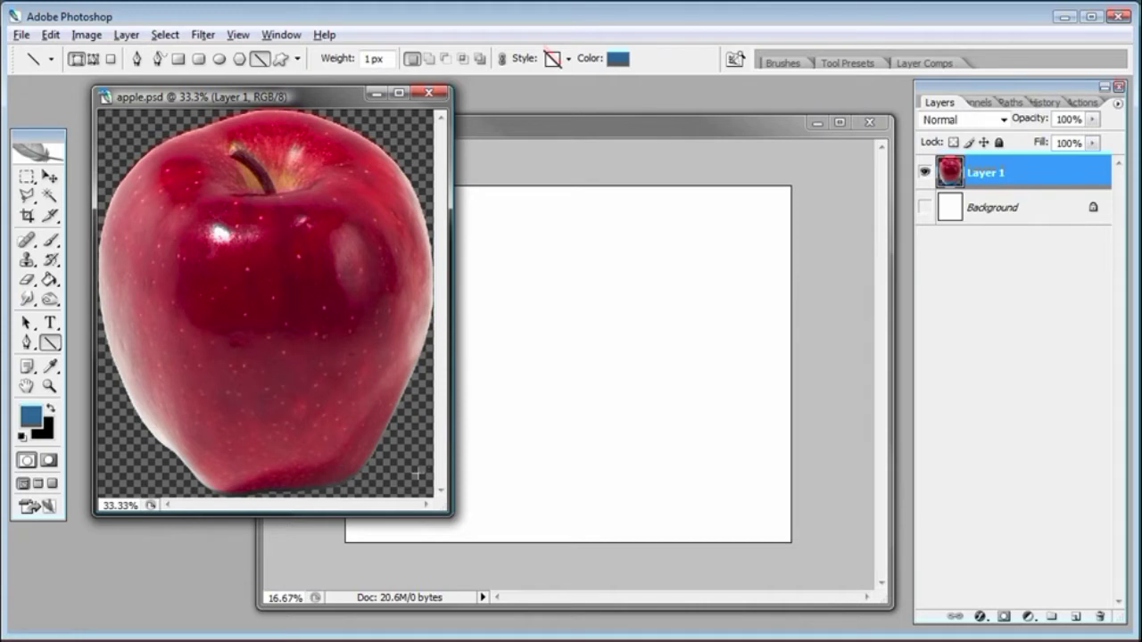
{"action": "left_click_drag", "start_coordinate": [451, 515], "coordinate": [490, 552]}
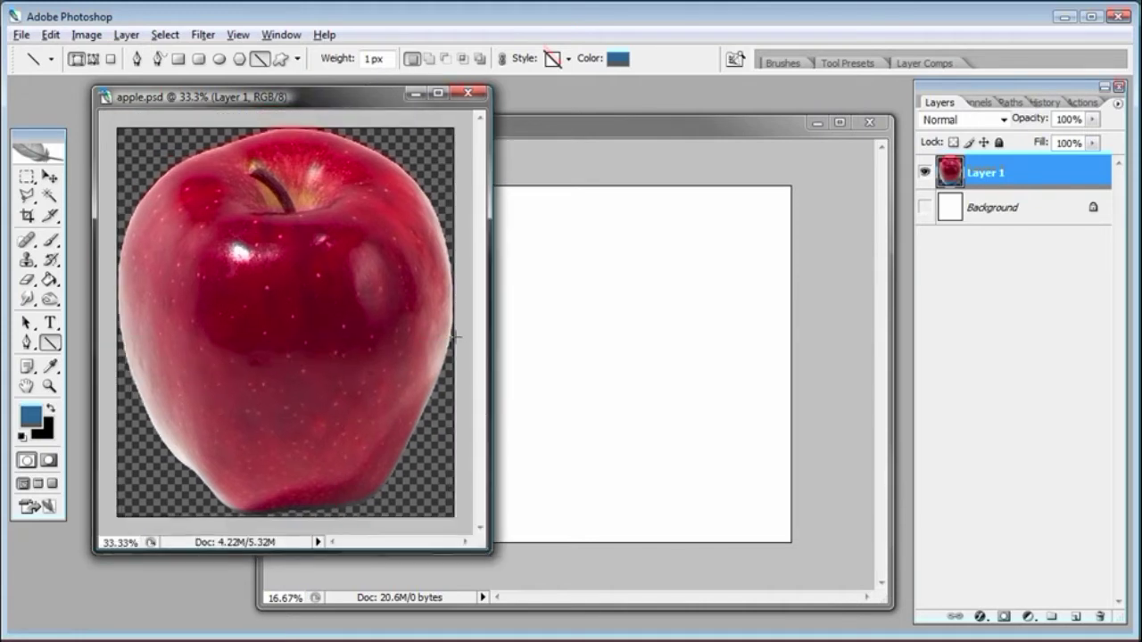
Copy the apple layer from apple.psd onto the new blank canvas with the Move tool
{"action": "left_click", "coordinate": [49, 177]}
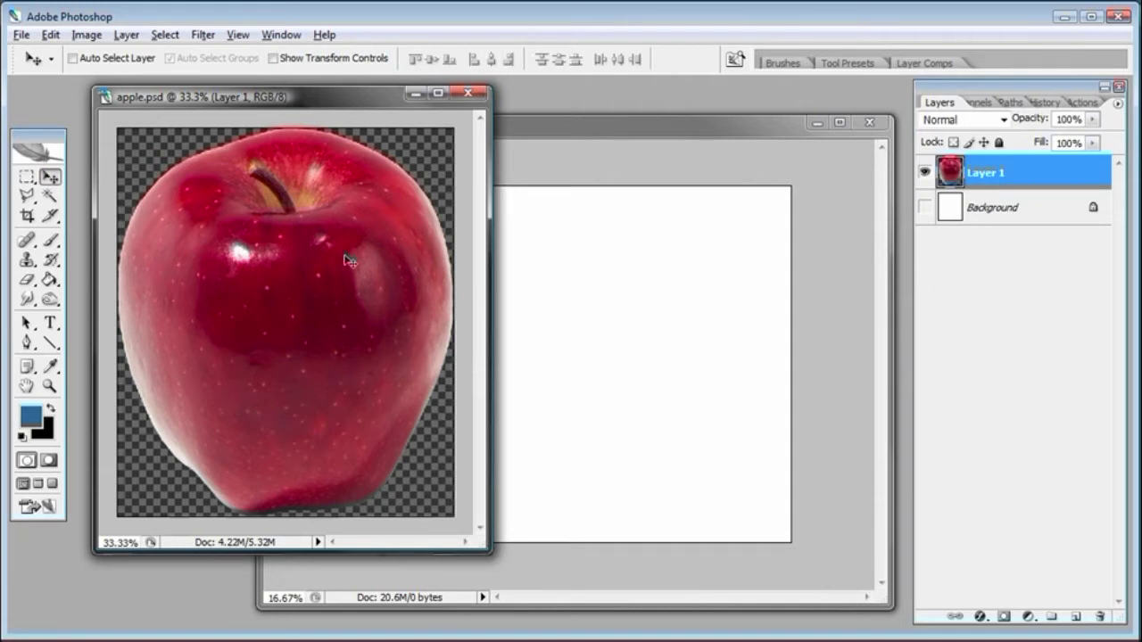
{"action": "left_click_drag", "start_coordinate": [348, 260], "coordinate": [524, 337]}
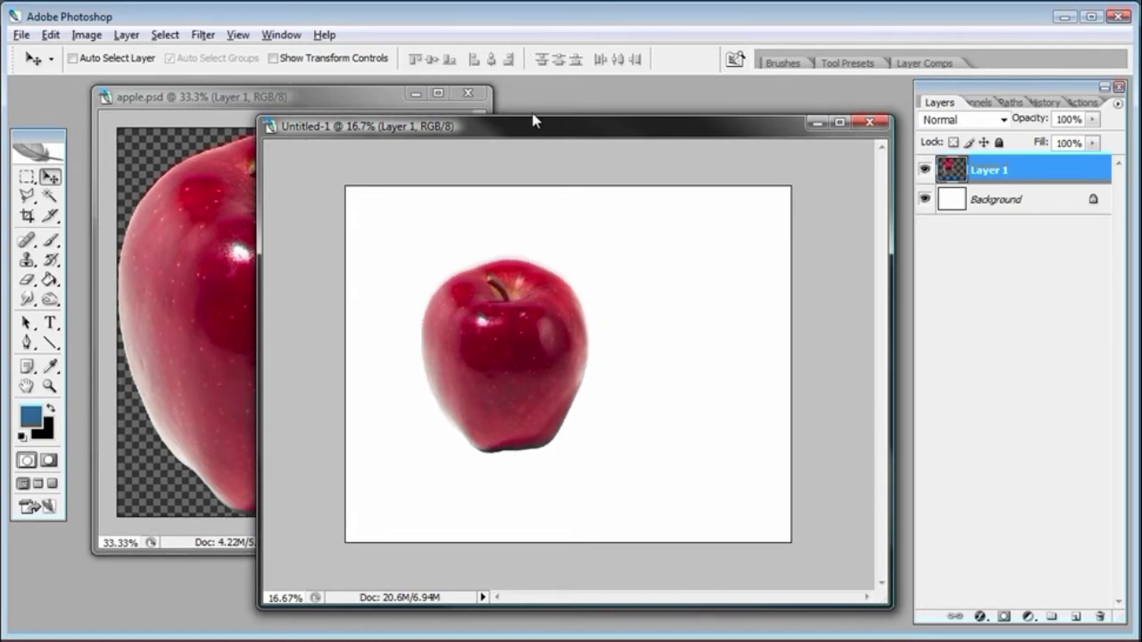
{"action": "left_click_drag", "start_coordinate": [525, 131], "coordinate": [493, 123]}
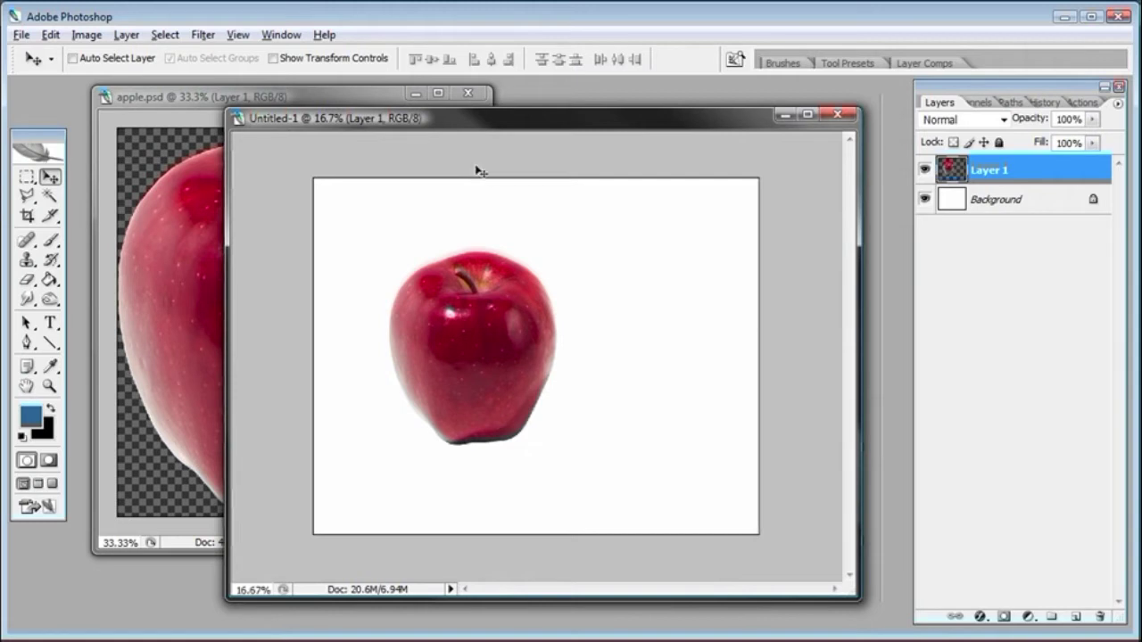
Close apple.psd and move the copied apple slightly lower on the new canvas
{"action": "left_click", "coordinate": [370, 103]}
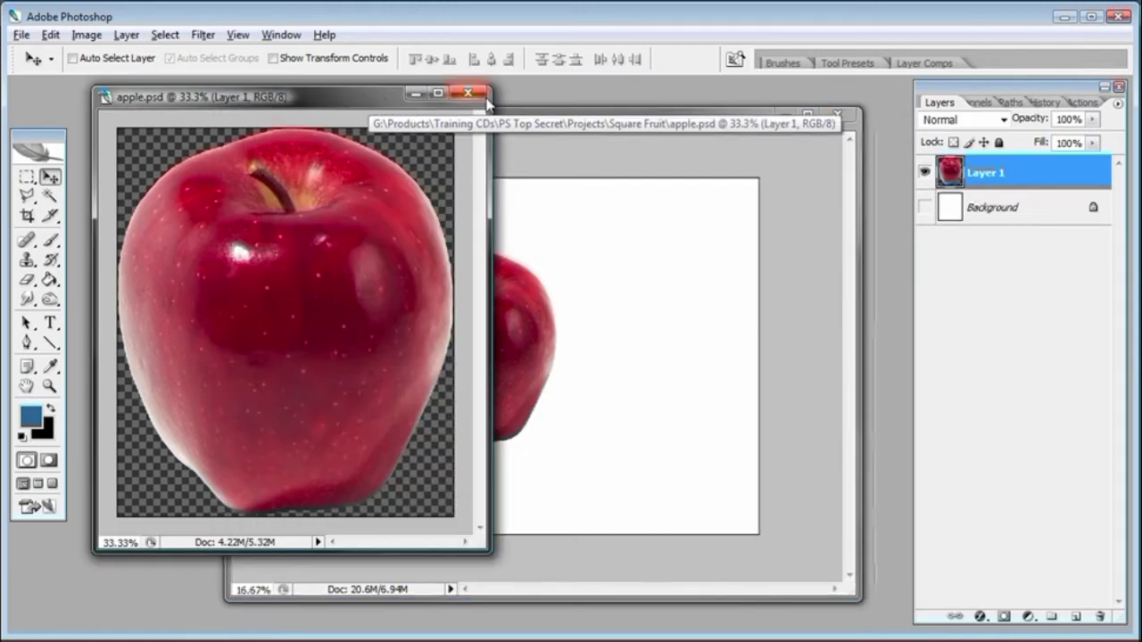
{"action": "left_click", "coordinate": [468, 93]}
{"action": "left_click", "coordinate": [585, 189]}
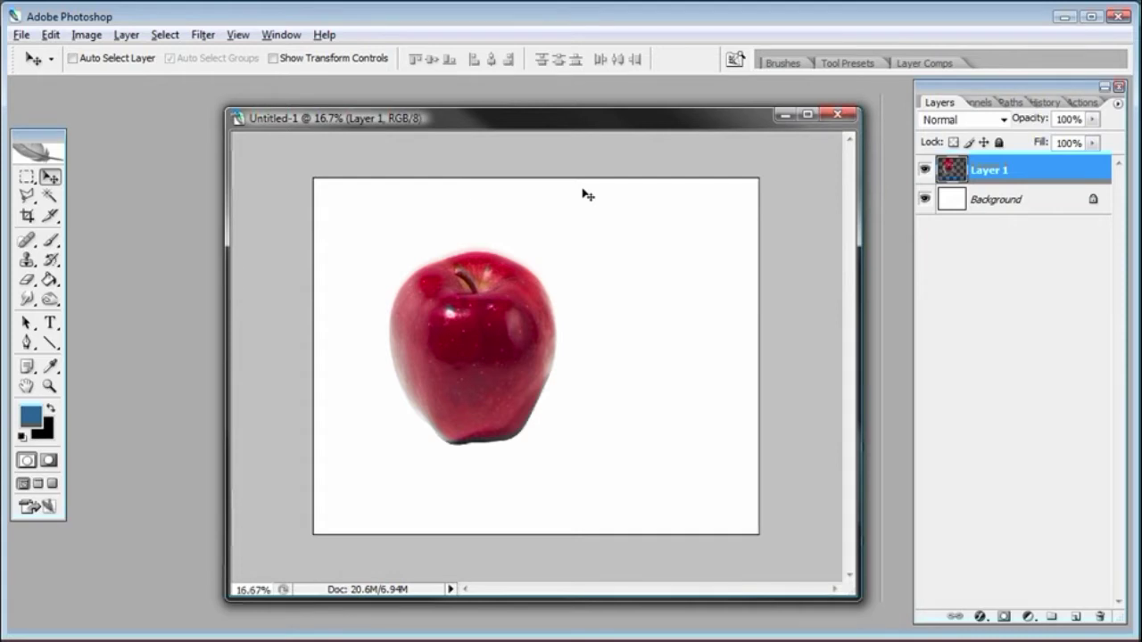
{"action": "left_click_drag", "start_coordinate": [454, 312], "coordinate": [452, 347]}
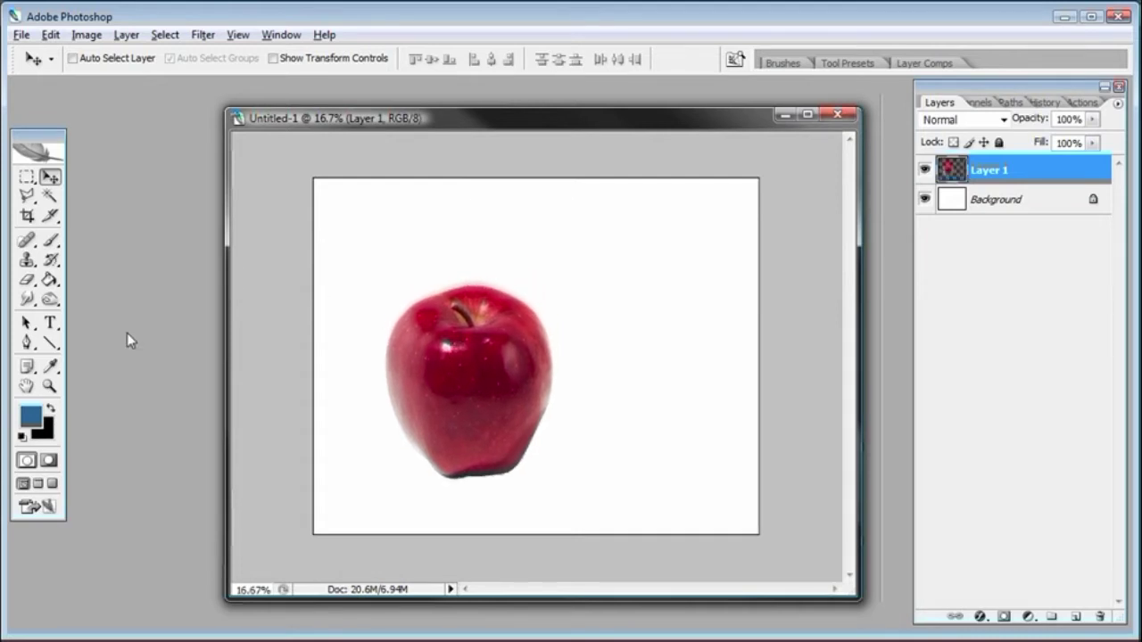
Enlarge the document window around the canvas and rename the apple's layer as Apple
{"action": "left_click", "coordinate": [49, 386]}
{"action": "left_click", "coordinate": [512, 372]}
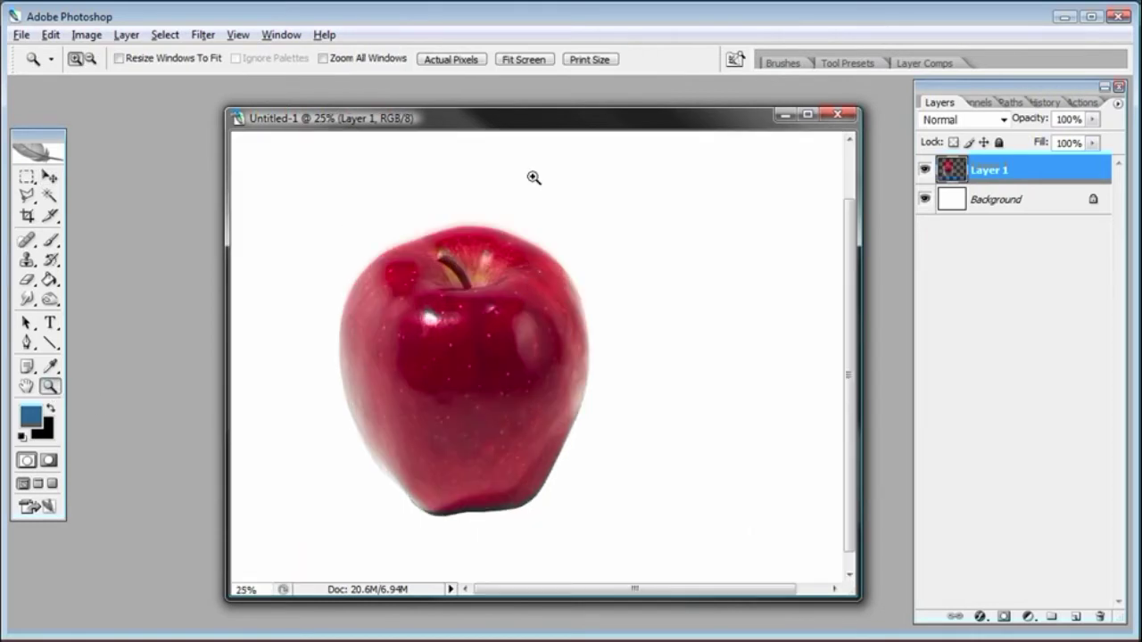
{"action": "left_click_drag", "start_coordinate": [527, 122], "coordinate": [399, 108]}
{"action": "left_click_drag", "start_coordinate": [732, 587], "coordinate": [898, 626]}
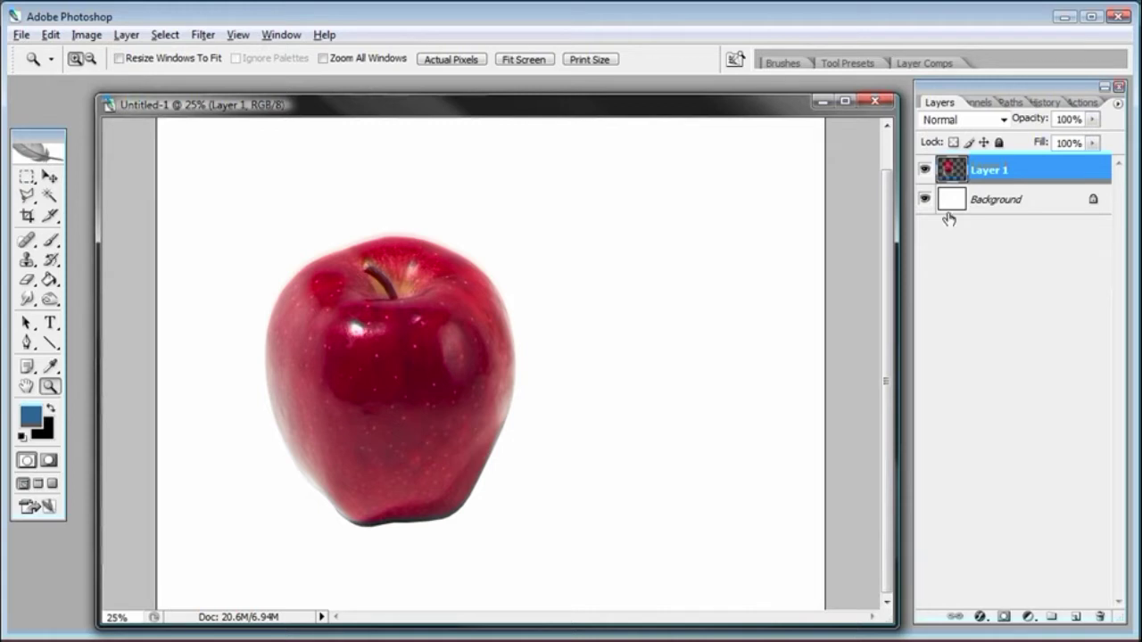
{"action": "double_click", "coordinate": [988, 170]}
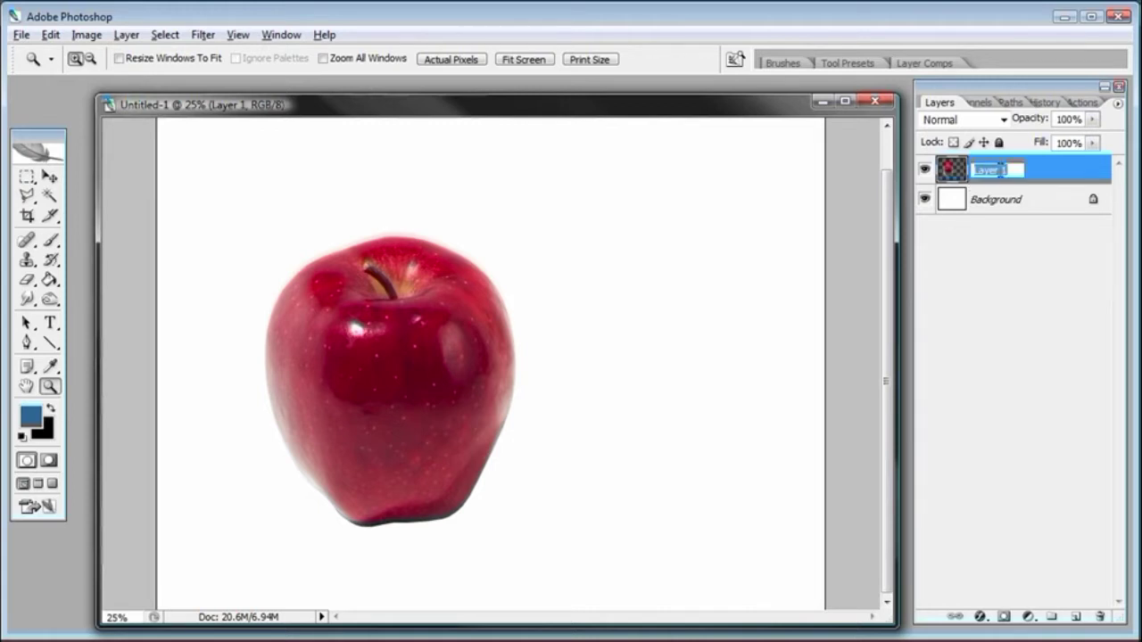
{"action": "type", "text": "Apple"}
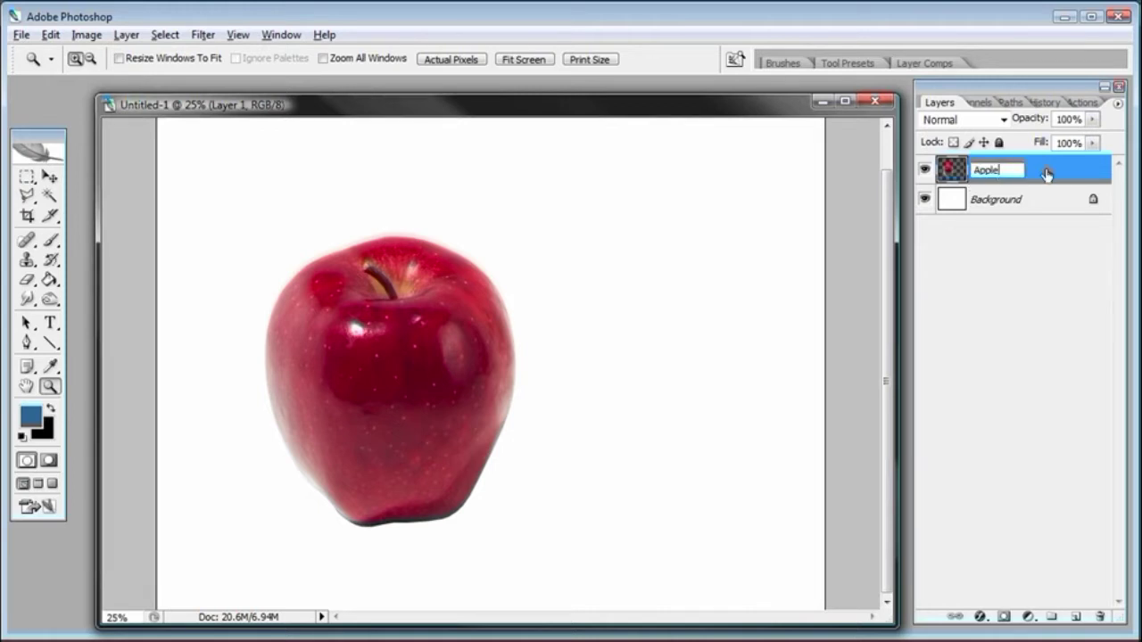
{"action": "key", "text": "Return"}
Add a new layer above the Apple layer and name it 3D Shape
{"action": "left_click", "coordinate": [1076, 616]}
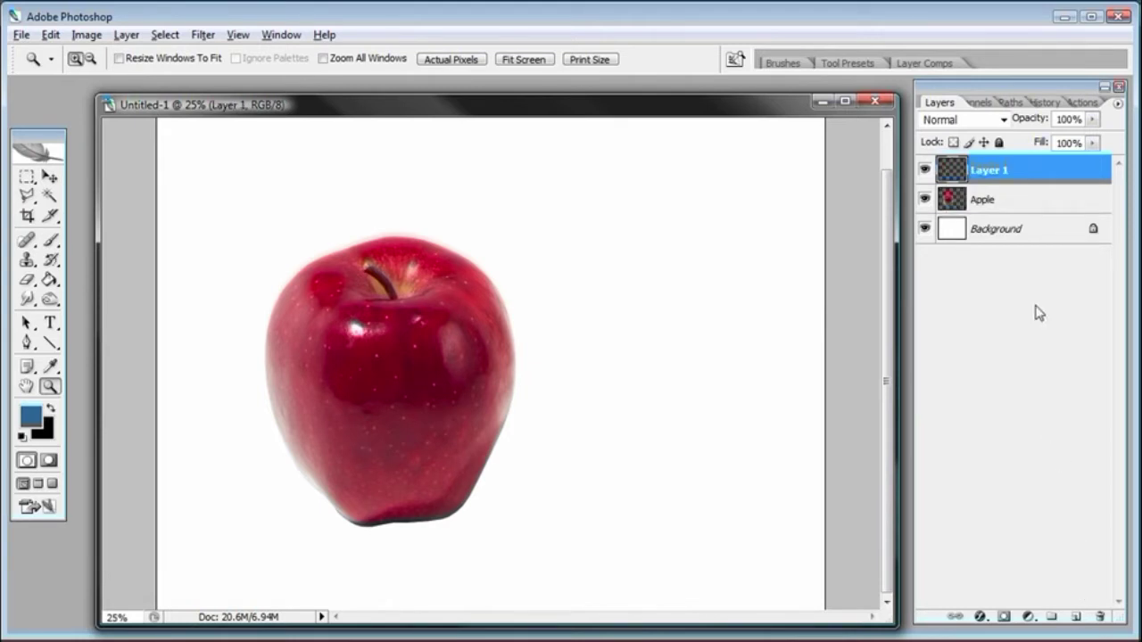
{"action": "double_click", "coordinate": [1006, 172]}
{"action": "type", "text": "3D Shape"}
{"action": "key", "text": "Return"}
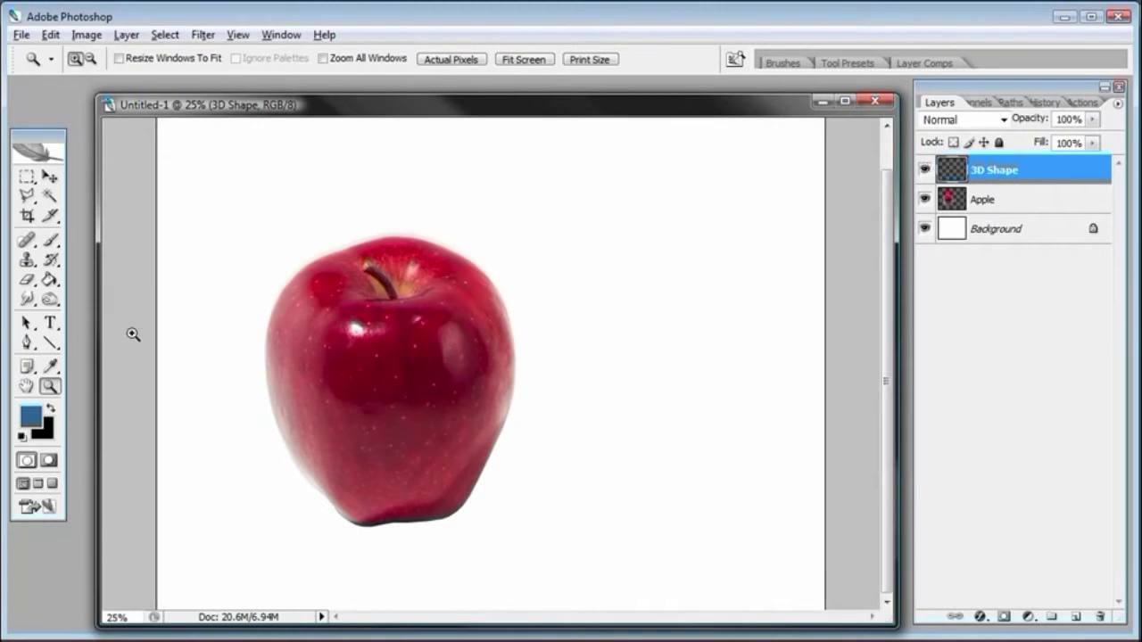
Choose the Line tool and set the foreground color to bright green, 33ff00
{"action": "left_click", "coordinate": [51, 343]}
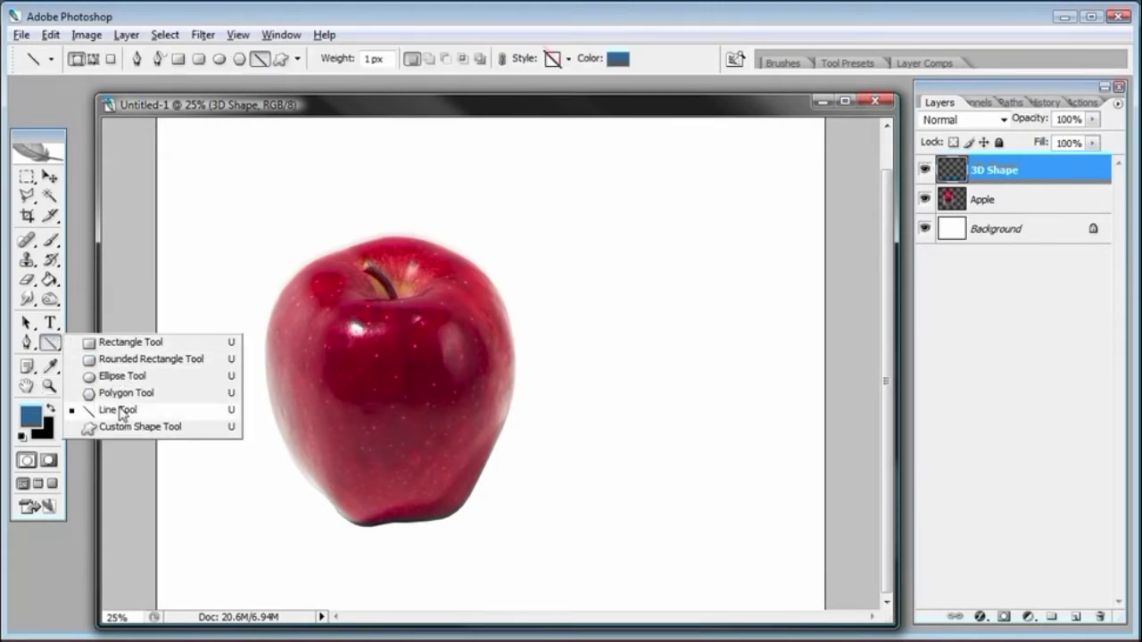
{"action": "left_click", "coordinate": [124, 409]}
{"action": "left_click", "coordinate": [30, 417]}
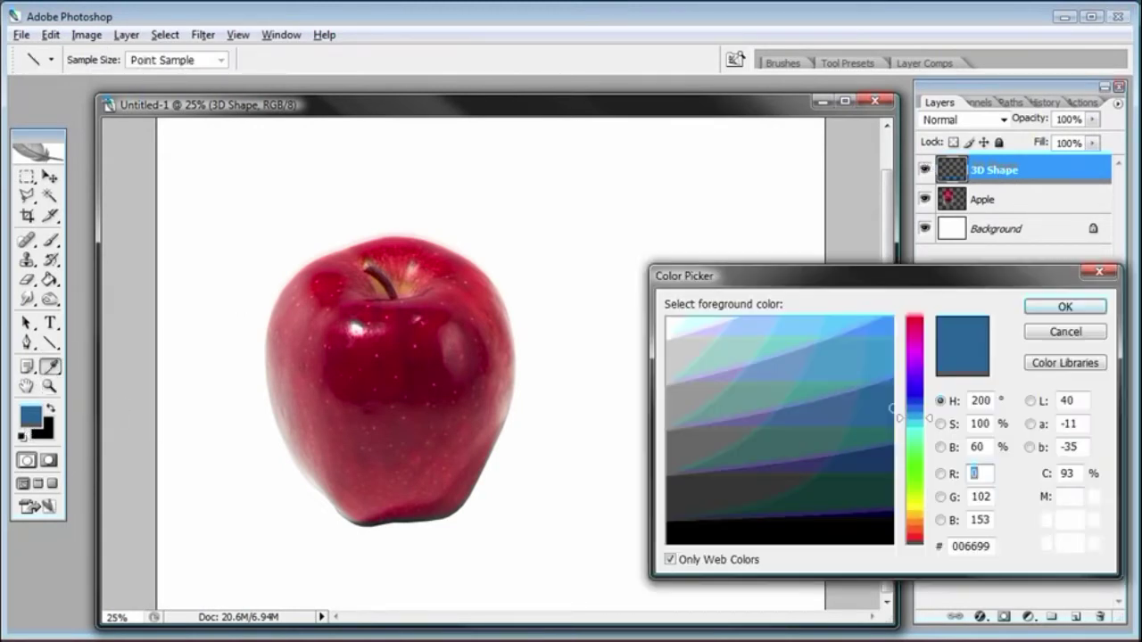
{"action": "left_click", "coordinate": [916, 470]}
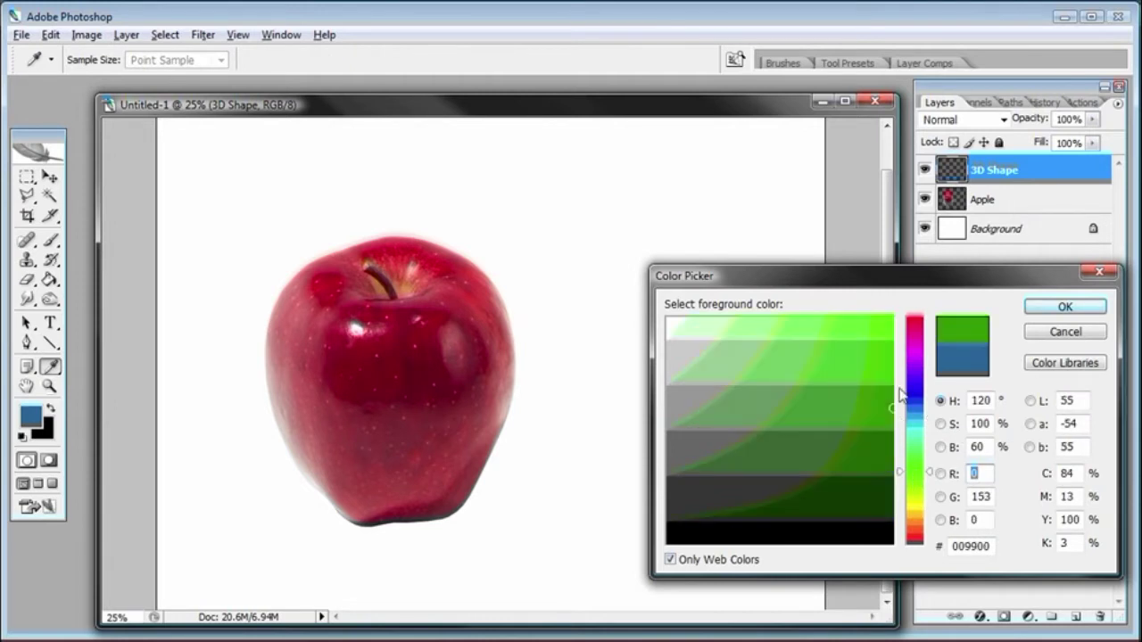
{"action": "left_click", "coordinate": [882, 330]}
{"action": "left_click_drag", "start_coordinate": [879, 283], "coordinate": [830, 281]}
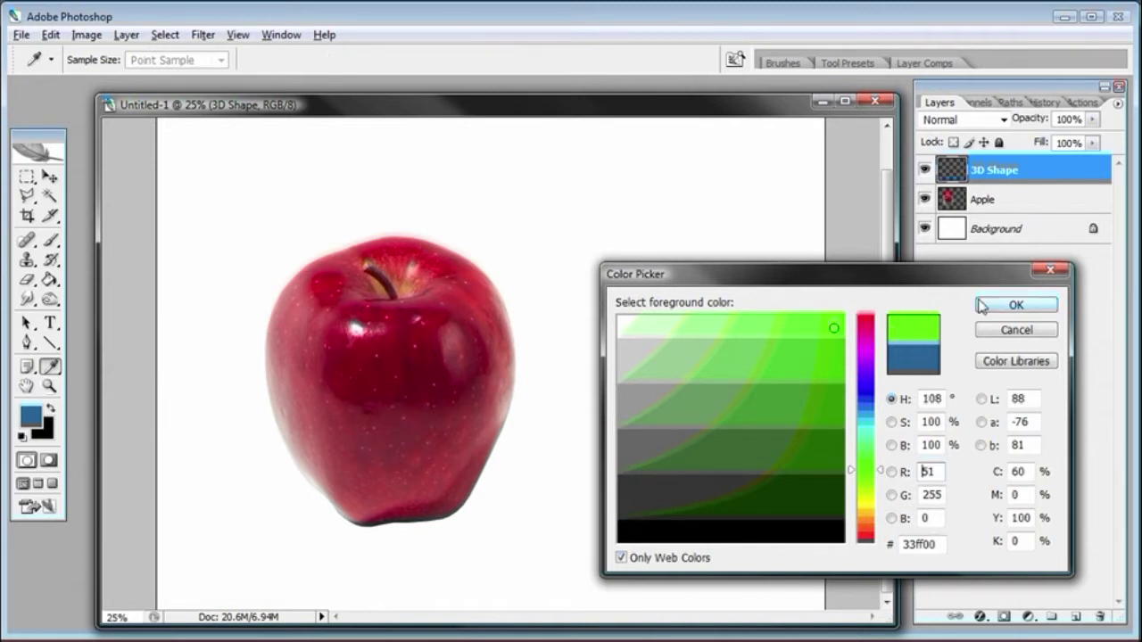
{"action": "left_click_drag", "start_coordinate": [829, 366], "coordinate": [832, 320]}
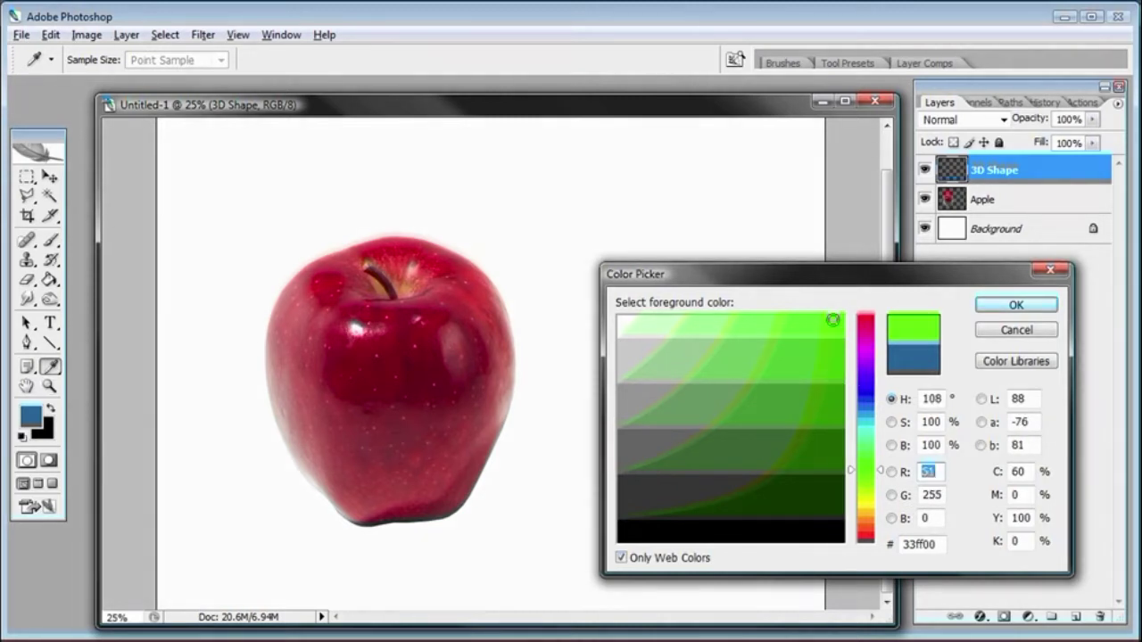
{"action": "left_click", "coordinate": [981, 307]}
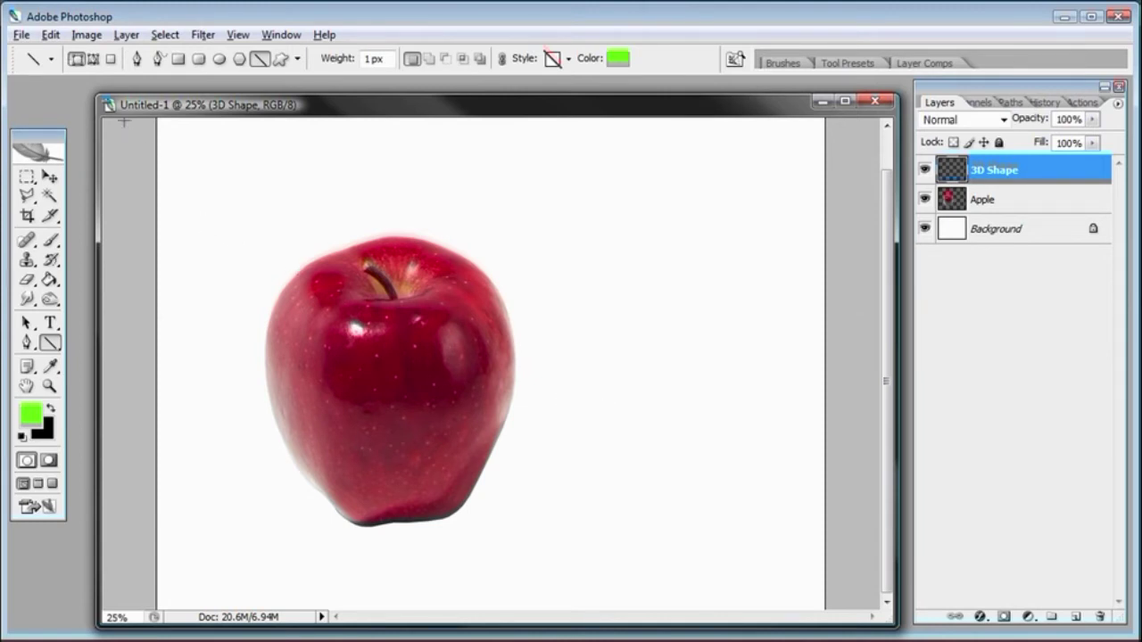
Set the Line tool to fill pixels with a 10 px weight, and undo a diagonal test line across the apple
{"action": "left_click", "coordinate": [111, 59]}
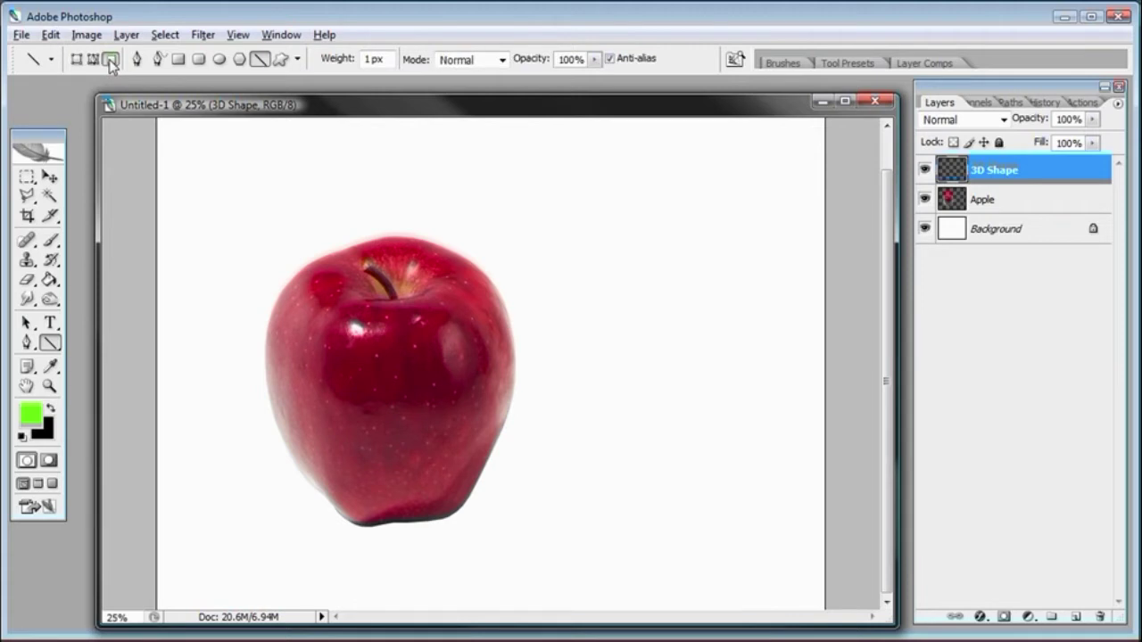
{"action": "left_click", "coordinate": [369, 60]}
{"action": "type", "text": "10"}
{"action": "left_click_drag", "start_coordinate": [283, 269], "coordinate": [511, 408]}
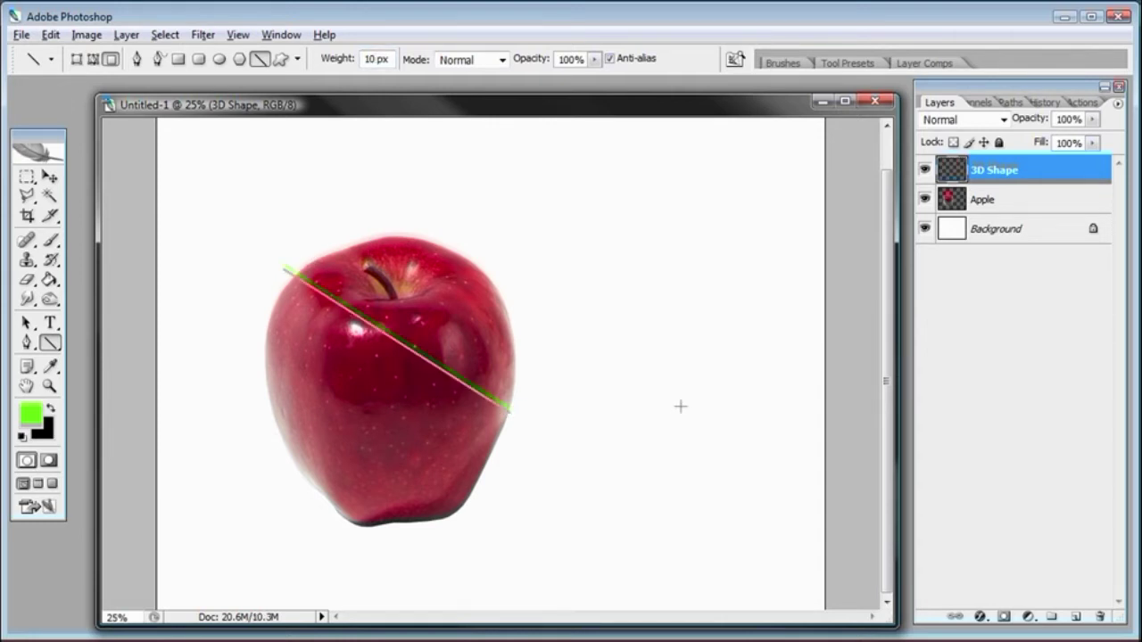
{"action": "key", "text": "ctrl+z"}
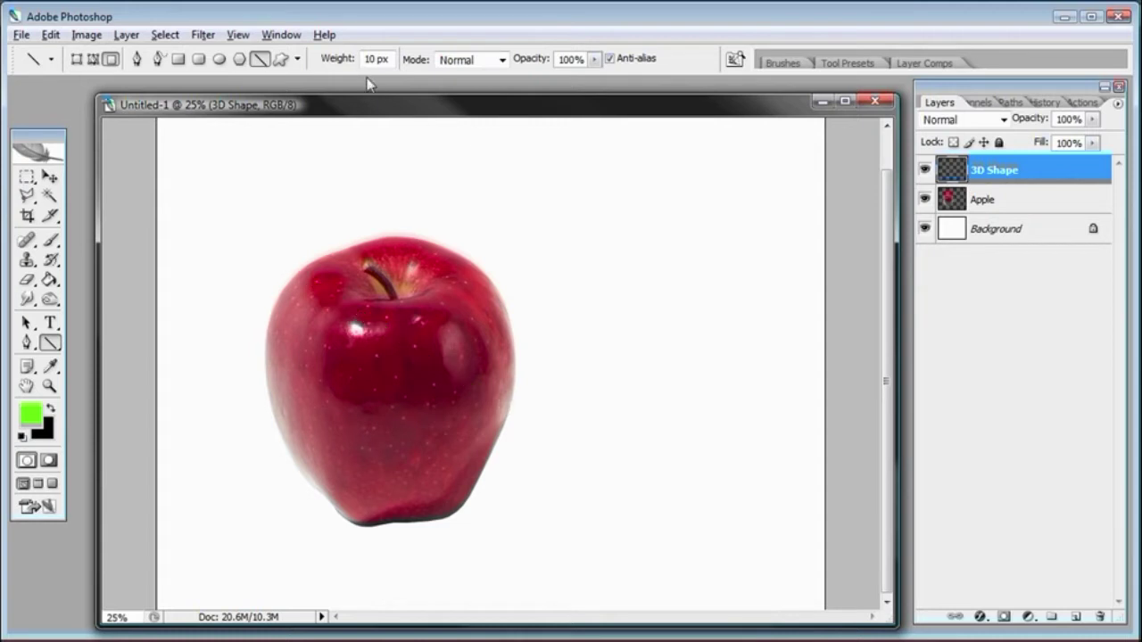
Set the line weight to 20 px and undo a short diagonal test line drawn on the apple
{"action": "double_click", "coordinate": [370, 59]}
{"action": "type", "text": "20"}
{"action": "left_click_drag", "start_coordinate": [279, 295], "coordinate": [399, 410]}
{"action": "key", "text": "ctrl+z"}
Hide the Background layer and view the grid color options in the Transparency & Gamut preferences
{"action": "left_click", "coordinate": [924, 228]}
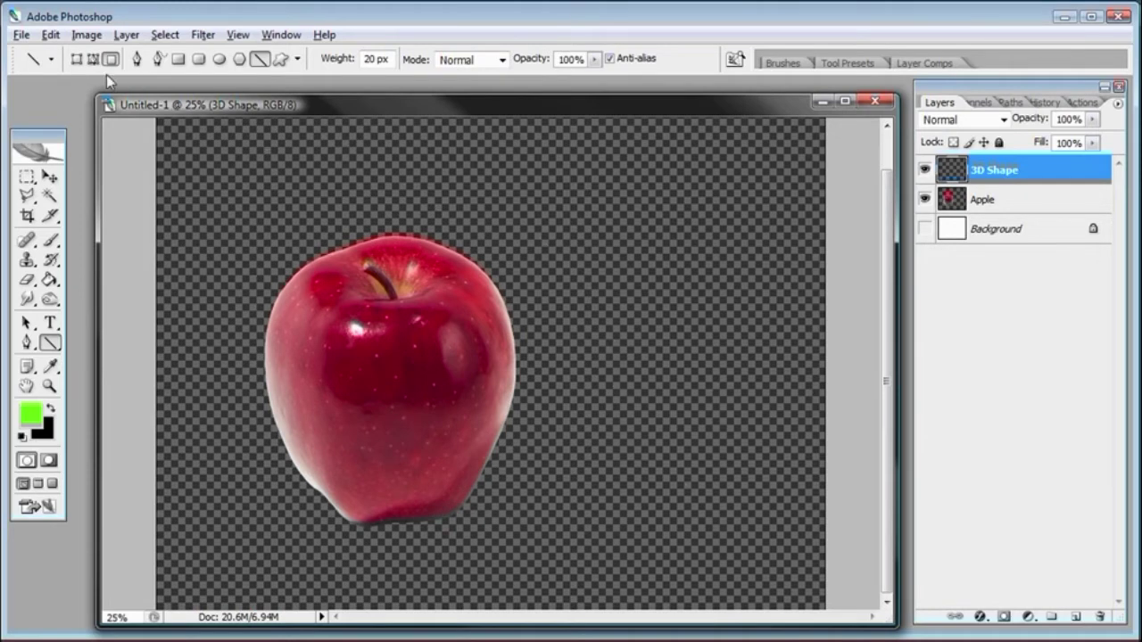
{"action": "left_click", "coordinate": [50, 35]}
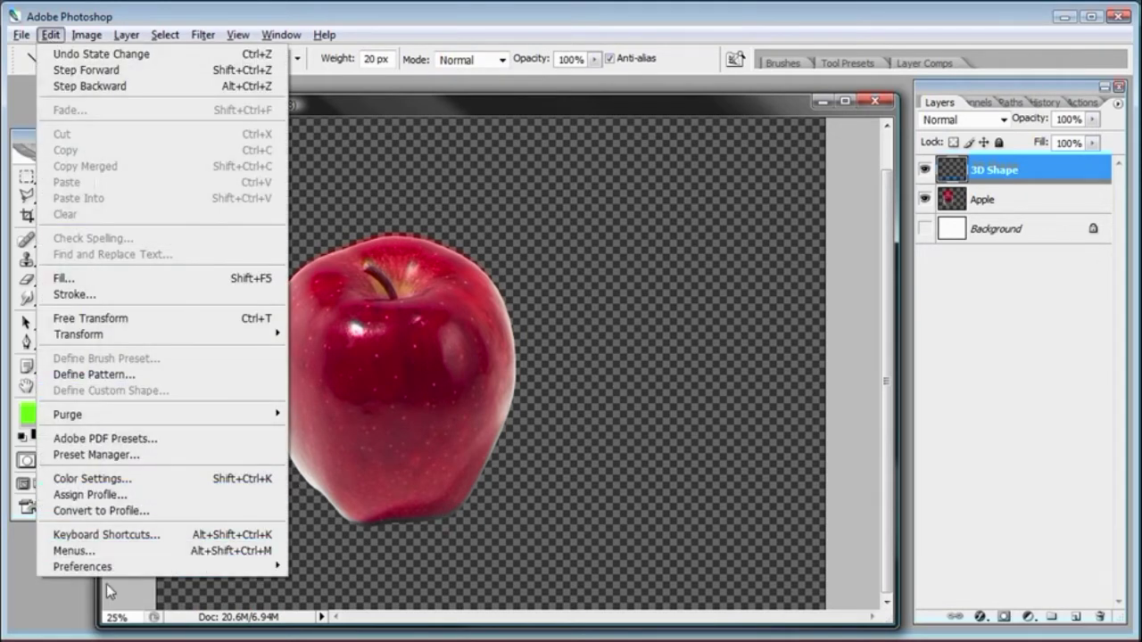
{"action": "mouse_move", "coordinate": [273, 575]}
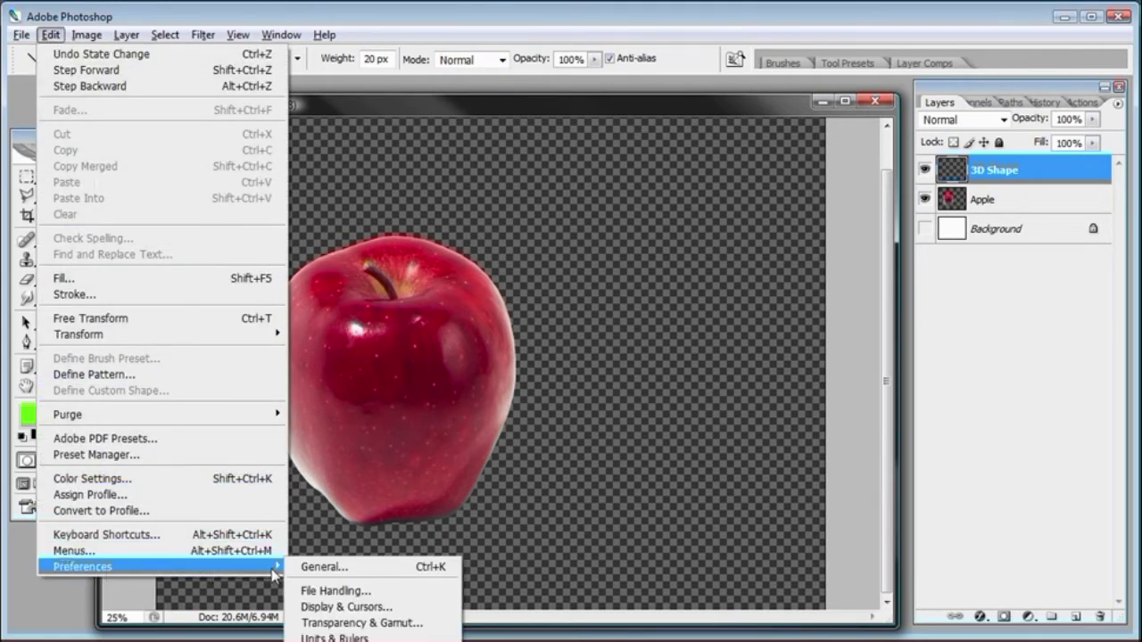
{"action": "left_click", "coordinate": [338, 622]}
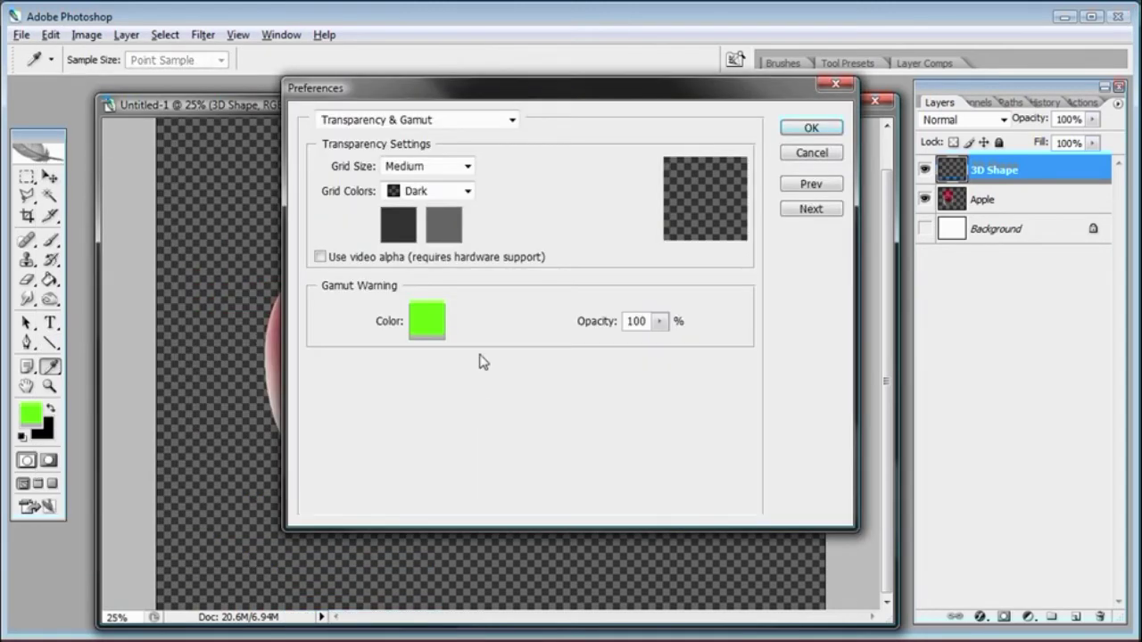
{"action": "left_click", "coordinate": [467, 193]}
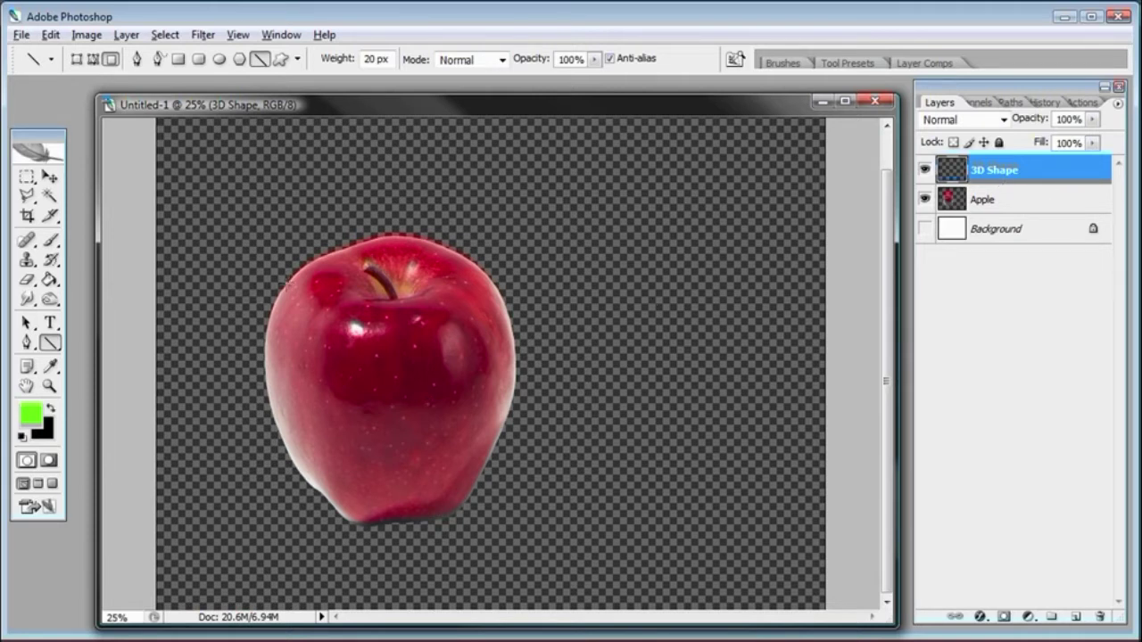
Draw the four green edges of a slanted box top over the apple's upper part on the 3D Shape layer
{"action": "left_click_drag", "start_coordinate": [285, 283], "coordinate": [345, 354]}
{"action": "left_click_drag", "start_coordinate": [345, 353], "coordinate": [284, 282]}
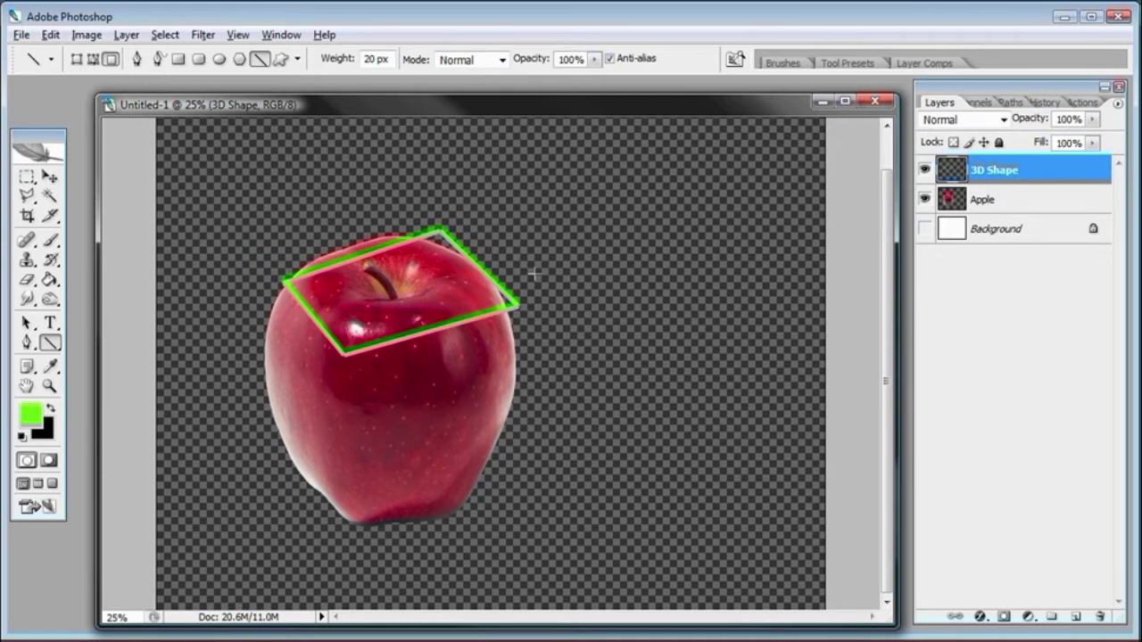
Add a new layer and draw the box's three vertical edges and two lower front edges around the apple
{"action": "left_click", "coordinate": [1077, 617]}
{"action": "left_click_drag", "start_coordinate": [283, 282], "coordinate": [518, 306]}
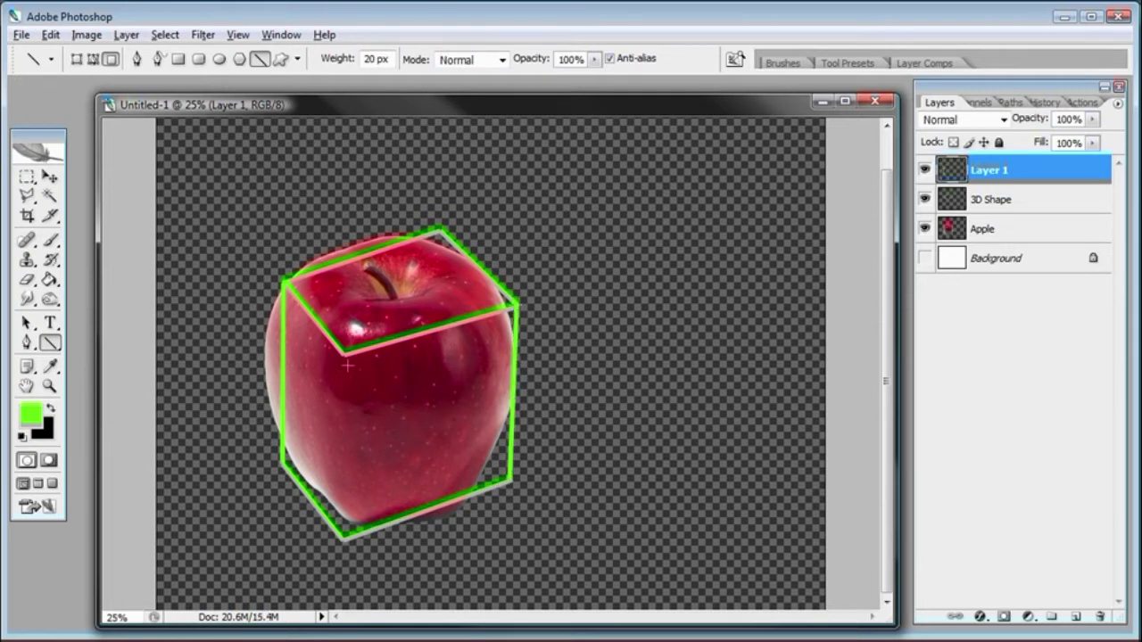
{"action": "left_click_drag", "start_coordinate": [345, 356], "coordinate": [344, 539]}
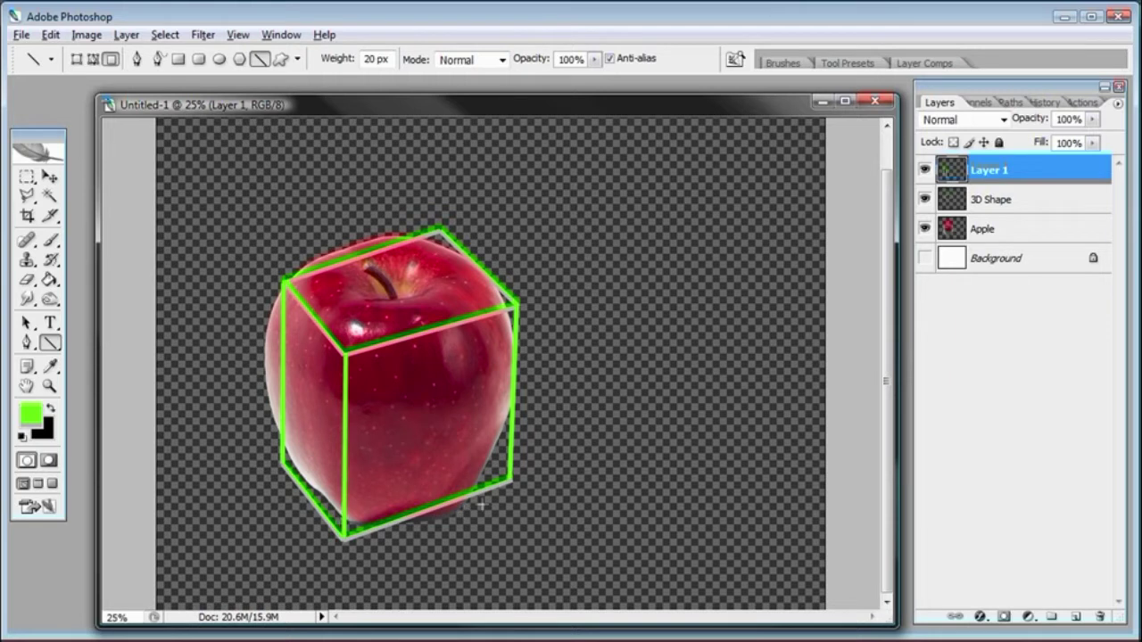
Merge Layer 1 with the box's side edges down into the 3D Shape layer
{"action": "left_click", "coordinate": [49, 177]}
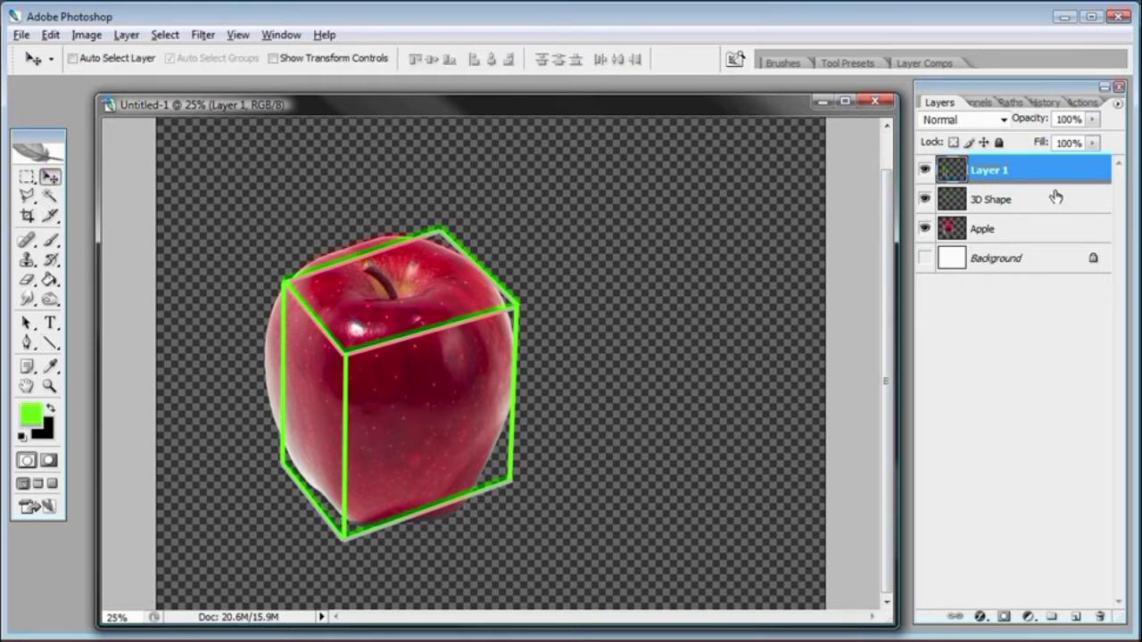
{"action": "left_click", "coordinate": [924, 172]}
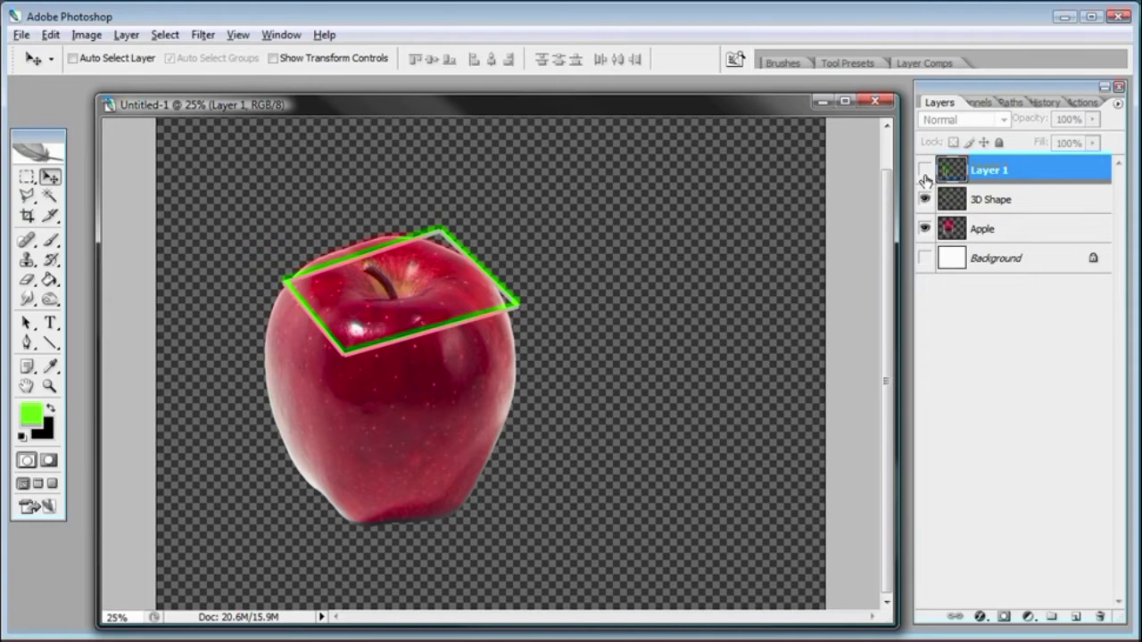
{"action": "left_click", "coordinate": [126, 34]}
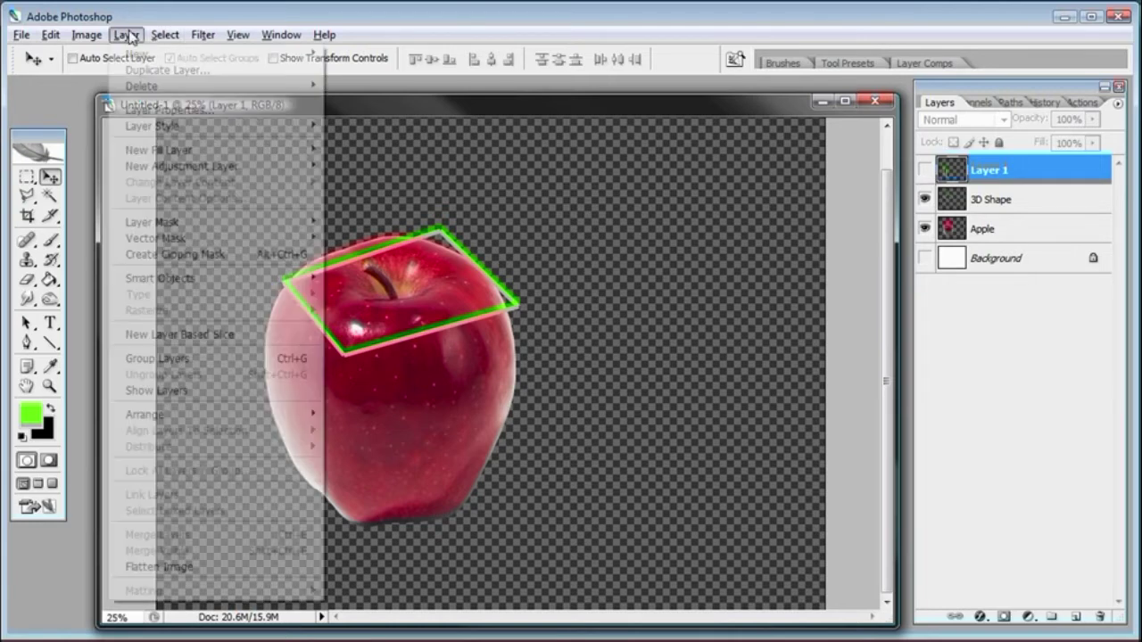
{"action": "mouse_move", "coordinate": [160, 34]}
{"action": "left_click", "coordinate": [154, 12]}
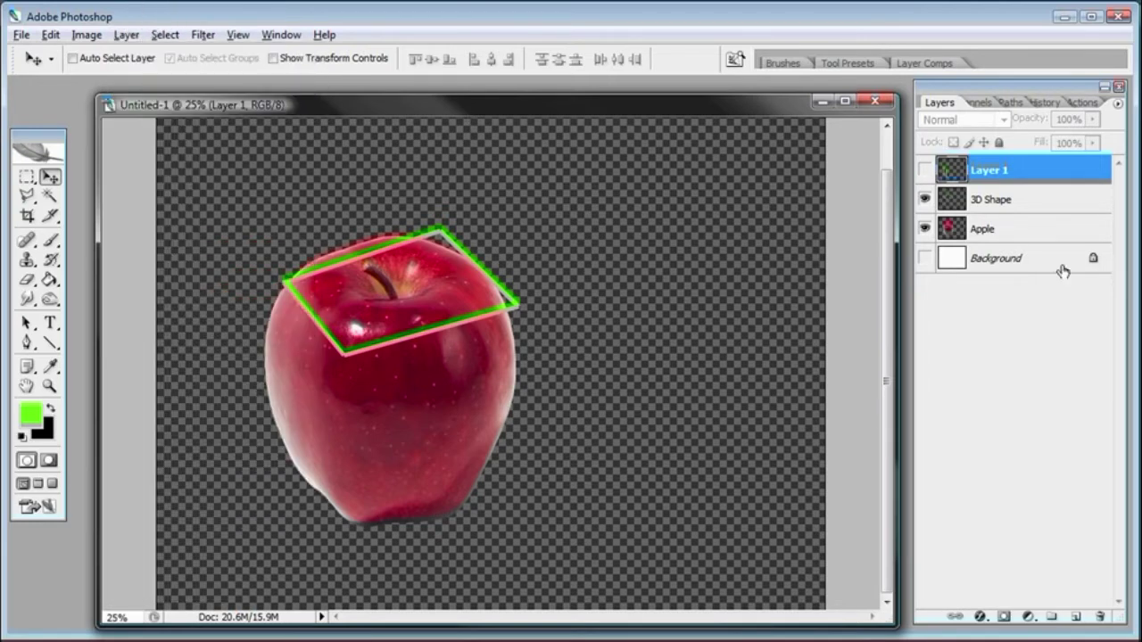
{"action": "left_click", "coordinate": [925, 169]}
{"action": "left_click", "coordinate": [126, 34]}
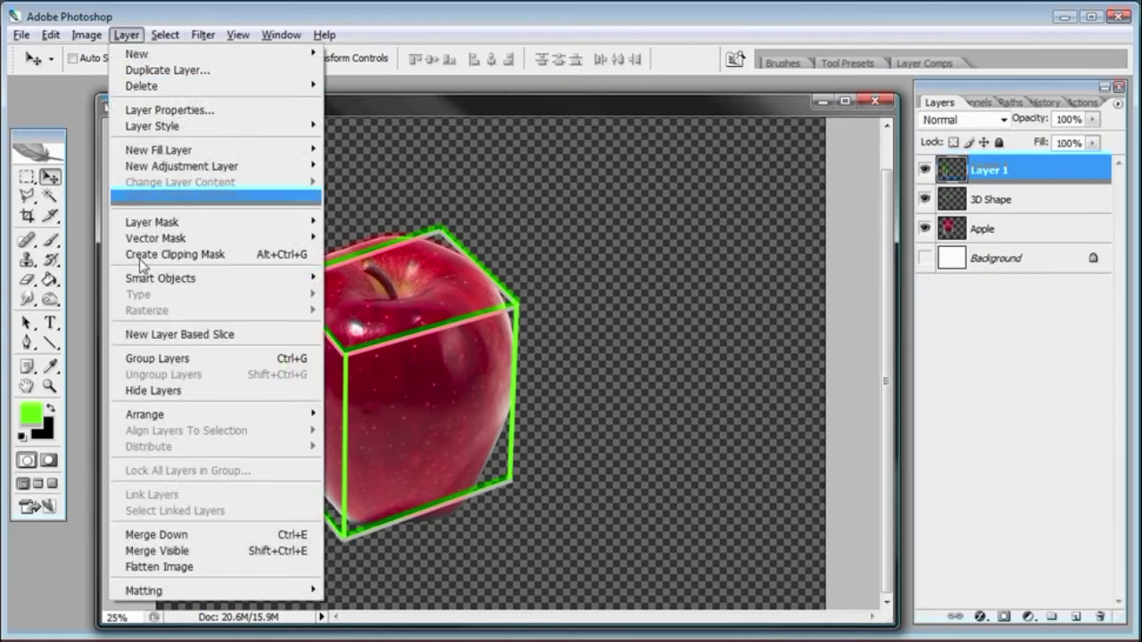
{"action": "left_click", "coordinate": [176, 536]}
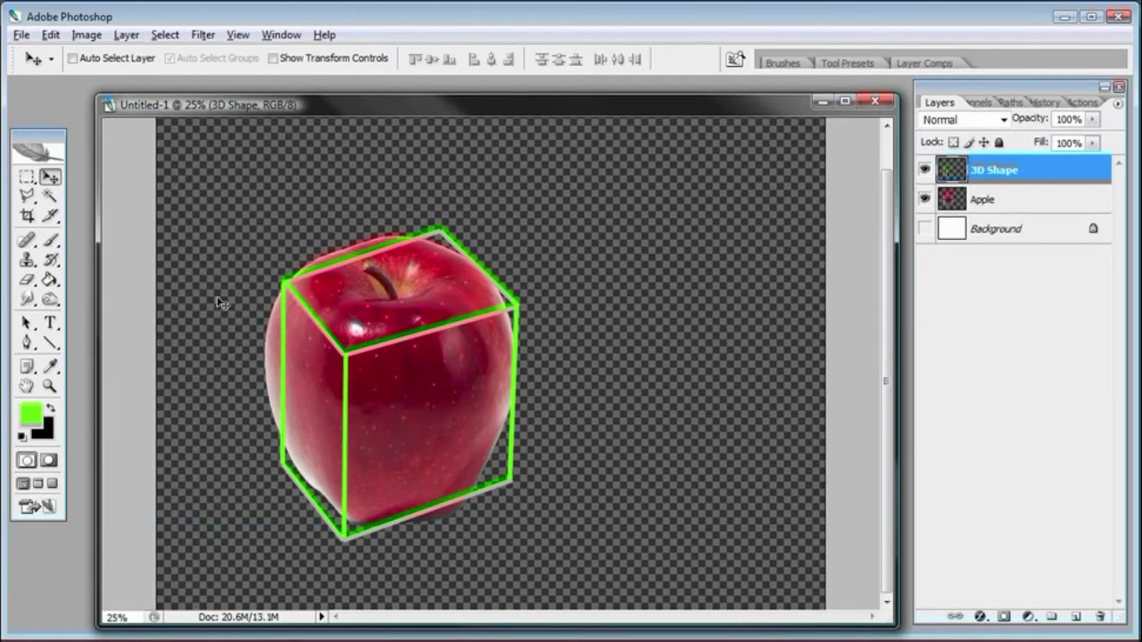
Turn off snapping and reposition the green box outline over the apple
{"action": "mouse_move", "coordinate": [564, 490]}
{"action": "left_mouse_down"}
{"action": "mouse_move", "coordinate": [560, 479]}
{"action": "mouse_move", "coordinate": [509, 466]}
{"action": "mouse_move", "coordinate": [614, 473]}
{"action": "mouse_move", "coordinate": [561, 479]}
{"action": "left_mouse_up"}
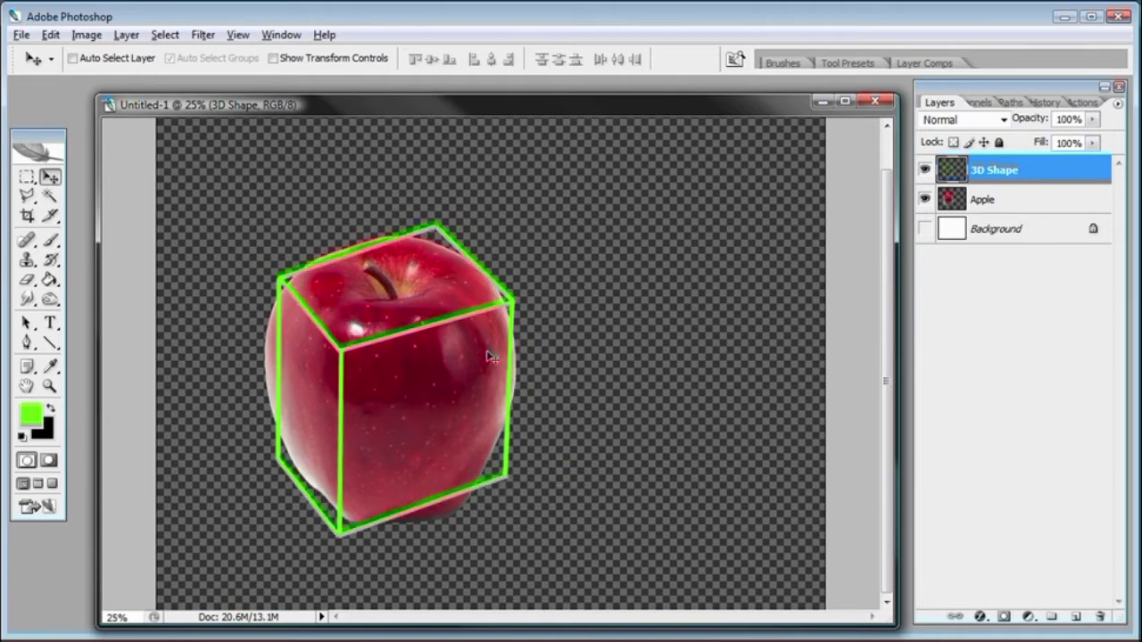
{"action": "left_click", "coordinate": [238, 35]}
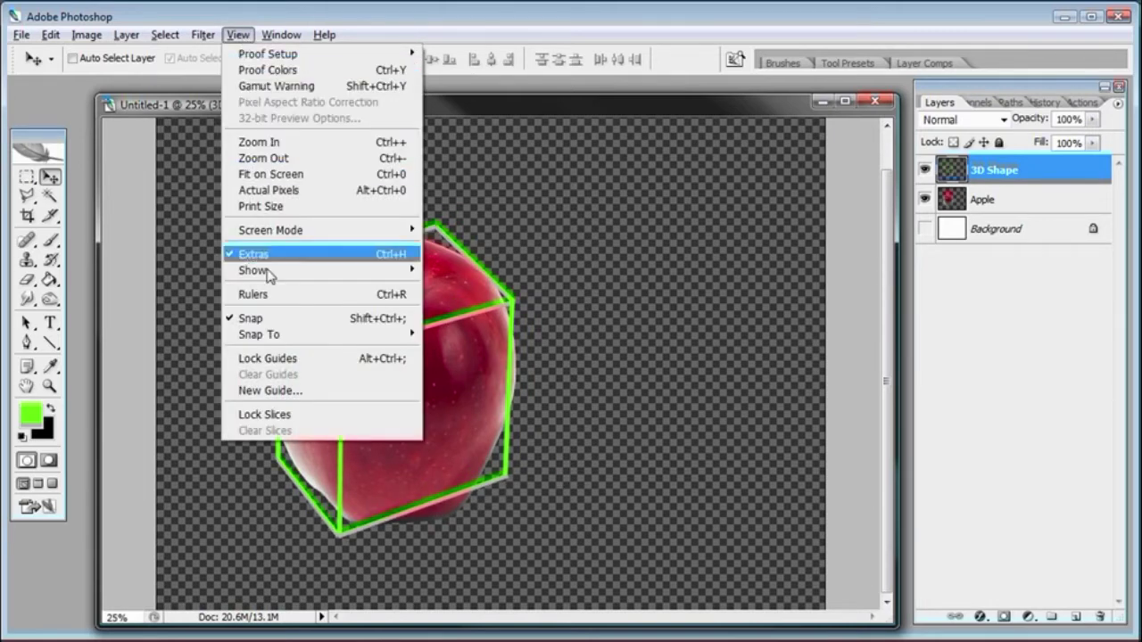
{"action": "left_click", "coordinate": [267, 319]}
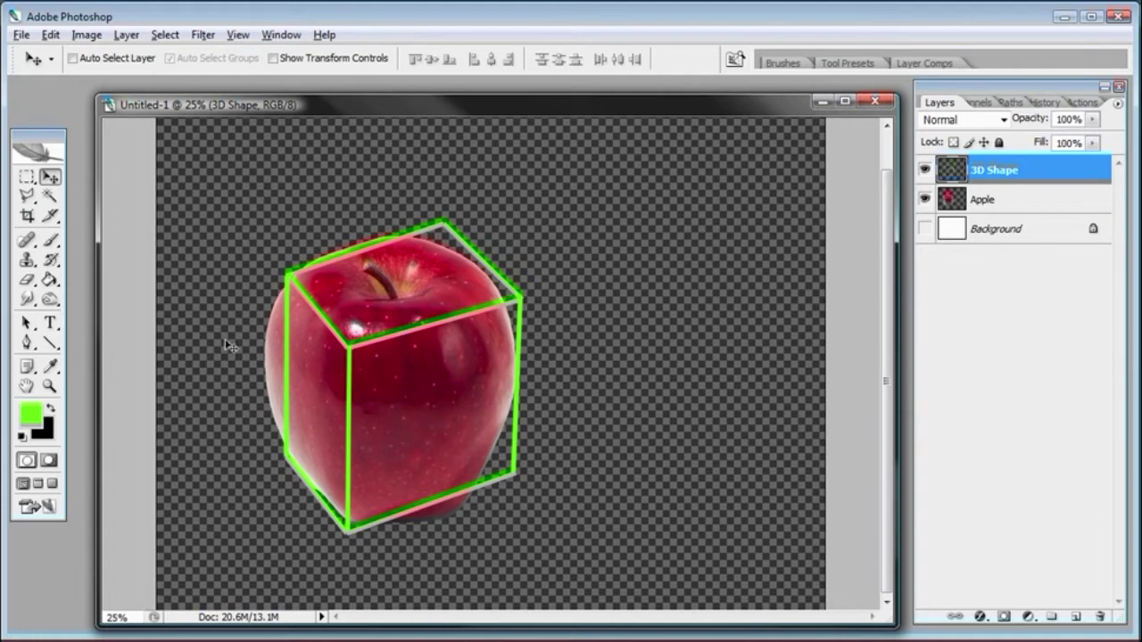
Select the Apple layer and open it in the Liquify filter
{"action": "left_click", "coordinate": [203, 34]}
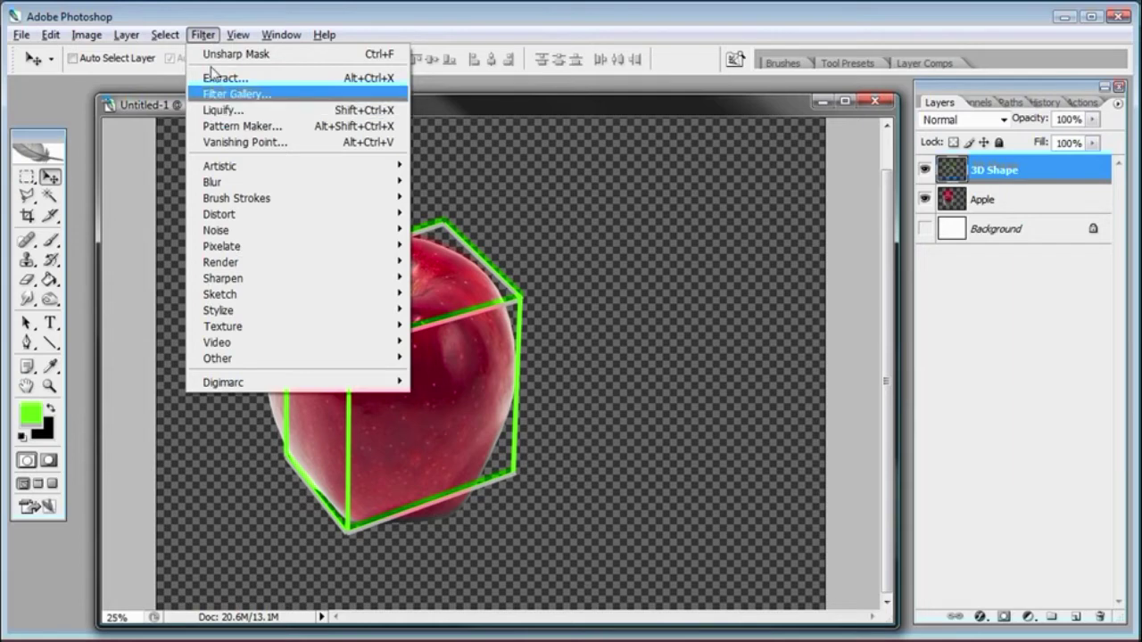
{"action": "left_click", "coordinate": [227, 94]}
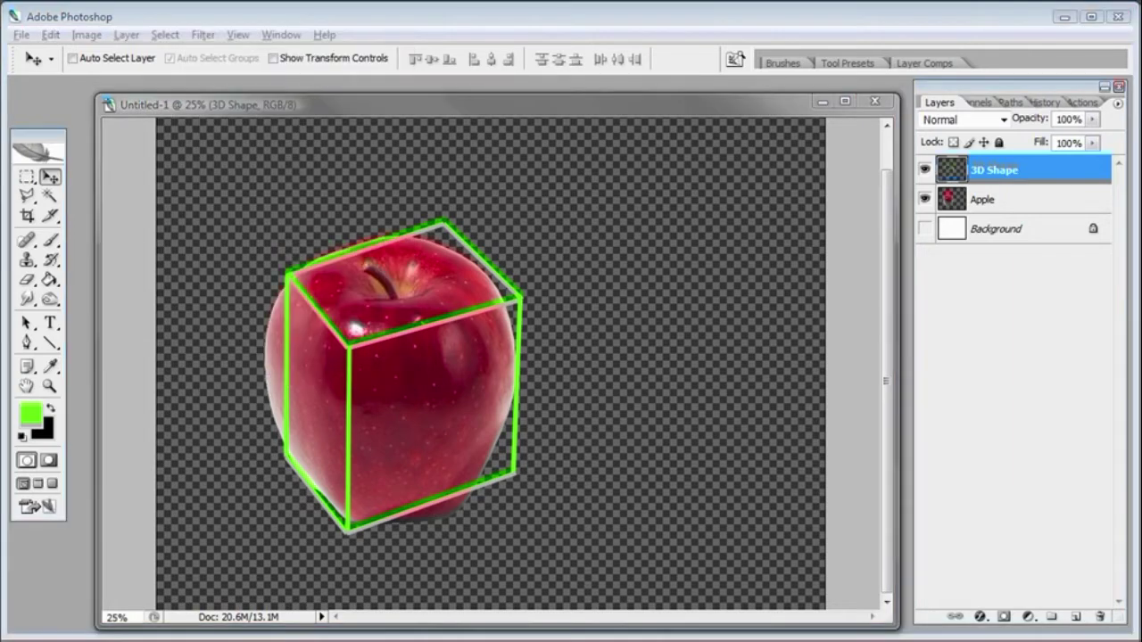
{"action": "left_click", "coordinate": [1013, 201]}
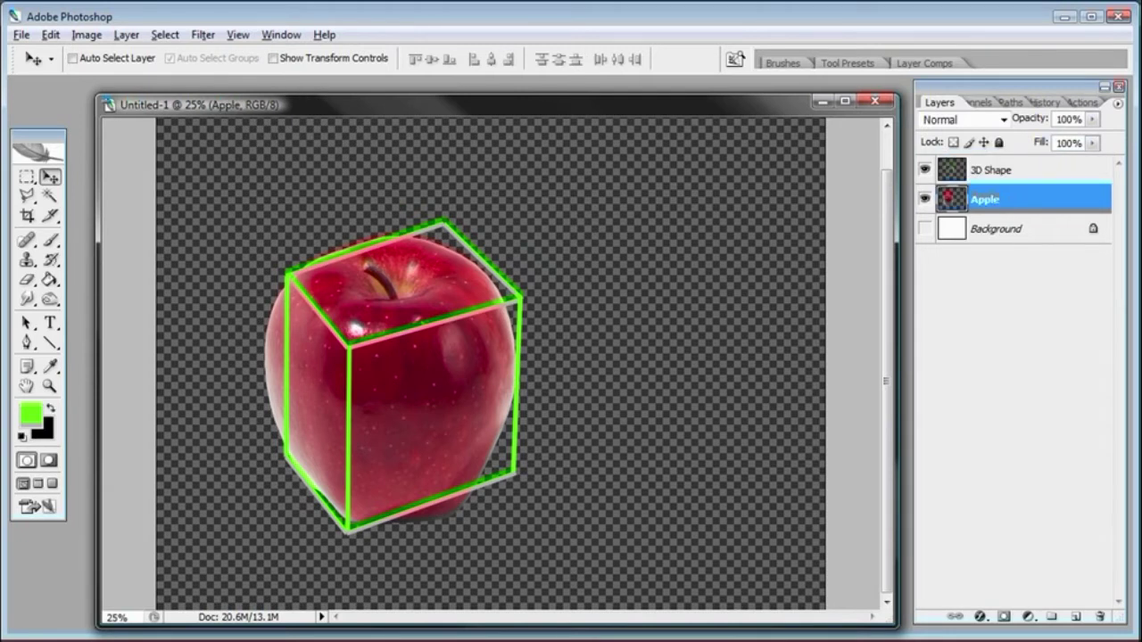
{"action": "left_click", "coordinate": [204, 35]}
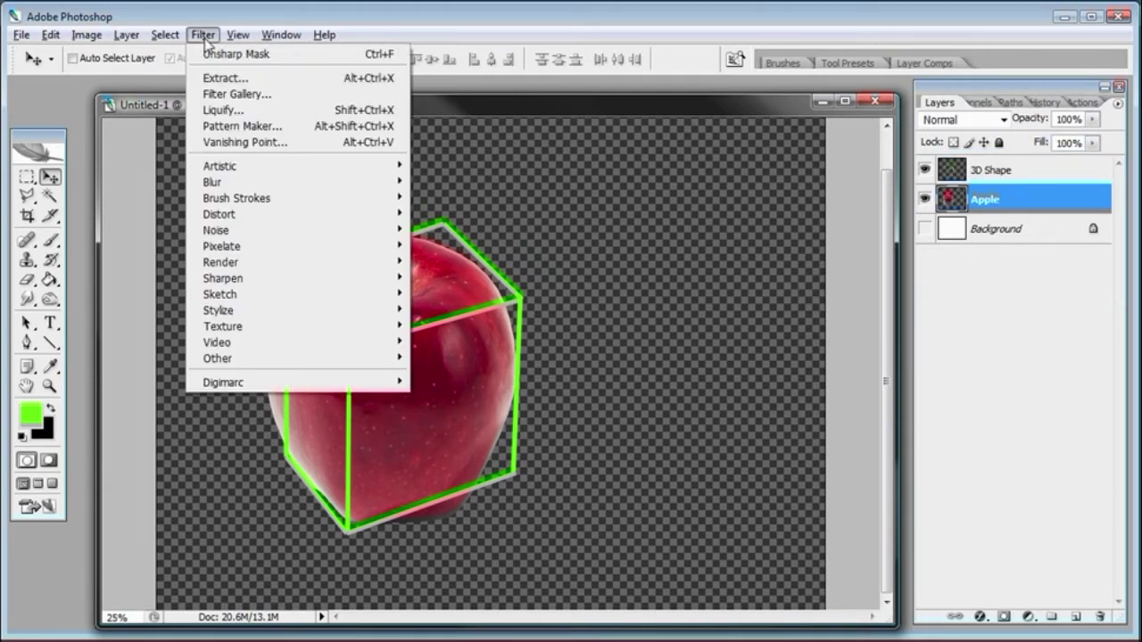
{"action": "left_click", "coordinate": [214, 110]}
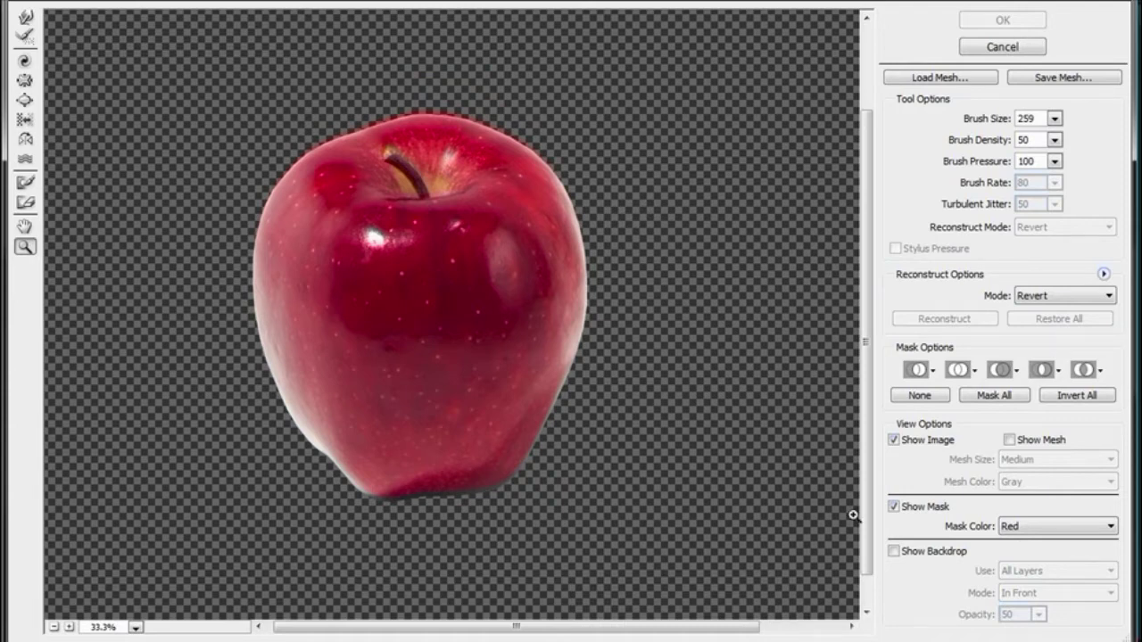
Show the backdrop over the apple in Liquify and set its opacity to 47
{"action": "left_click", "coordinate": [893, 553]}
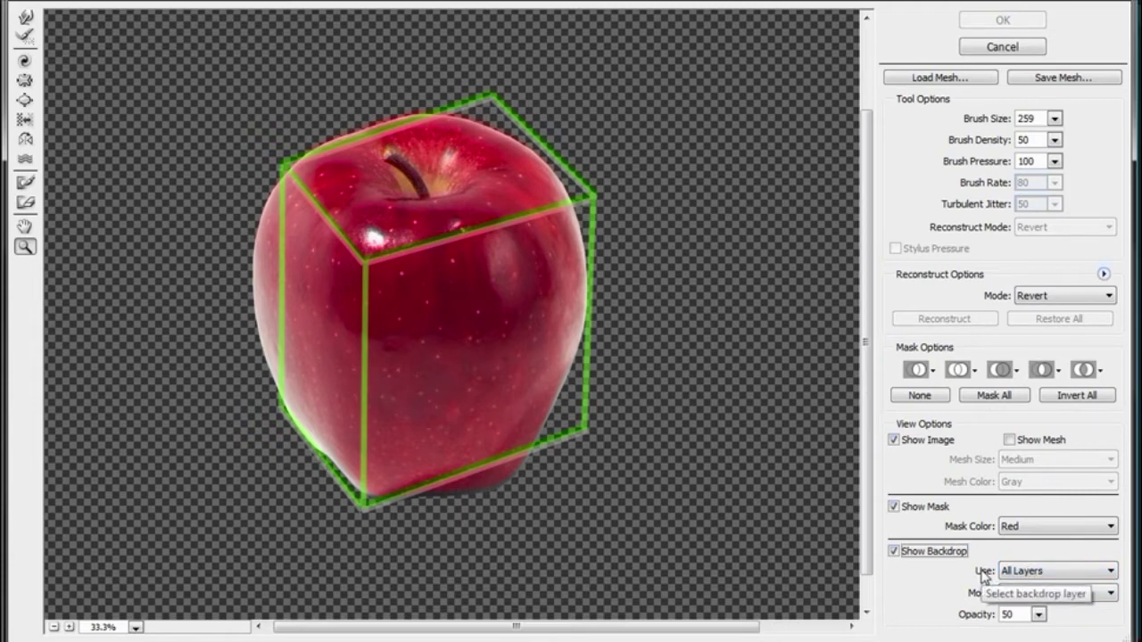
{"action": "left_click", "coordinate": [1038, 615]}
{"action": "mouse_move", "coordinate": [993, 637]}
{"action": "left_mouse_down"}
{"action": "mouse_move", "coordinate": [978, 637]}
{"action": "mouse_move", "coordinate": [1038, 635]}
{"action": "mouse_move", "coordinate": [991, 636]}
{"action": "left_mouse_up"}
{"action": "left_click", "coordinate": [1076, 633]}
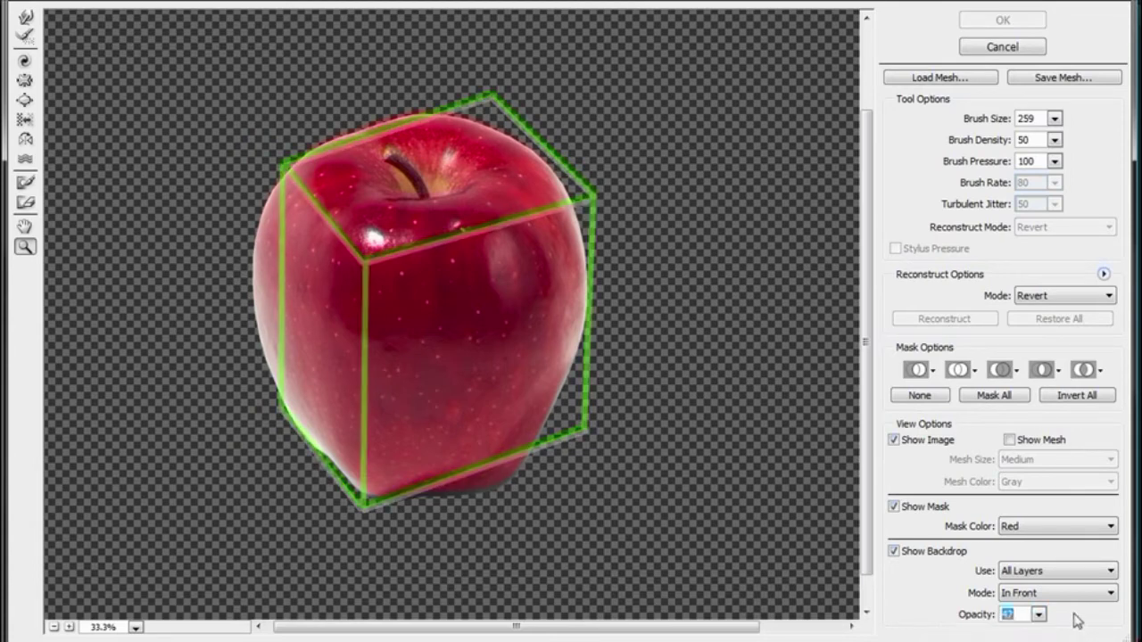
Try the 3D Shape layer as the backdrop source and return it to All Layers
{"action": "left_click", "coordinate": [1008, 573]}
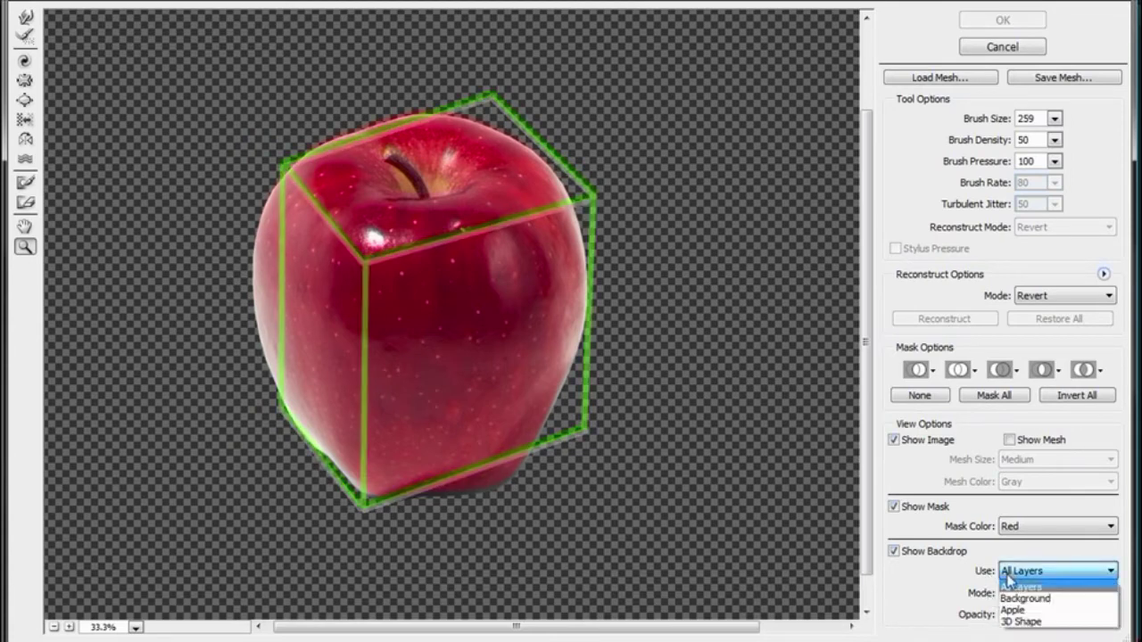
{"action": "left_click", "coordinate": [1010, 623]}
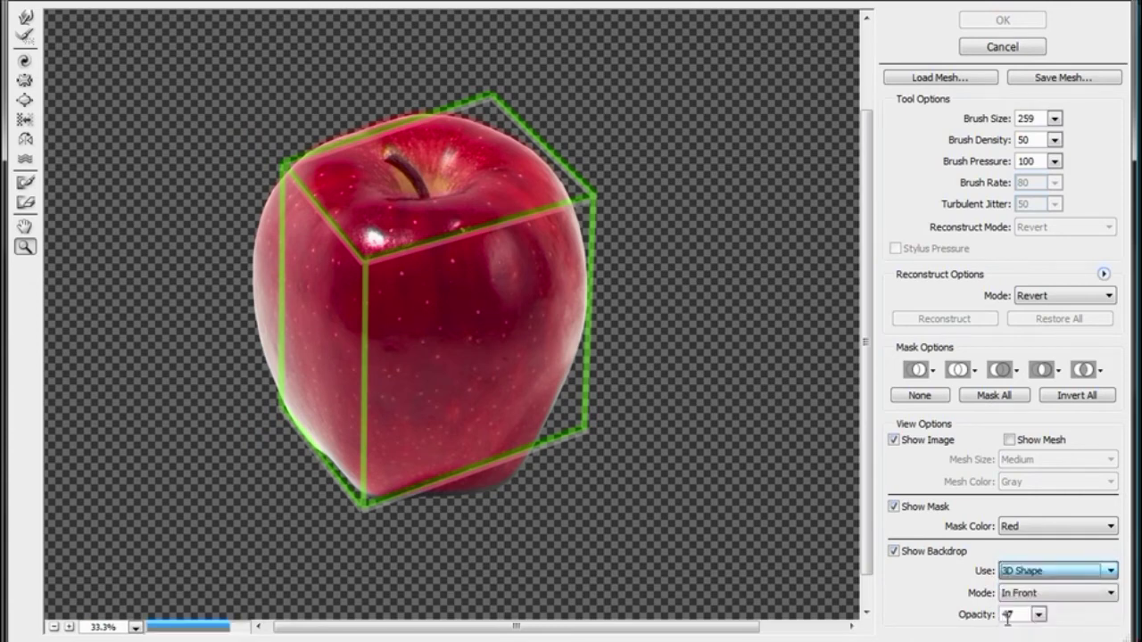
{"action": "left_click", "coordinate": [1018, 576]}
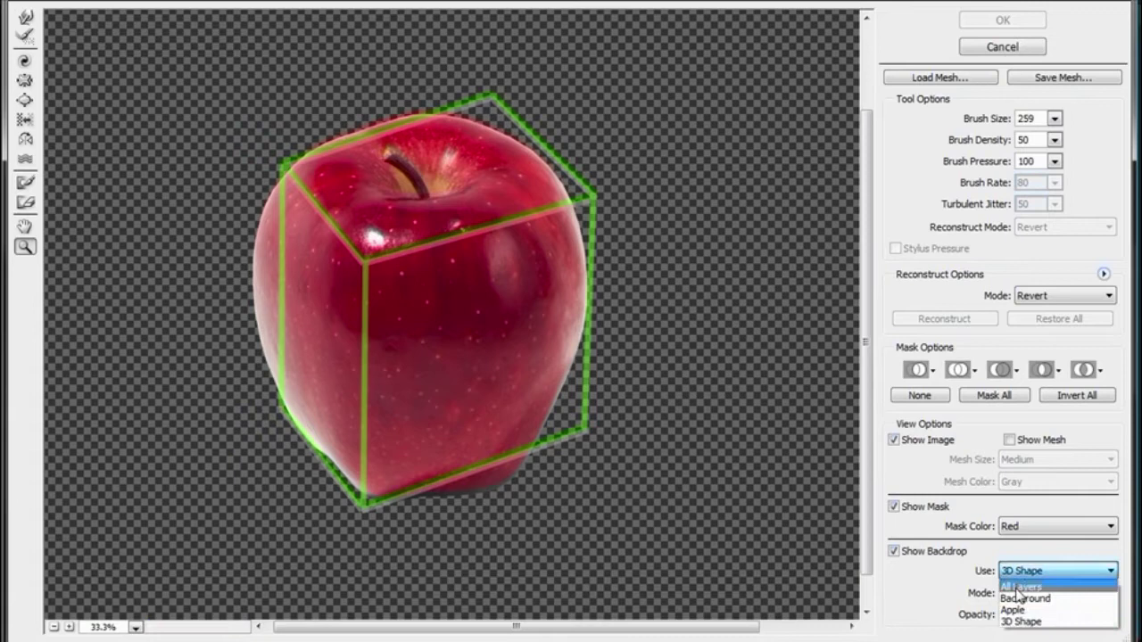
{"action": "left_click", "coordinate": [1016, 591]}
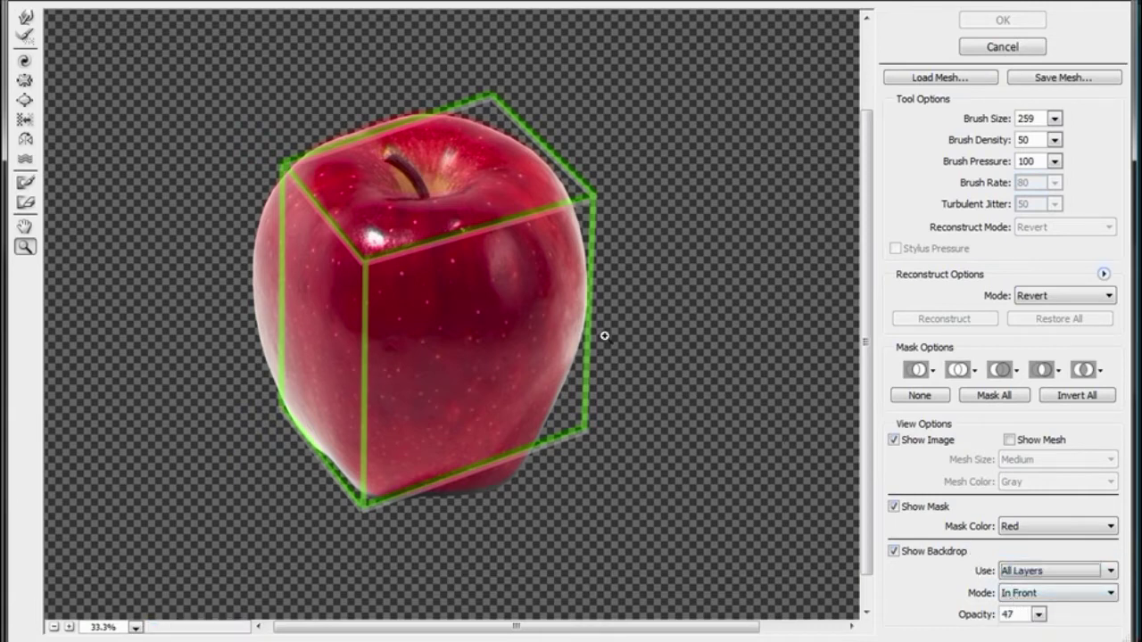
Try pushing the apple's upper left side inward with the Forward Warp tool
{"action": "left_click", "coordinate": [24, 17]}
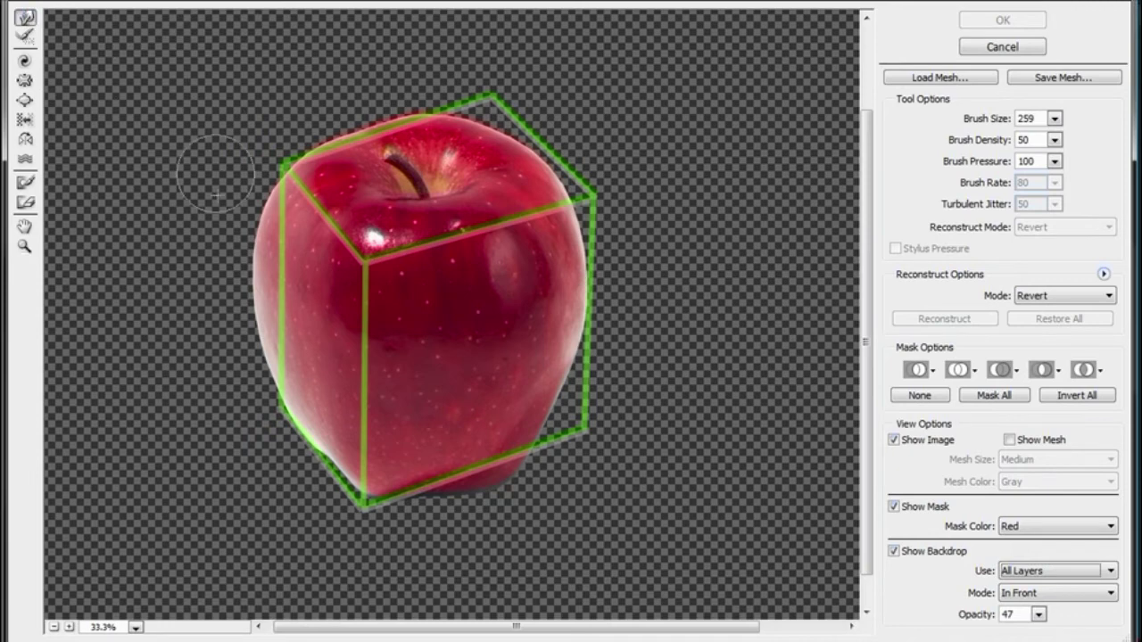
{"action": "mouse_move", "coordinate": [265, 239]}
{"action": "left_mouse_down"}
{"action": "mouse_move", "coordinate": [255, 237]}
{"action": "mouse_move", "coordinate": [259, 256]}
{"action": "left_mouse_up"}
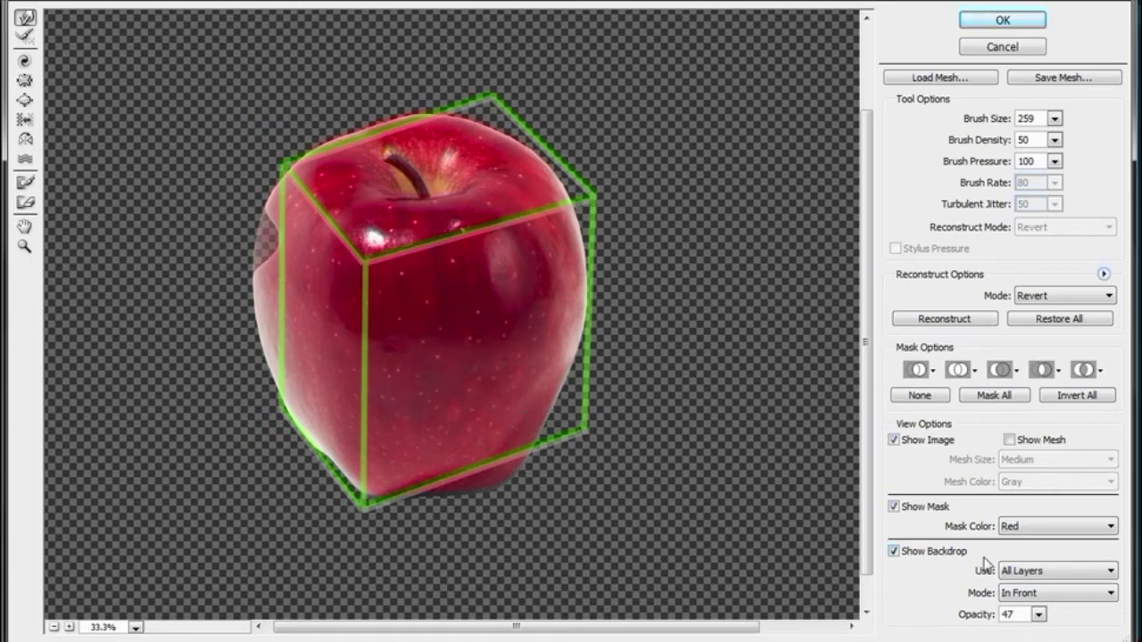
Use only the 3D Shape layer as the backdrop at 57 opacity and undo the test warp
{"action": "left_click", "coordinate": [1017, 572]}
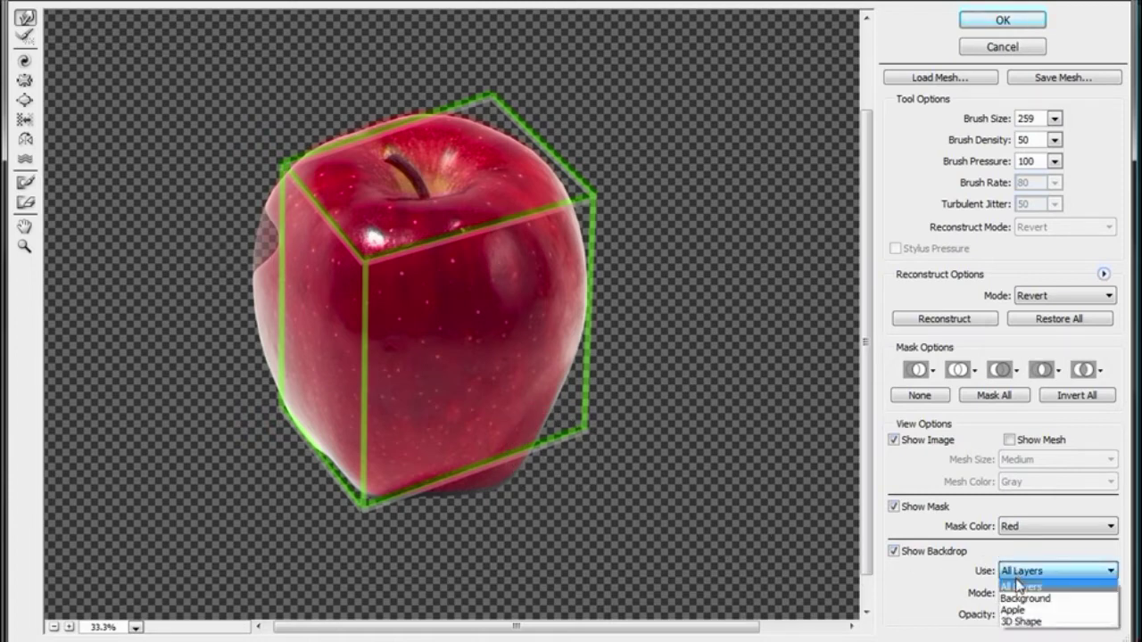
{"action": "left_click", "coordinate": [1019, 622]}
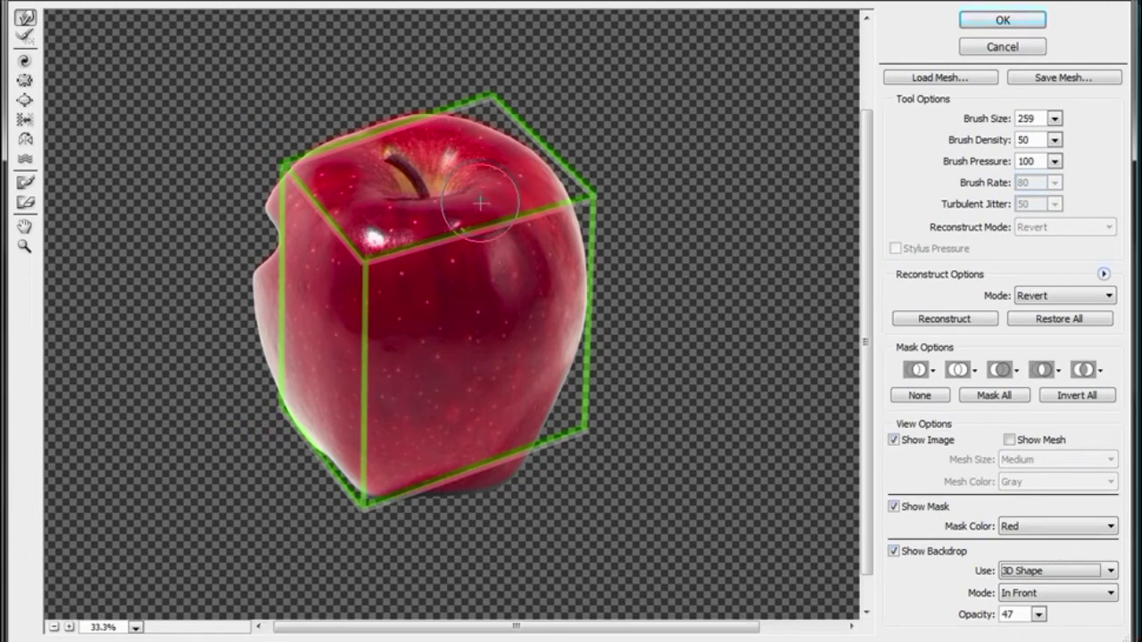
{"action": "key", "text": "ctrl+alt+z"}
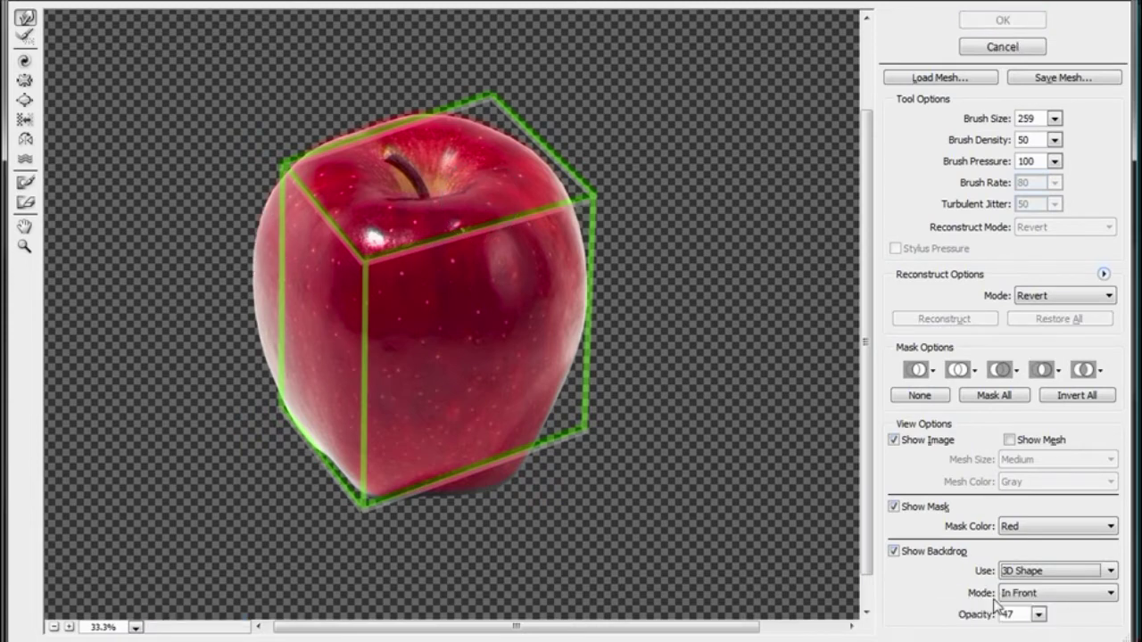
{"action": "left_click", "coordinate": [1038, 614]}
{"action": "left_click", "coordinate": [1013, 636]}
{"action": "mouse_move", "coordinate": [1013, 635]}
{"action": "left_mouse_down"}
{"action": "mouse_move", "coordinate": [980, 635]}
{"action": "mouse_move", "coordinate": [1001, 635]}
{"action": "left_mouse_up"}
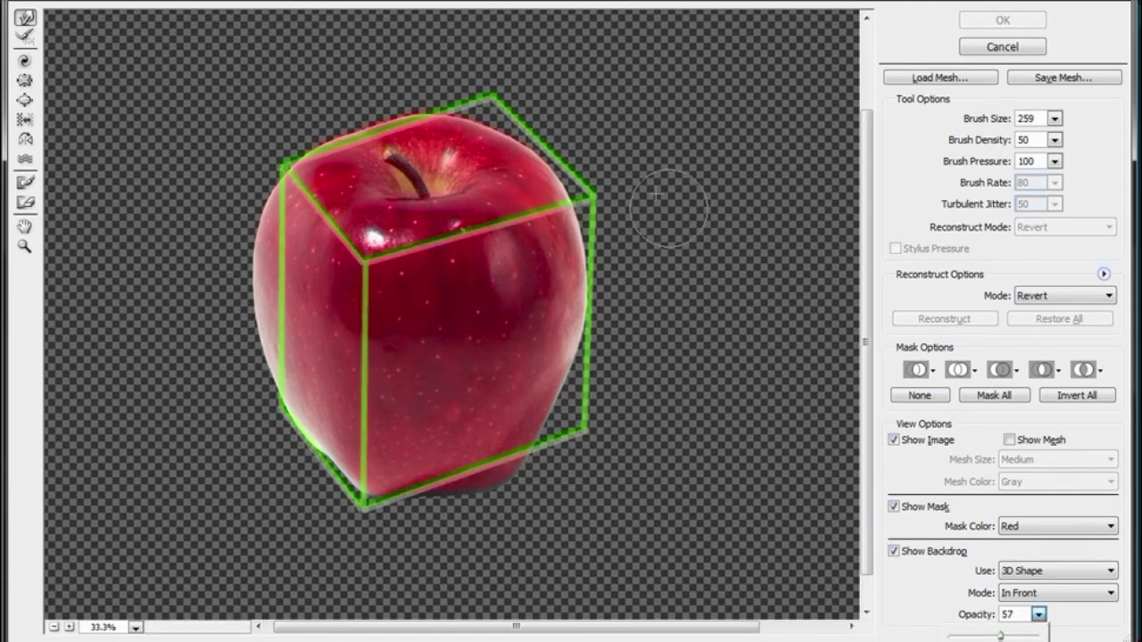
{"action": "left_click", "coordinate": [1018, 615]}
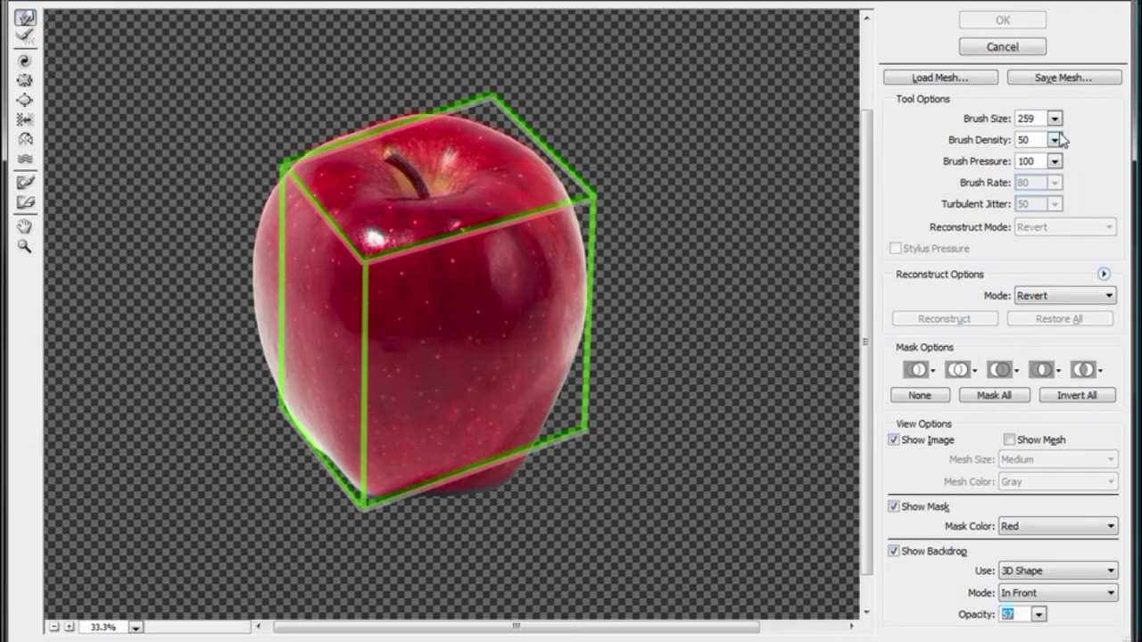
Warp the apple's left side and upper back edge to the green guide, keeping the brush size at 259
{"action": "mouse_move", "coordinate": [1054, 119]}
{"action": "left_mouse_down"}
{"action": "mouse_move", "coordinate": [1041, 143]}
{"action": "mouse_move", "coordinate": [1001, 153]}
{"action": "left_mouse_up"}
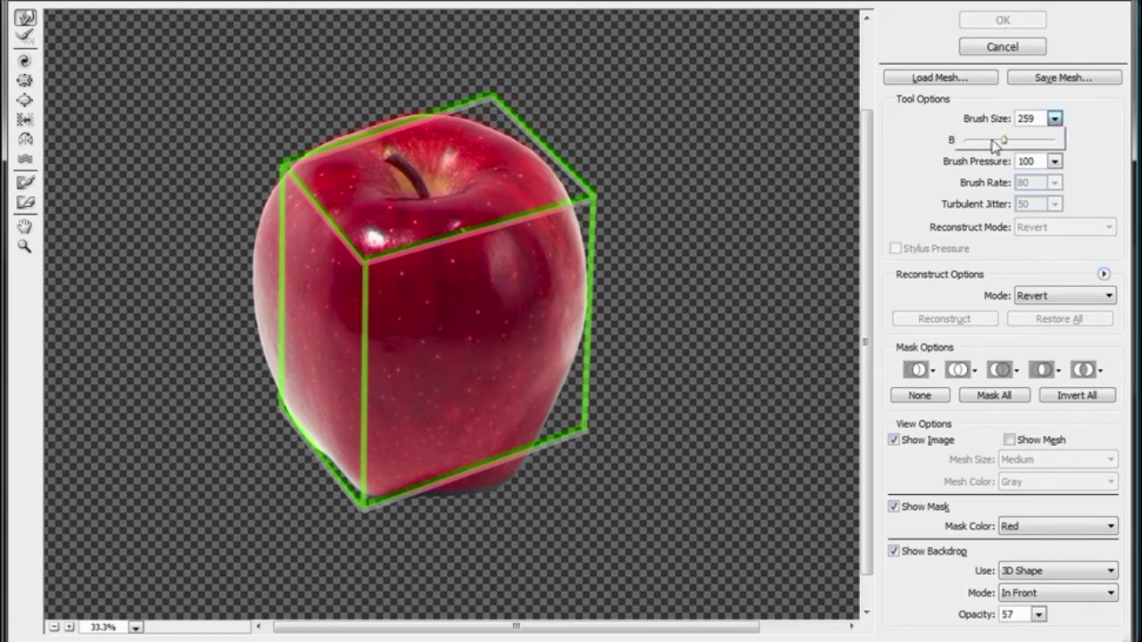
{"action": "left_click", "coordinate": [394, 137]}
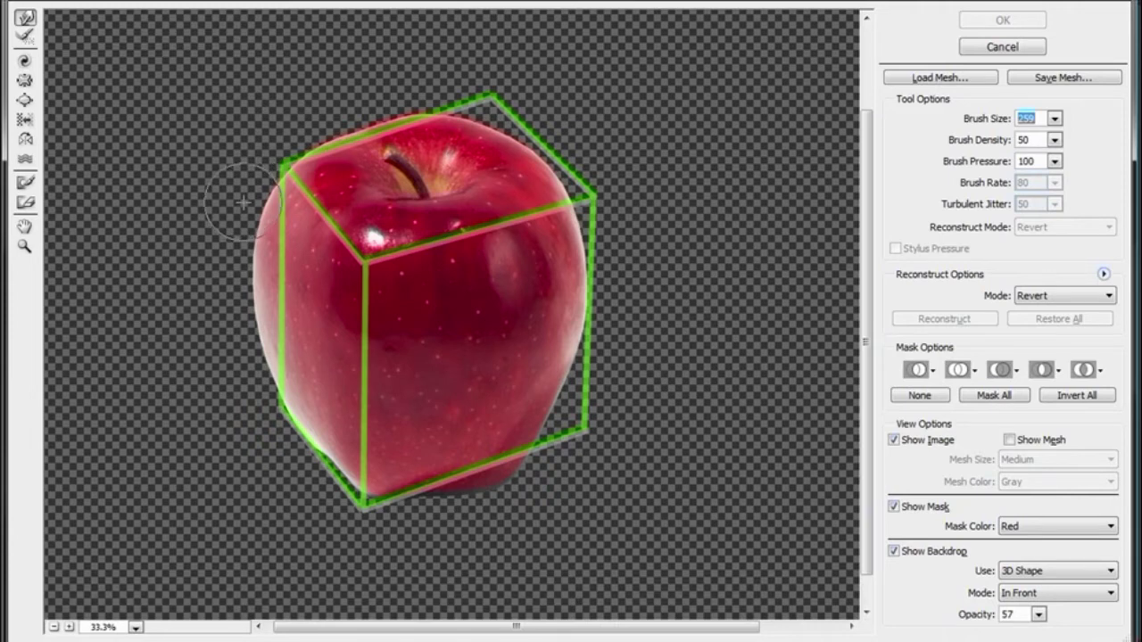
{"action": "left_click_drag", "start_coordinate": [242, 203], "coordinate": [261, 204]}
{"action": "mouse_move", "coordinate": [246, 245]}
{"action": "left_mouse_down"}
{"action": "mouse_move", "coordinate": [261, 223]}
{"action": "mouse_move", "coordinate": [255, 204]}
{"action": "mouse_move", "coordinate": [254, 250]}
{"action": "mouse_move", "coordinate": [277, 188]}
{"action": "mouse_move", "coordinate": [283, 250]}
{"action": "mouse_move", "coordinate": [261, 384]}
{"action": "mouse_move", "coordinate": [265, 260]}
{"action": "mouse_move", "coordinate": [259, 281]}
{"action": "mouse_move", "coordinate": [250, 250]}
{"action": "mouse_move", "coordinate": [245, 294]}
{"action": "mouse_move", "coordinate": [238, 278]}
{"action": "mouse_move", "coordinate": [252, 309]}
{"action": "mouse_move", "coordinate": [238, 306]}
{"action": "mouse_move", "coordinate": [255, 315]}
{"action": "mouse_move", "coordinate": [254, 339]}
{"action": "mouse_move", "coordinate": [256, 328]}
{"action": "left_mouse_up"}
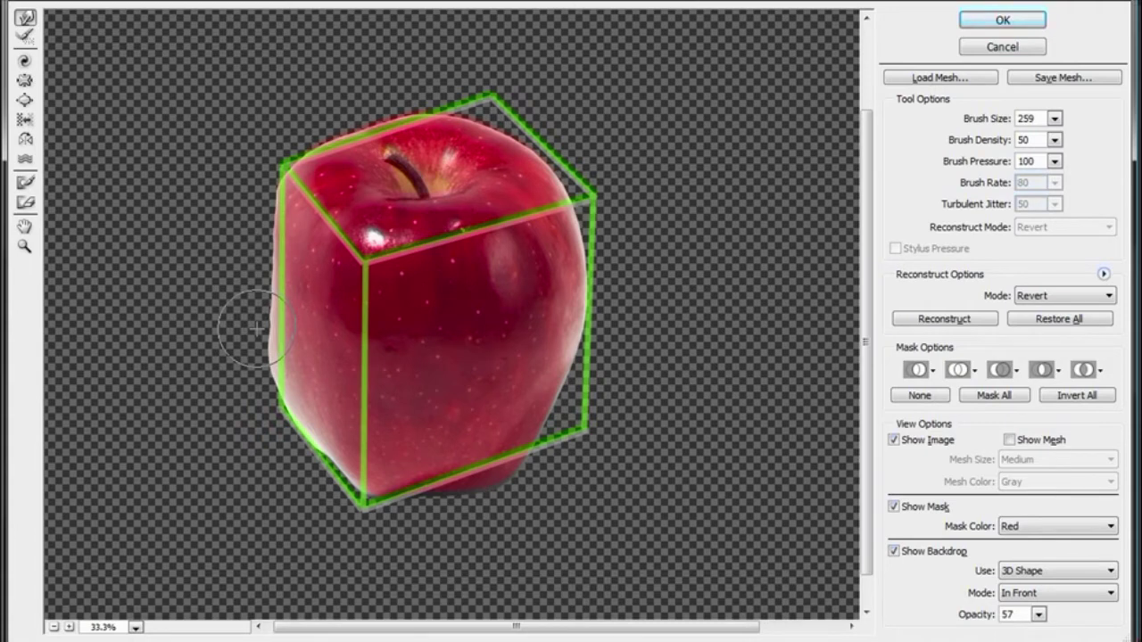
{"action": "mouse_move", "coordinate": [344, 185]}
{"action": "left_mouse_down"}
{"action": "mouse_move", "coordinate": [374, 81]}
{"action": "mouse_move", "coordinate": [375, 96]}
{"action": "mouse_move", "coordinate": [377, 81]}
{"action": "mouse_move", "coordinate": [462, 131]}
{"action": "mouse_move", "coordinate": [483, 123]}
{"action": "mouse_move", "coordinate": [525, 157]}
{"action": "left_mouse_up"}
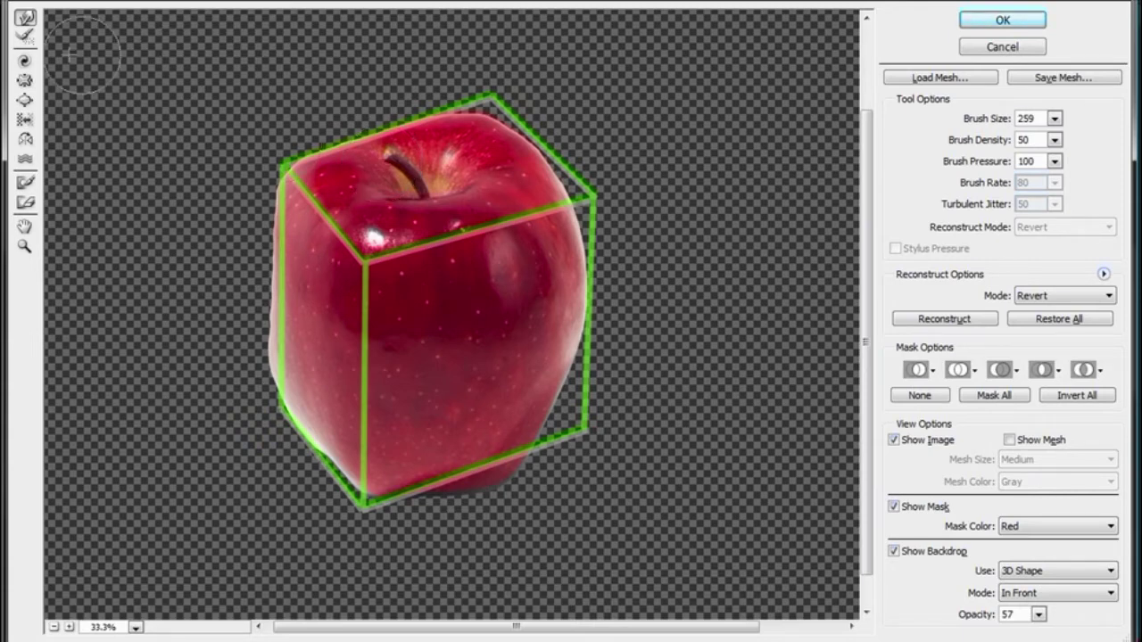
Try the Reconstruct tool on the apple's warped back corner and undo the reconstruction
{"action": "left_click", "coordinate": [25, 39]}
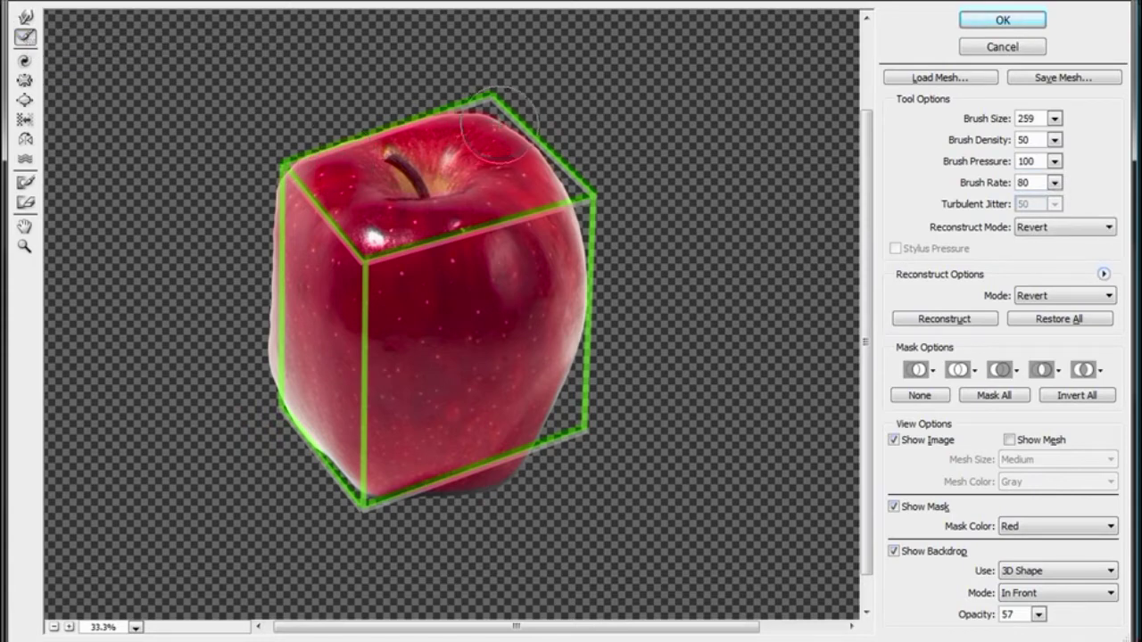
{"action": "left_click_drag", "start_coordinate": [500, 127], "coordinate": [518, 183]}
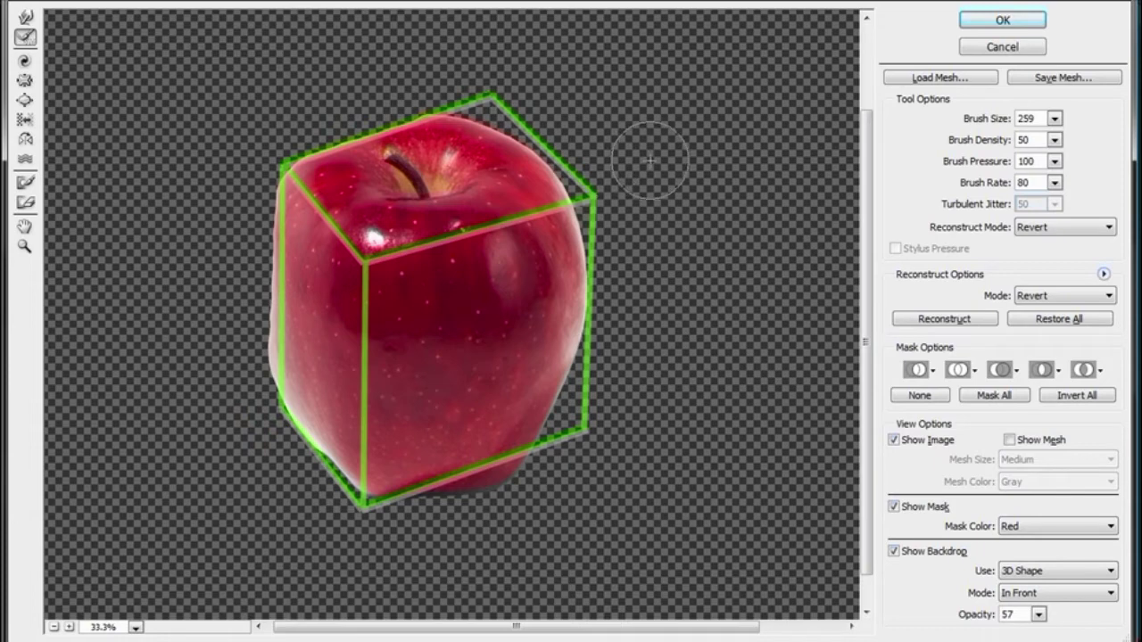
{"action": "key", "text": "ctrl+alt+z"}
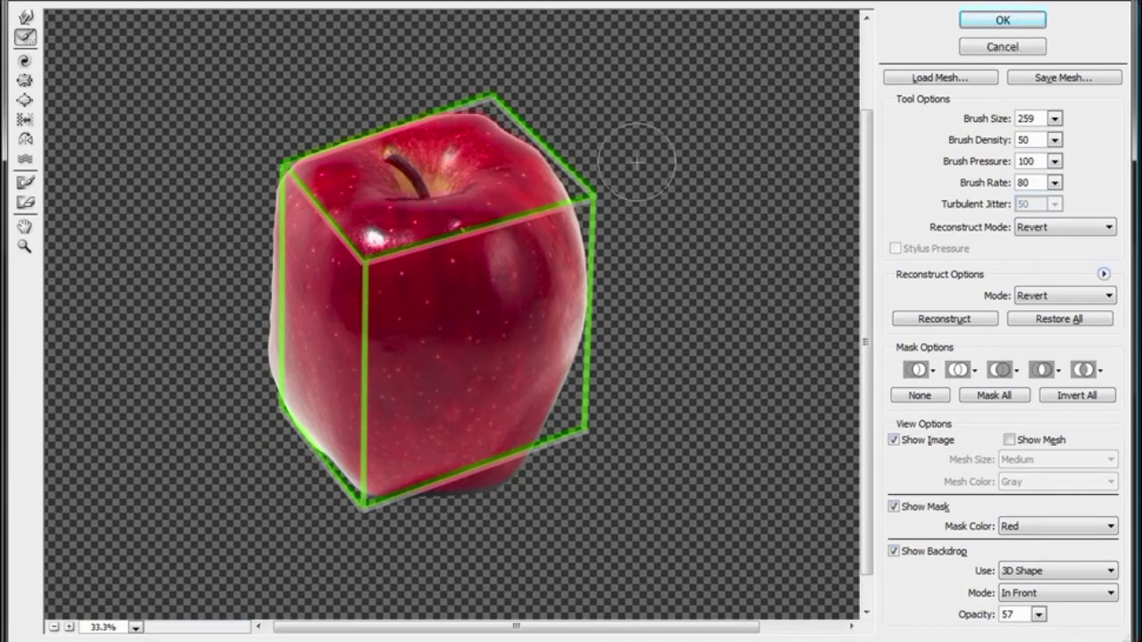
Forward-warp the apple's back corner, left side and base to the green guide, and check the shape with the backdrop hidden before showing it again
{"action": "left_click", "coordinate": [25, 17]}
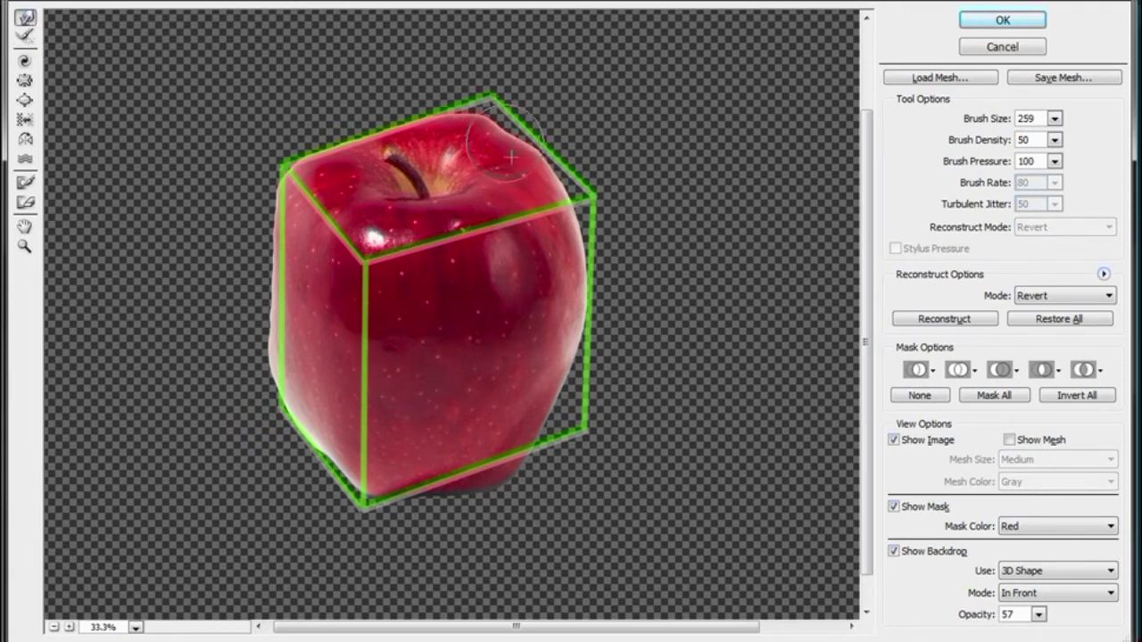
{"action": "left_click_drag", "start_coordinate": [547, 190], "coordinate": [567, 194]}
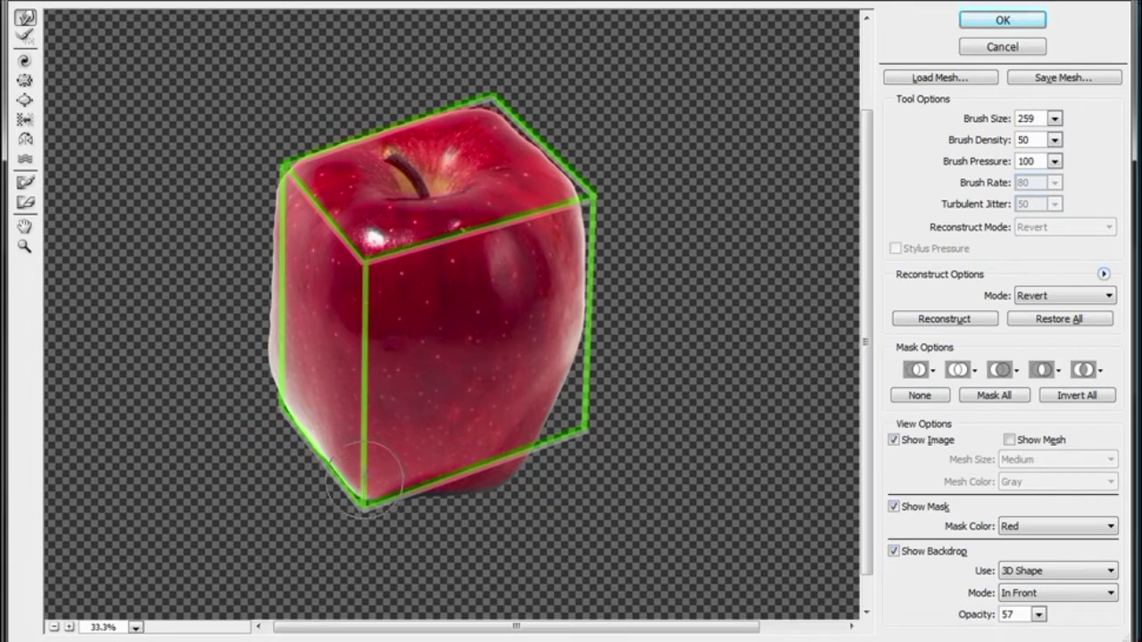
{"action": "left_click_drag", "start_coordinate": [257, 352], "coordinate": [270, 237]}
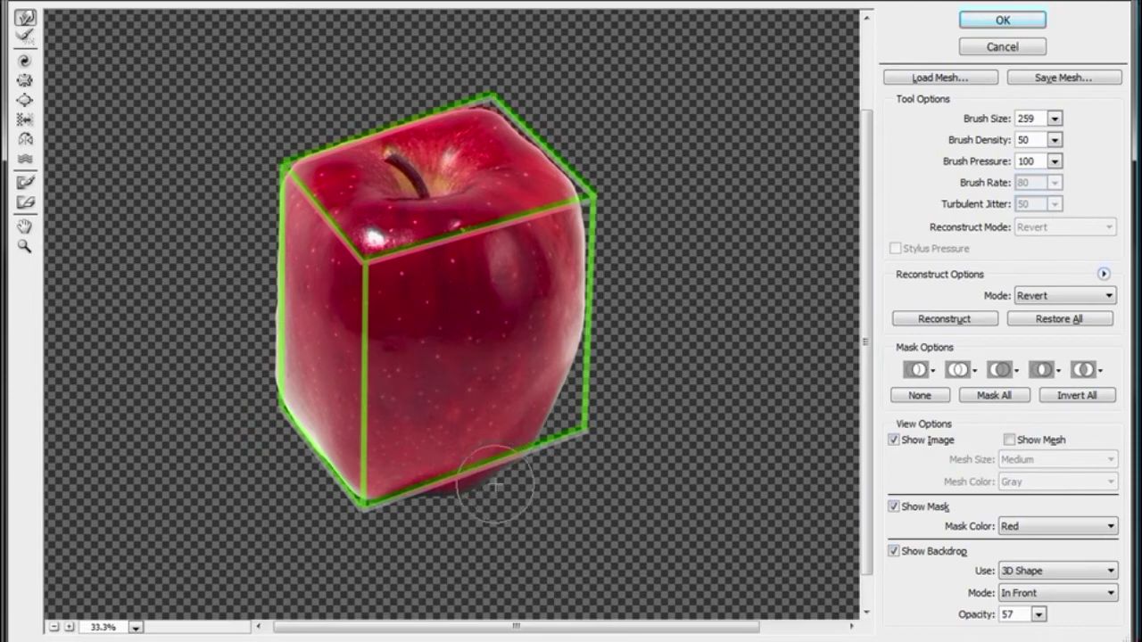
{"action": "left_click_drag", "start_coordinate": [469, 497], "coordinate": [433, 494]}
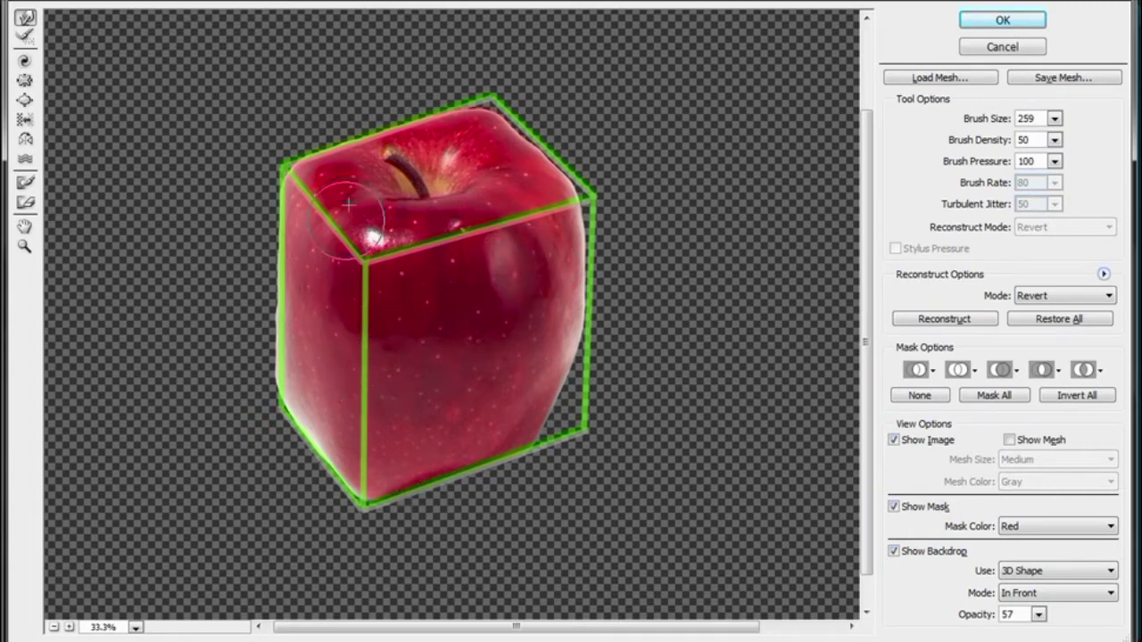
{"action": "left_click", "coordinate": [894, 552]}
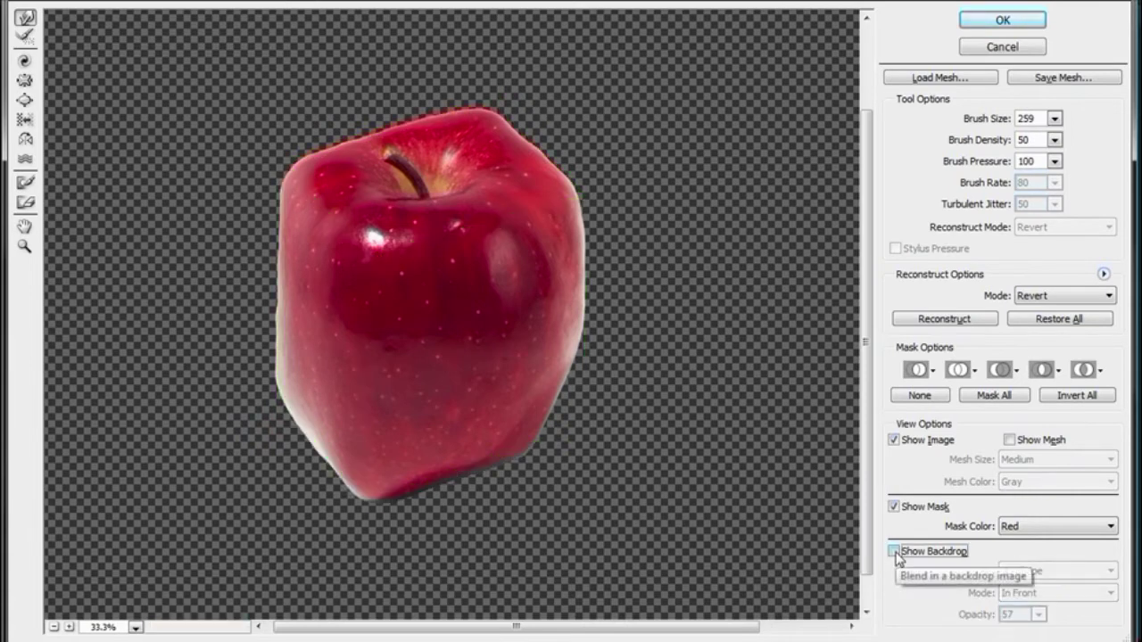
{"action": "left_click", "coordinate": [894, 551]}
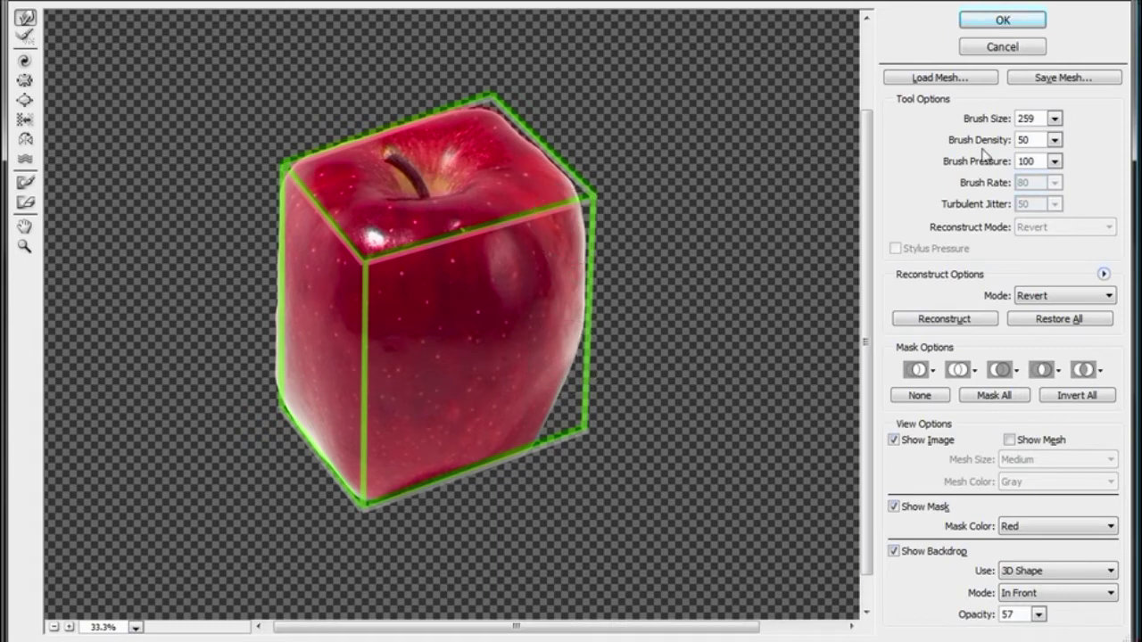
Set the brush size to 318 and warp the apple's right side and lower right corner out to the green guide
{"action": "left_click", "coordinate": [1054, 118]}
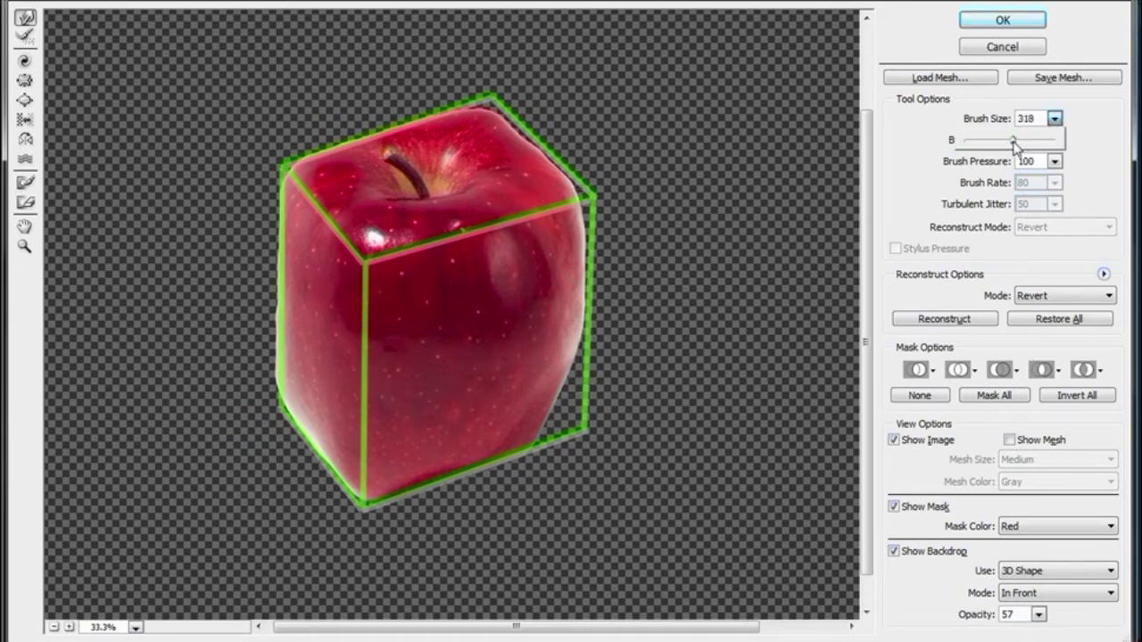
{"action": "left_click", "coordinate": [536, 354]}
{"action": "mouse_move", "coordinate": [542, 359]}
{"action": "left_mouse_down"}
{"action": "mouse_move", "coordinate": [541, 383]}
{"action": "mouse_move", "coordinate": [561, 345]}
{"action": "mouse_move", "coordinate": [558, 390]}
{"action": "mouse_move", "coordinate": [541, 390]}
{"action": "mouse_move", "coordinate": [535, 419]}
{"action": "mouse_move", "coordinate": [505, 406]}
{"action": "mouse_move", "coordinate": [547, 349]}
{"action": "mouse_move", "coordinate": [564, 398]}
{"action": "mouse_move", "coordinate": [546, 402]}
{"action": "mouse_move", "coordinate": [517, 455]}
{"action": "mouse_move", "coordinate": [526, 449]}
{"action": "mouse_move", "coordinate": [510, 430]}
{"action": "mouse_move", "coordinate": [479, 433]}
{"action": "mouse_move", "coordinate": [632, 345]}
{"action": "mouse_move", "coordinate": [573, 361]}
{"action": "mouse_move", "coordinate": [573, 250]}
{"action": "mouse_move", "coordinate": [596, 198]}
{"action": "mouse_move", "coordinate": [586, 203]}
{"action": "left_mouse_up"}
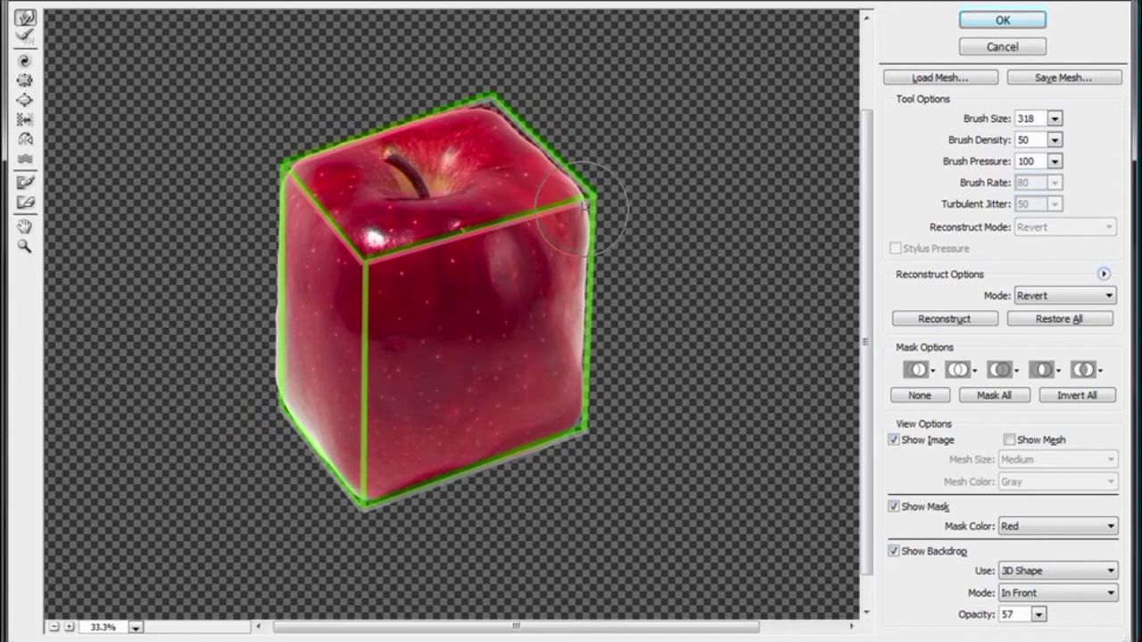
{"action": "mouse_move", "coordinate": [571, 271]}
{"action": "left_mouse_down"}
{"action": "mouse_move", "coordinate": [580, 275]}
{"action": "mouse_move", "coordinate": [559, 343]}
{"action": "mouse_move", "coordinate": [573, 359]}
{"action": "mouse_move", "coordinate": [568, 408]}
{"action": "mouse_move", "coordinate": [566, 288]}
{"action": "mouse_move", "coordinate": [551, 248]}
{"action": "mouse_move", "coordinate": [571, 208]}
{"action": "left_mouse_up"}
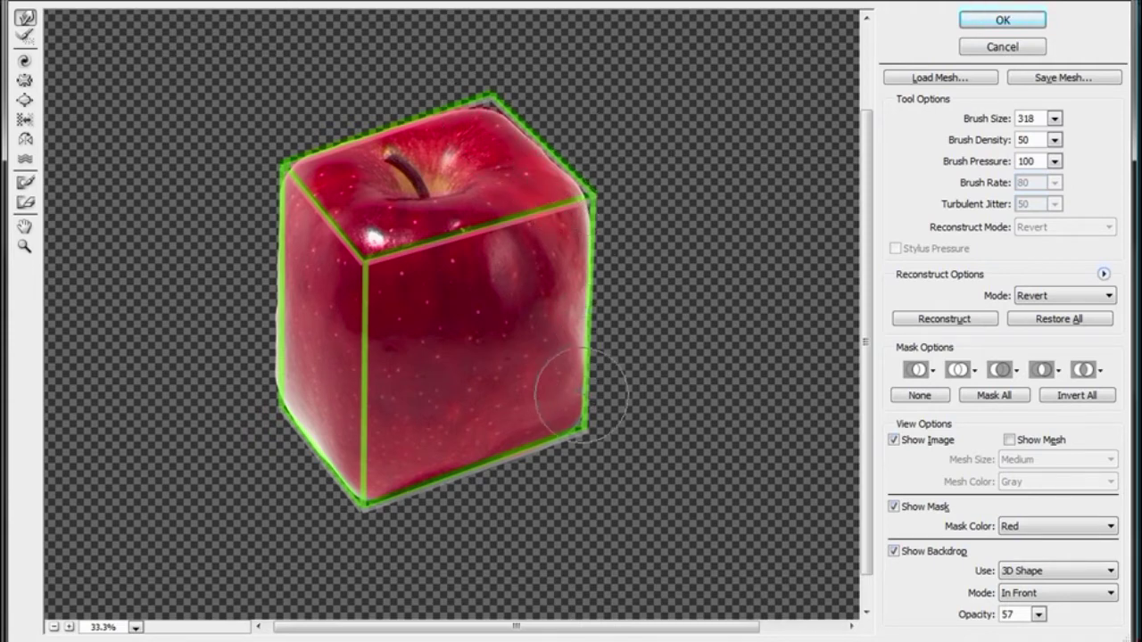
Reduce the brush size to 235 and 193 to warp the apple's edges and corners to the guide, checking with the backdrop hidden
{"action": "left_click", "coordinate": [1055, 119]}
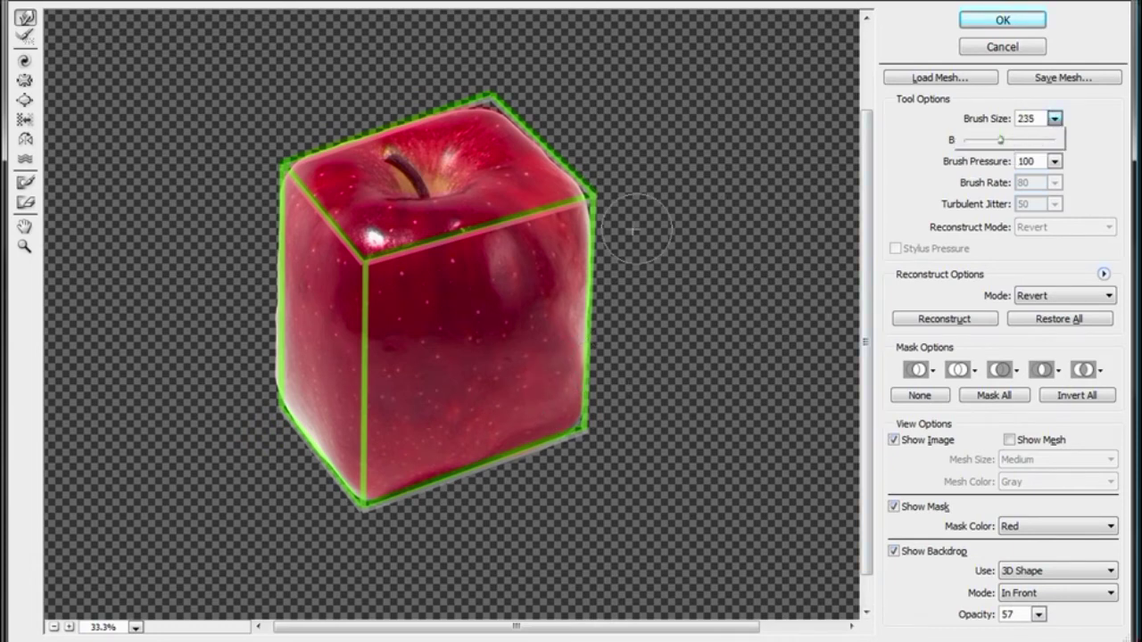
{"action": "left_click", "coordinate": [582, 203]}
{"action": "left_click", "coordinate": [1054, 118]}
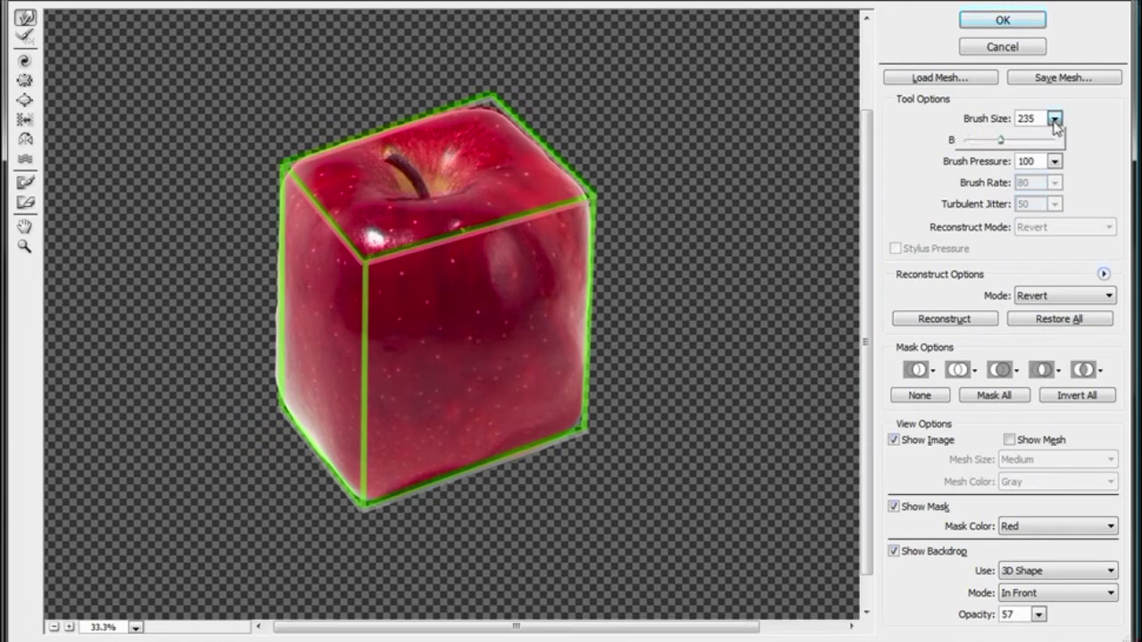
{"action": "left_click", "coordinate": [578, 203]}
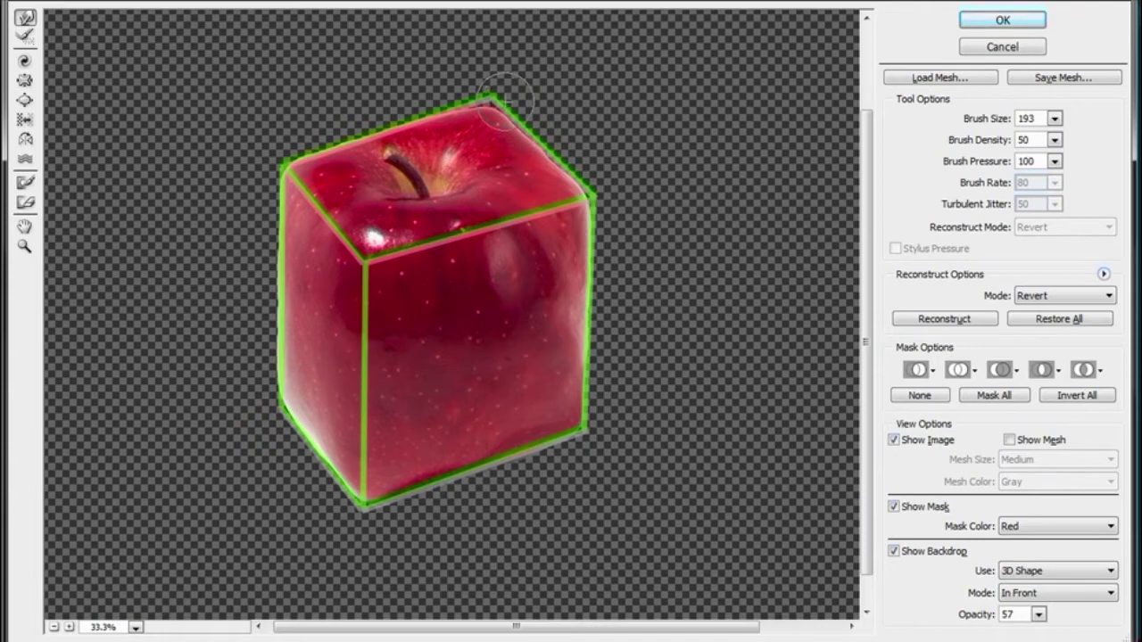
{"action": "left_click", "coordinate": [894, 552]}
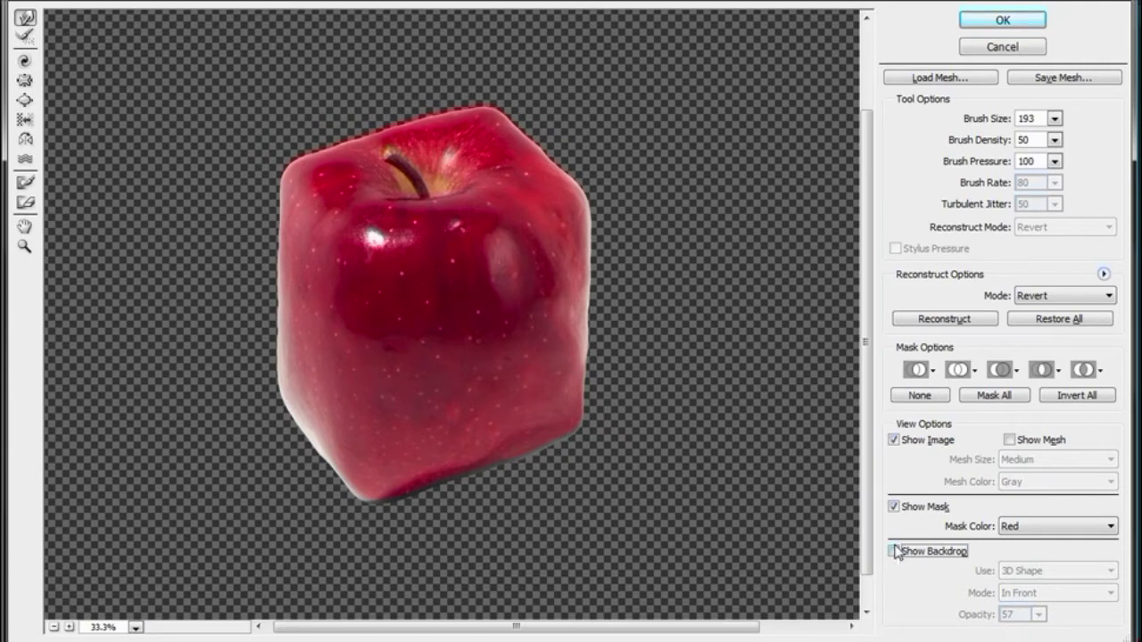
{"action": "left_click", "coordinate": [895, 551]}
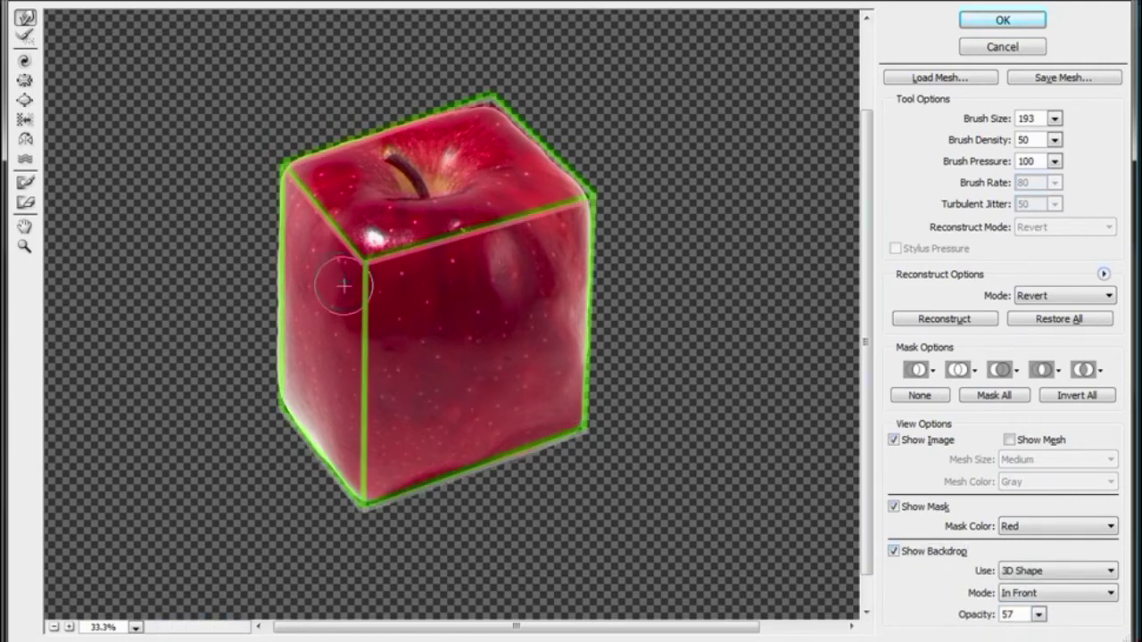
Warp the apple's right side with brush size 312 and bloat its upper right edge to the guide with brush size 283
{"action": "left_click", "coordinate": [1054, 118]}
{"action": "left_click", "coordinate": [1015, 142]}
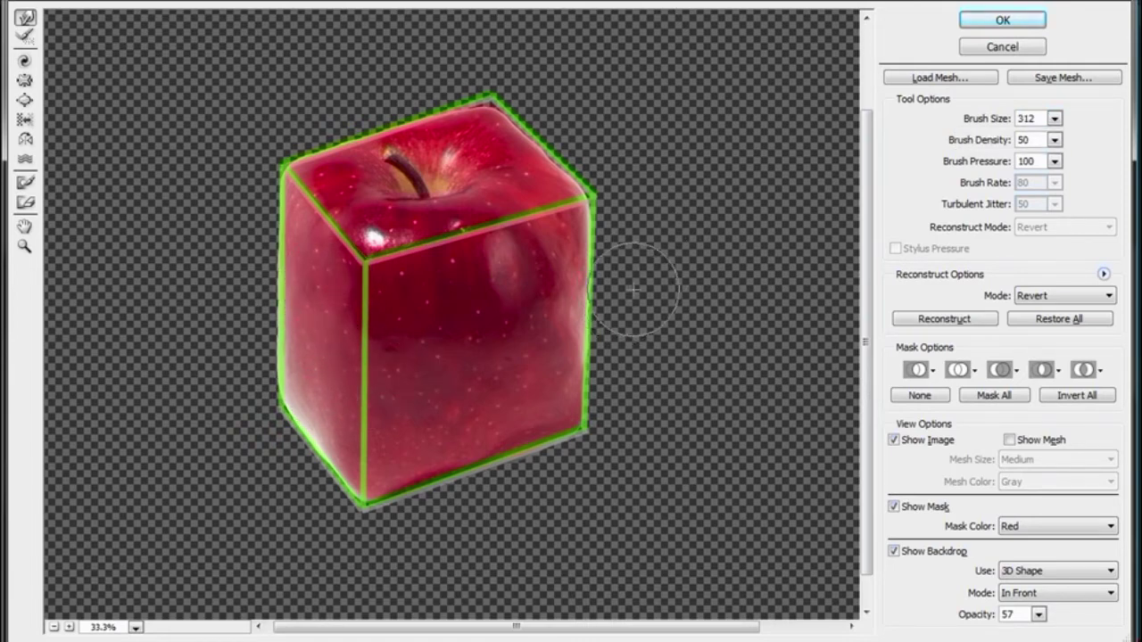
{"action": "left_click", "coordinate": [24, 81]}
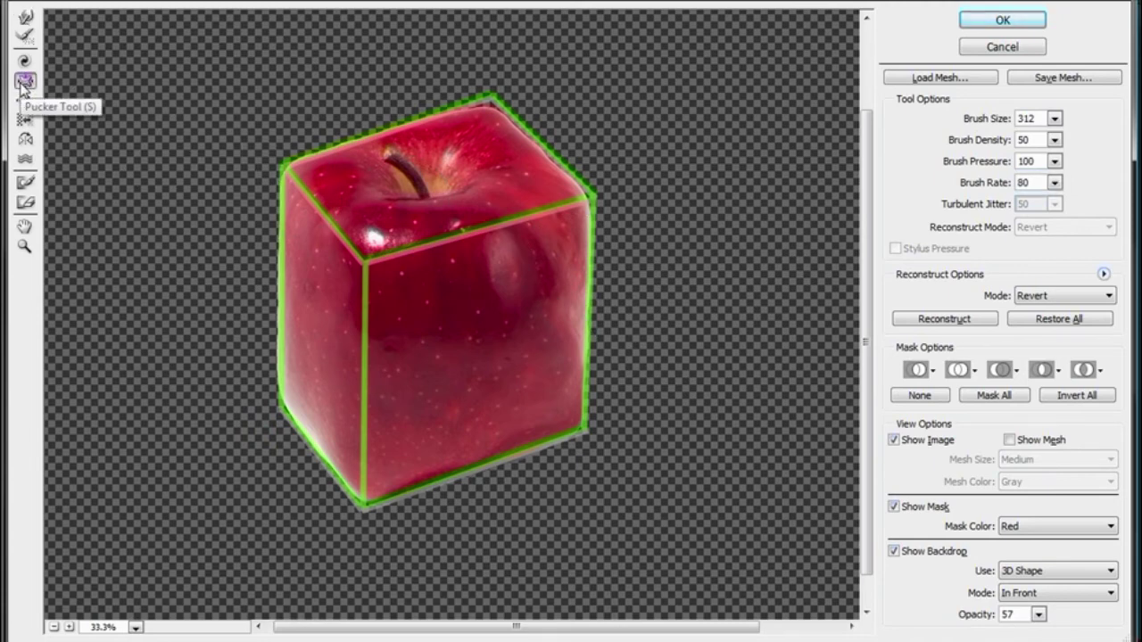
{"action": "left_click", "coordinate": [23, 101]}
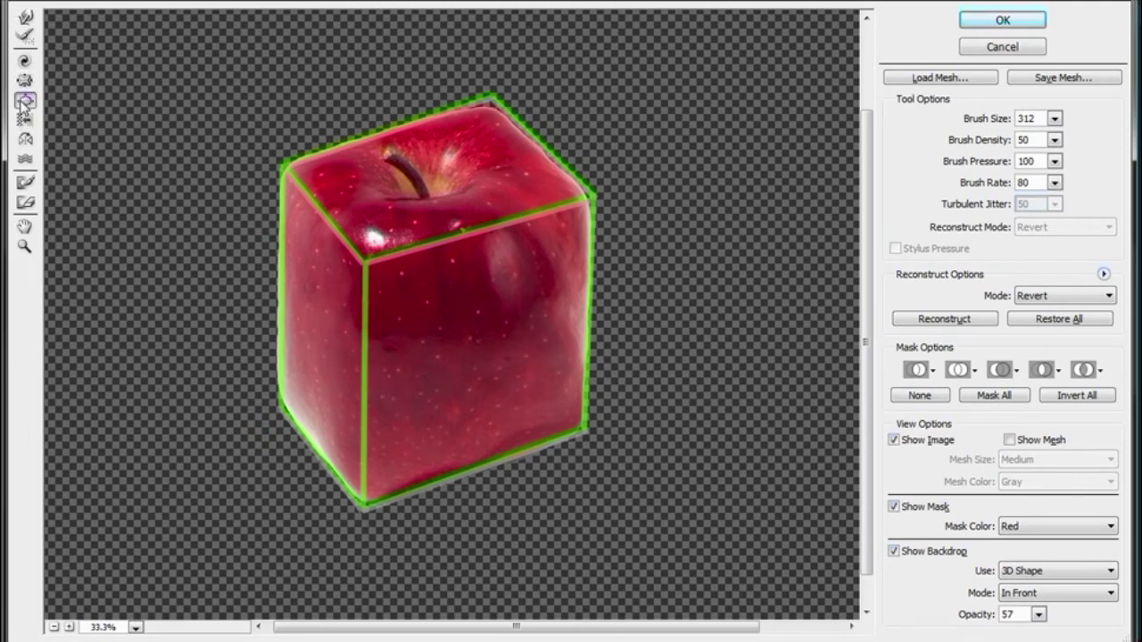
{"action": "left_click", "coordinate": [1054, 119]}
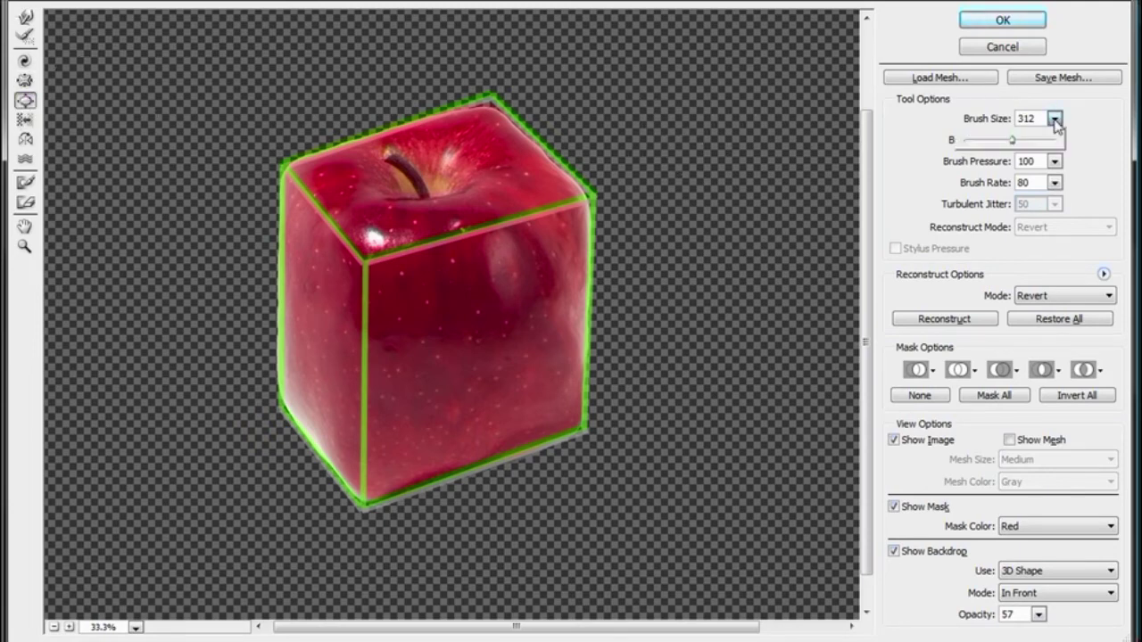
{"action": "left_click_drag", "start_coordinate": [1013, 141], "coordinate": [1007, 146]}
{"action": "left_click", "coordinate": [567, 204]}
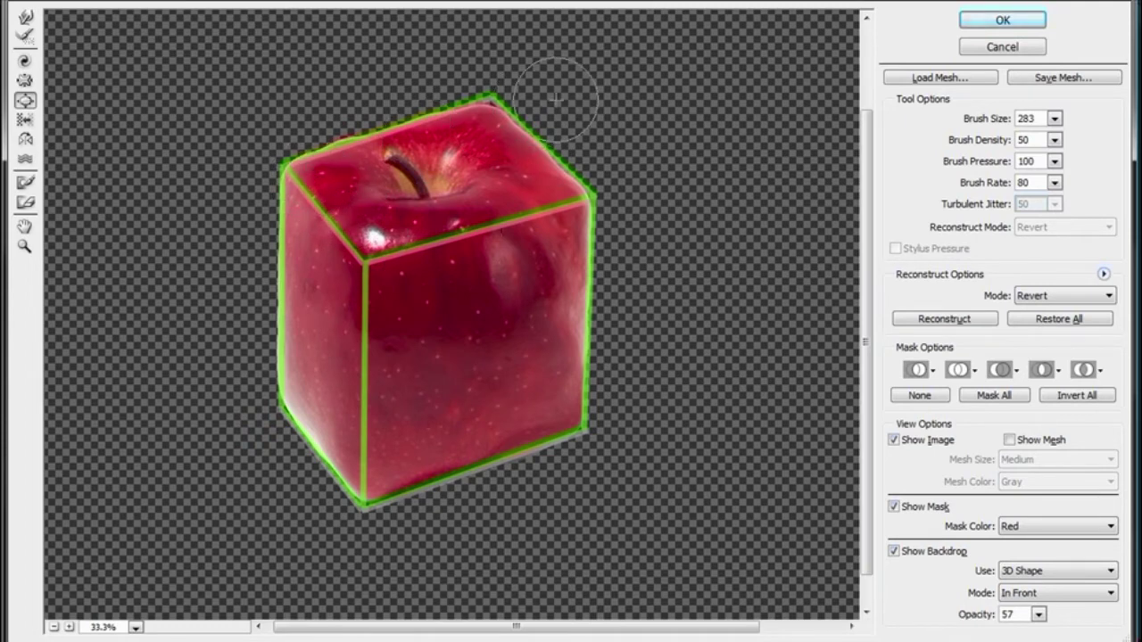
{"action": "key", "text": "w"}
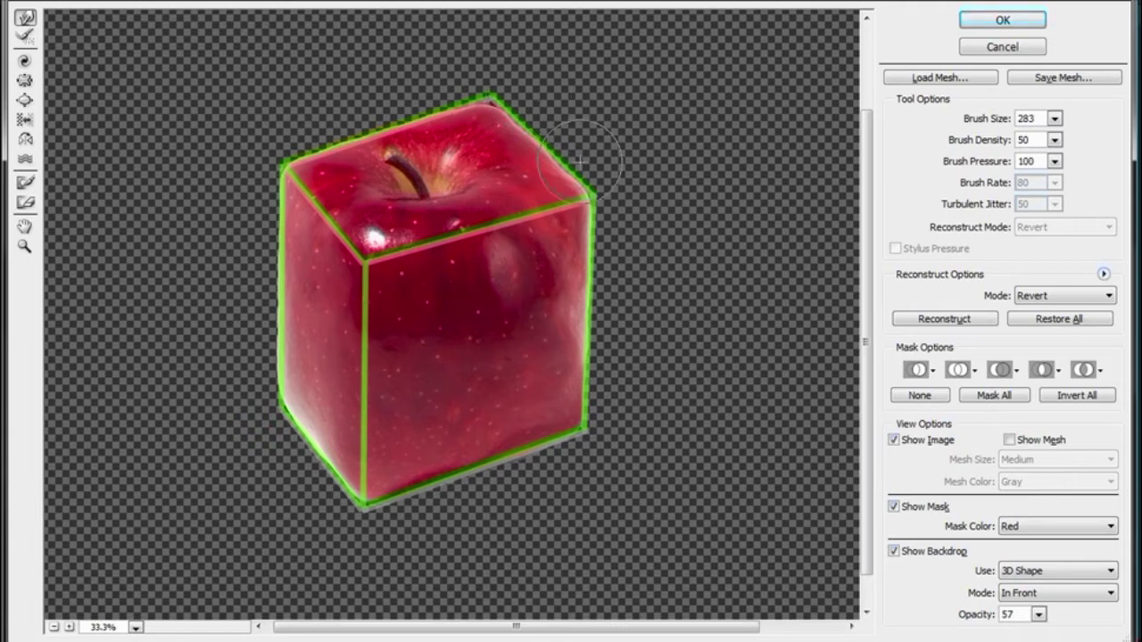
Pucker the apple's front face with brush size 534 and undo the last stroke across it
{"action": "left_click", "coordinate": [25, 81]}
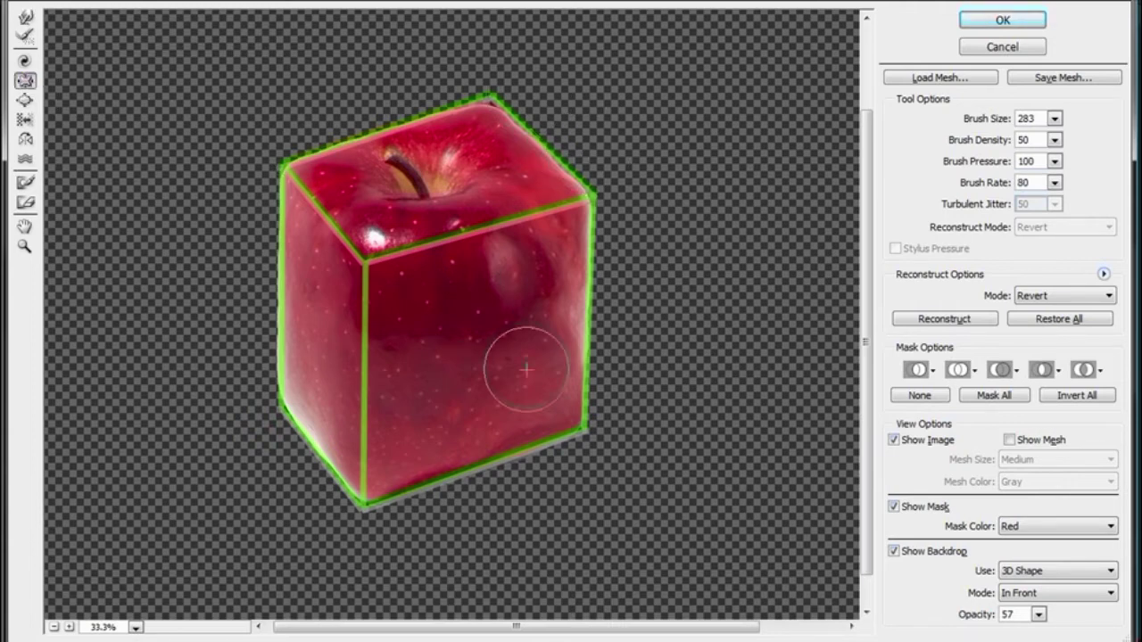
{"action": "left_click", "coordinate": [1055, 119]}
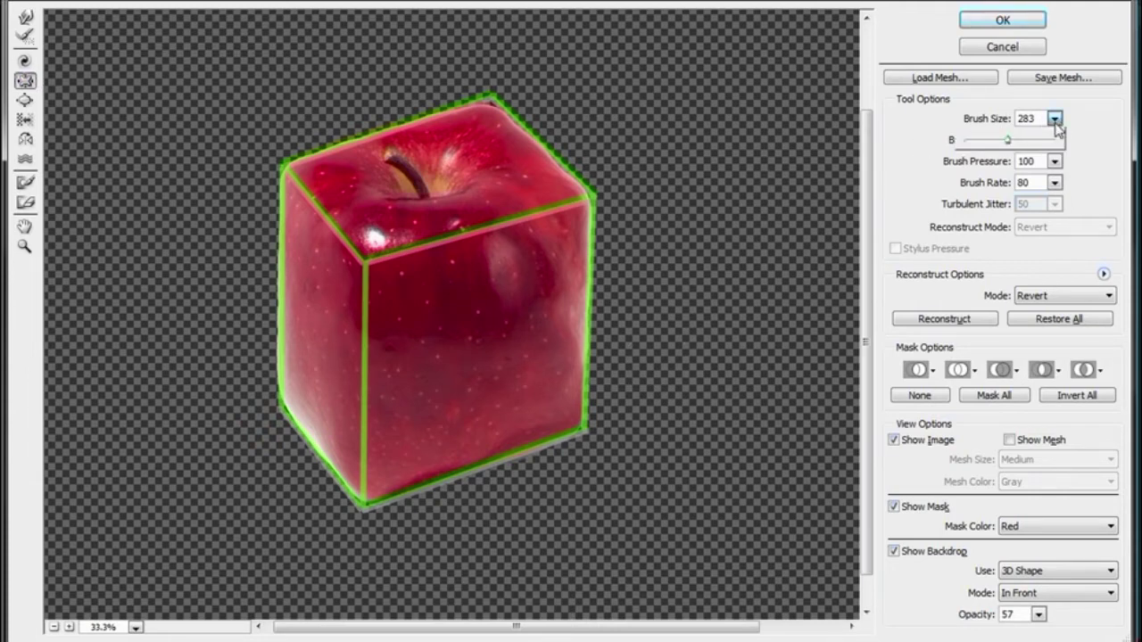
{"action": "left_click_drag", "start_coordinate": [1013, 140], "coordinate": [1046, 140]}
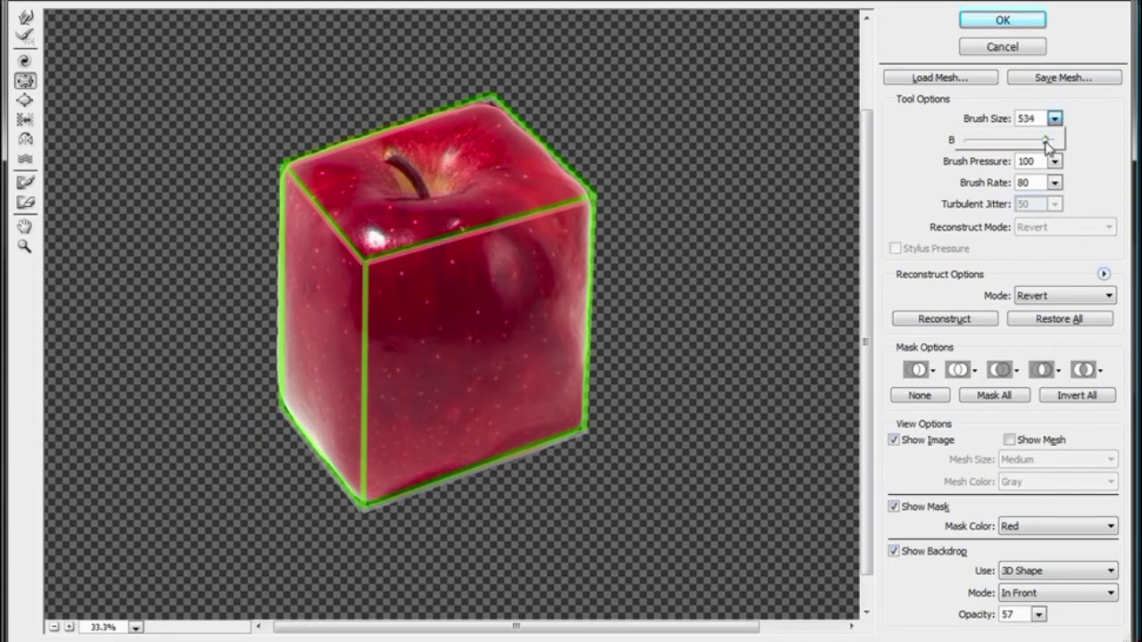
{"action": "left_click", "coordinate": [484, 330]}
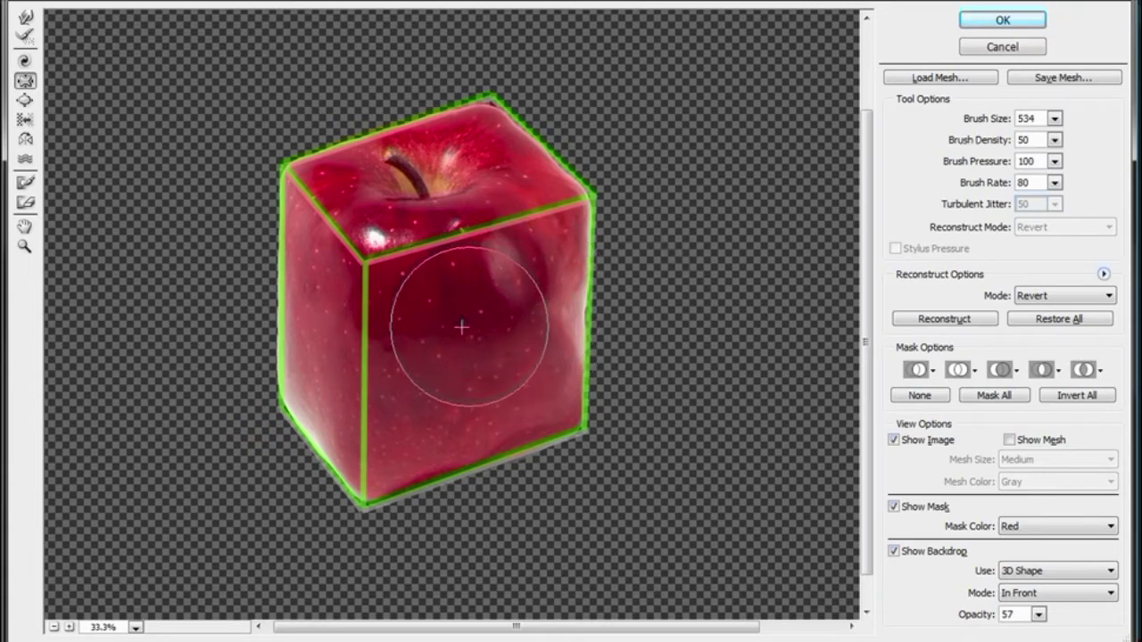
{"action": "mouse_move", "coordinate": [538, 312]}
{"action": "left_mouse_down"}
{"action": "mouse_move", "coordinate": [278, 319]}
{"action": "mouse_move", "coordinate": [311, 317]}
{"action": "left_mouse_up"}
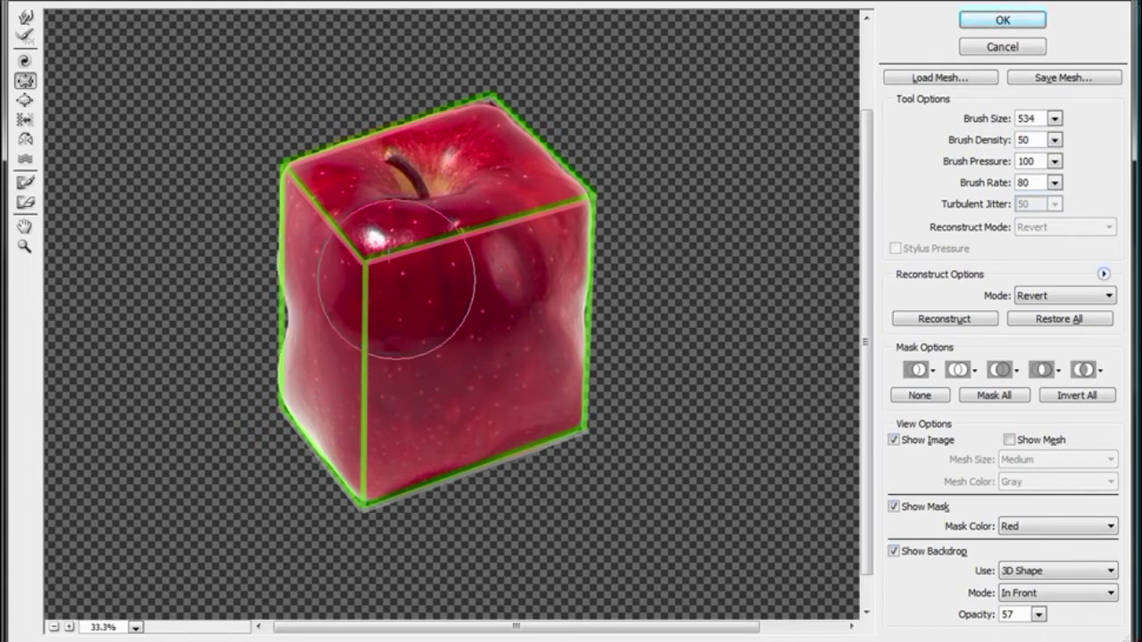
{"action": "key", "text": "ctrl+alt+z"}
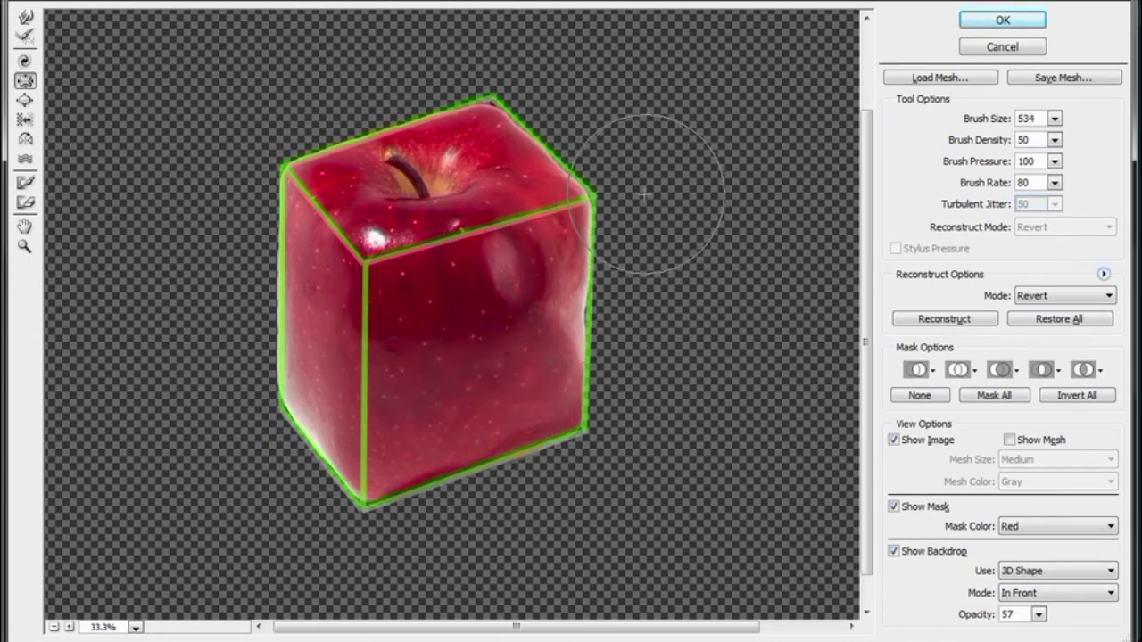
Forward-warp the apple's dented right edge back out to the green guide with brush size 330, and check it without the backdrop
{"action": "left_click", "coordinate": [25, 16]}
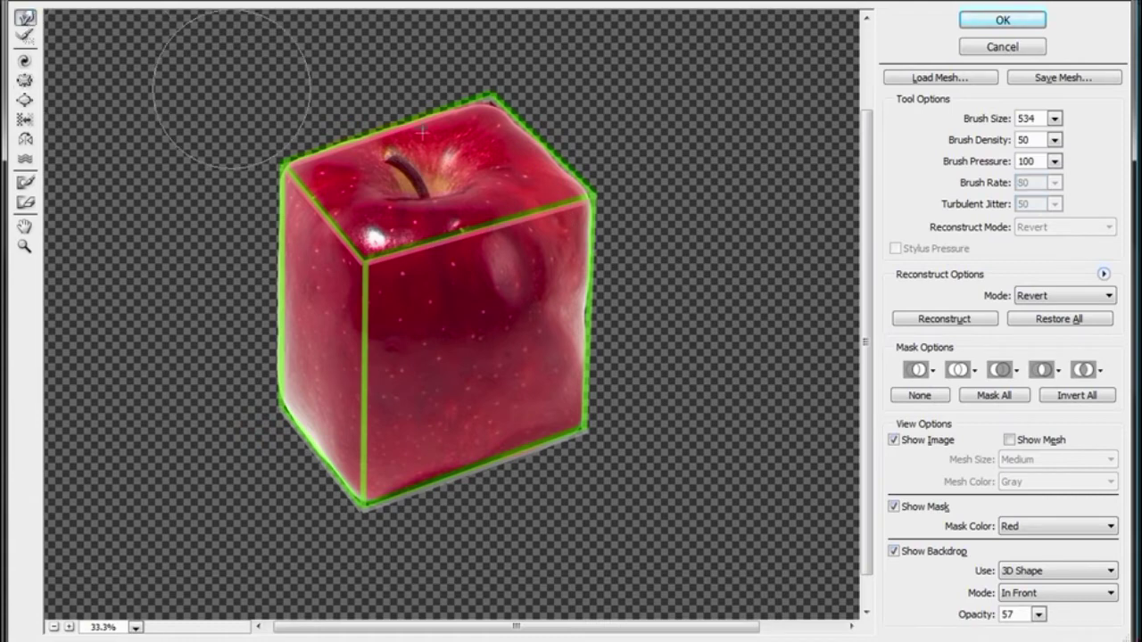
{"action": "left_click", "coordinate": [1054, 117]}
{"action": "left_click_drag", "start_coordinate": [1042, 140], "coordinate": [1015, 140]}
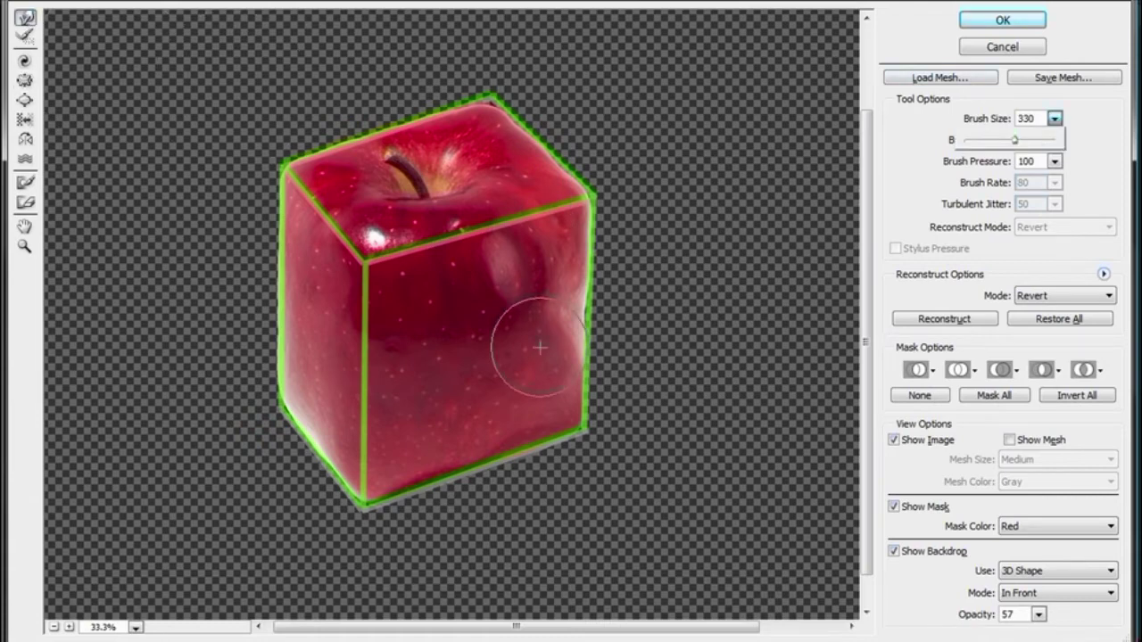
{"action": "left_click", "coordinate": [572, 316]}
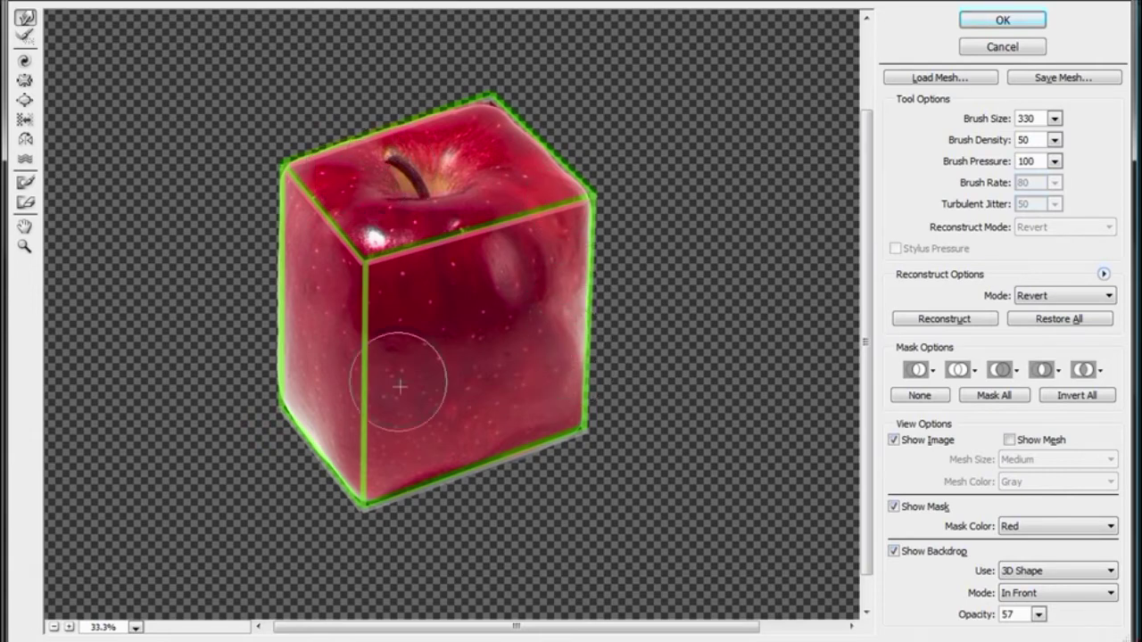
{"action": "key", "text": "p"}
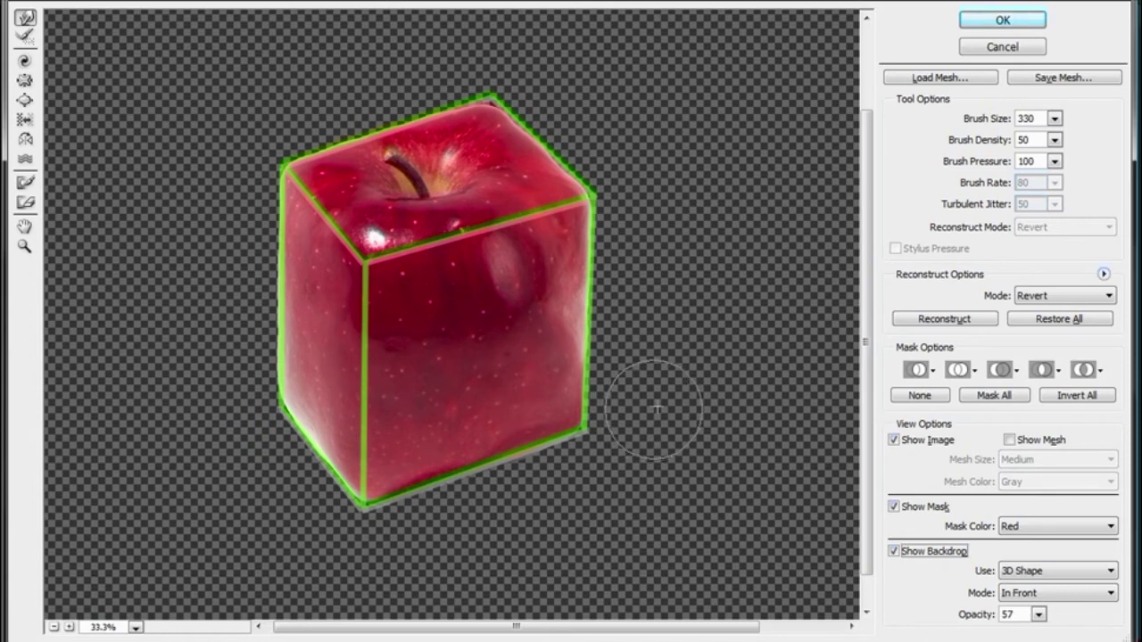
Apply the Liquify changes and hide the 3D Shape layer after comparing the apple with the outline
{"action": "left_click", "coordinate": [1003, 20]}
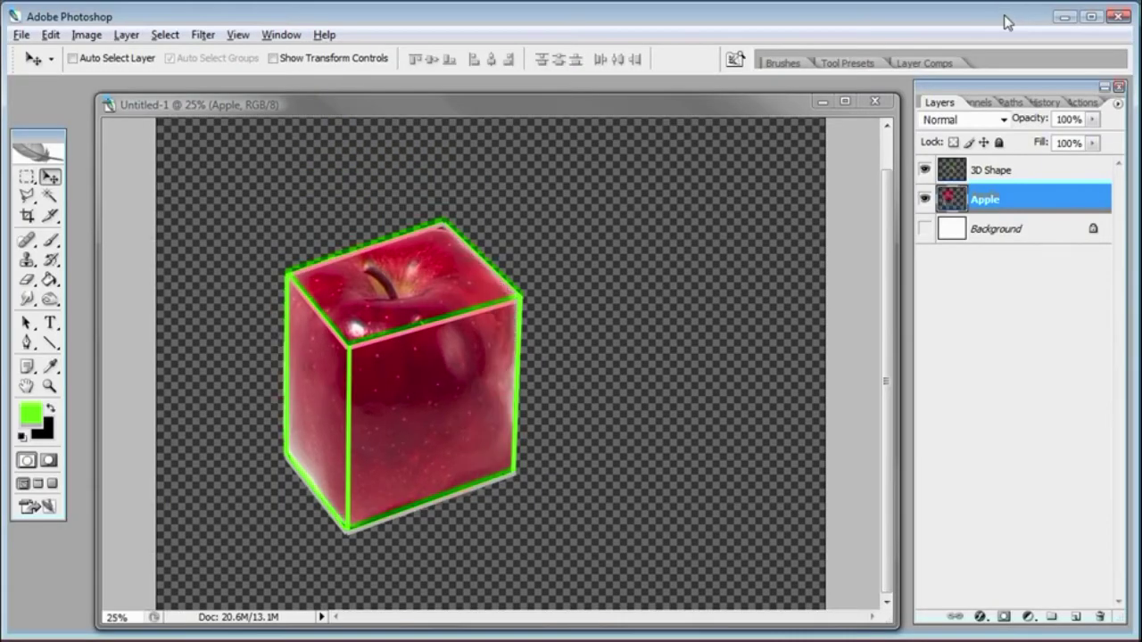
{"action": "left_click", "coordinate": [925, 171]}
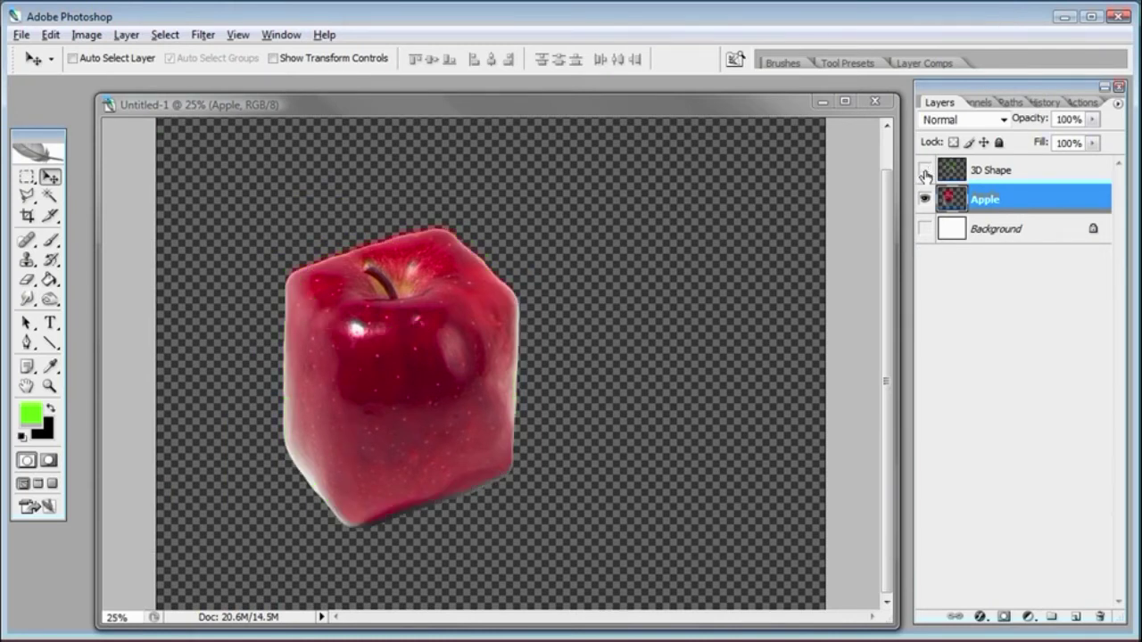
{"action": "left_click", "coordinate": [925, 170]}
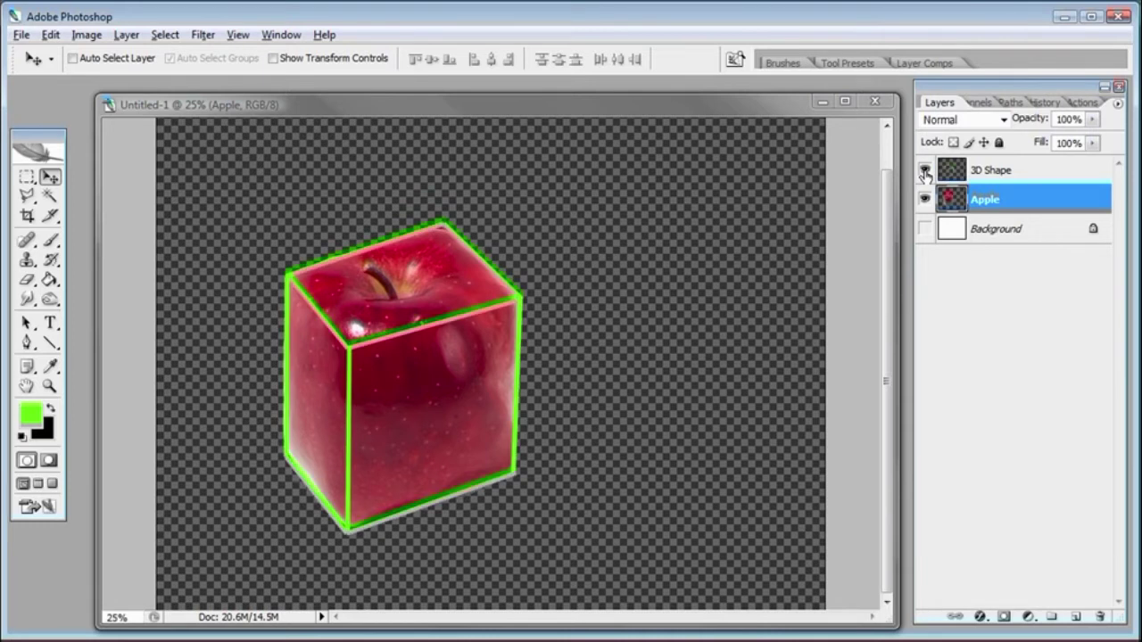
{"action": "left_click", "coordinate": [925, 170]}
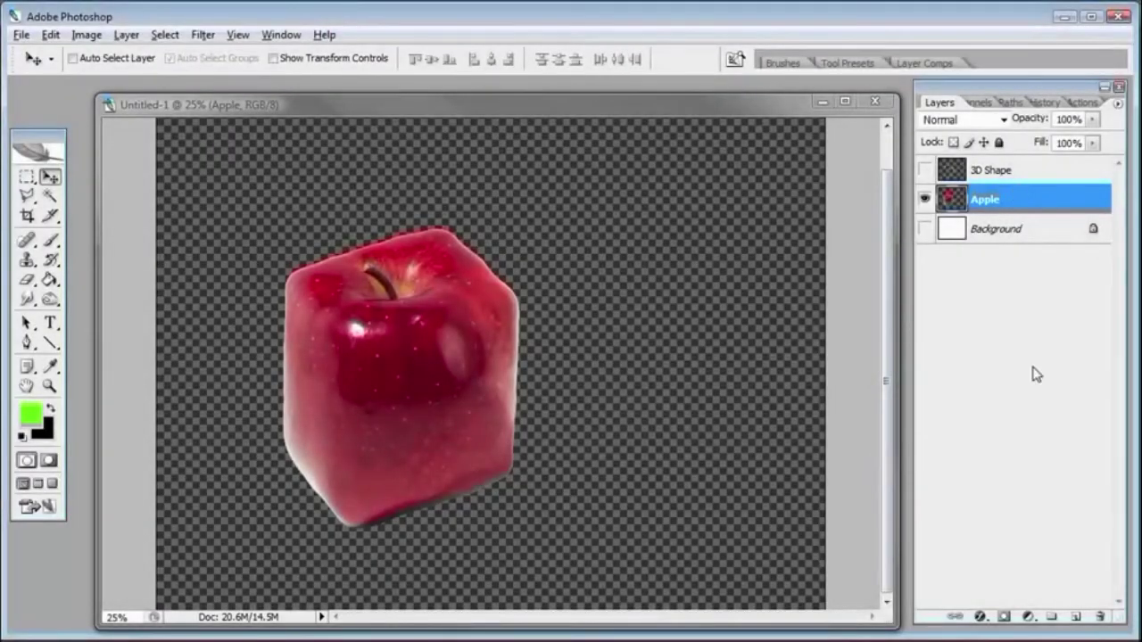
Create a new layer above the Apple layer and name it Highlights
{"action": "left_click", "coordinate": [1076, 617]}
{"action": "double_click", "coordinate": [987, 199]}
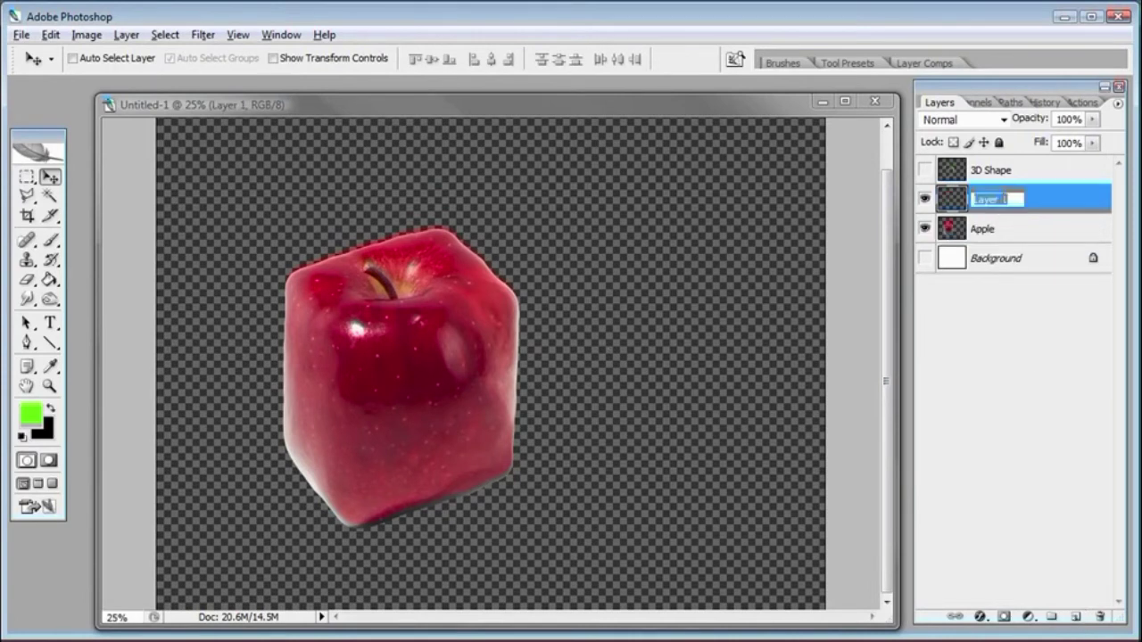
{"action": "type", "text": "Highlights"}
{"action": "left_click", "coordinate": [1068, 200]}
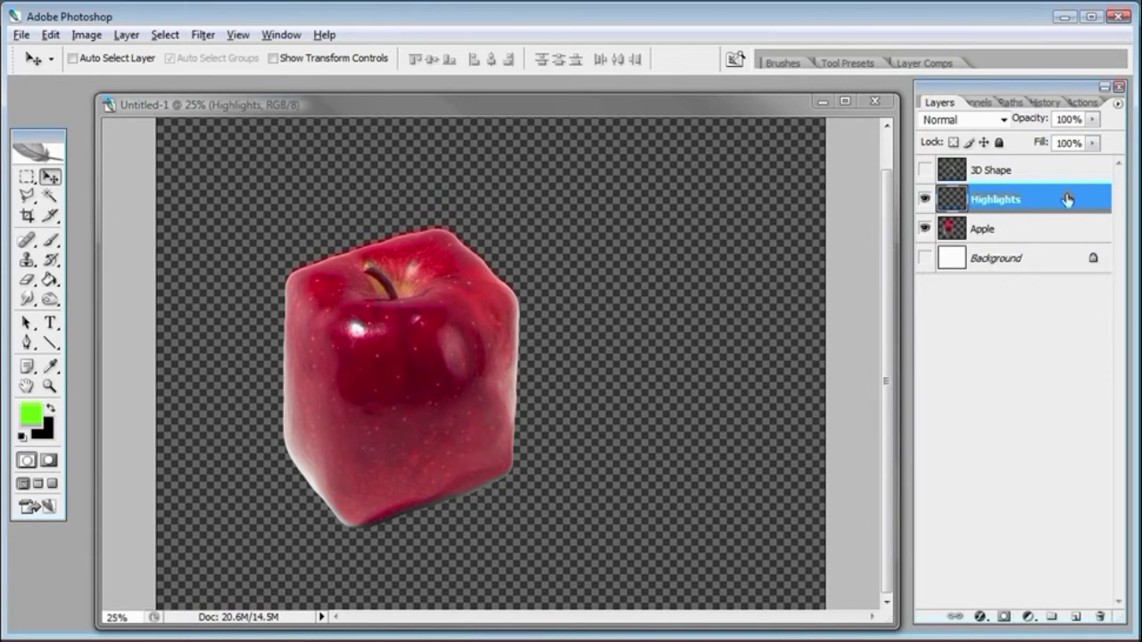
Choose the Brush tool and set the foreground color to light pink ffd9dc, with the web-only colors restriction off
{"action": "left_click", "coordinate": [51, 240]}
{"action": "left_click", "coordinate": [32, 414]}
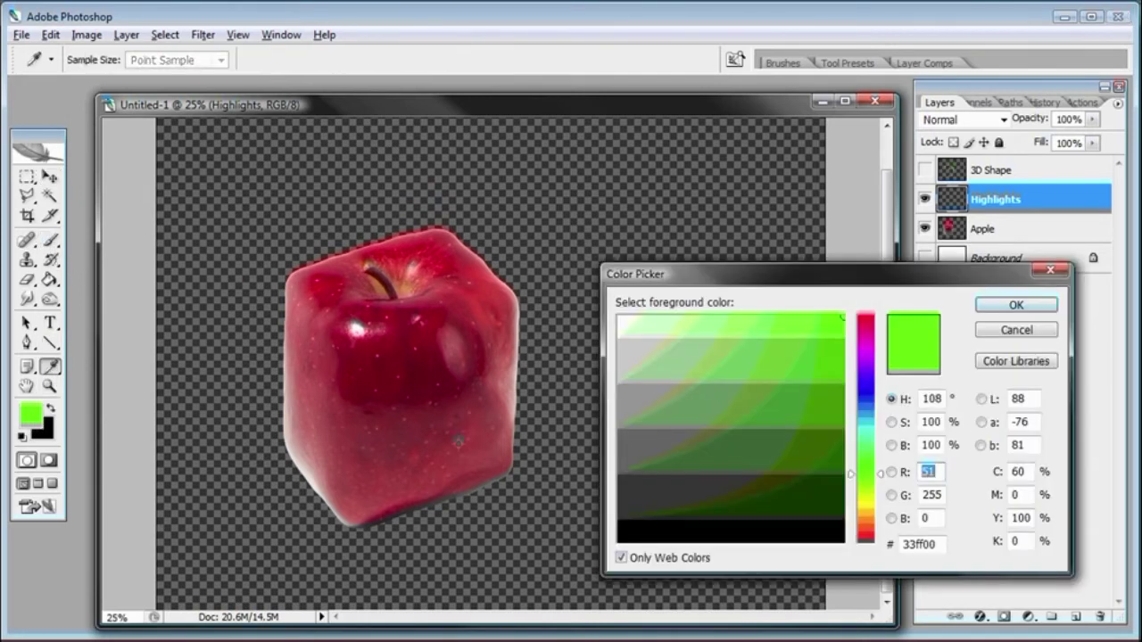
{"action": "left_click", "coordinate": [623, 321]}
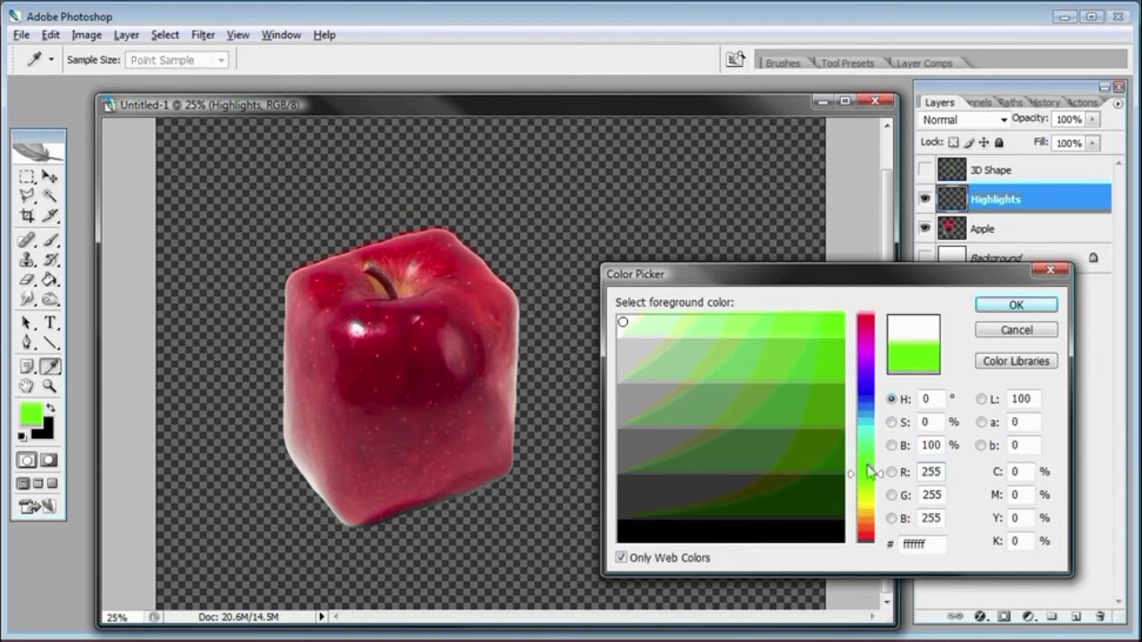
{"action": "left_click", "coordinate": [876, 321]}
{"action": "left_click", "coordinate": [622, 559]}
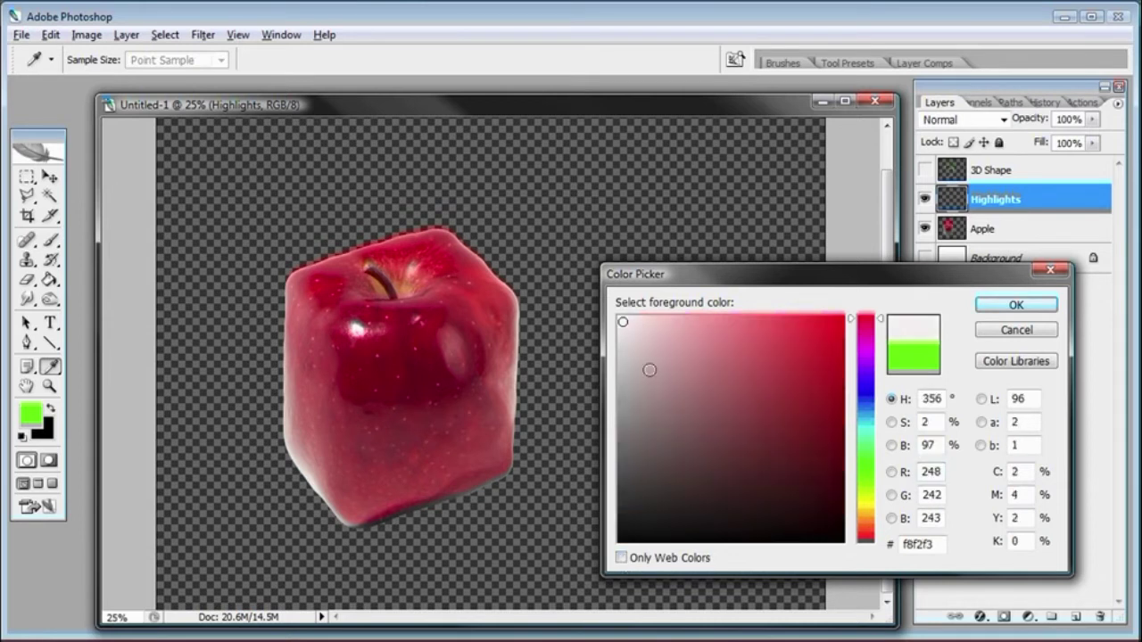
{"action": "left_click_drag", "start_coordinate": [649, 319], "coordinate": [647, 314]}
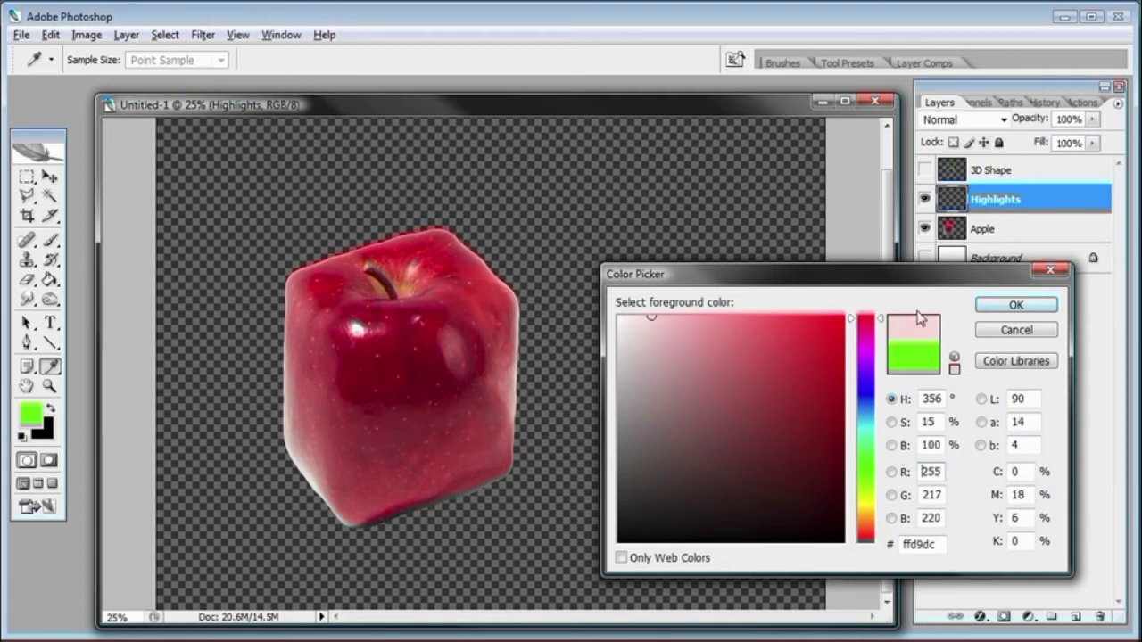
{"action": "left_click", "coordinate": [1015, 305]}
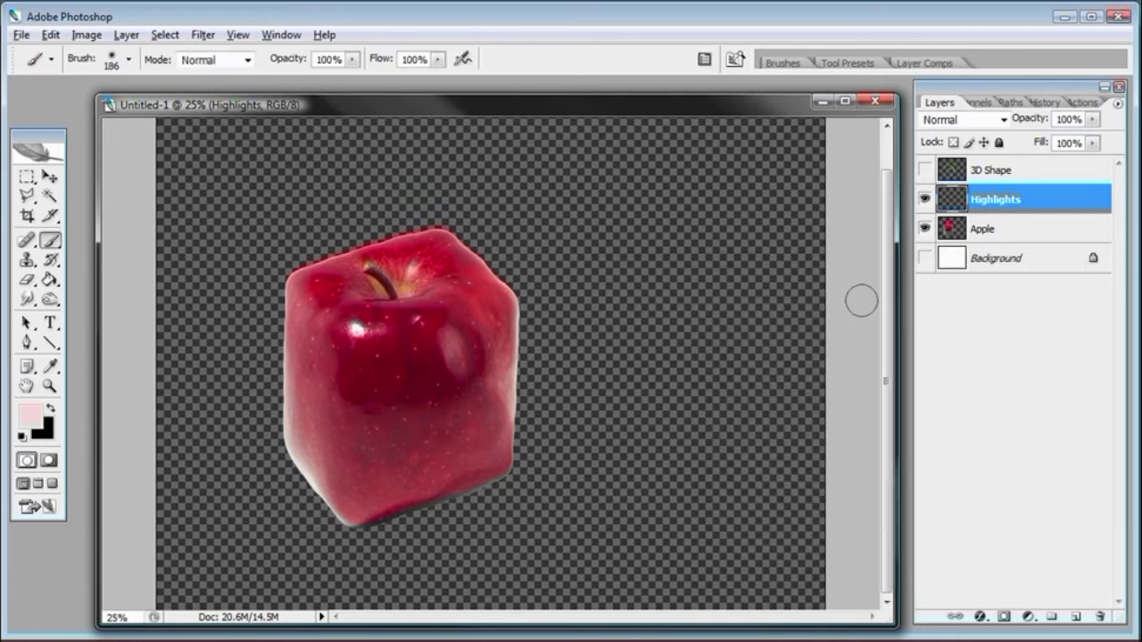
Set the brush opacity to 60% and its master diameter to 52 px
{"action": "left_click", "coordinate": [353, 60]}
{"action": "mouse_move", "coordinate": [326, 80]}
{"action": "left_mouse_down"}
{"action": "mouse_move", "coordinate": [308, 79]}
{"action": "mouse_move", "coordinate": [318, 84]}
{"action": "left_mouse_up"}
{"action": "right_click", "coordinate": [491, 229]}
{"action": "mouse_move", "coordinate": [560, 265]}
{"action": "left_mouse_down"}
{"action": "mouse_move", "coordinate": [581, 265]}
{"action": "mouse_move", "coordinate": [555, 265]}
{"action": "left_mouse_up"}
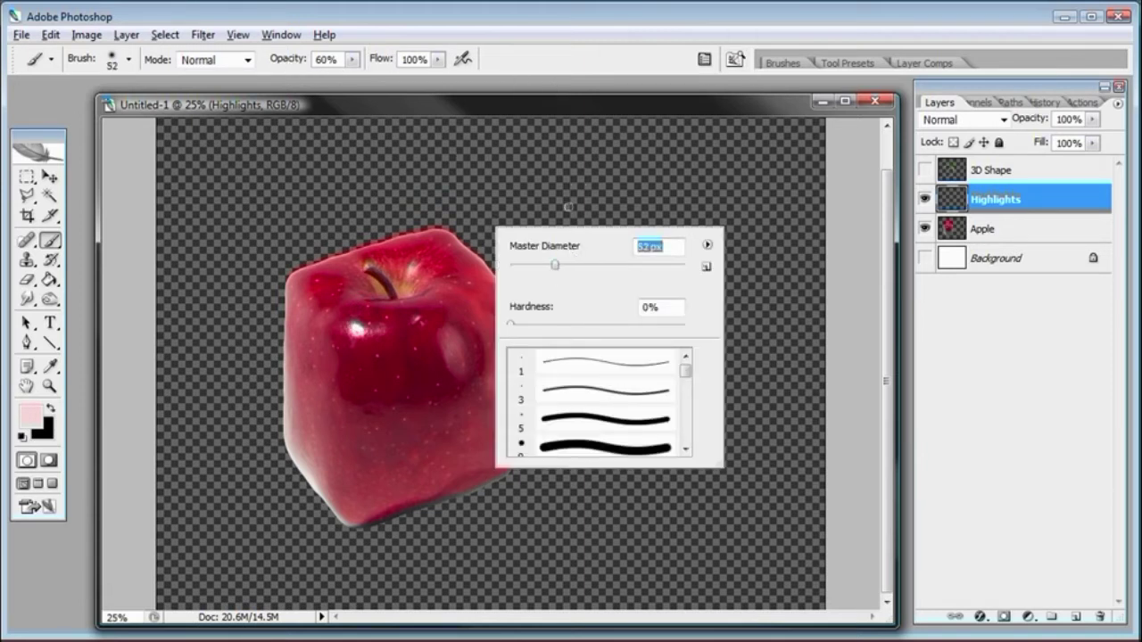
{"action": "left_click", "coordinate": [563, 125]}
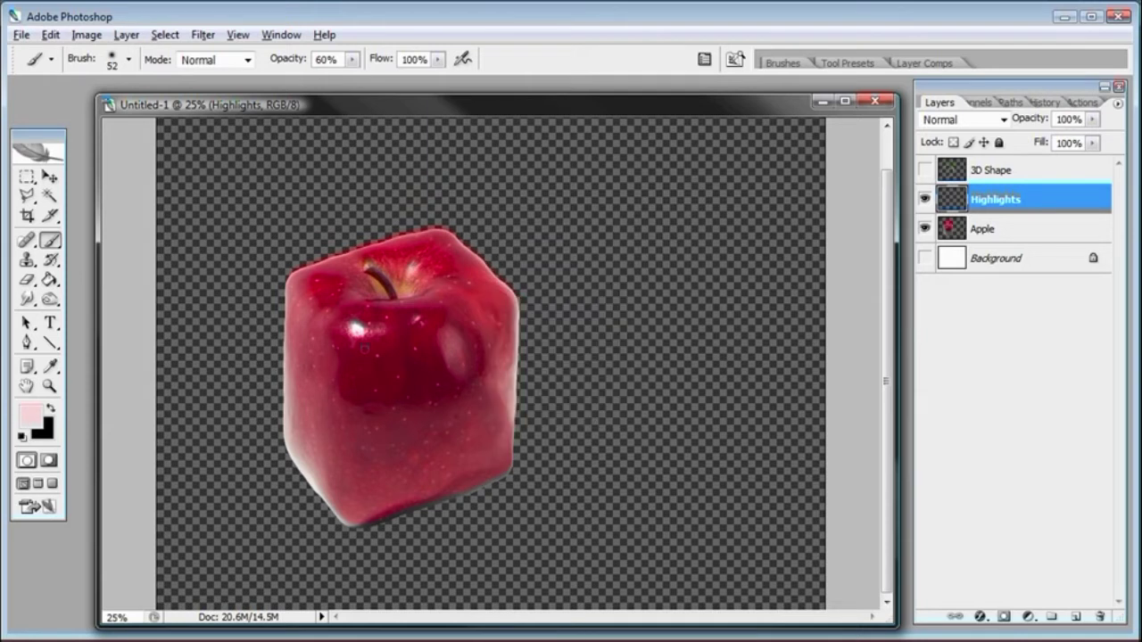
Undo a freehand stroke and paint a straight highlight from the bright spot along the front face's upper edge to the right corner
{"action": "left_click_drag", "start_coordinate": [362, 331], "coordinate": [397, 326]}
{"action": "key", "text": "ctrl+z"}
{"action": "left_click", "coordinate": [503, 299], "text": "shift"}
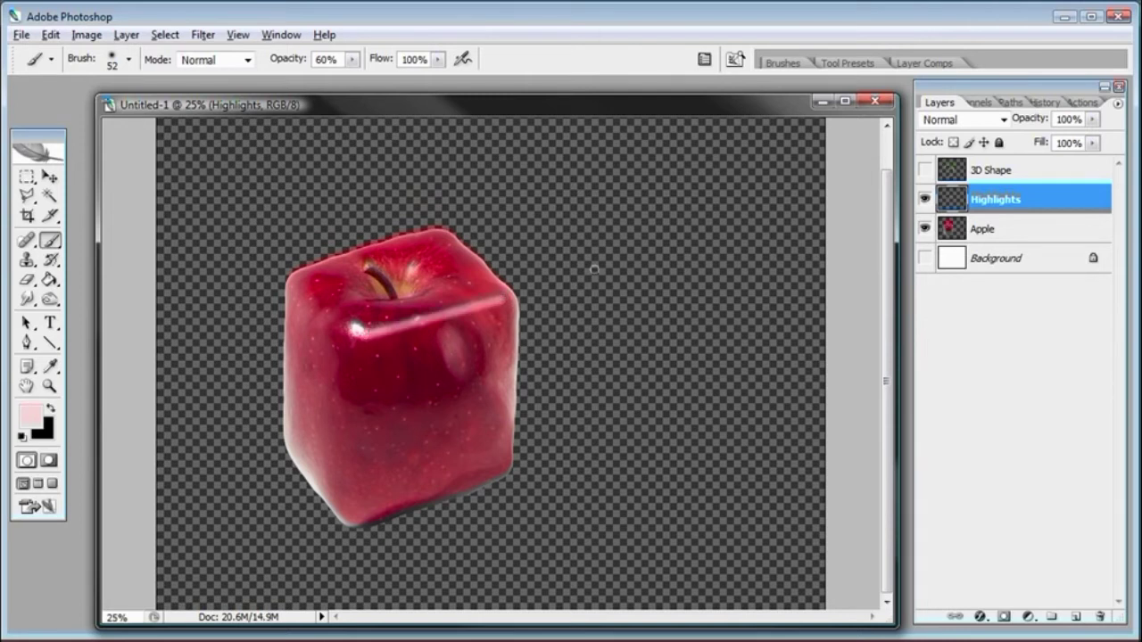
Soften the front face's upper-edge highlight with the Eraser, and paint a vertical highlight down the front corner edge, faded with the Eraser
{"action": "left_click", "coordinate": [26, 279]}
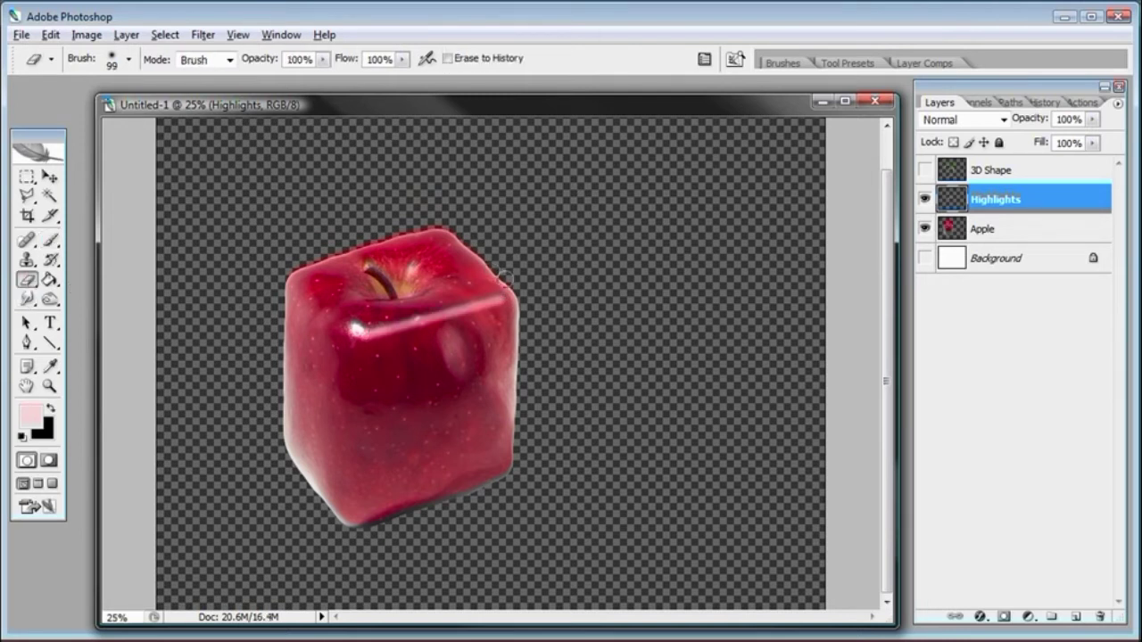
{"action": "mouse_move", "coordinate": [482, 292]}
{"action": "left_mouse_down"}
{"action": "mouse_move", "coordinate": [436, 340]}
{"action": "mouse_move", "coordinate": [430, 292]}
{"action": "left_mouse_up"}
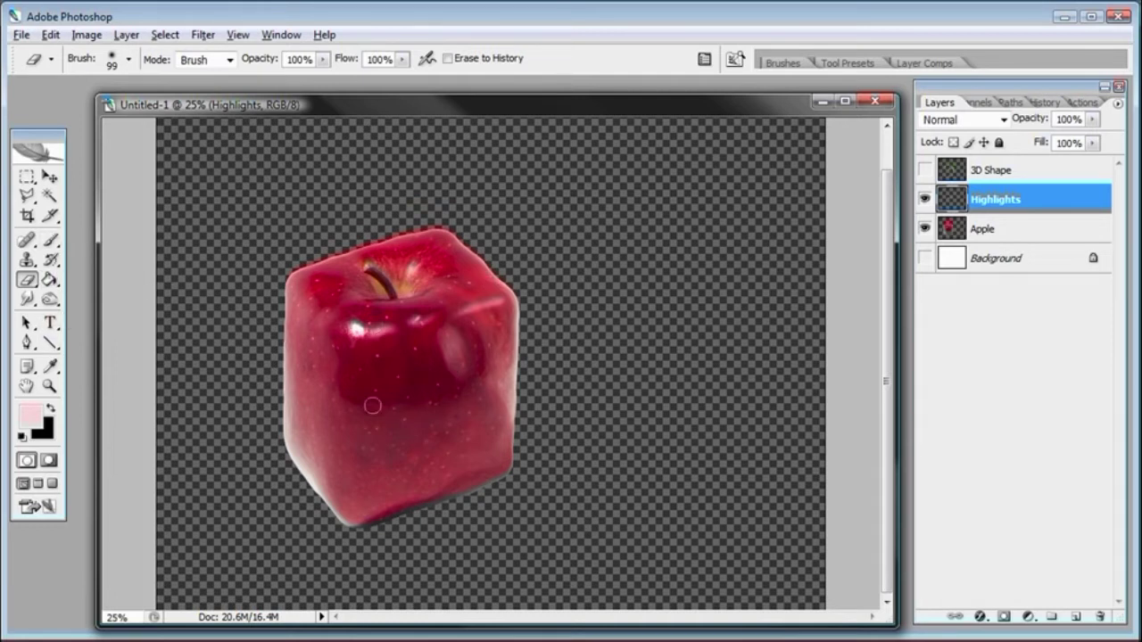
{"action": "left_click", "coordinate": [51, 241]}
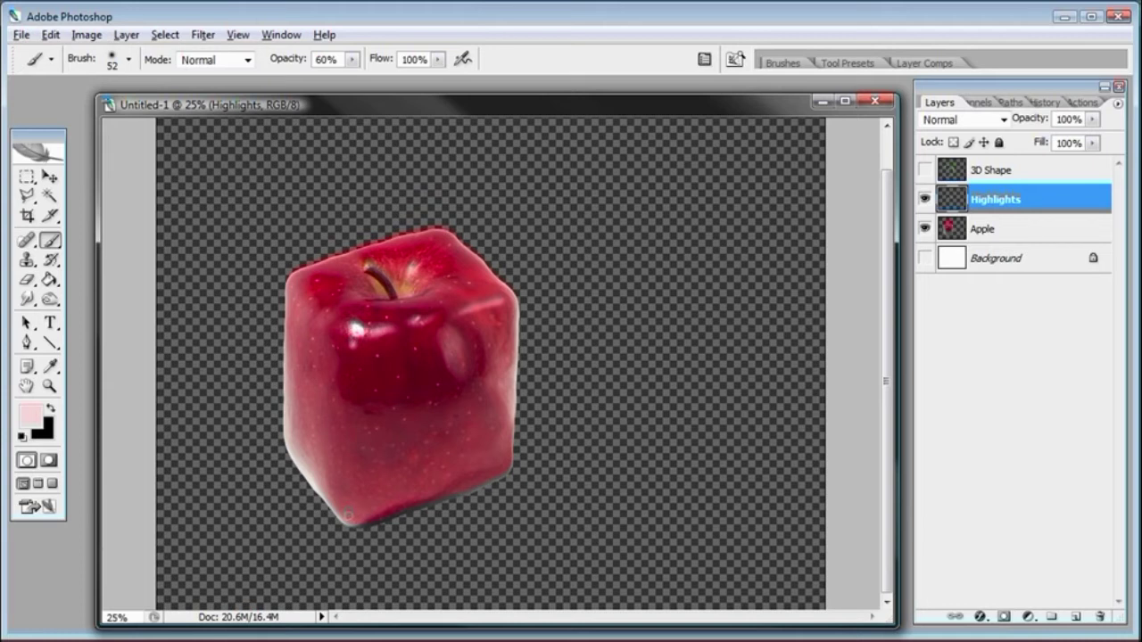
{"action": "left_click", "coordinate": [351, 516], "text": "shift"}
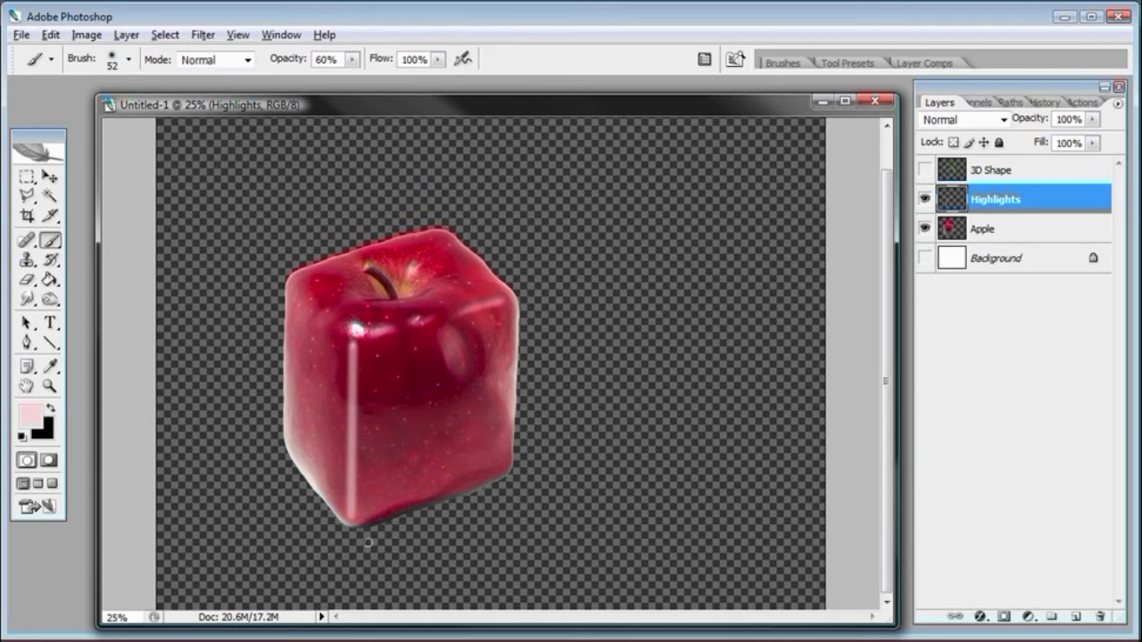
{"action": "left_click", "coordinate": [27, 279]}
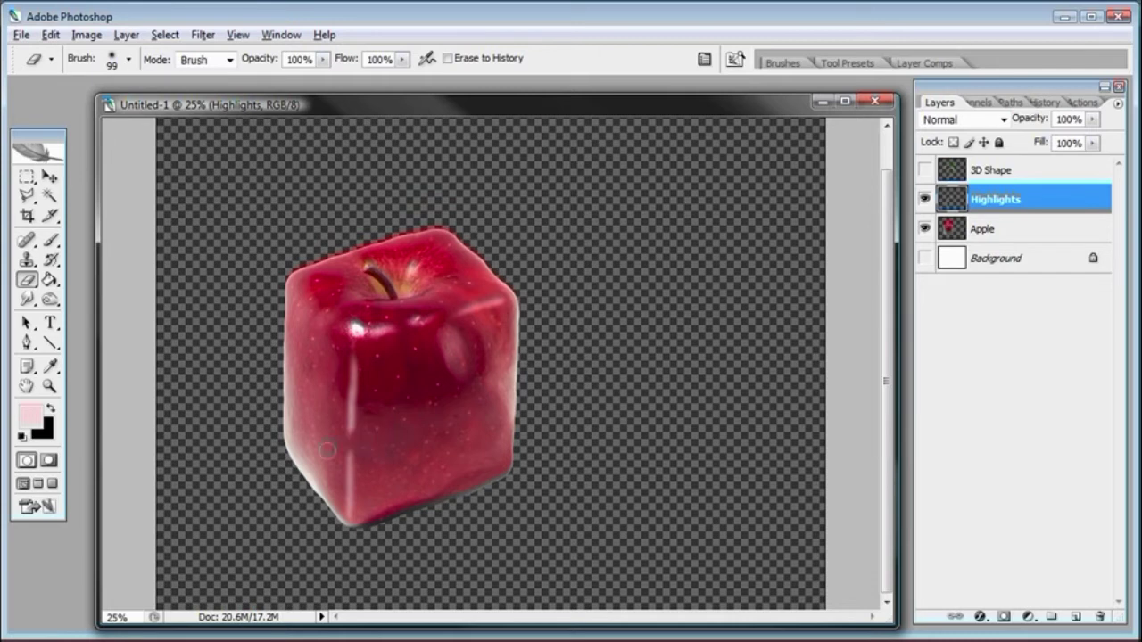
{"action": "left_click_drag", "start_coordinate": [335, 393], "coordinate": [419, 391]}
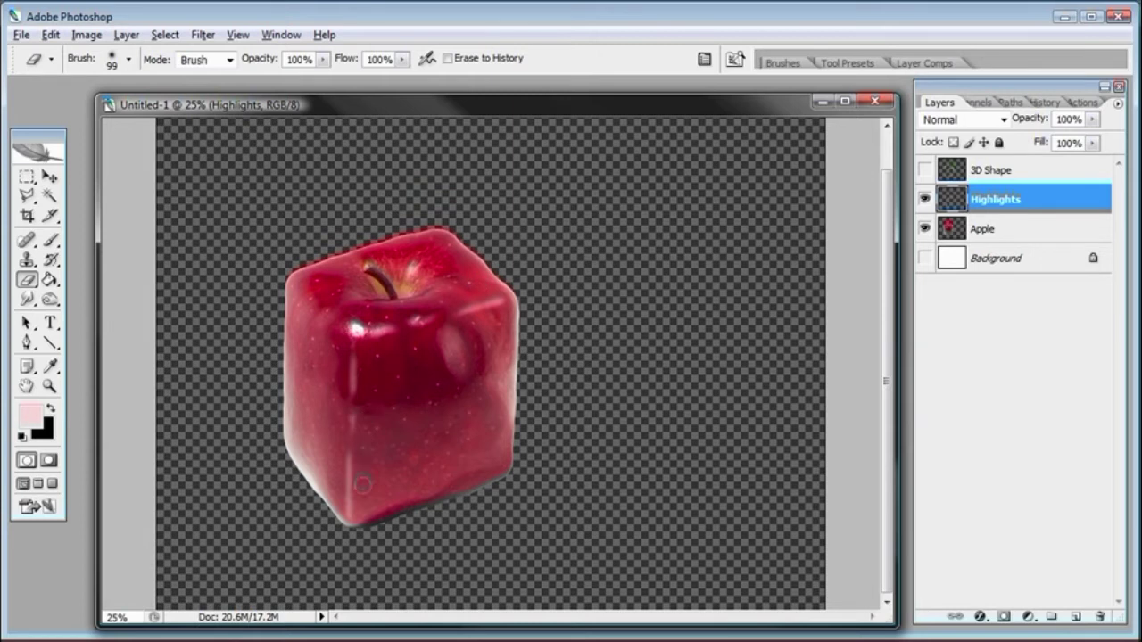
{"action": "left_click", "coordinate": [1092, 118]}
{"action": "left_click_drag", "start_coordinate": [1089, 139], "coordinate": [1064, 140]}
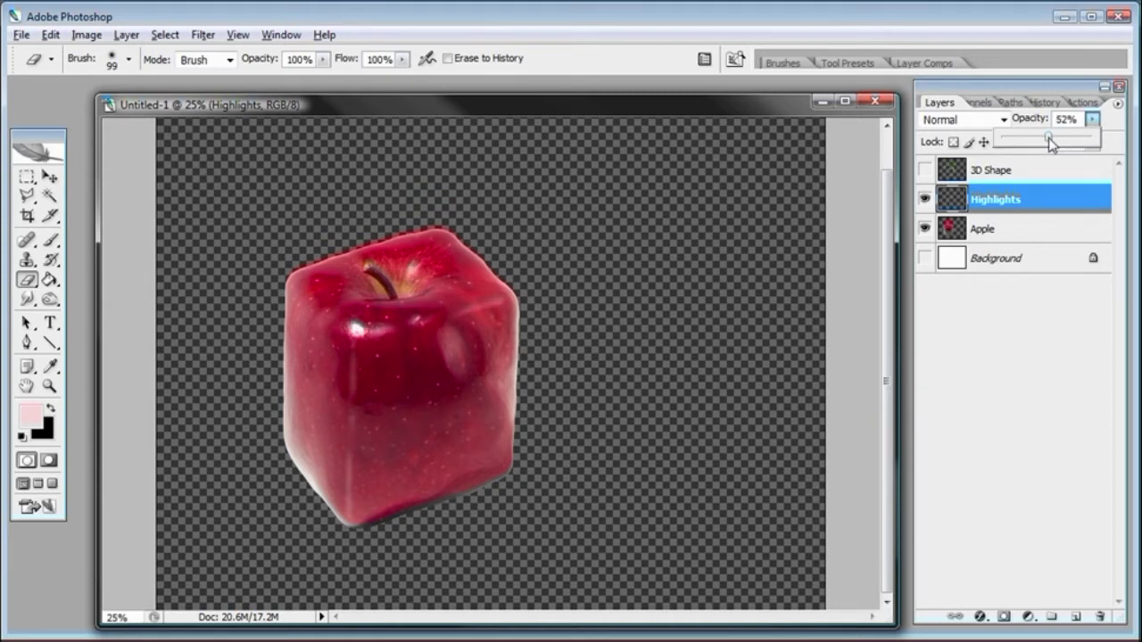
{"action": "left_click_drag", "start_coordinate": [1053, 143], "coordinate": [1099, 145]}
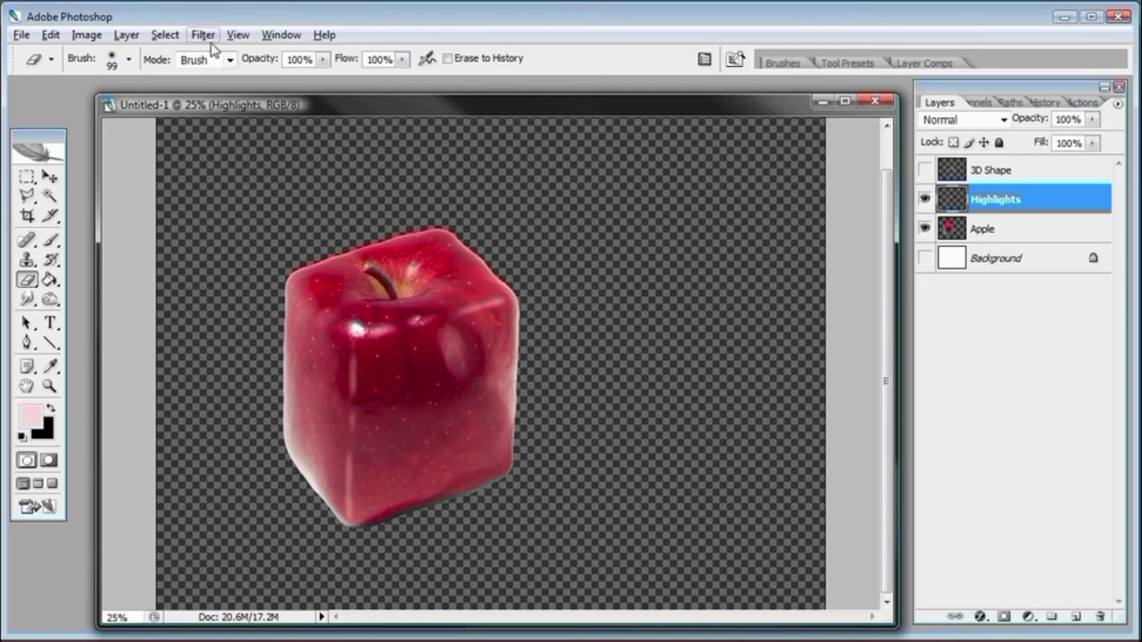
Apply a Gaussian Blur with a 13.1-pixel radius to the Highlights layer
{"action": "left_click", "coordinate": [205, 36]}
{"action": "mouse_move", "coordinate": [219, 188]}
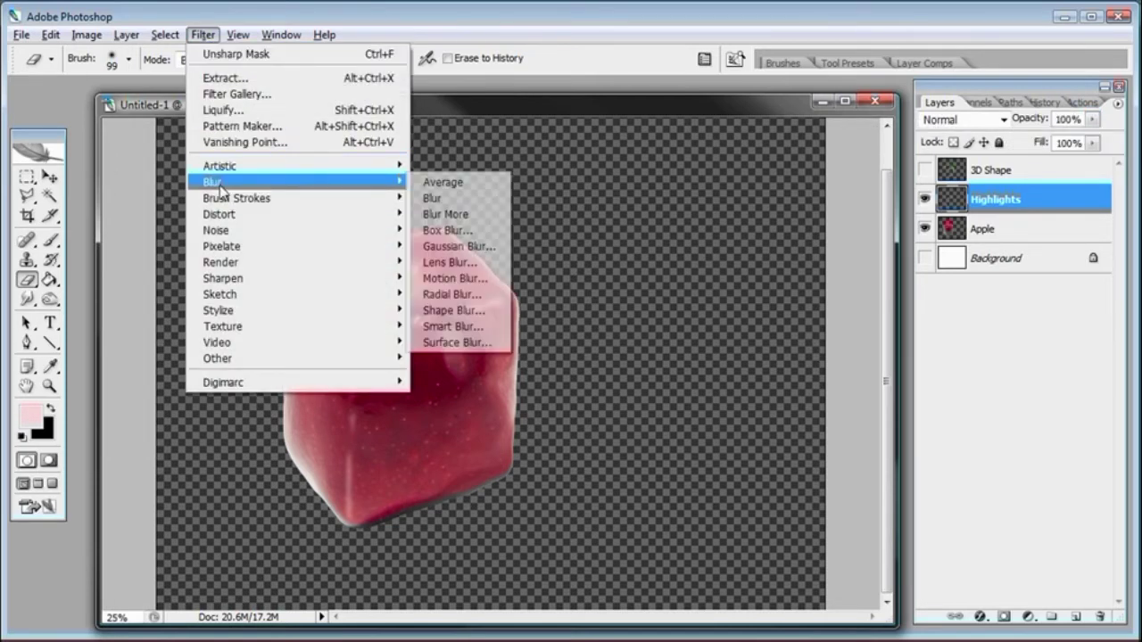
{"action": "left_click", "coordinate": [456, 246]}
{"action": "left_click_drag", "start_coordinate": [760, 474], "coordinate": [790, 483]}
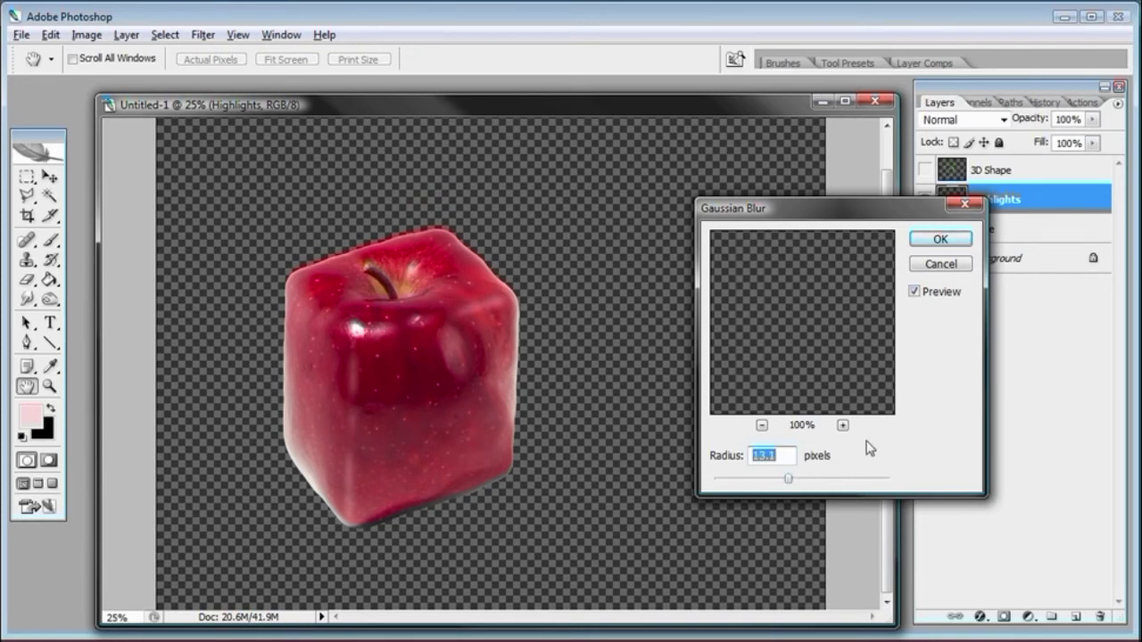
{"action": "left_click", "coordinate": [957, 241]}
Choose the Eraser and reduce its master diameter to 77 px
{"action": "key", "text": "e"}
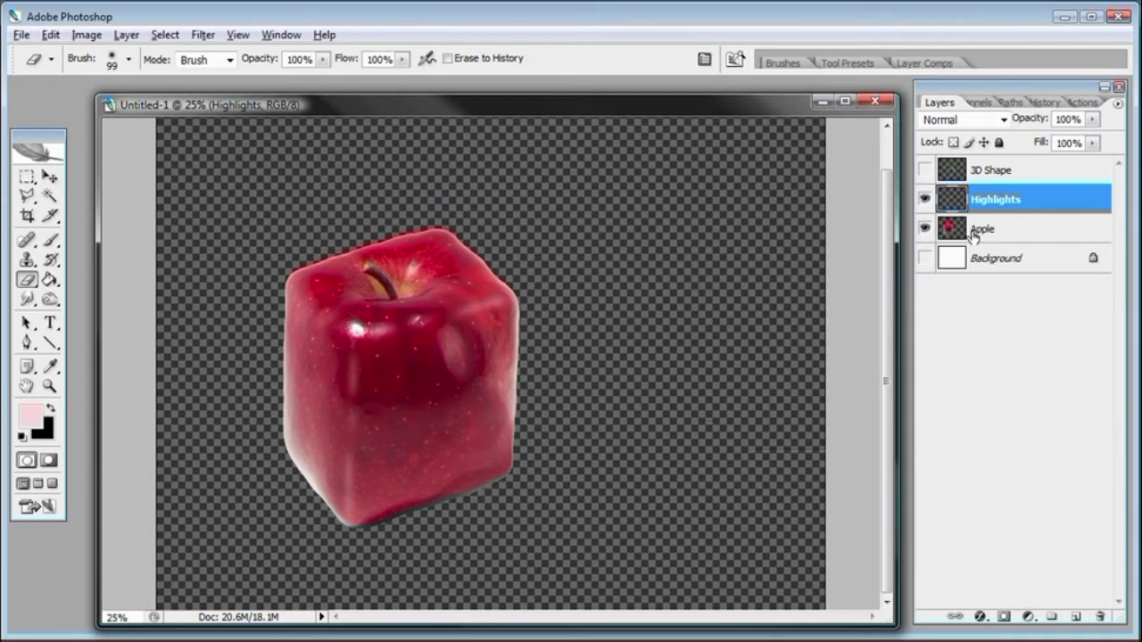
{"action": "right_click", "coordinate": [353, 330]}
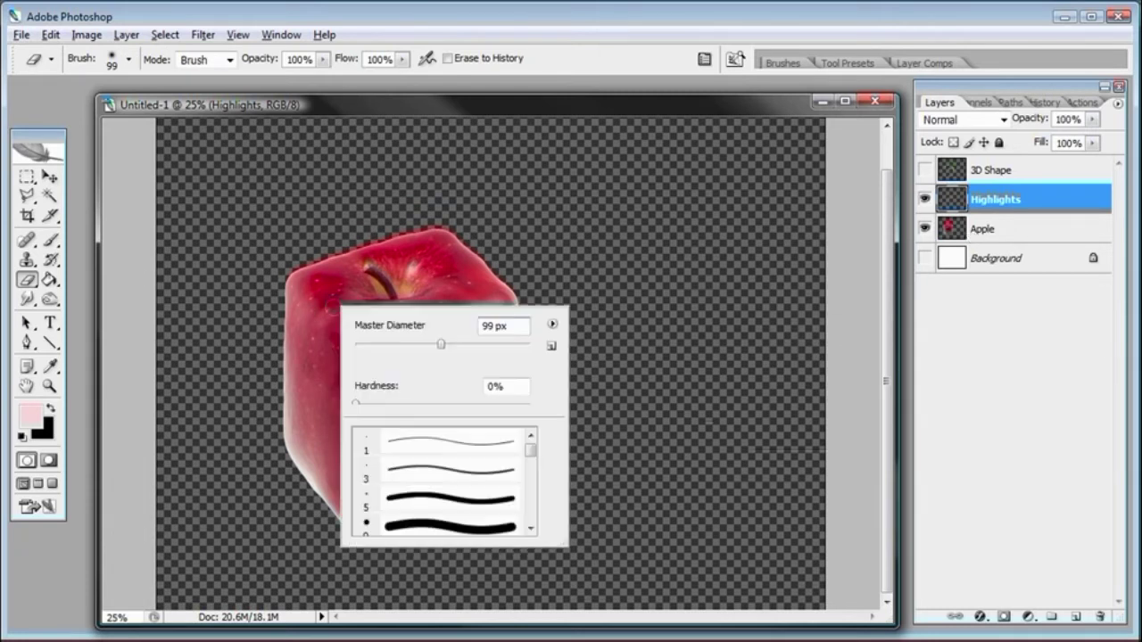
{"action": "left_click_drag", "start_coordinate": [431, 345], "coordinate": [423, 348]}
{"action": "left_click", "coordinate": [432, 103]}
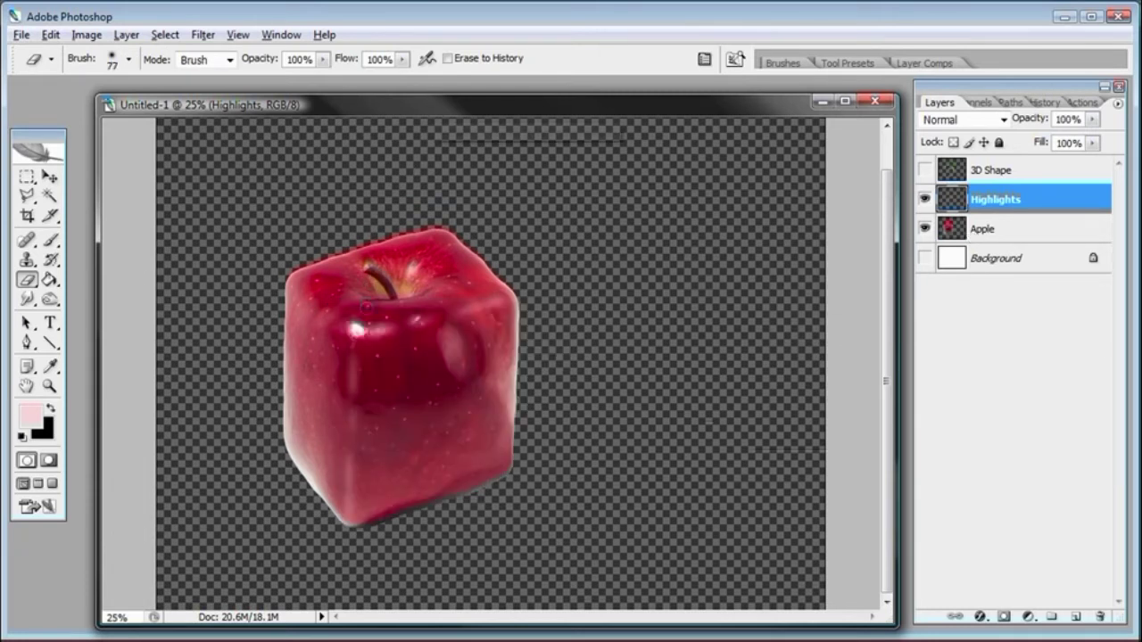
Paint a straight highlight from the bright spot to the top face's left corner and soften it with the Eraser
{"action": "key", "text": "b"}
{"action": "left_click", "coordinate": [346, 324]}
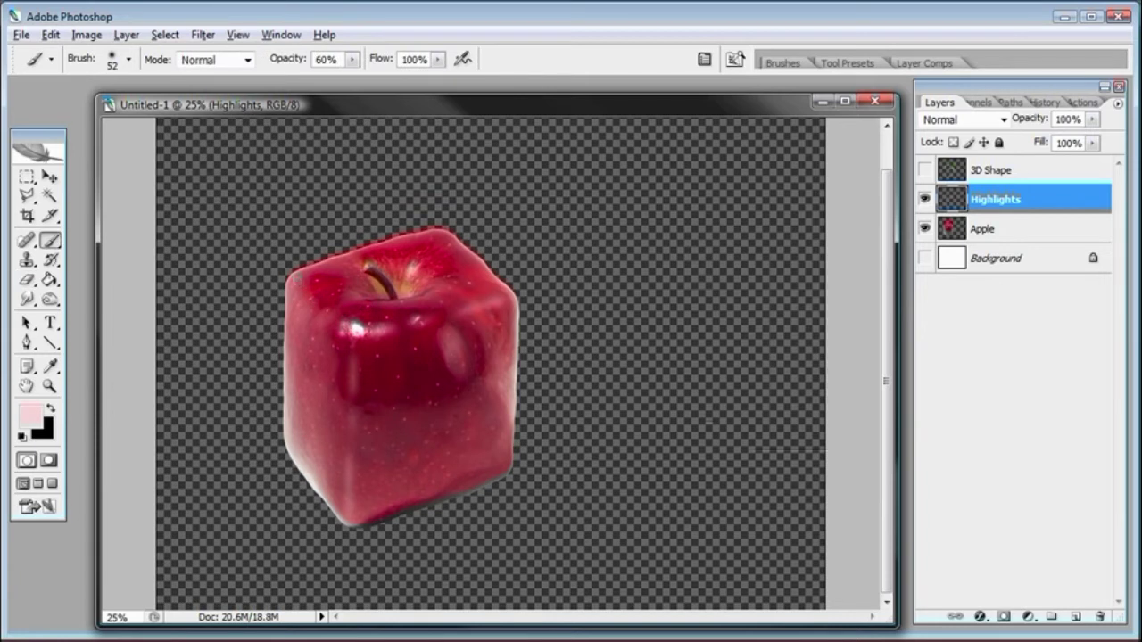
{"action": "left_click", "coordinate": [298, 280]}
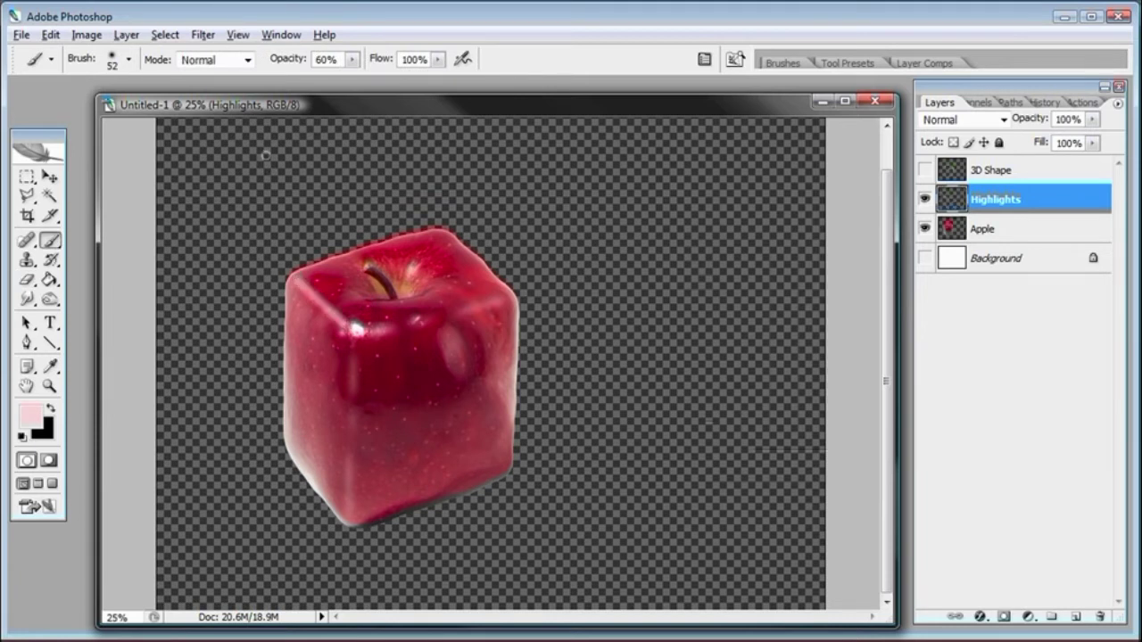
{"action": "left_click", "coordinate": [27, 279]}
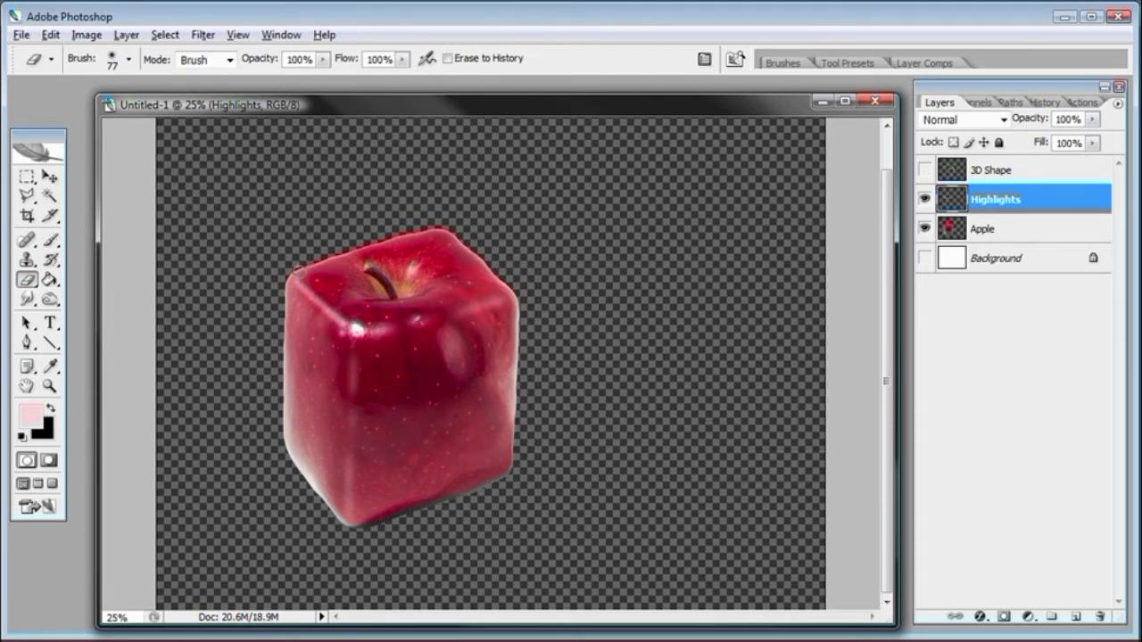
{"action": "left_click", "coordinate": [354, 325]}
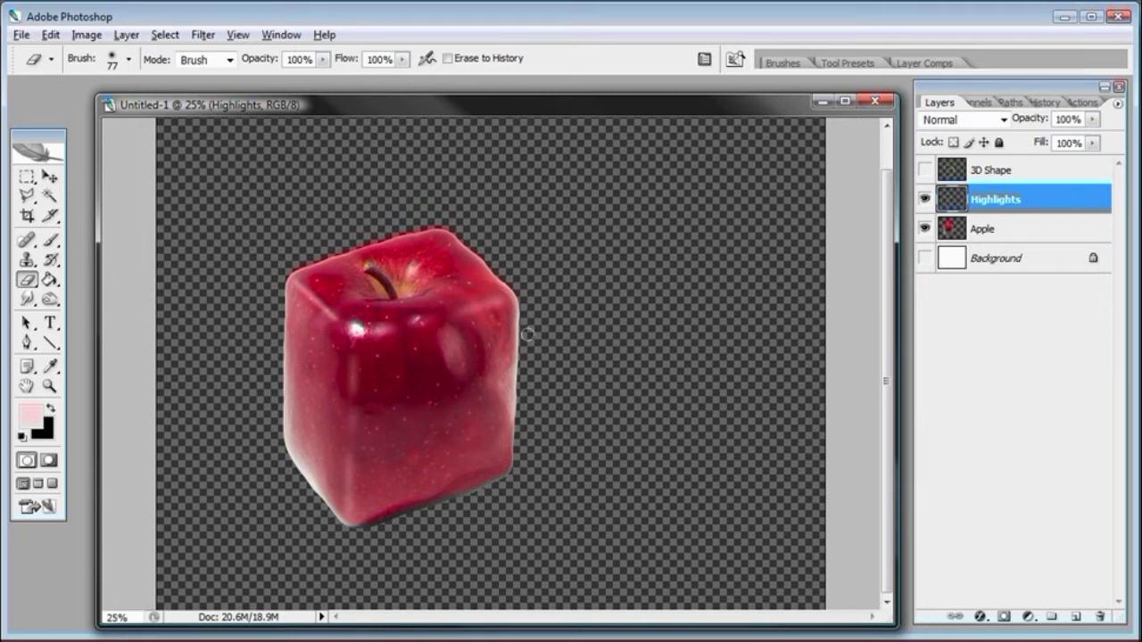
Compare the apple with and without the Highlights layer and set that layer's opacity to 62%
{"action": "left_click_drag", "start_coordinate": [1092, 119], "coordinate": [1065, 146]}
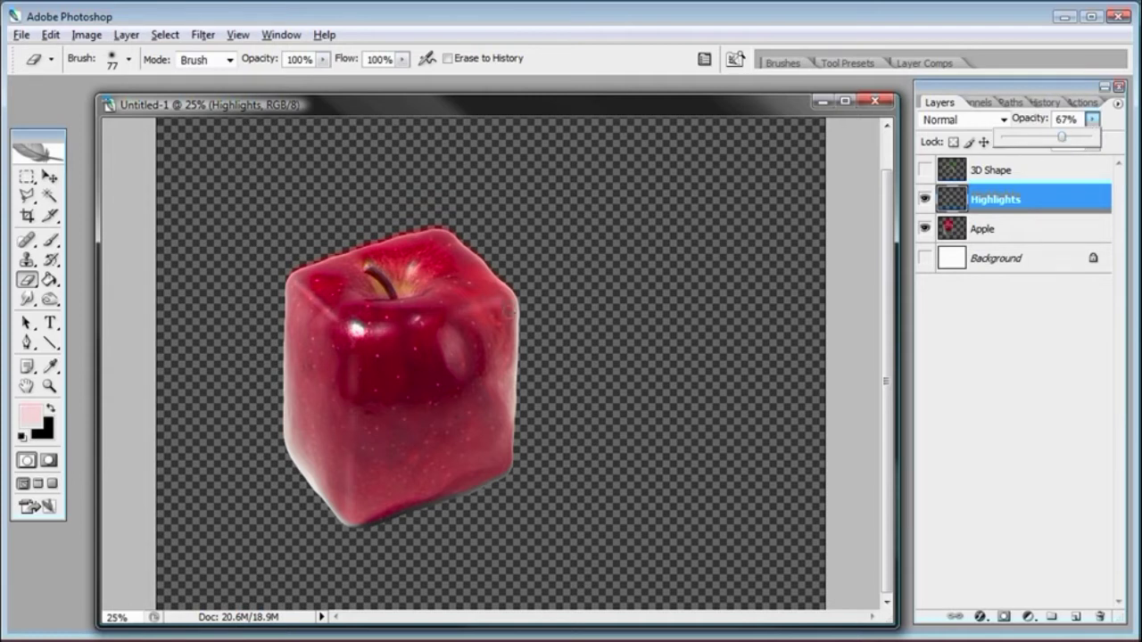
{"action": "left_click", "coordinate": [322, 296]}
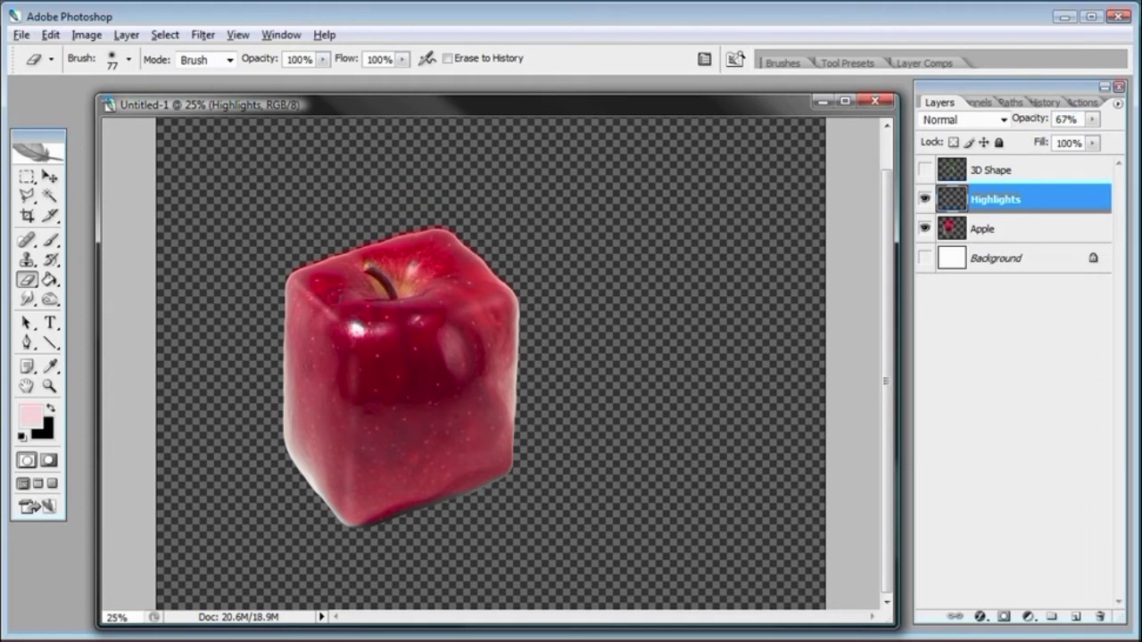
{"action": "left_click_drag", "start_coordinate": [1092, 118], "coordinate": [1081, 145]}
{"action": "left_click", "coordinate": [992, 194]}
{"action": "left_click", "coordinate": [926, 201]}
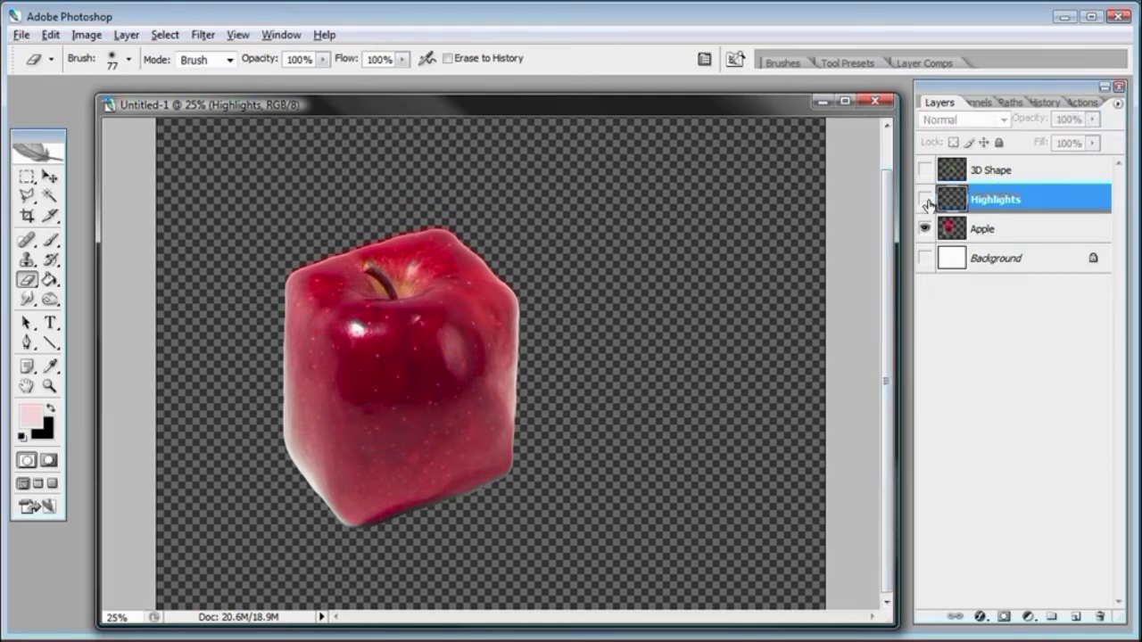
{"action": "left_click", "coordinate": [926, 199]}
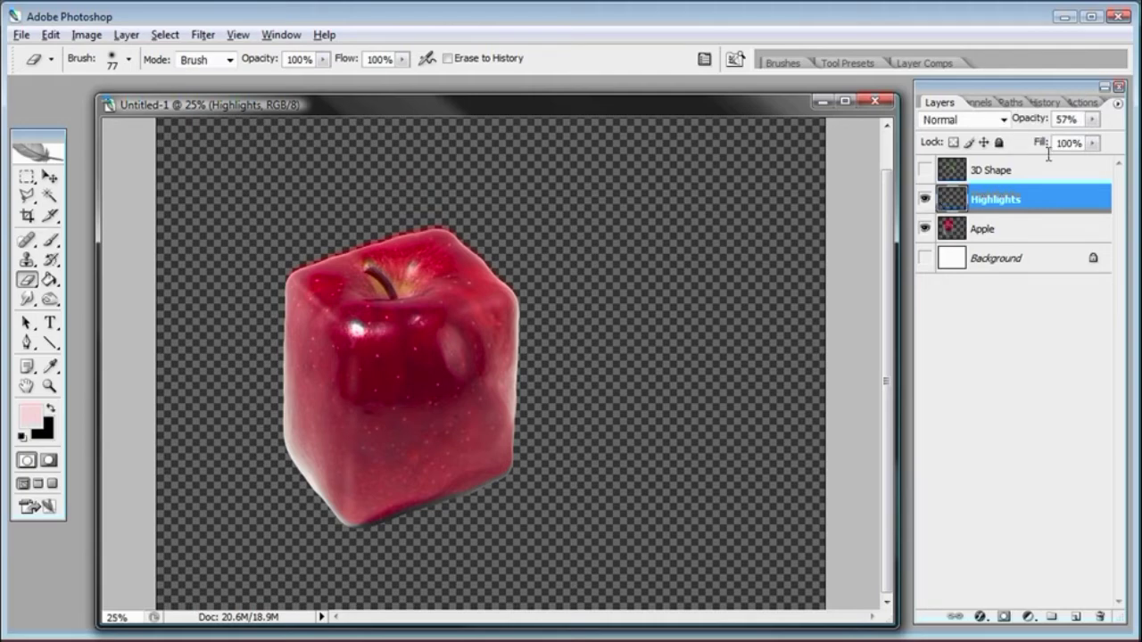
{"action": "left_click_drag", "start_coordinate": [1092, 119], "coordinate": [1083, 141]}
Show the Background, load the Apple layer's outline as a selection, and add a new layer directly above the Background
{"action": "left_click", "coordinate": [924, 259]}
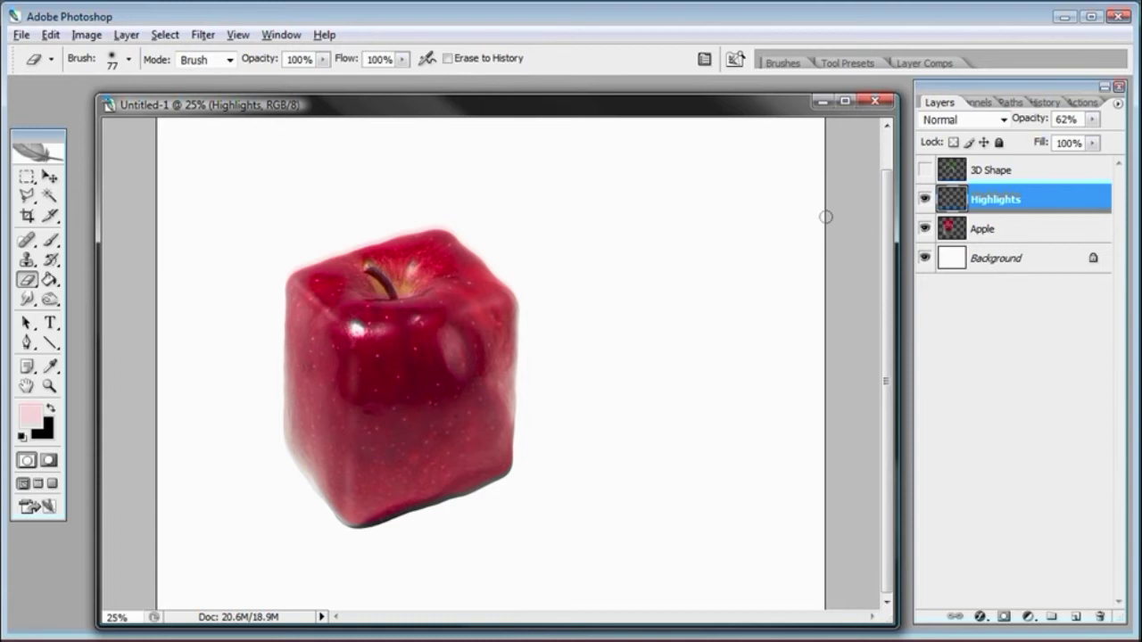
{"action": "left_click", "coordinate": [951, 232], "text": "ctrl"}
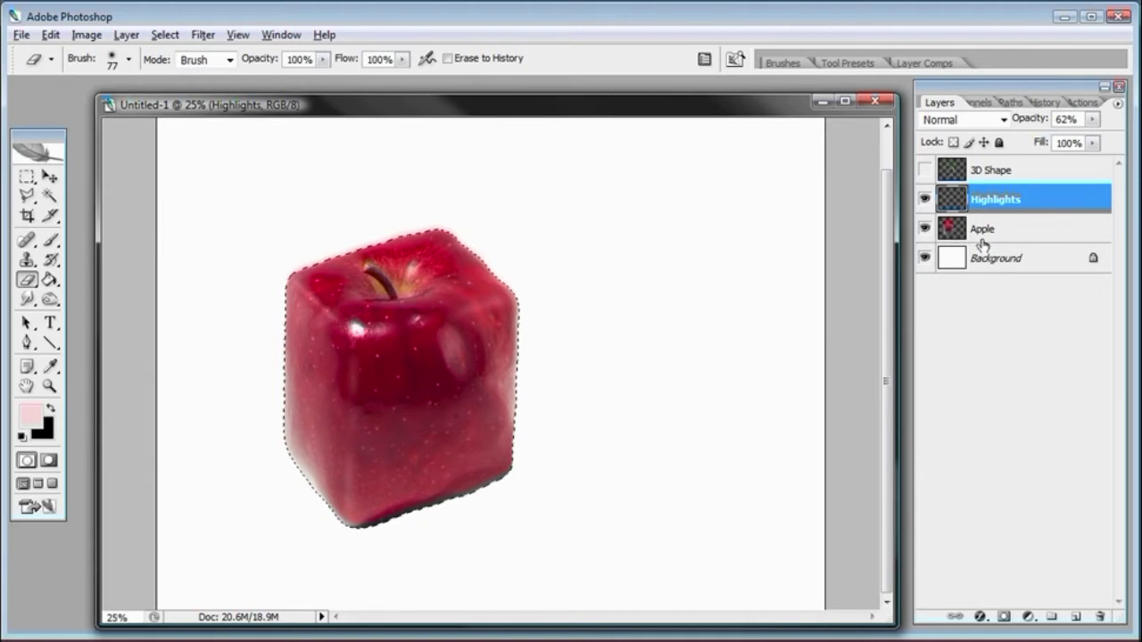
{"action": "left_click", "coordinate": [1004, 260]}
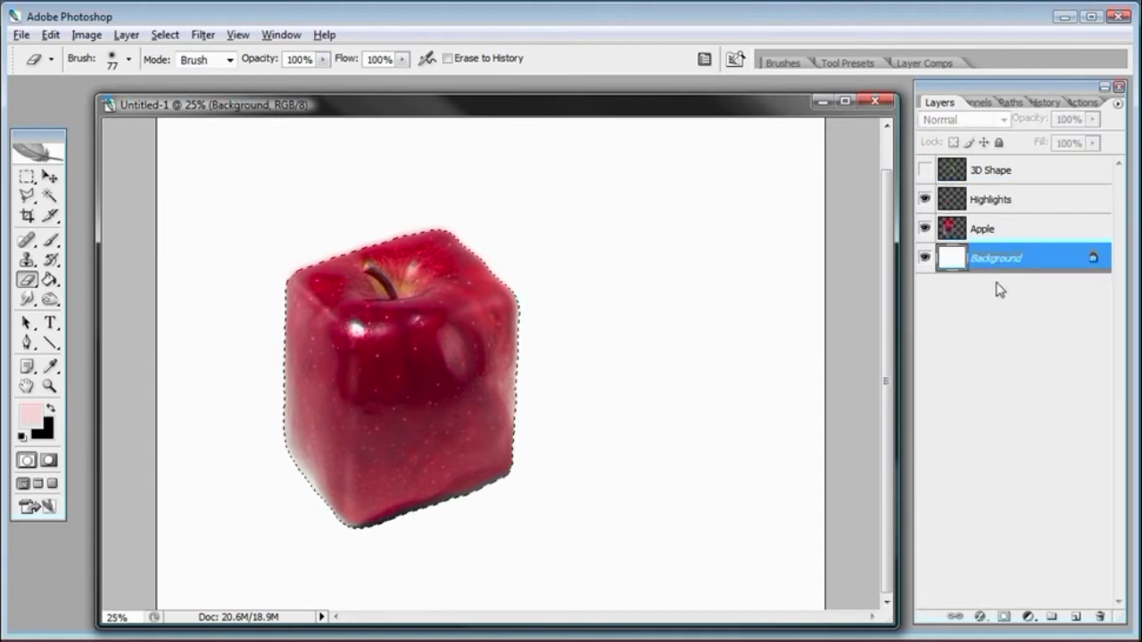
{"action": "left_click", "coordinate": [1075, 617]}
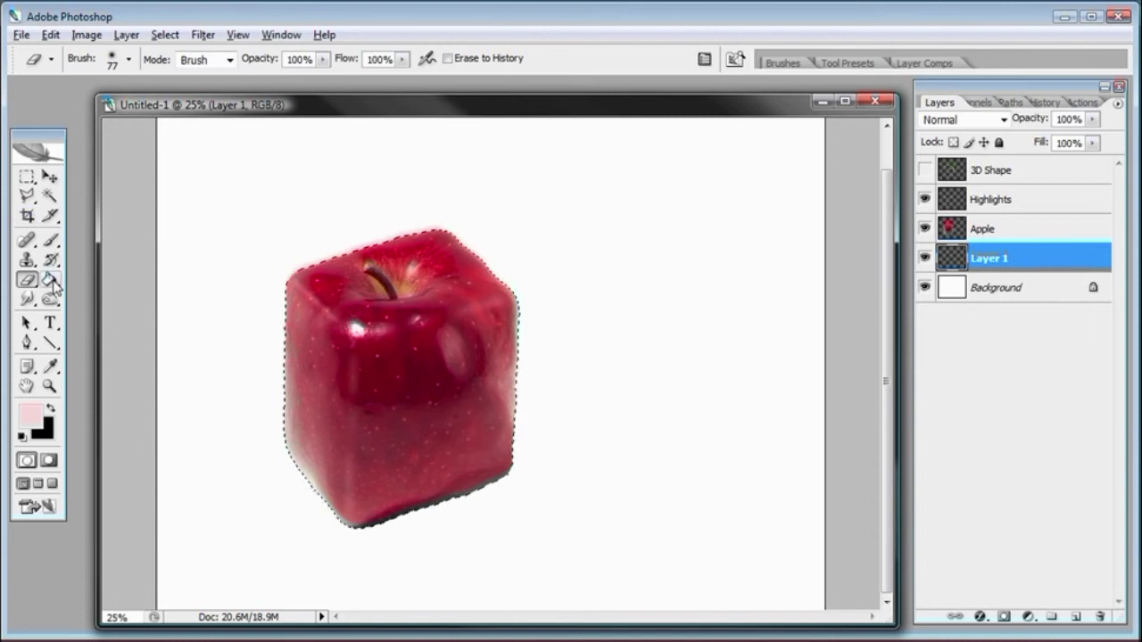
Fill the apple-shaped selection on the new layer with black 000000 using the Paint Bucket, and deselect it
{"action": "left_click", "coordinate": [50, 280]}
{"action": "left_click", "coordinate": [31, 413]}
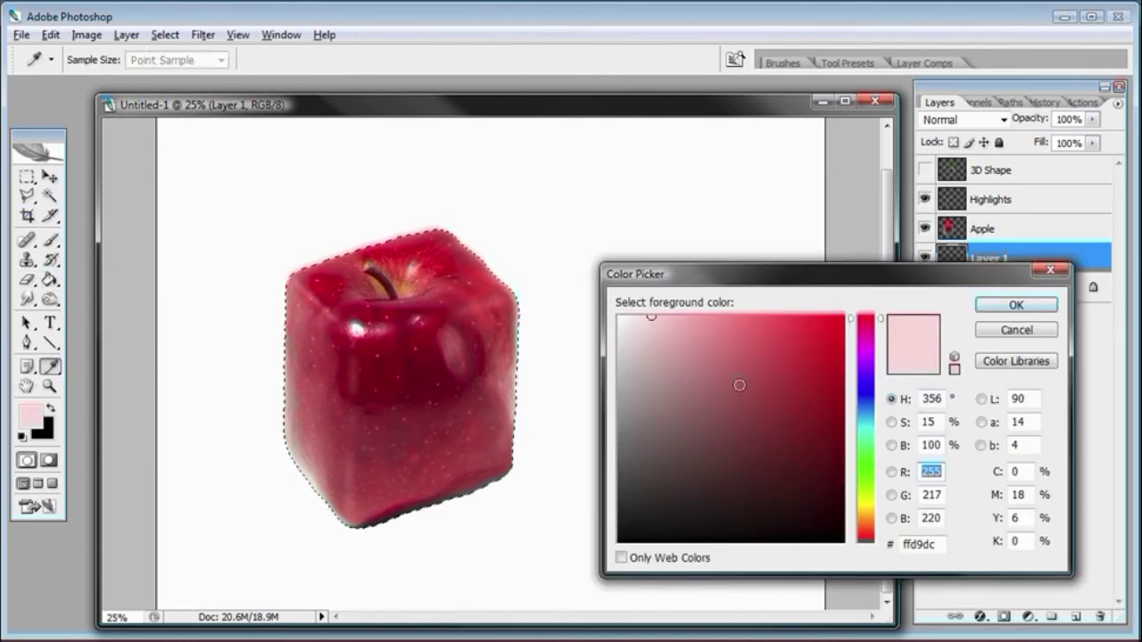
{"action": "left_click_drag", "start_coordinate": [740, 386], "coordinate": [520, 583]}
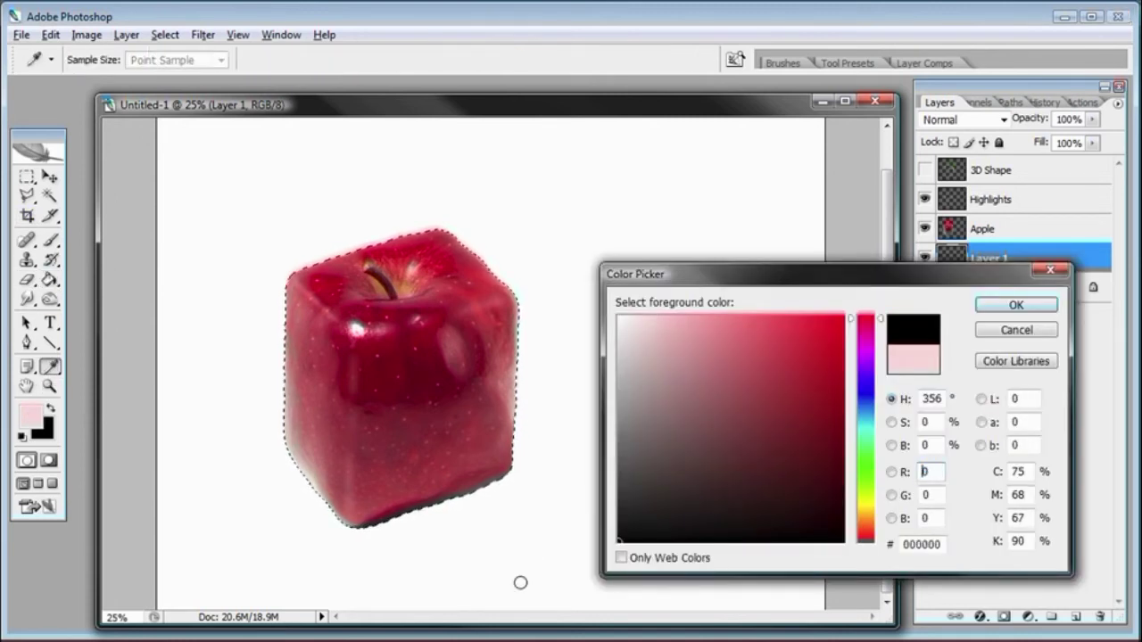
{"action": "left_click", "coordinate": [995, 308]}
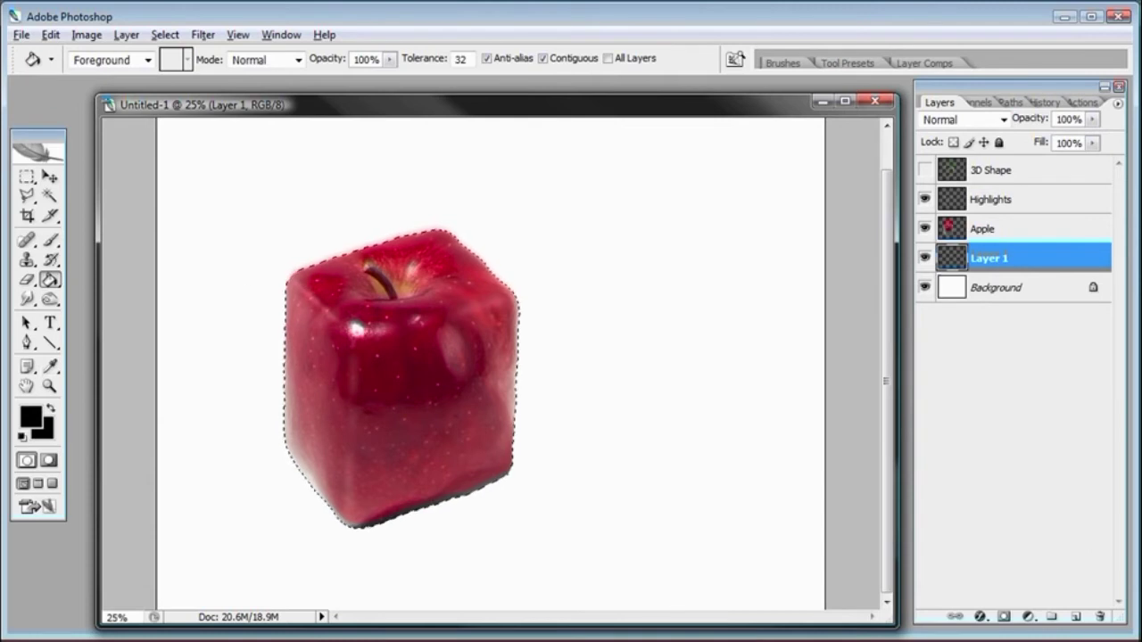
{"action": "left_click", "coordinate": [925, 228]}
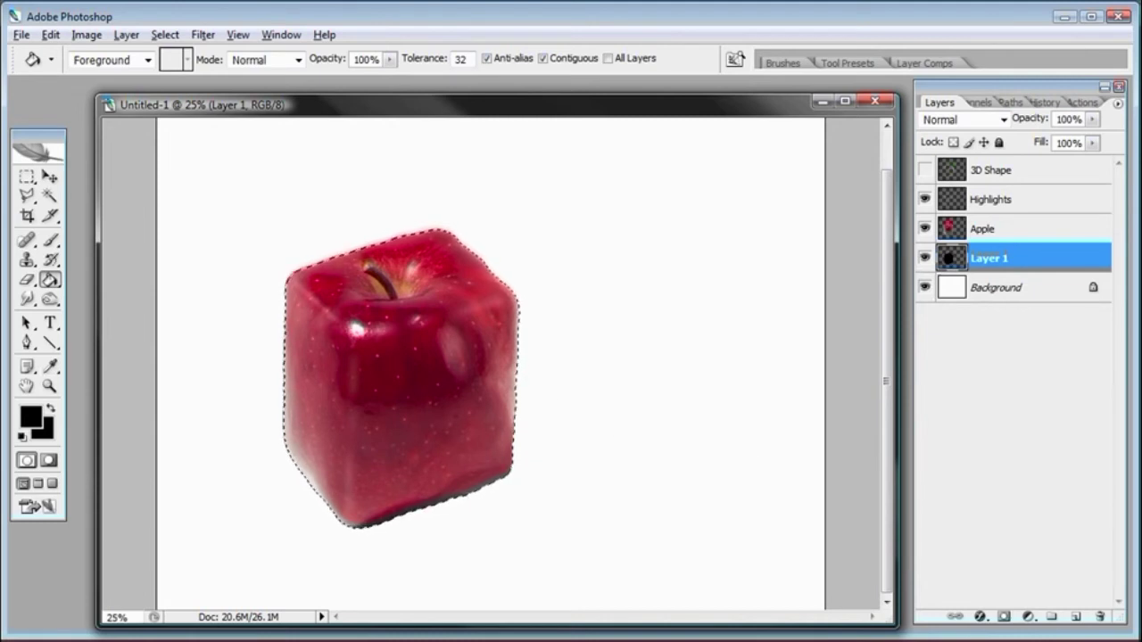
{"action": "left_click", "coordinate": [164, 34]}
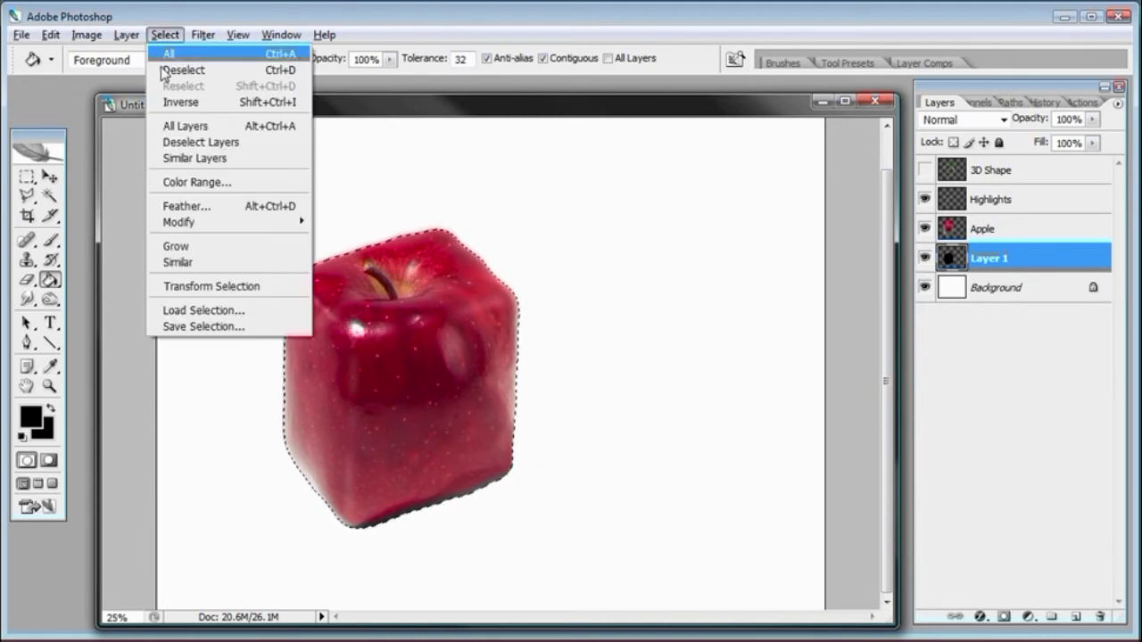
{"action": "left_click", "coordinate": [161, 71]}
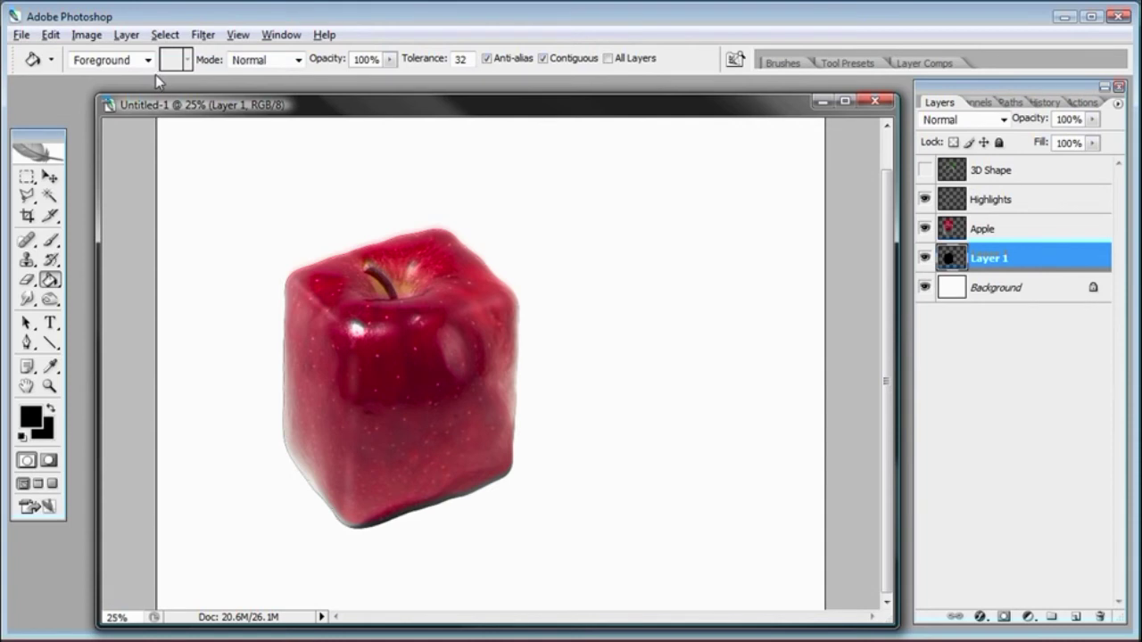
Distort the black apple silhouette on Layer 1 so it slants away behind the apple's right side as a cast shadow
{"action": "left_click", "coordinate": [50, 34]}
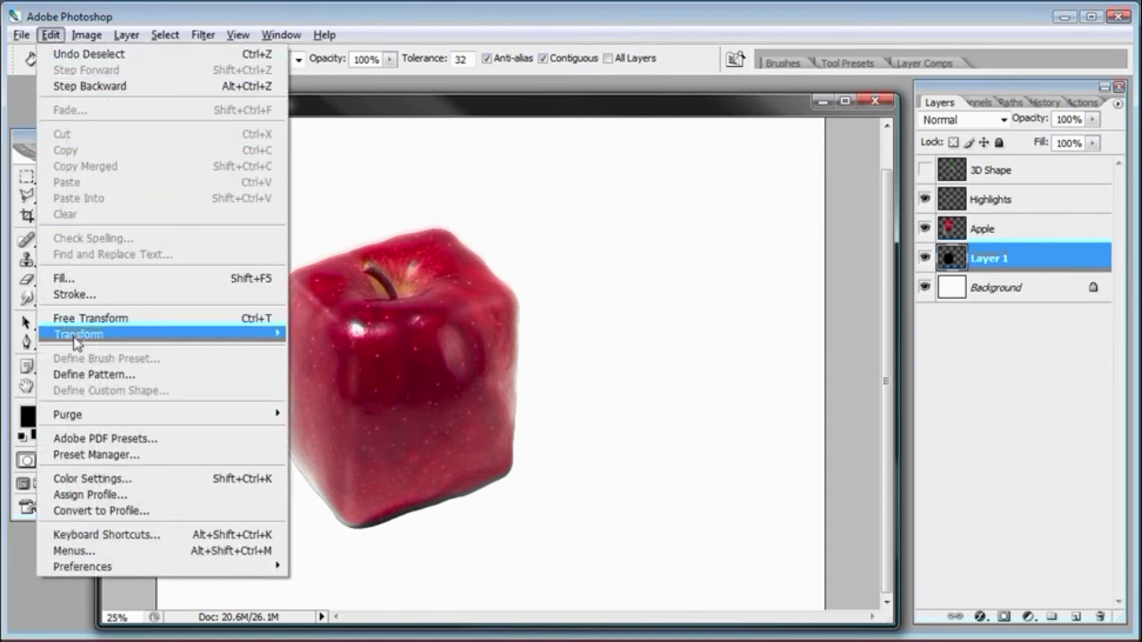
{"action": "mouse_move", "coordinate": [239, 341]}
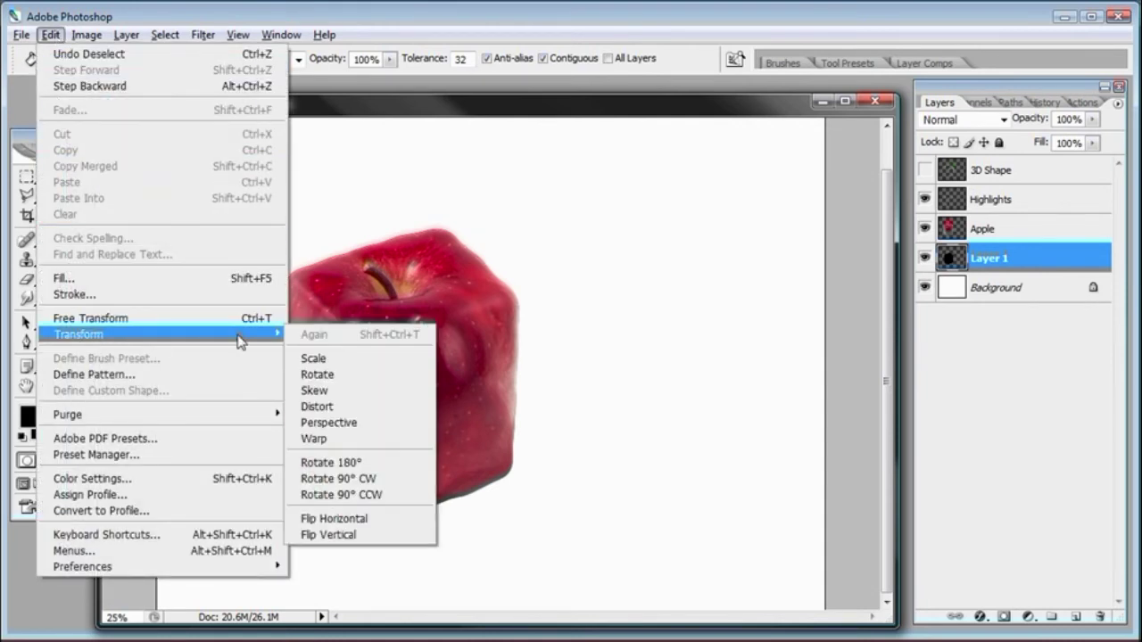
{"action": "left_click", "coordinate": [317, 407]}
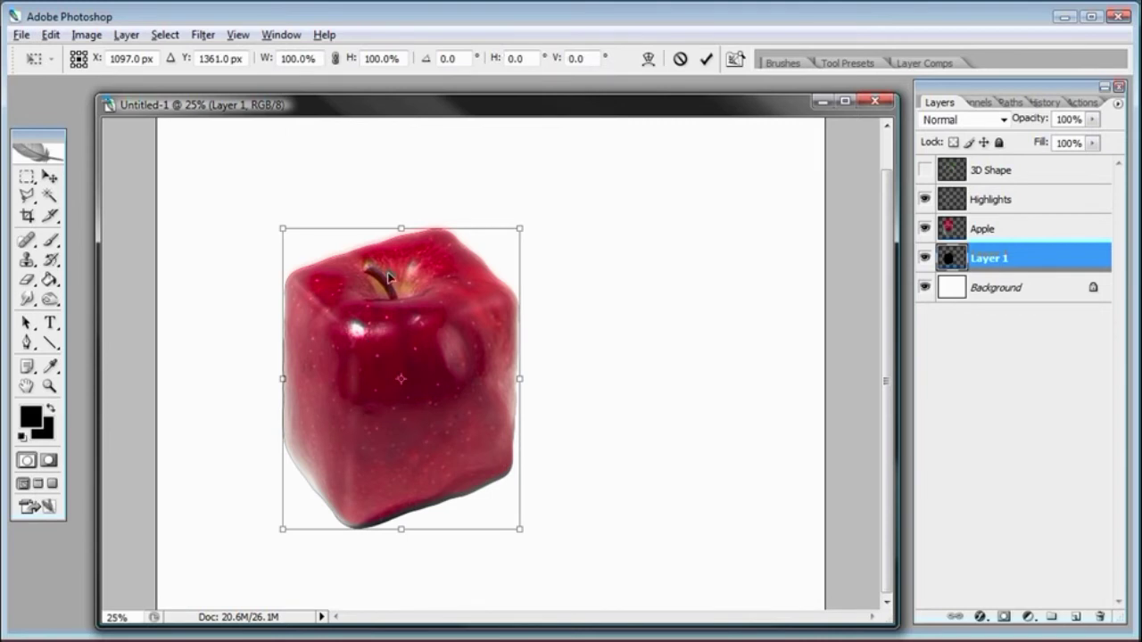
{"action": "left_click_drag", "start_coordinate": [400, 231], "coordinate": [708, 311]}
{"action": "left_click_drag", "start_coordinate": [523, 535], "coordinate": [517, 527]}
{"action": "left_click_drag", "start_coordinate": [590, 314], "coordinate": [567, 332]}
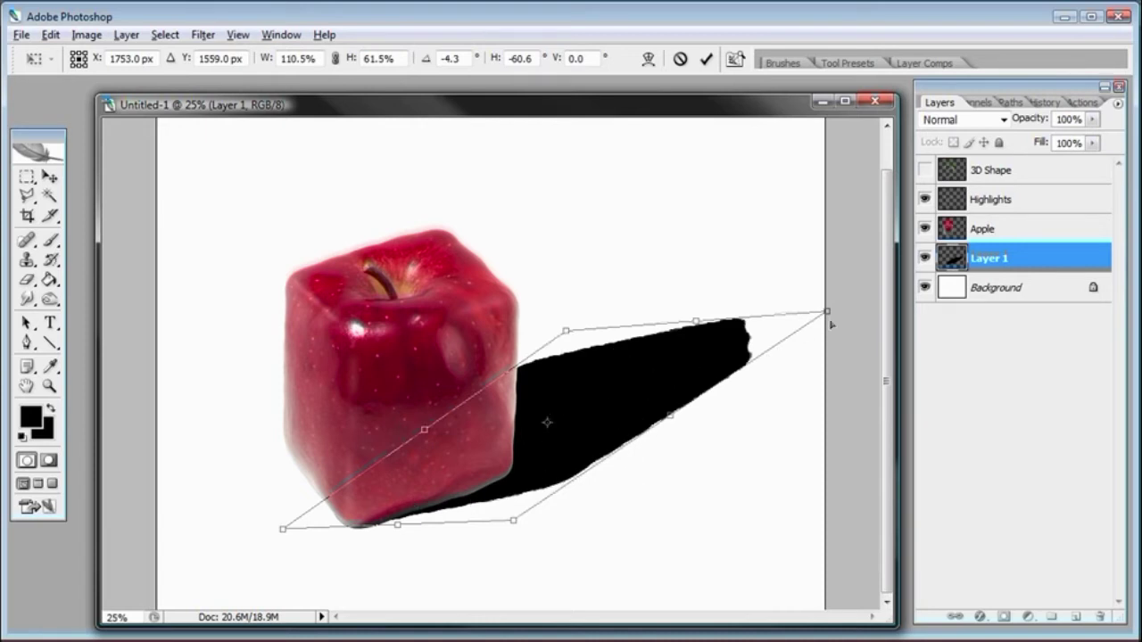
Shorten the distorted shadow's far end and align its near corners with the apple's bottom edge
{"action": "left_click_drag", "start_coordinate": [832, 315], "coordinate": [789, 385]}
{"action": "left_click_drag", "start_coordinate": [566, 335], "coordinate": [566, 328]}
{"action": "left_click_drag", "start_coordinate": [514, 526], "coordinate": [514, 512]}
{"action": "left_click_drag", "start_coordinate": [787, 395], "coordinate": [749, 339]}
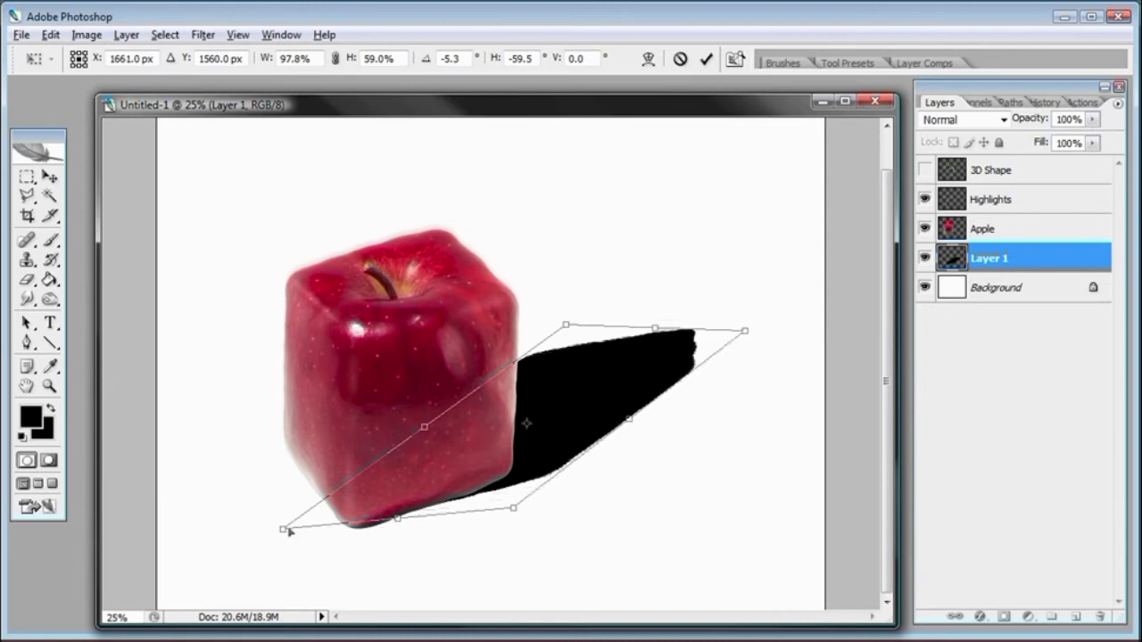
{"action": "left_click_drag", "start_coordinate": [282, 533], "coordinate": [282, 543]}
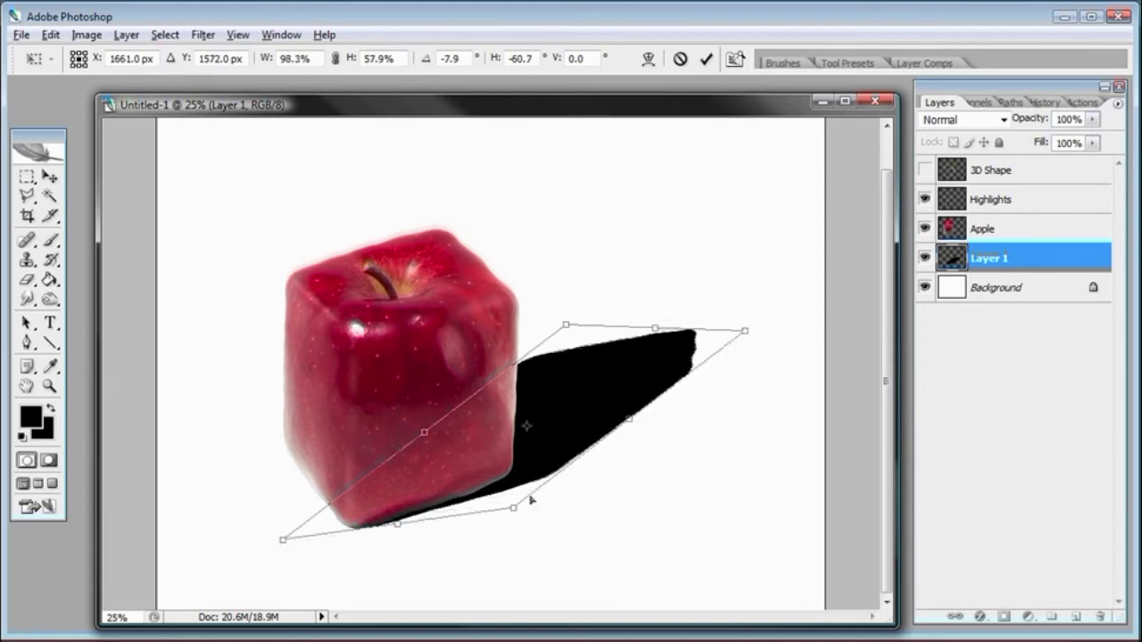
Raise the shadow's far corners slightly, apply the distortion, and nudge the shadow a little to the left
{"action": "left_click_drag", "start_coordinate": [747, 337], "coordinate": [746, 293]}
{"action": "mouse_move", "coordinate": [569, 327]}
{"action": "left_mouse_down"}
{"action": "mouse_move", "coordinate": [579, 344]}
{"action": "mouse_move", "coordinate": [563, 314]}
{"action": "left_mouse_up"}
{"action": "left_click_drag", "start_coordinate": [744, 289], "coordinate": [725, 303]}
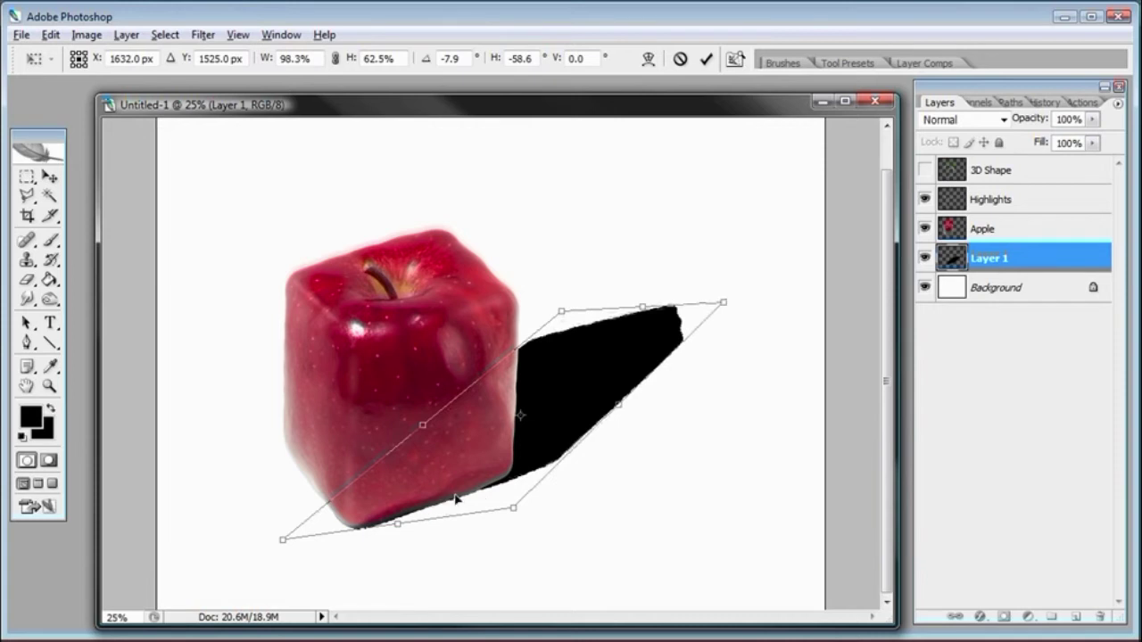
{"action": "left_click_drag", "start_coordinate": [724, 304], "coordinate": [723, 308]}
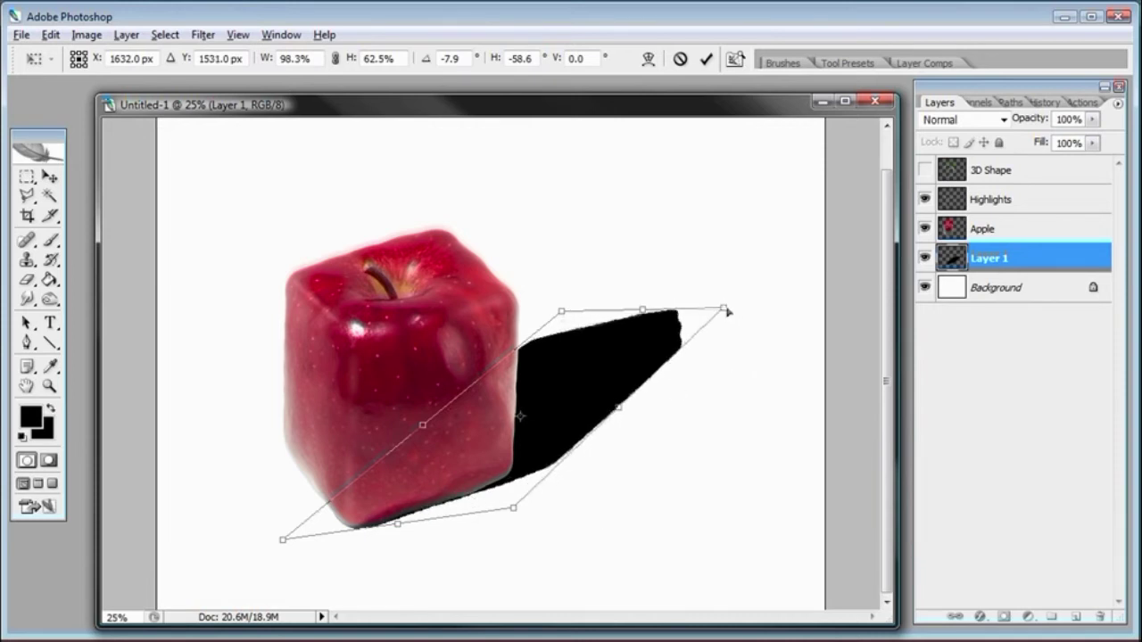
{"action": "left_click_drag", "start_coordinate": [726, 308], "coordinate": [725, 306]}
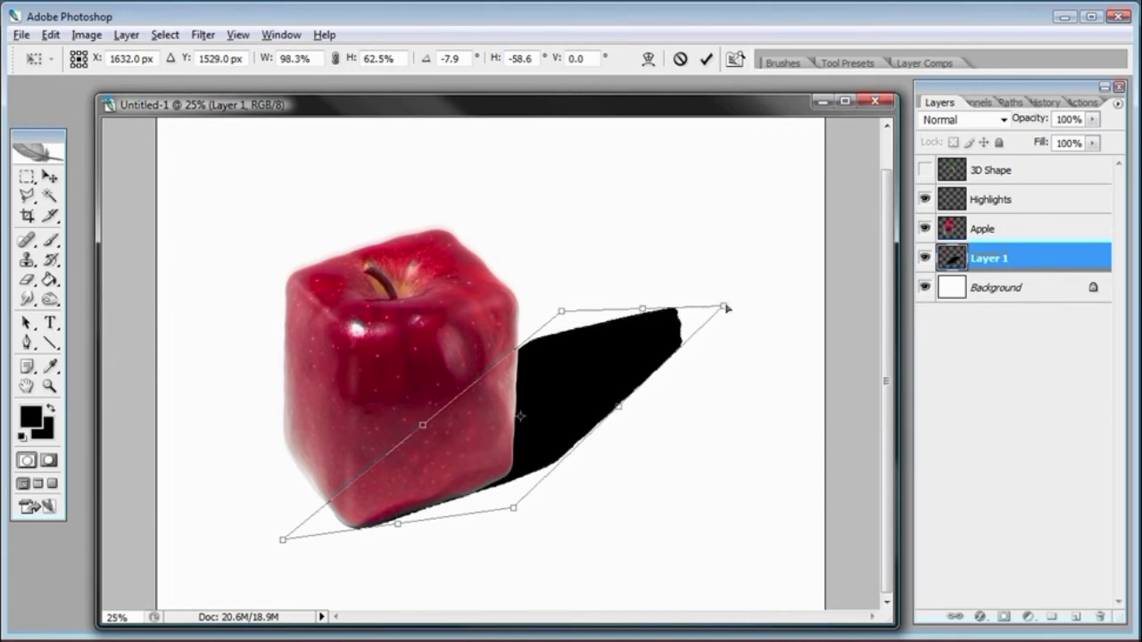
{"action": "left_click", "coordinate": [706, 60]}
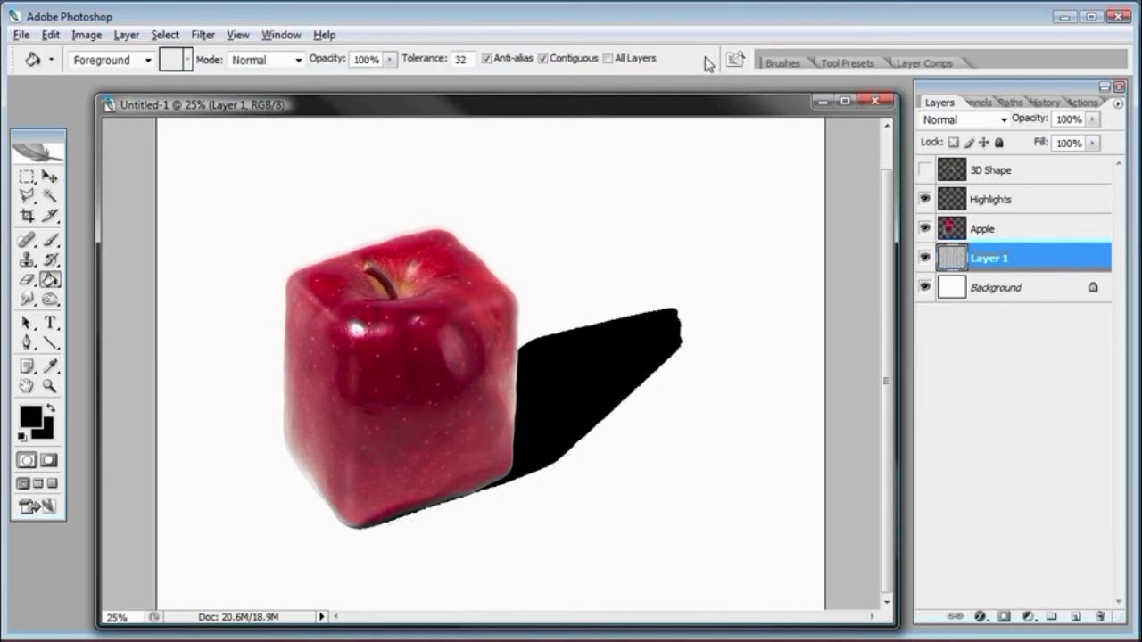
{"action": "key", "text": "v"}
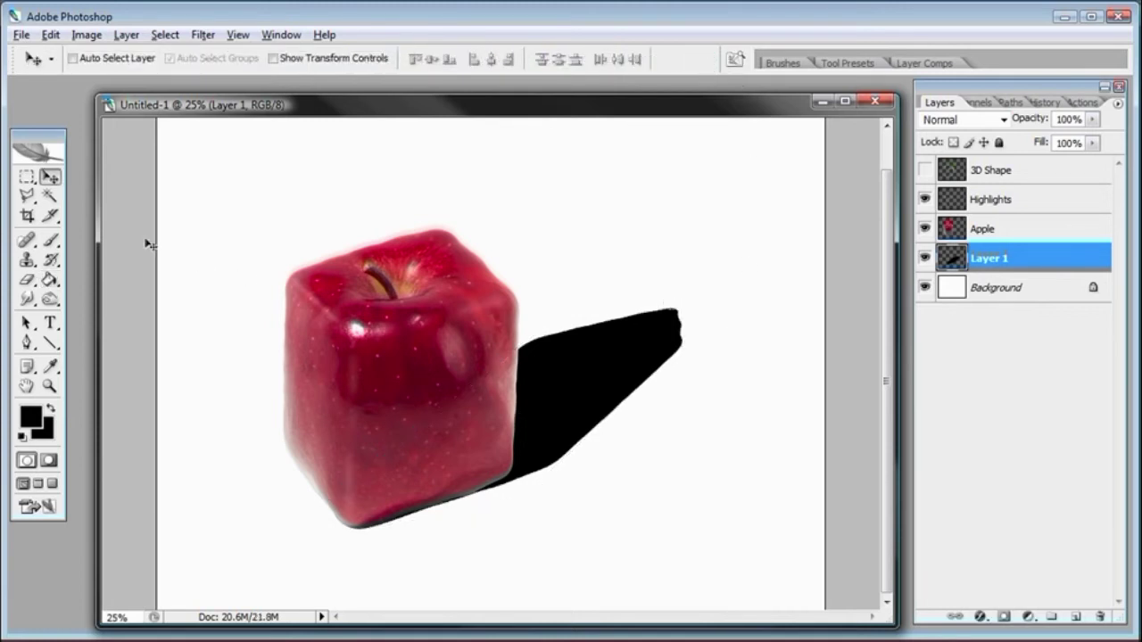
{"action": "left_click_drag", "start_coordinate": [684, 298], "coordinate": [679, 296]}
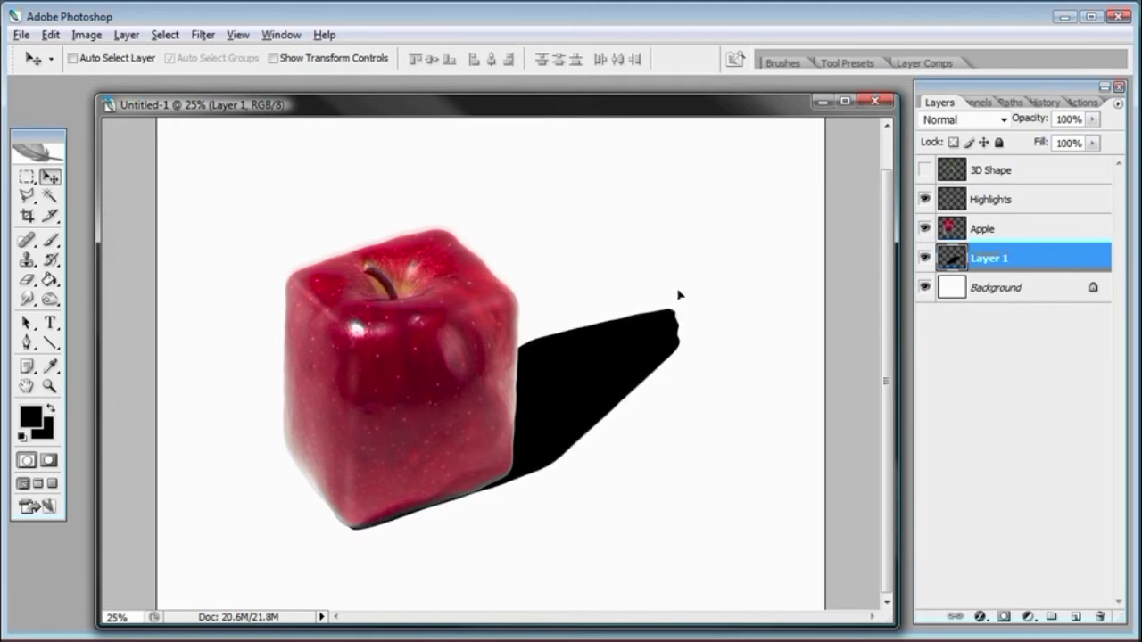
{"action": "left_click", "coordinate": [203, 35]}
{"action": "mouse_move", "coordinate": [230, 182]}
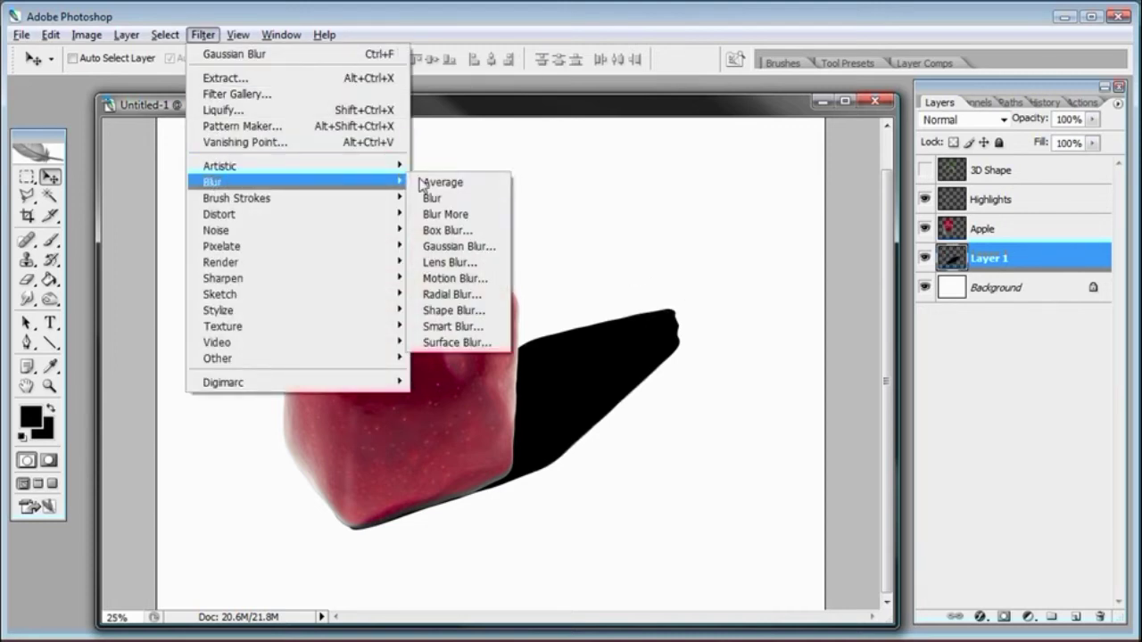
{"action": "left_click", "coordinate": [447, 231]}
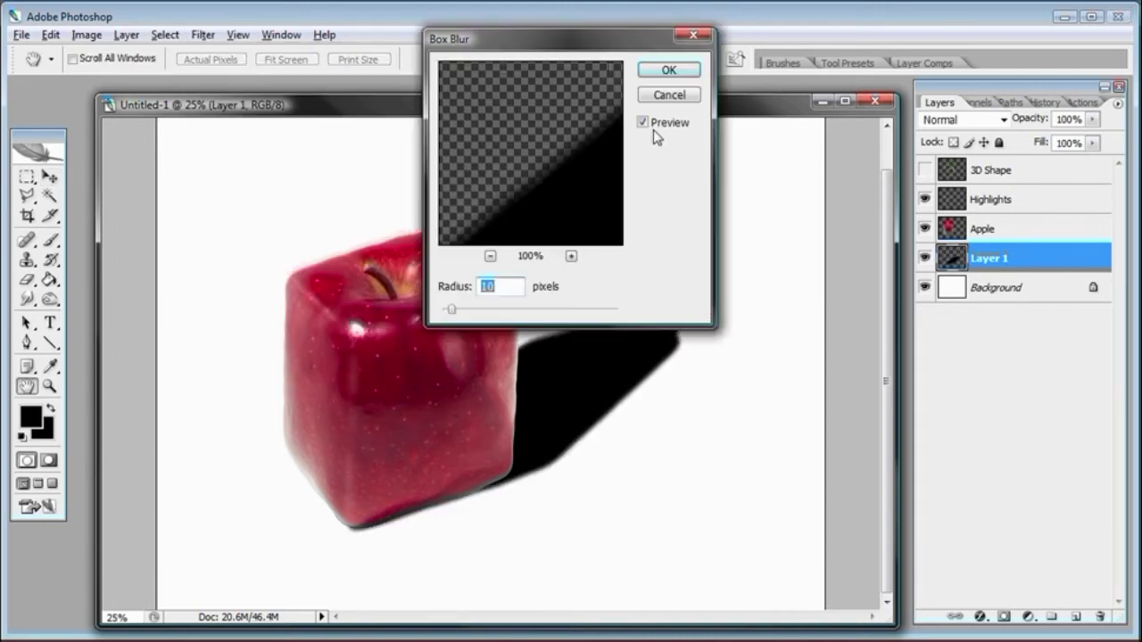
{"action": "left_click", "coordinate": [669, 94]}
Apply a Gaussian Blur with a 50.3-pixel radius to the shadow layer and lower its opacity to 46%
{"action": "left_click", "coordinate": [204, 34]}
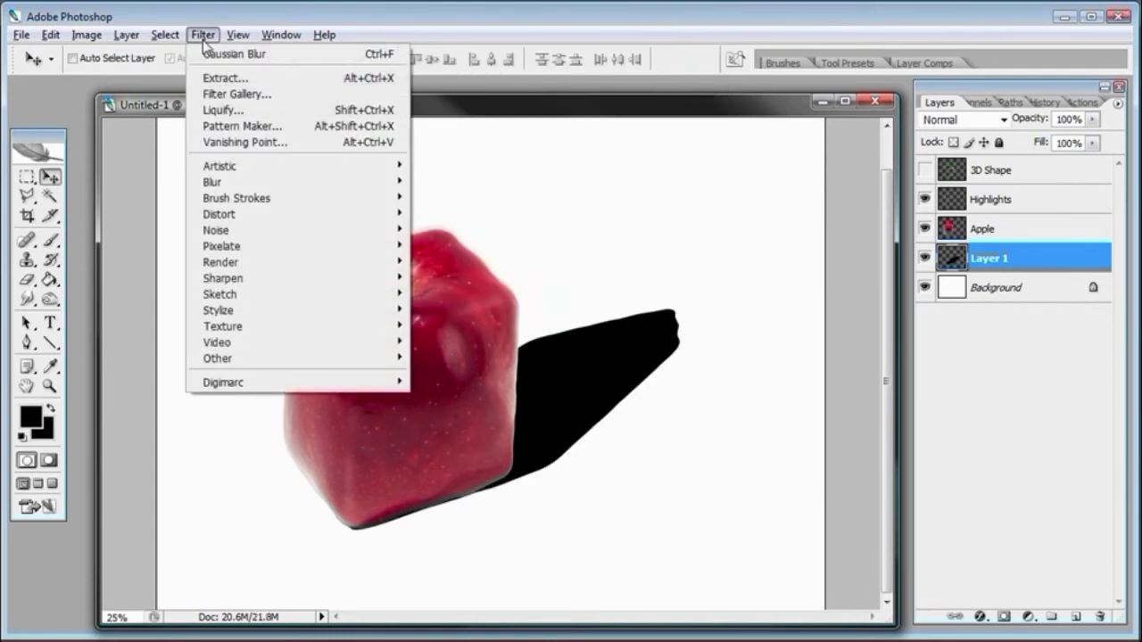
{"action": "mouse_move", "coordinate": [226, 185]}
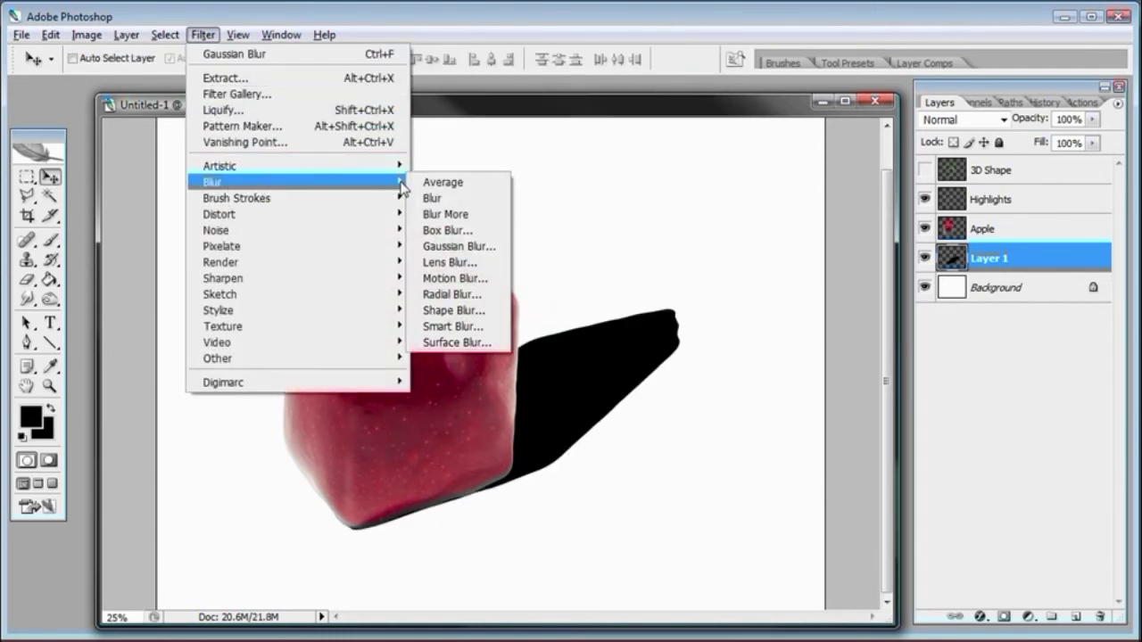
{"action": "left_click", "coordinate": [458, 246]}
{"action": "left_click_drag", "start_coordinate": [758, 217], "coordinate": [767, 224]}
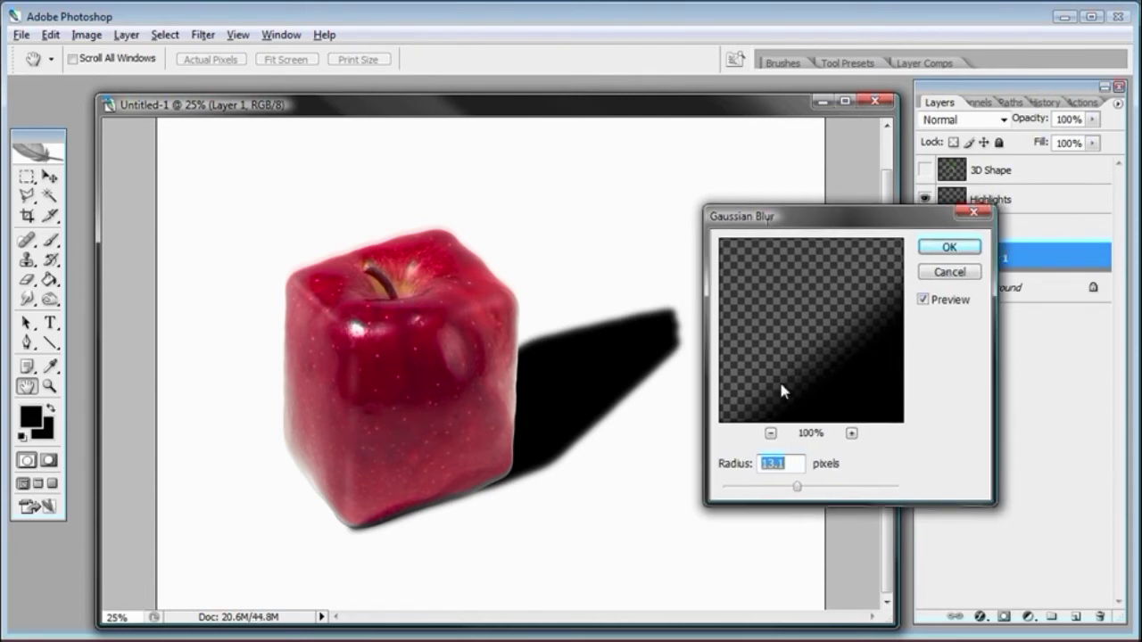
{"action": "mouse_move", "coordinate": [835, 490]}
{"action": "left_mouse_down"}
{"action": "mouse_move", "coordinate": [868, 494]}
{"action": "mouse_move", "coordinate": [830, 496]}
{"action": "left_mouse_up"}
{"action": "left_click_drag", "start_coordinate": [800, 223], "coordinate": [898, 279]}
{"action": "left_click", "coordinate": [945, 541]}
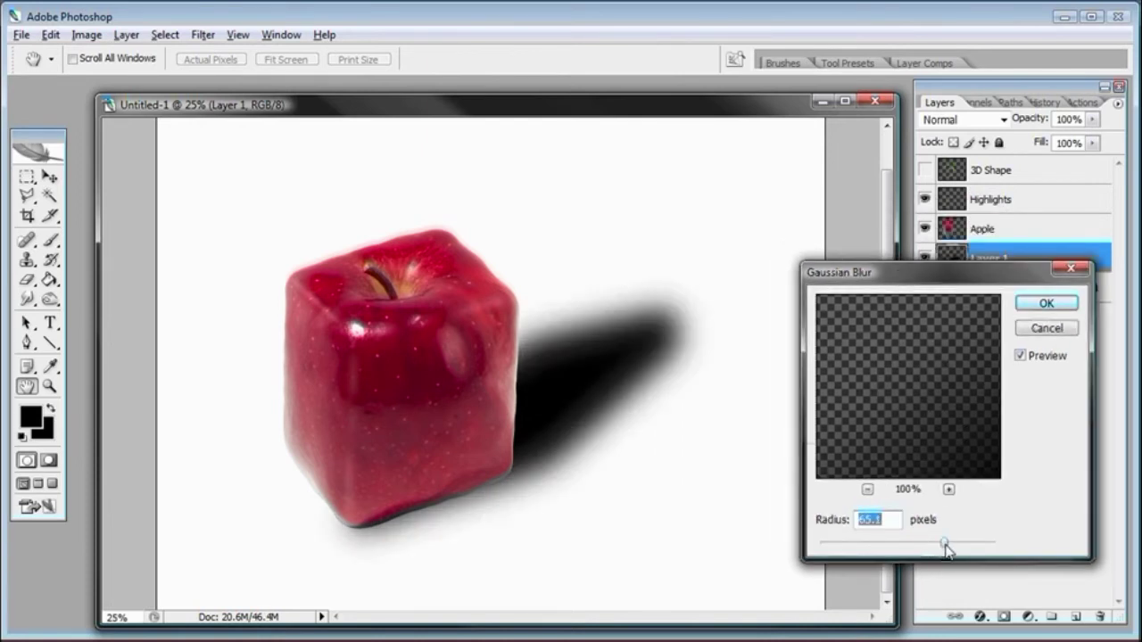
{"action": "left_click", "coordinate": [906, 543]}
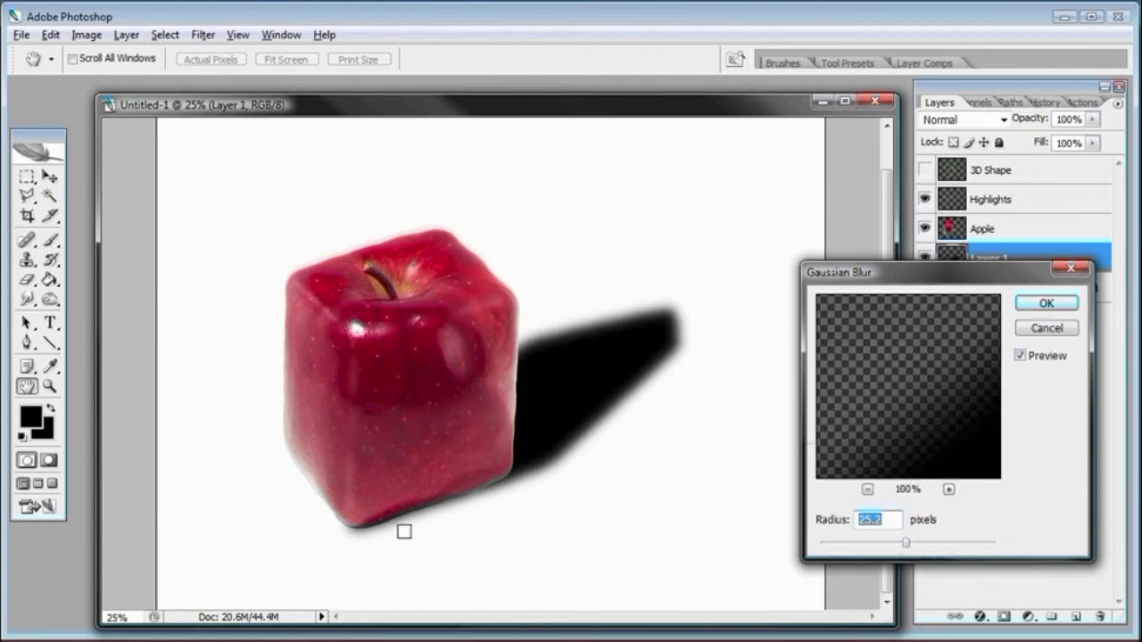
{"action": "left_click_drag", "start_coordinate": [905, 541], "coordinate": [903, 543]}
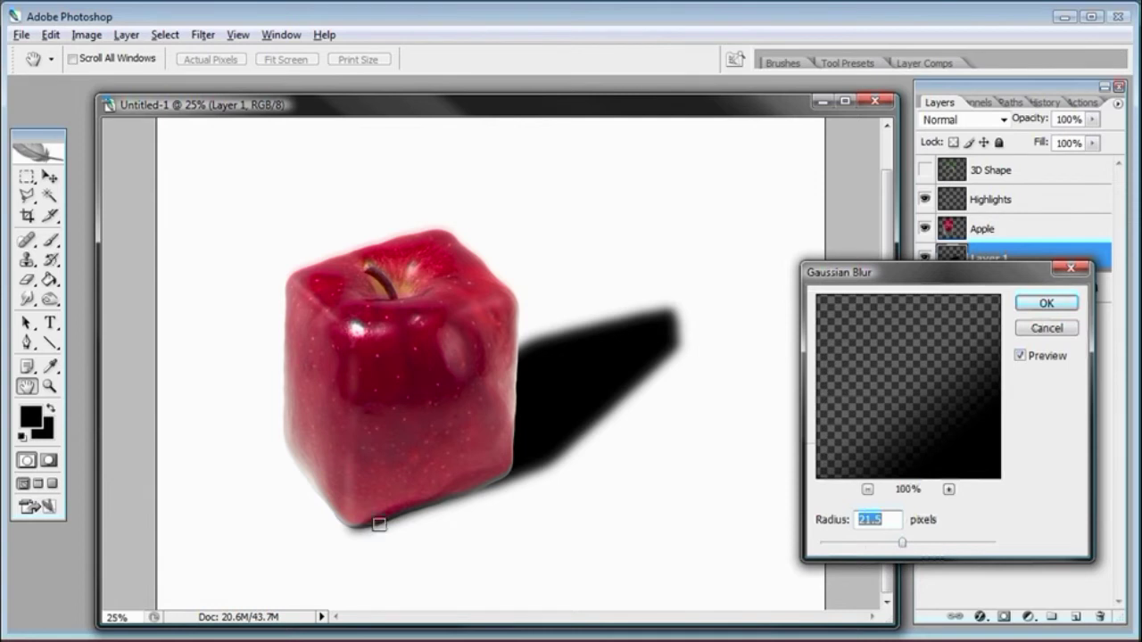
{"action": "left_click_drag", "start_coordinate": [898, 543], "coordinate": [930, 550]}
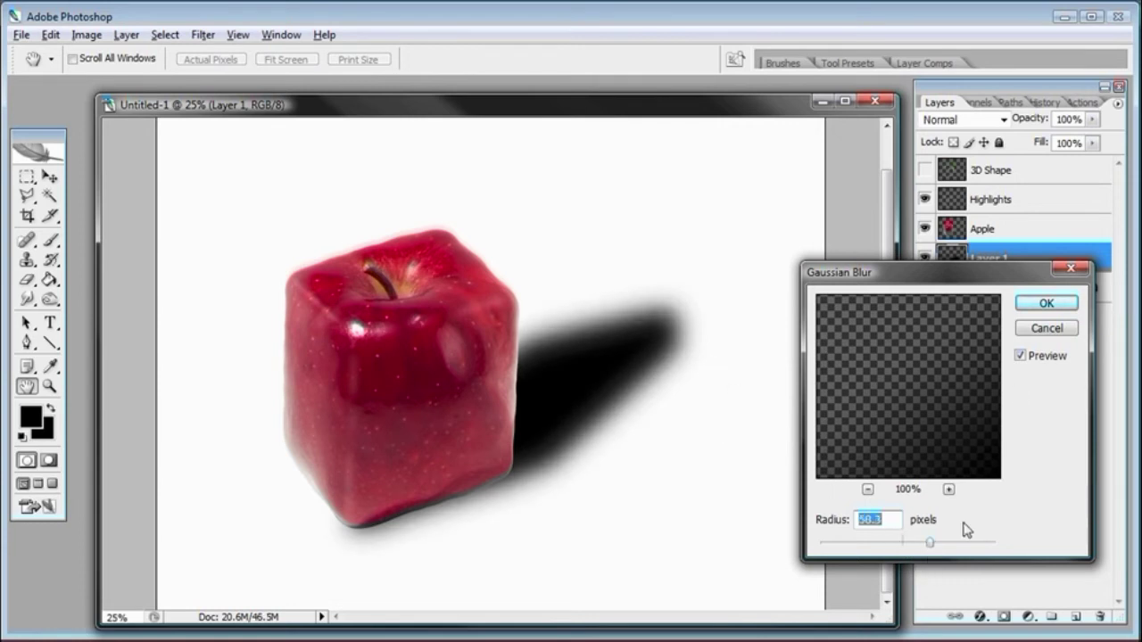
{"action": "left_click", "coordinate": [1047, 303]}
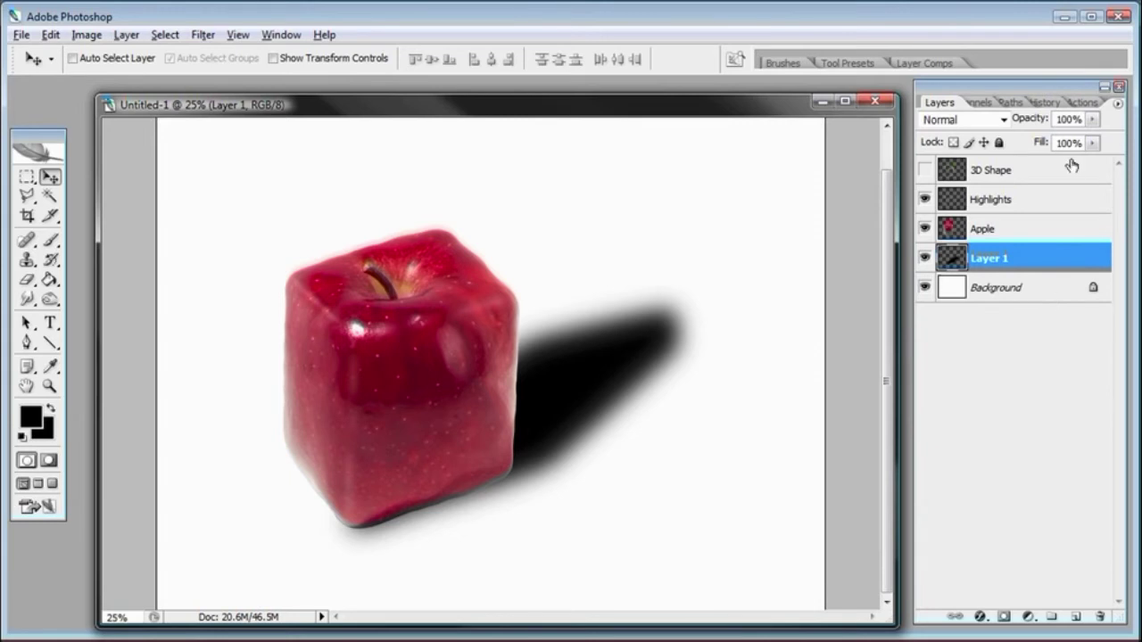
{"action": "left_click_drag", "start_coordinate": [1092, 119], "coordinate": [1049, 146]}
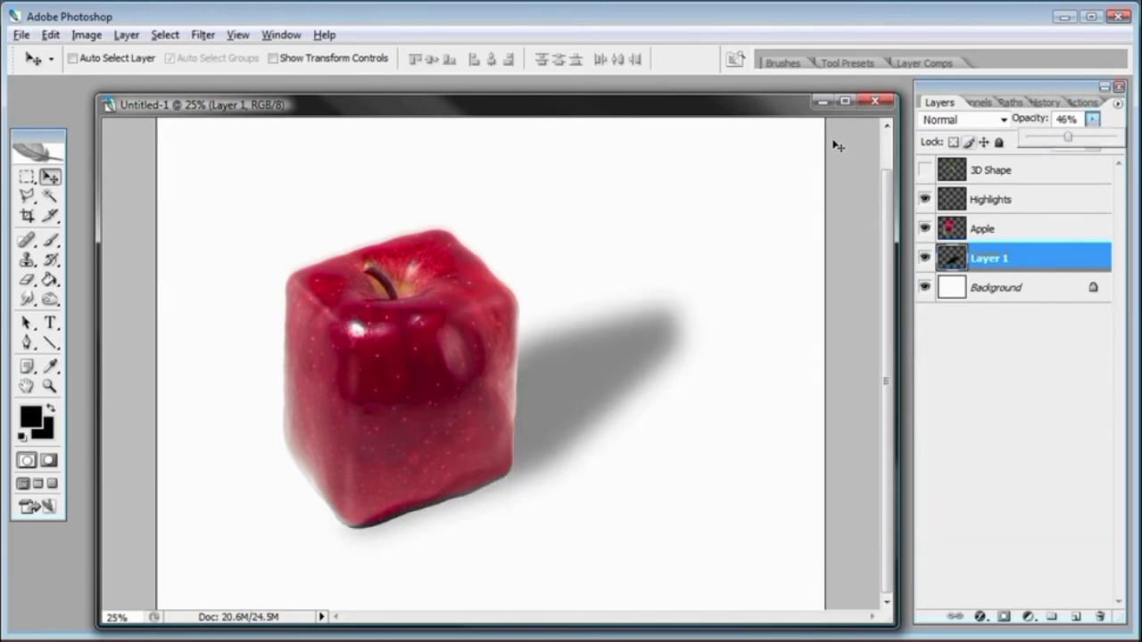
Erase along the shadow's upper far edge using a soft Eraser with a 476 px diameter and 0% hardness
{"action": "left_click", "coordinate": [27, 279]}
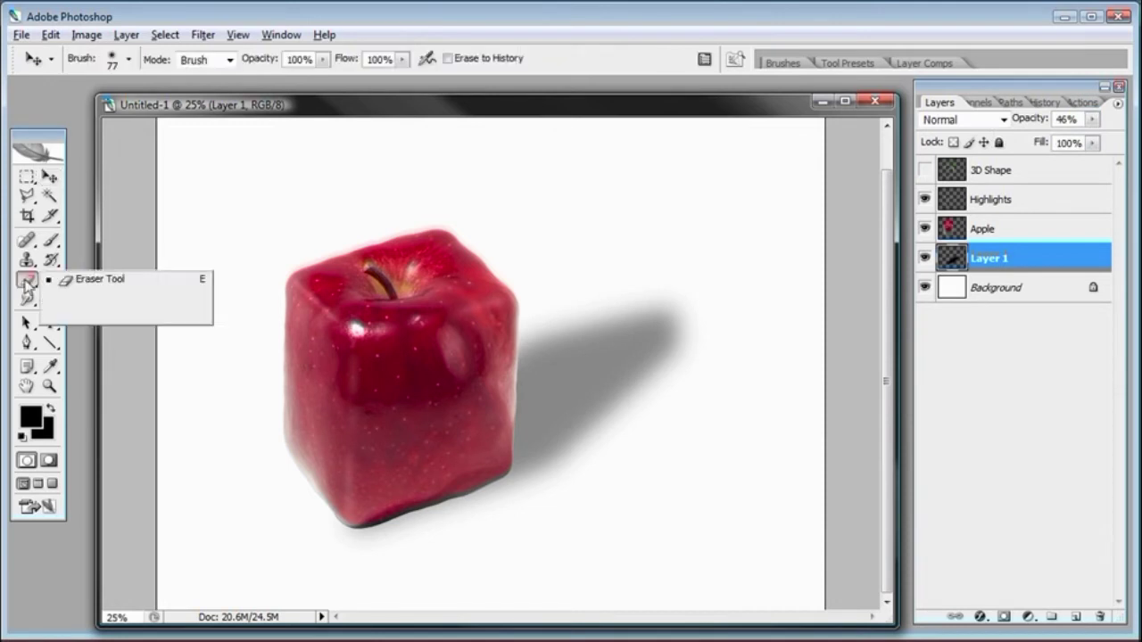
{"action": "left_click", "coordinate": [94, 282]}
{"action": "right_click", "coordinate": [680, 220]}
{"action": "left_click_drag", "start_coordinate": [764, 257], "coordinate": [828, 258]}
{"action": "left_click", "coordinate": [854, 258]}
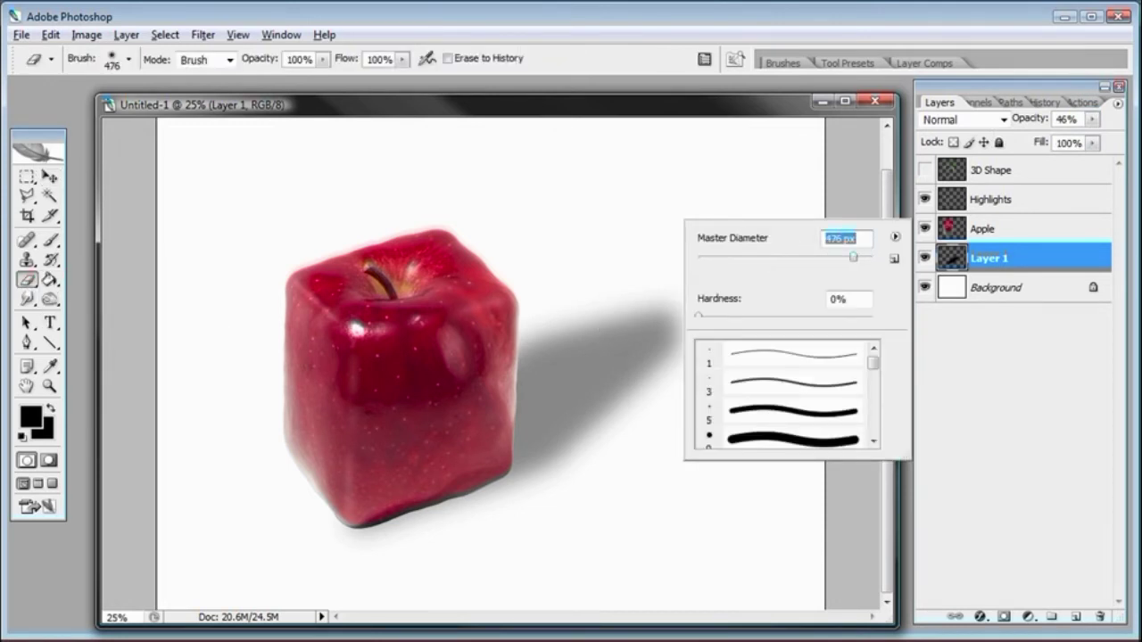
{"action": "left_click", "coordinate": [781, 113]}
{"action": "mouse_move", "coordinate": [771, 236]}
{"action": "left_mouse_down"}
{"action": "mouse_move", "coordinate": [689, 290]}
{"action": "mouse_move", "coordinate": [660, 300]}
{"action": "mouse_move", "coordinate": [673, 283]}
{"action": "mouse_move", "coordinate": [662, 278]}
{"action": "mouse_move", "coordinate": [629, 290]}
{"action": "left_mouse_up"}
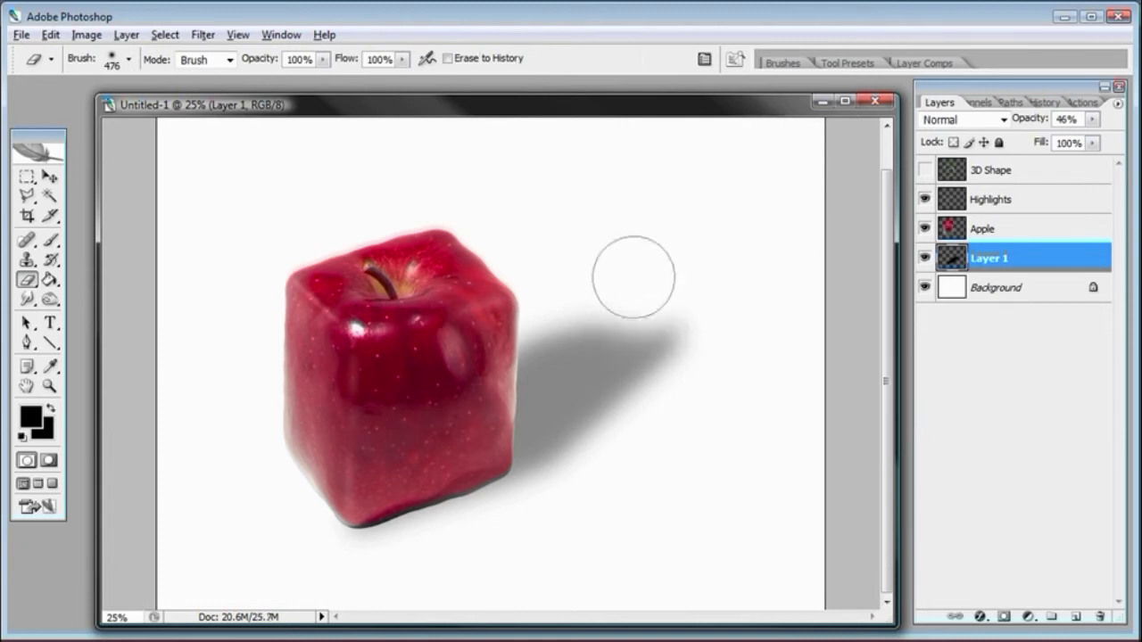
Enlarge the Eraser to 868 px and fade out the shadow's far tip
{"action": "right_click", "coordinate": [660, 209]}
{"action": "left_click_drag", "start_coordinate": [867, 237], "coordinate": [882, 241]}
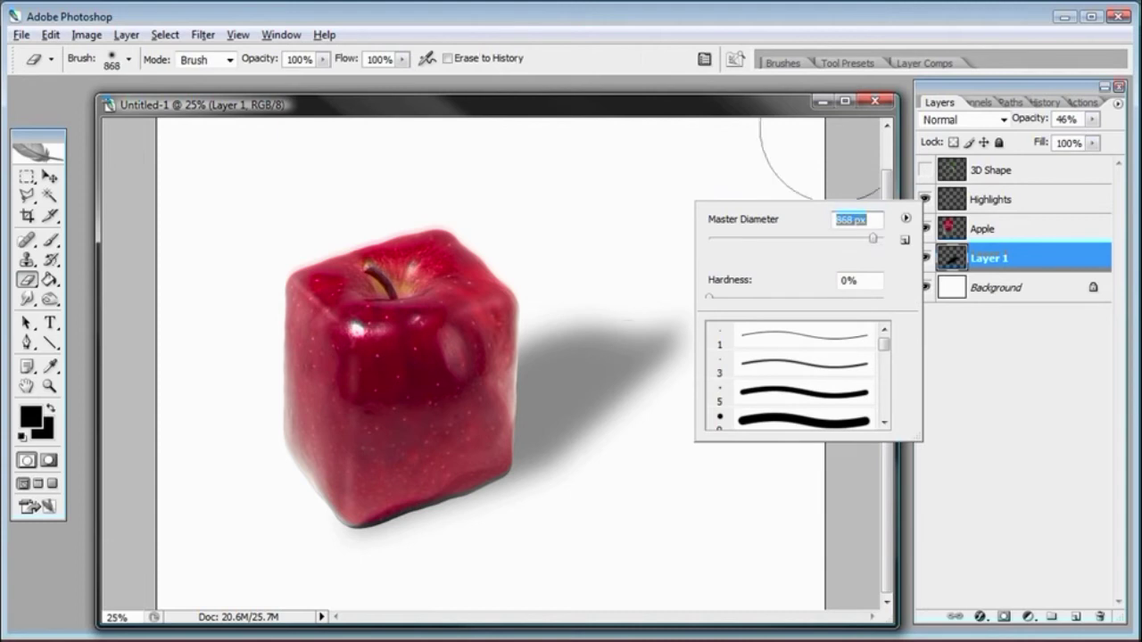
{"action": "left_click", "coordinate": [794, 107]}
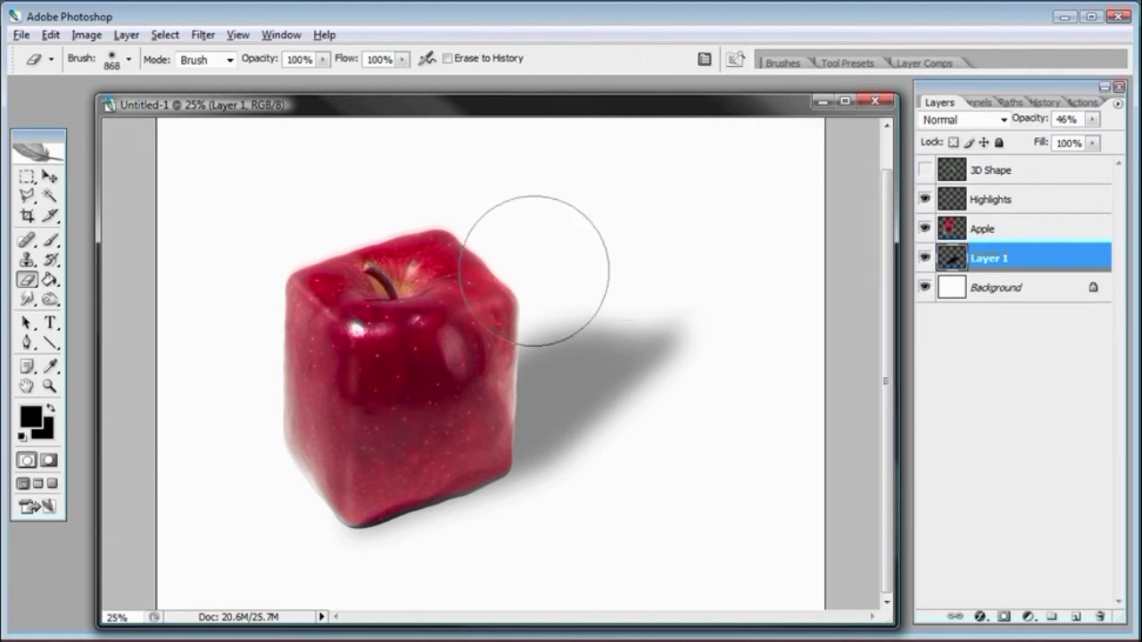
{"action": "mouse_move", "coordinate": [756, 242]}
{"action": "left_mouse_down"}
{"action": "mouse_move", "coordinate": [807, 252]}
{"action": "mouse_move", "coordinate": [740, 284]}
{"action": "mouse_move", "coordinate": [749, 347]}
{"action": "mouse_move", "coordinate": [729, 306]}
{"action": "mouse_move", "coordinate": [734, 249]}
{"action": "left_mouse_up"}
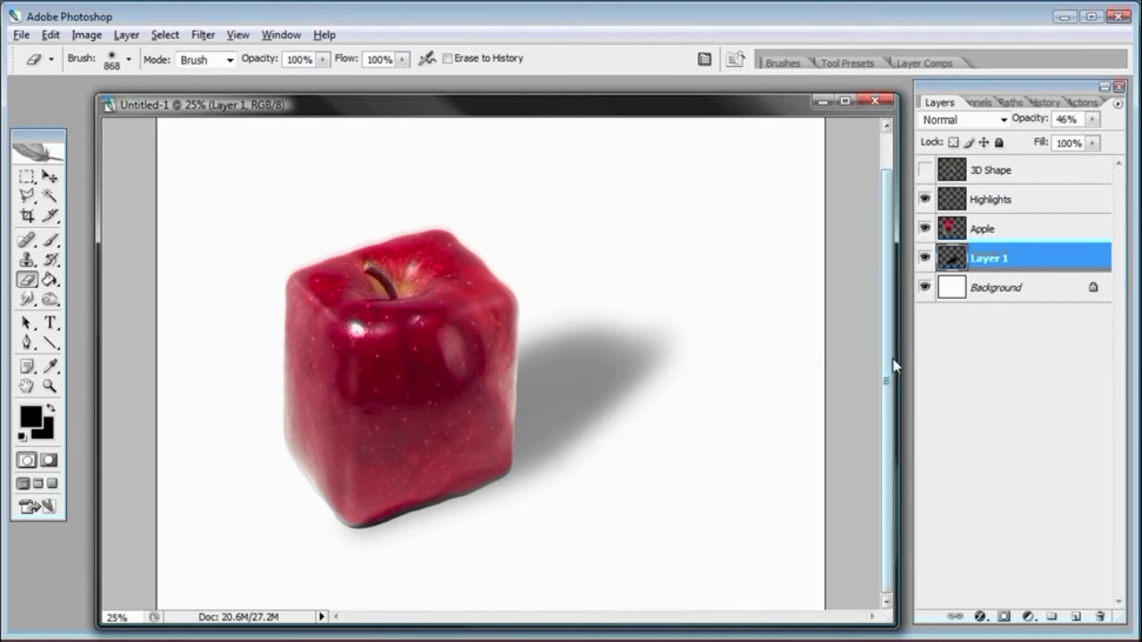
Reduce the cast shadow layer's opacity to 37%
{"action": "left_click", "coordinate": [49, 177]}
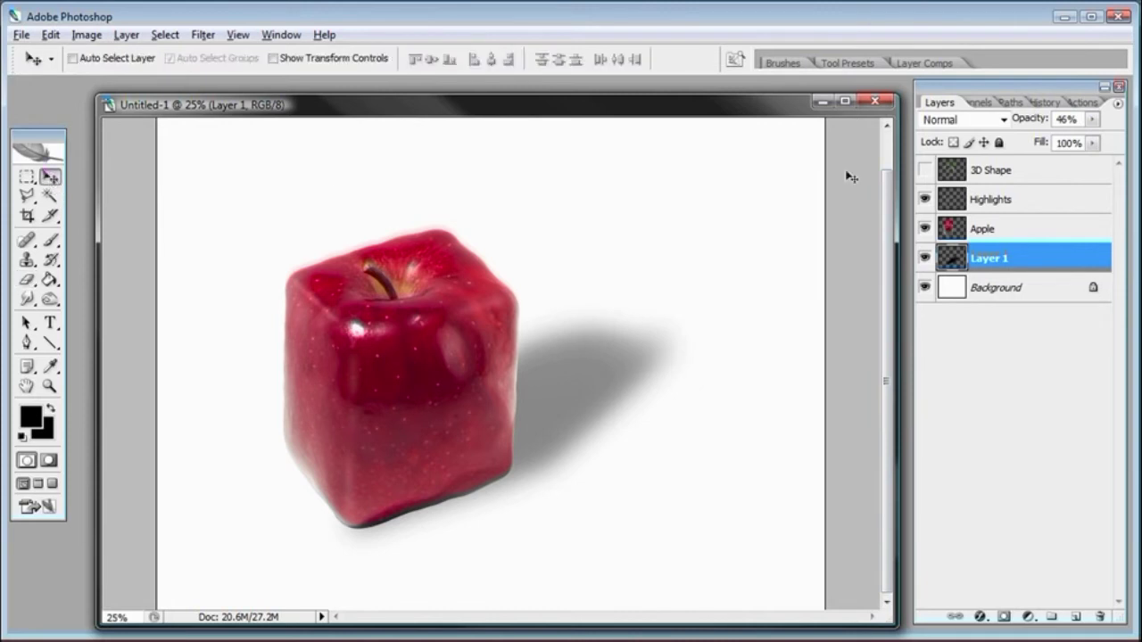
{"action": "left_click_drag", "start_coordinate": [586, 290], "coordinate": [593, 283]}
{"action": "key", "text": "3"}
{"action": "key", "text": "7"}
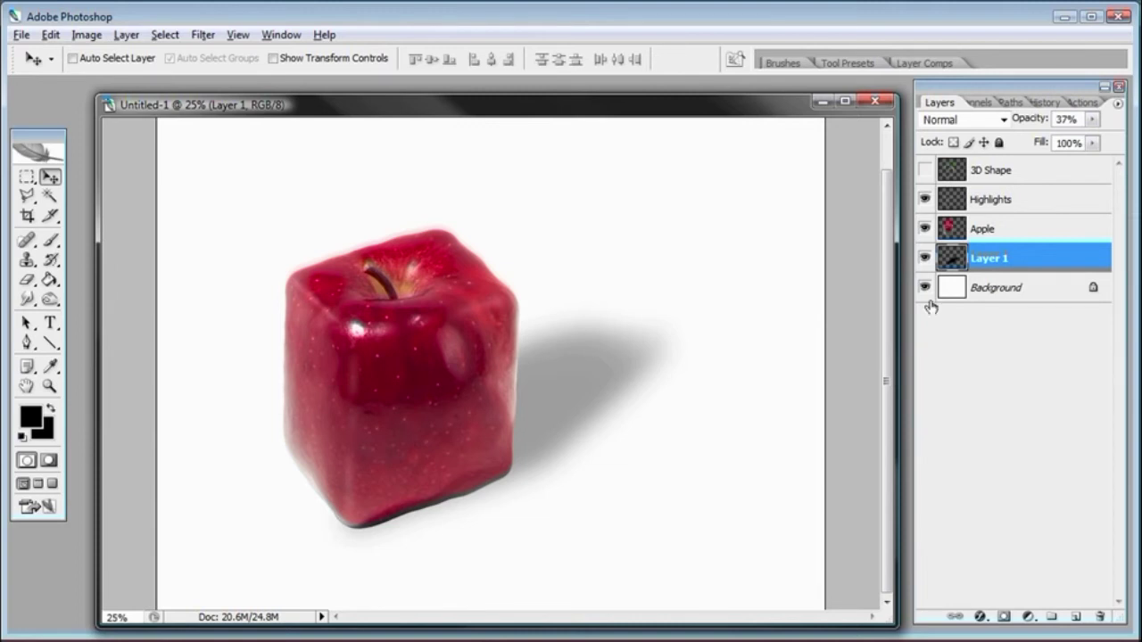
Rename the cast shadow layer Big Name
{"action": "double_click", "coordinate": [997, 258]}
{"action": "type", "text": "Bl"}
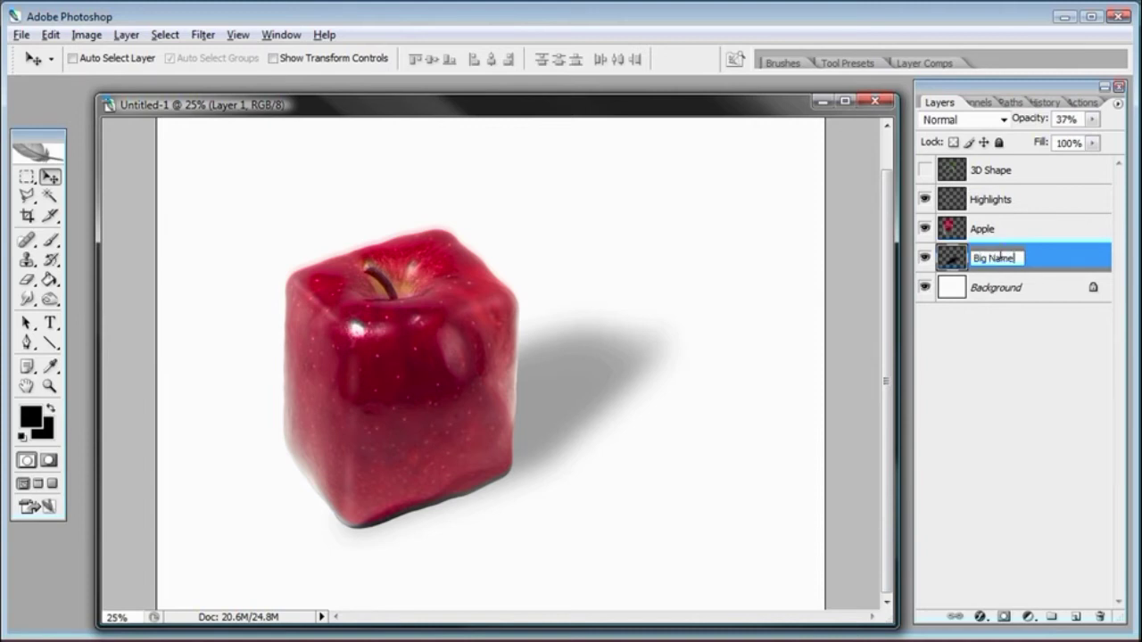
{"action": "type", "text": "g Name"}
Add a new layer directly above the Background and name it Bottom Shadow
{"action": "left_click", "coordinate": [994, 298]}
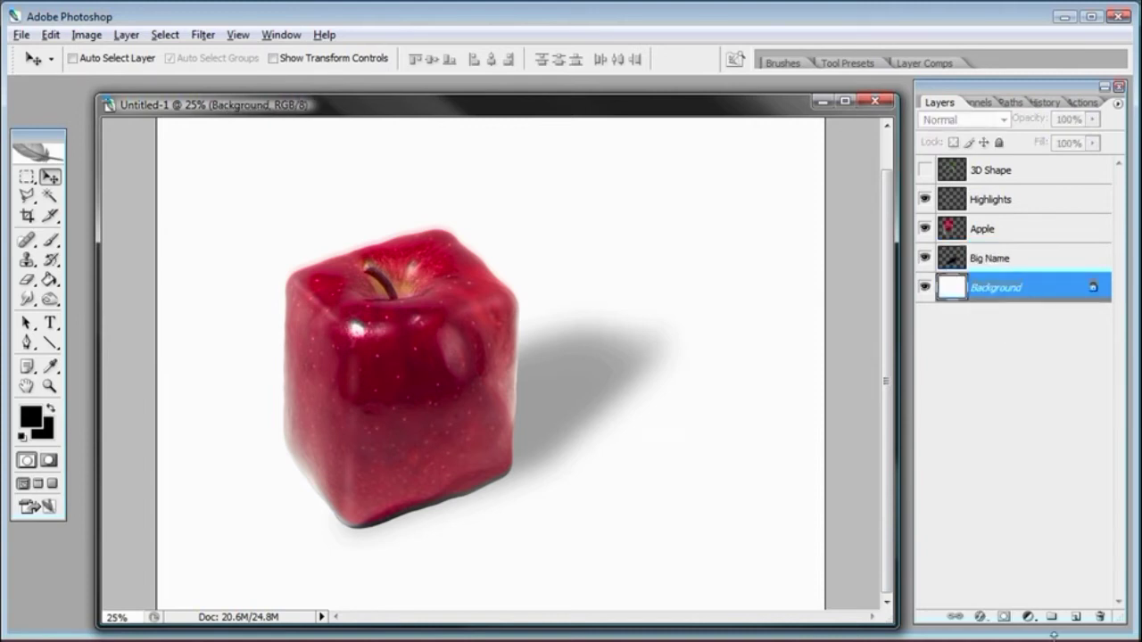
{"action": "left_click", "coordinate": [1076, 616]}
{"action": "double_click", "coordinate": [997, 289]}
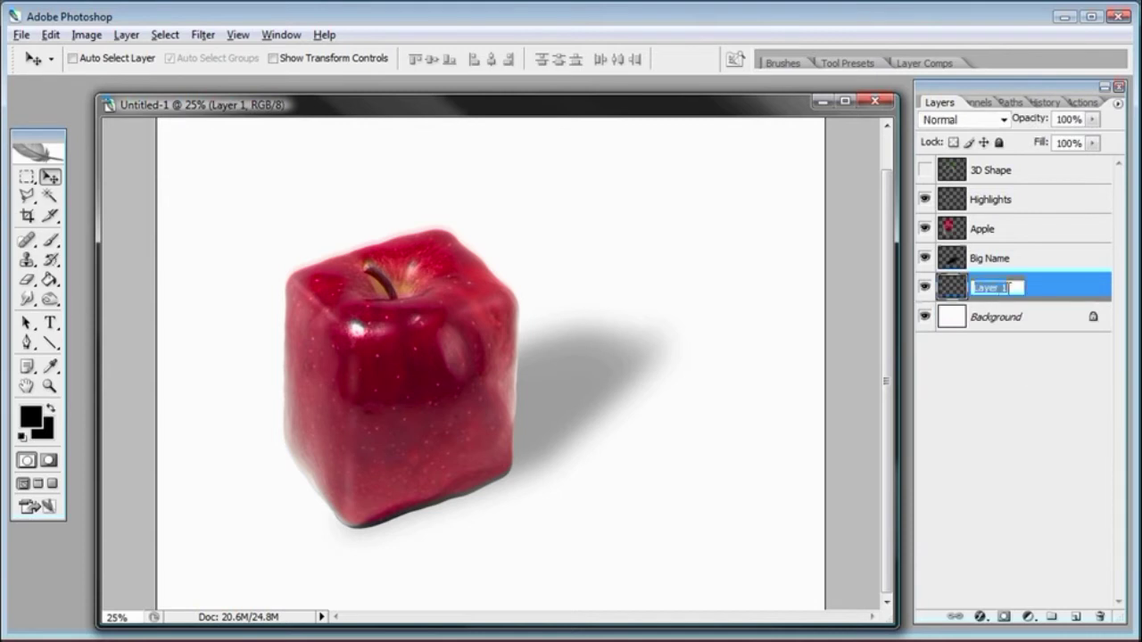
{"action": "type", "text": "Bottom Shadow"}
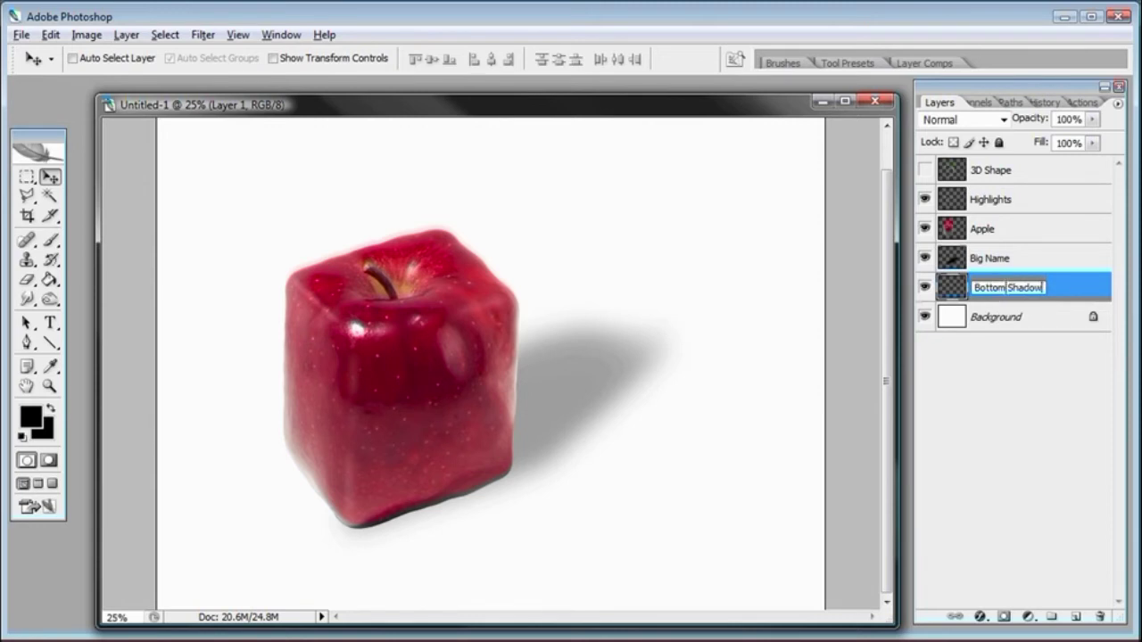
Set a soft brush to 167 px and paint a black contact shadow along the apple's lower edges on the Bottom Shadow layer
{"action": "key", "text": "Return"}
{"action": "key", "text": "b"}
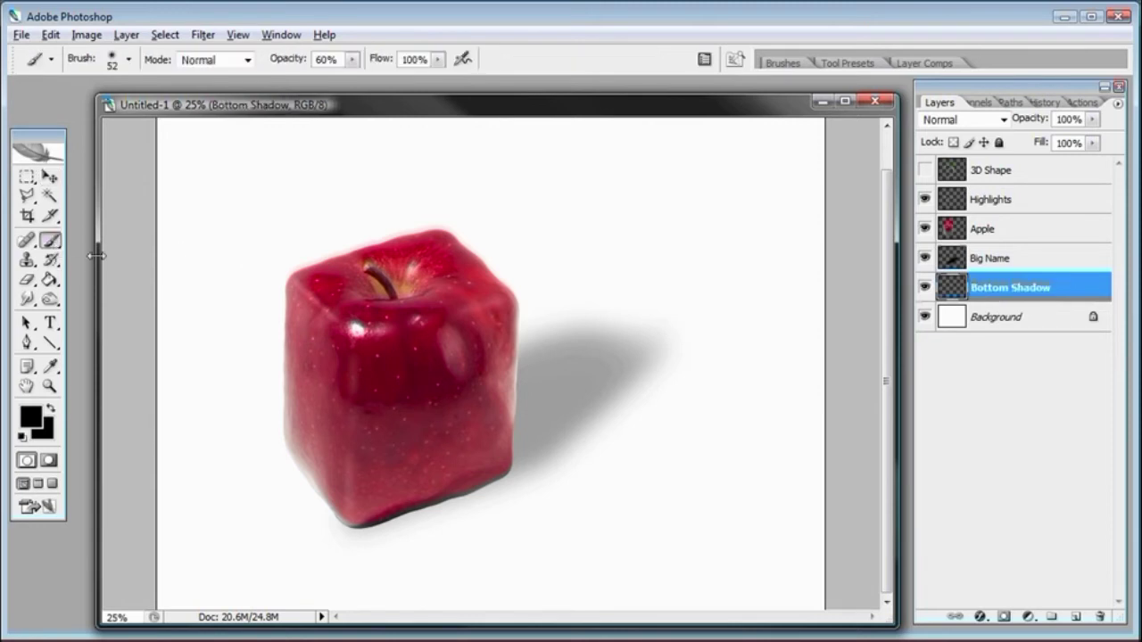
{"action": "right_click", "coordinate": [324, 414]}
{"action": "left_click_drag", "start_coordinate": [447, 457], "coordinate": [463, 454]}
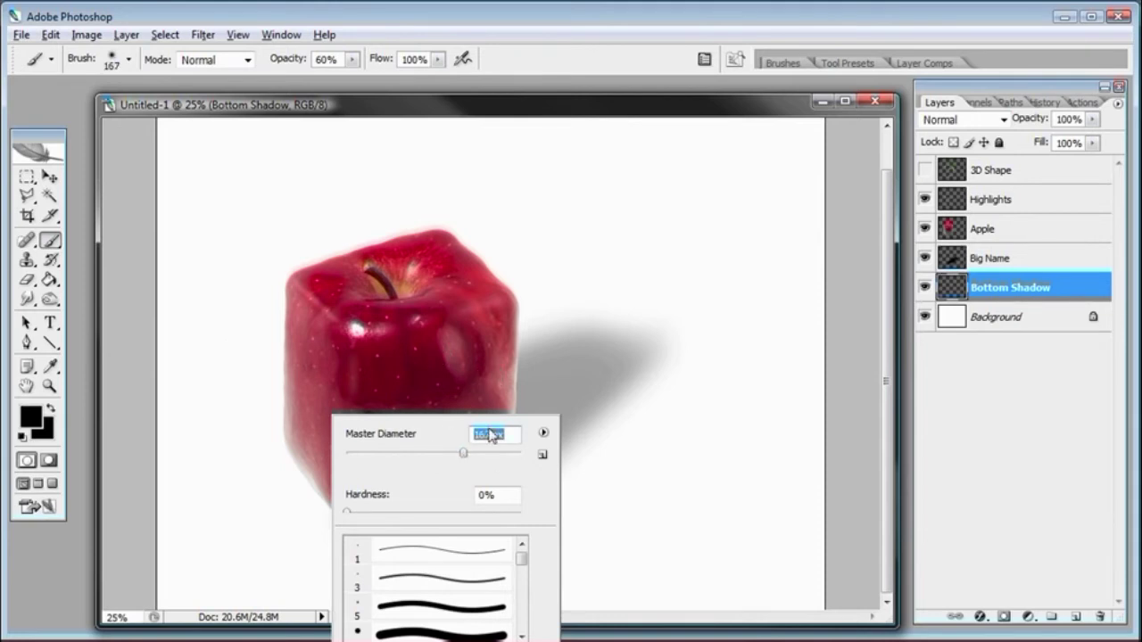
{"action": "left_click", "coordinate": [483, 106]}
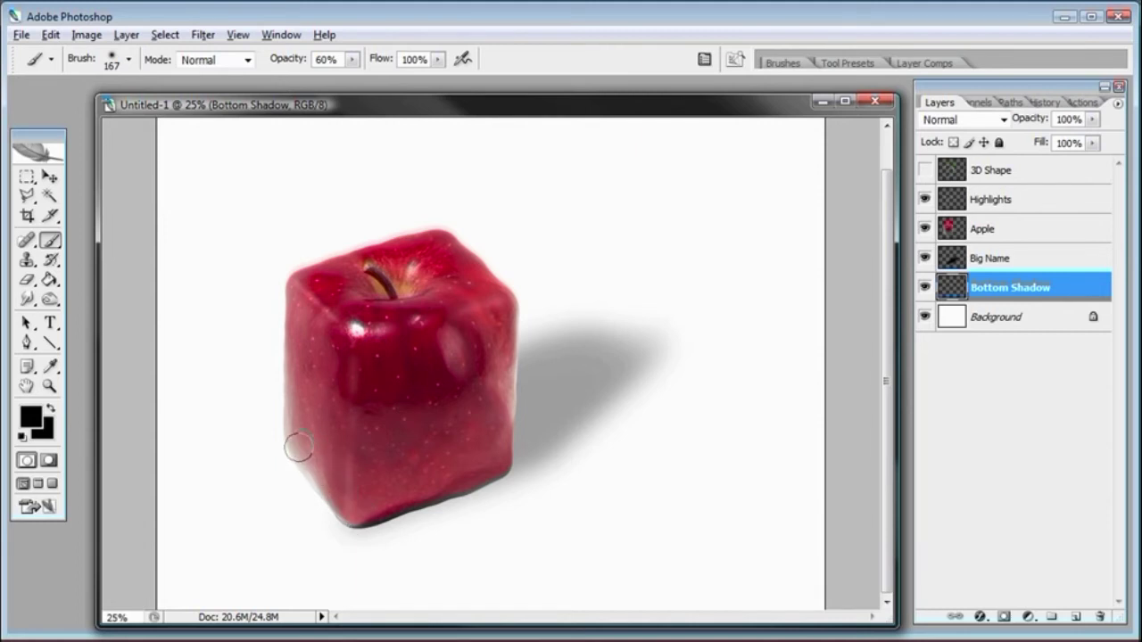
{"action": "mouse_move", "coordinate": [299, 447]}
{"action": "left_mouse_down"}
{"action": "mouse_move", "coordinate": [346, 508]}
{"action": "mouse_move", "coordinate": [363, 509]}
{"action": "mouse_move", "coordinate": [491, 459]}
{"action": "mouse_move", "coordinate": [464, 468]}
{"action": "left_mouse_up"}
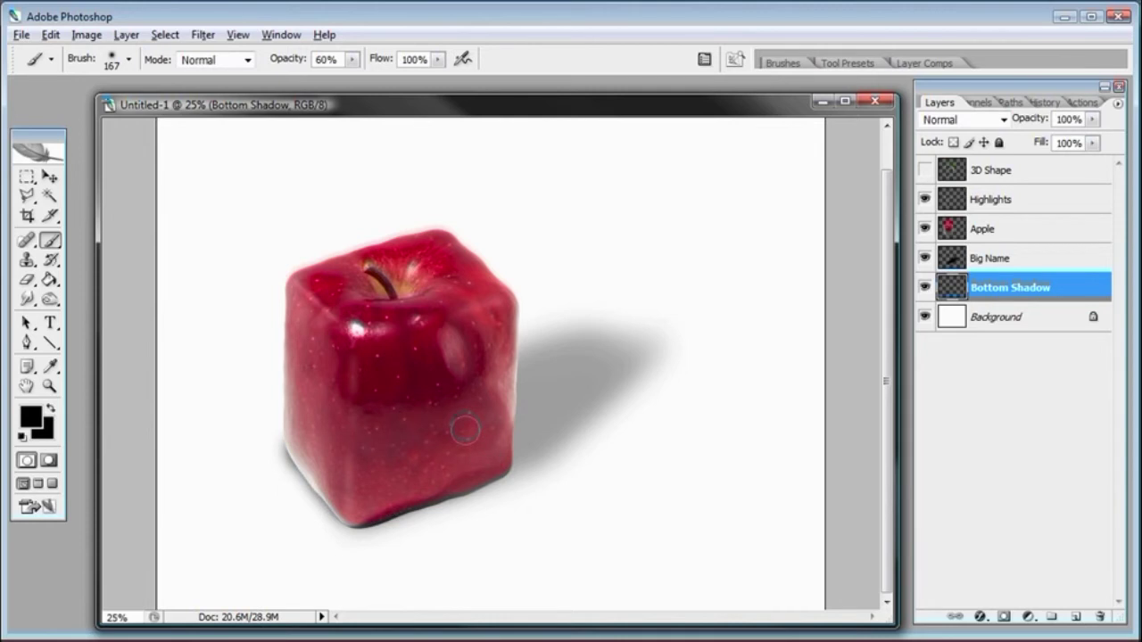
Repaint the soft contact shadow along both bottom edges of the apple with the 167 px brush
{"action": "right_click", "coordinate": [441, 434]}
{"action": "left_click_drag", "start_coordinate": [466, 534], "coordinate": [476, 535]}
{"action": "left_click", "coordinate": [473, 116]}
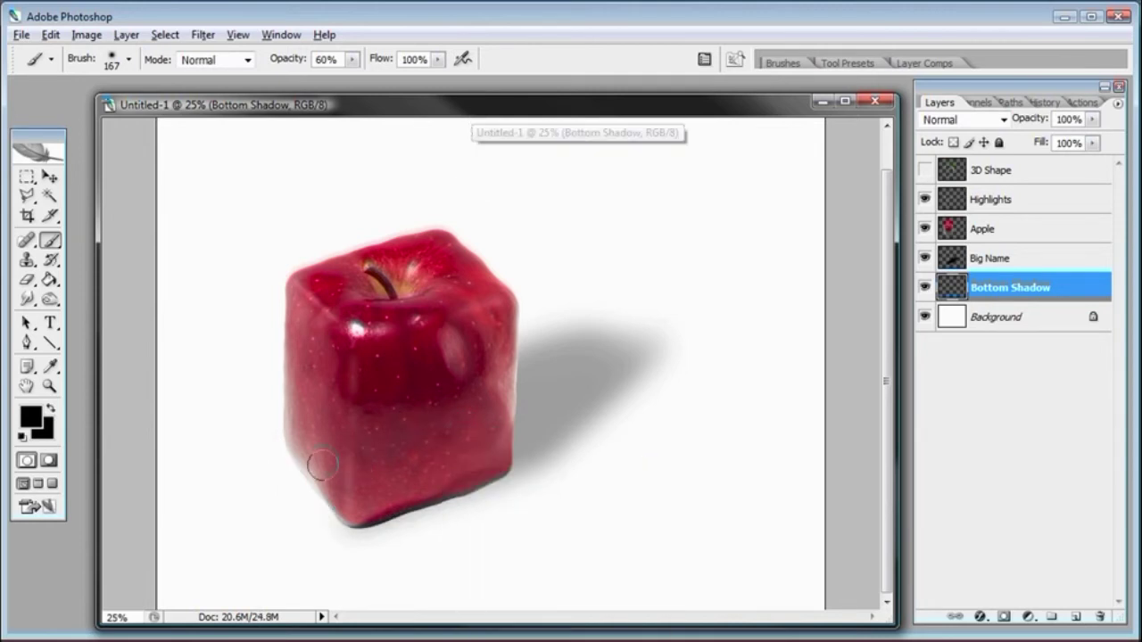
{"action": "mouse_move", "coordinate": [299, 448]}
{"action": "left_mouse_down"}
{"action": "mouse_move", "coordinate": [344, 508]}
{"action": "mouse_move", "coordinate": [403, 498]}
{"action": "left_mouse_up"}
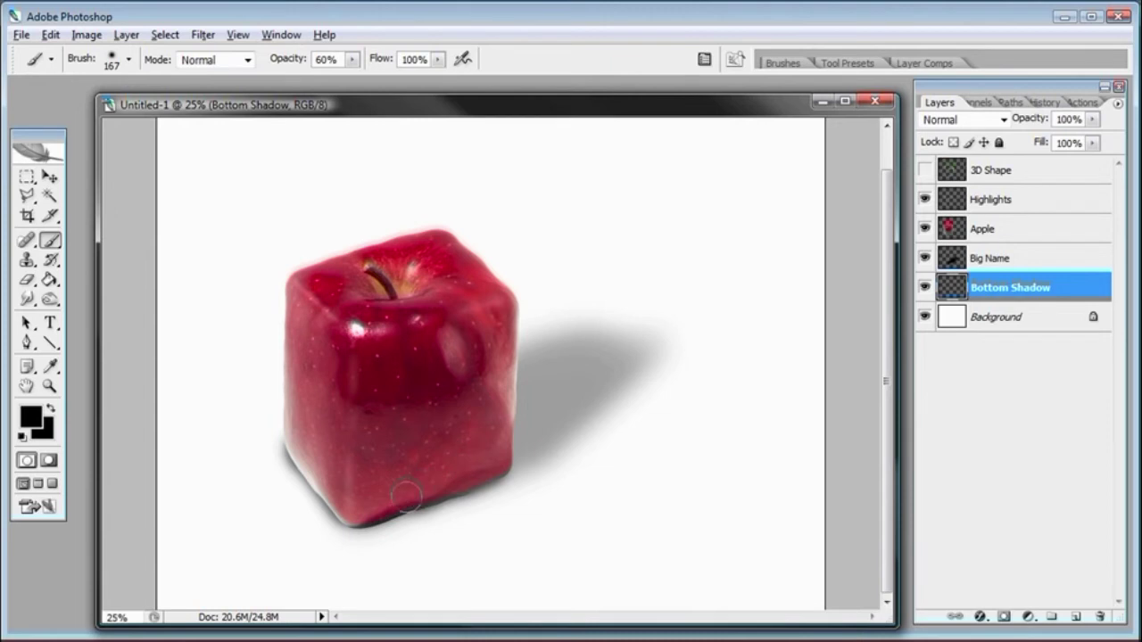
{"action": "mouse_move", "coordinate": [371, 508]}
{"action": "left_mouse_down"}
{"action": "mouse_move", "coordinate": [496, 465]}
{"action": "mouse_move", "coordinate": [351, 516]}
{"action": "mouse_move", "coordinate": [309, 471]}
{"action": "mouse_move", "coordinate": [301, 437]}
{"action": "left_mouse_up"}
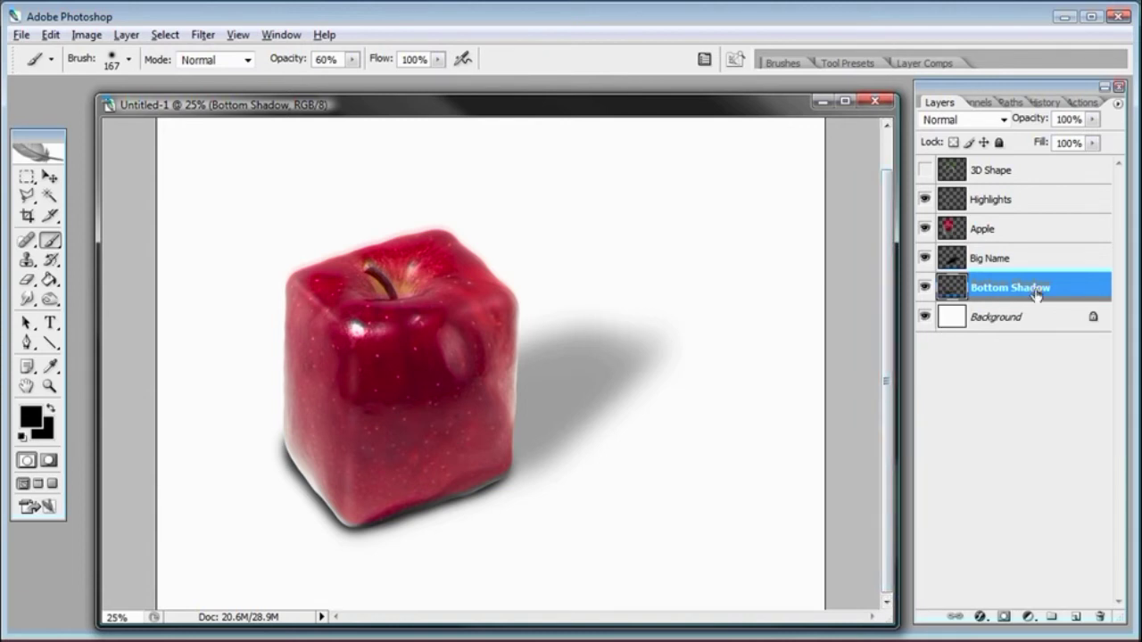
{"action": "left_click", "coordinate": [51, 178]}
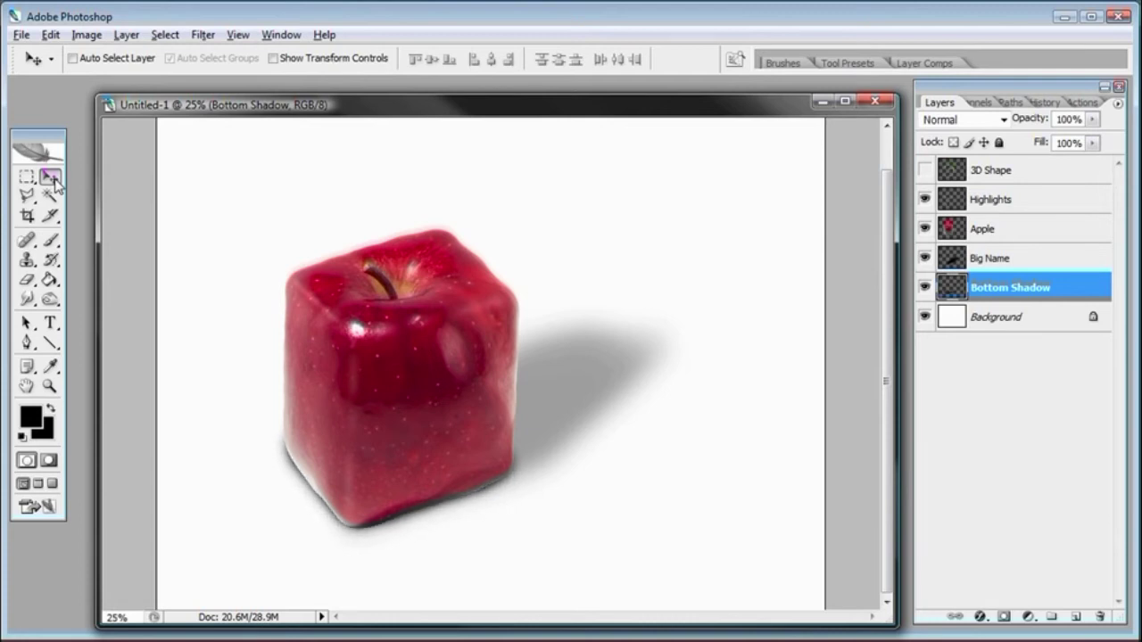
Resize the Eraser to 137 px and soften the bottom shadow near the apple's right corner
{"action": "key", "text": "e"}
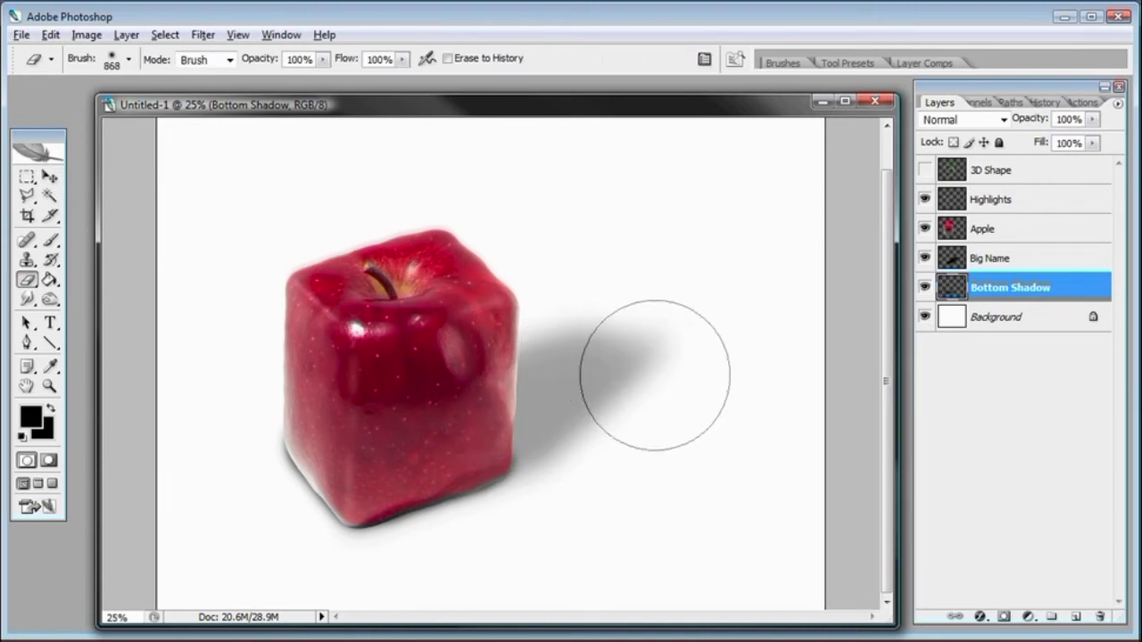
{"action": "right_click", "coordinate": [719, 372]}
{"action": "left_click_drag", "start_coordinate": [812, 409], "coordinate": [809, 409]}
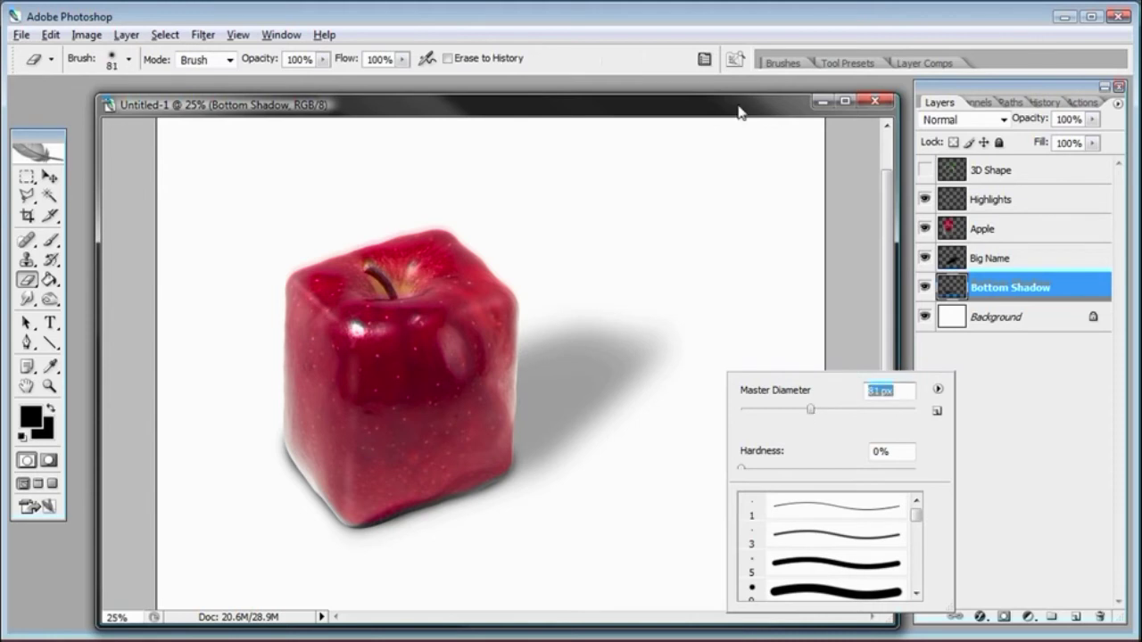
{"action": "left_click", "coordinate": [846, 408]}
{"action": "key", "text": "Return"}
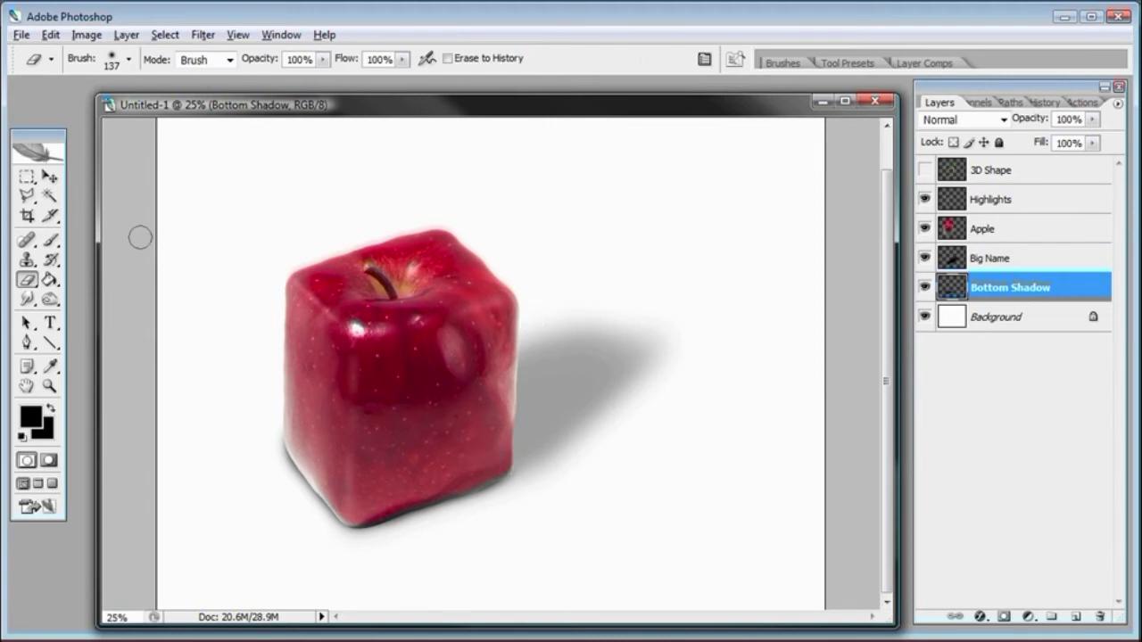
{"action": "left_click", "coordinate": [50, 177]}
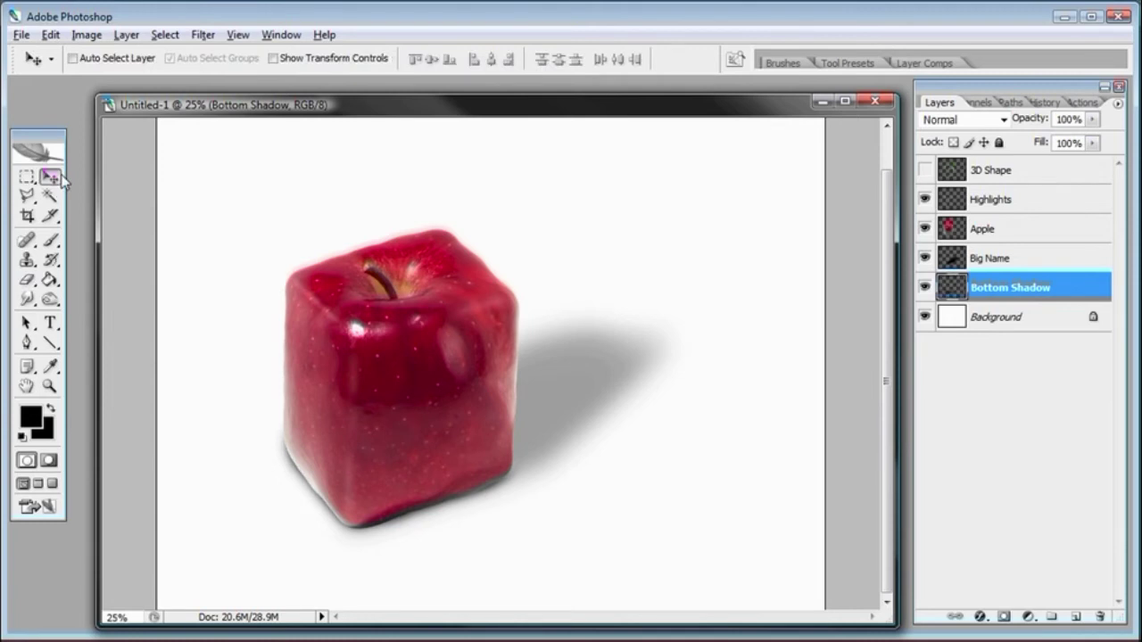
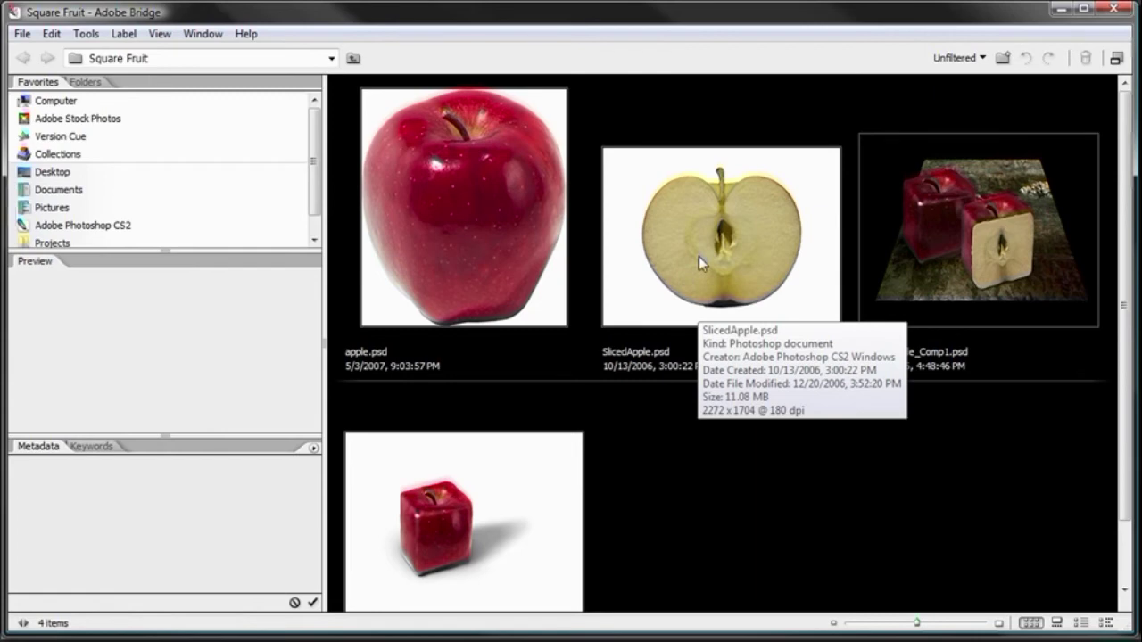
Open SlicedApple.psd from Adobe Bridge in Photoshop, move its window aside and return to the Untitled-1 document
{"action": "double_click", "coordinate": [698, 257]}
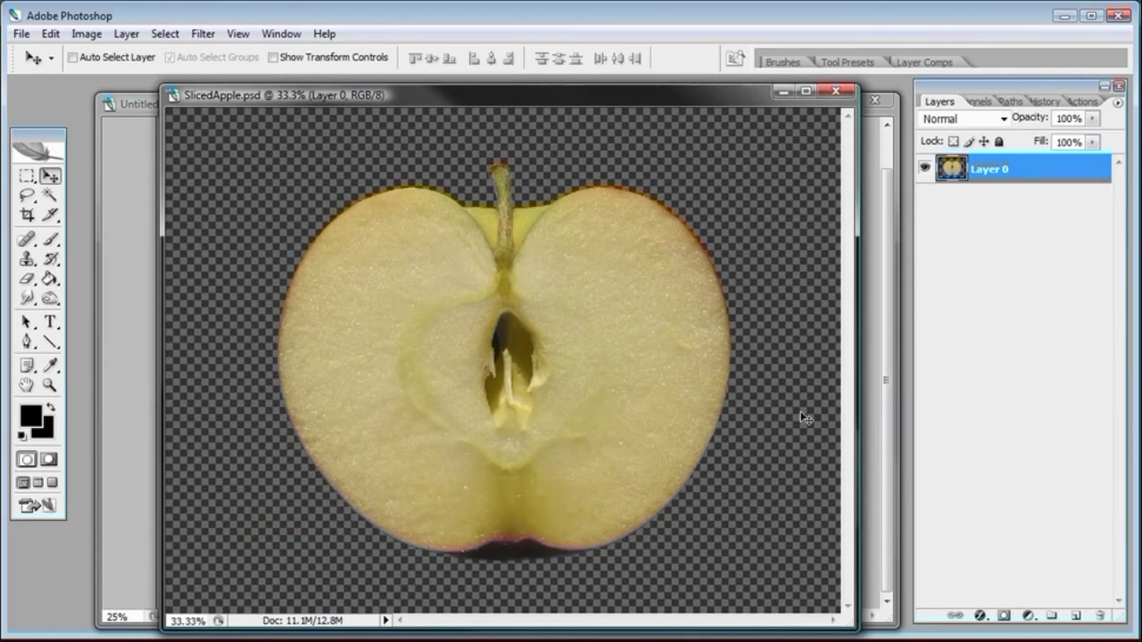
{"action": "left_click_drag", "start_coordinate": [405, 95], "coordinate": [700, 105]}
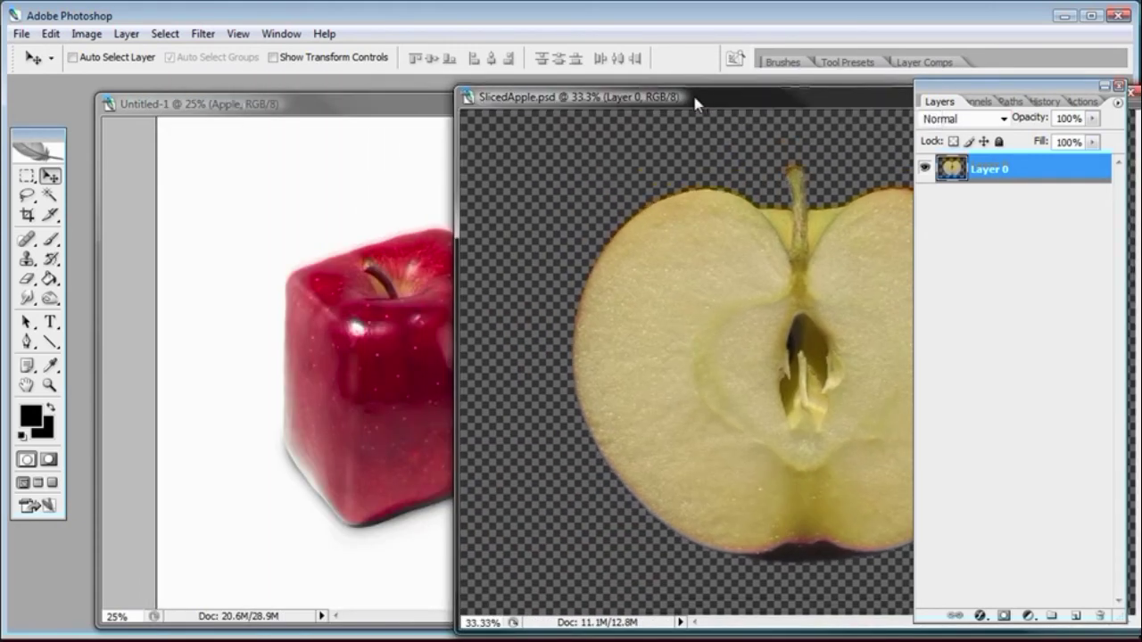
{"action": "left_click", "coordinate": [390, 105]}
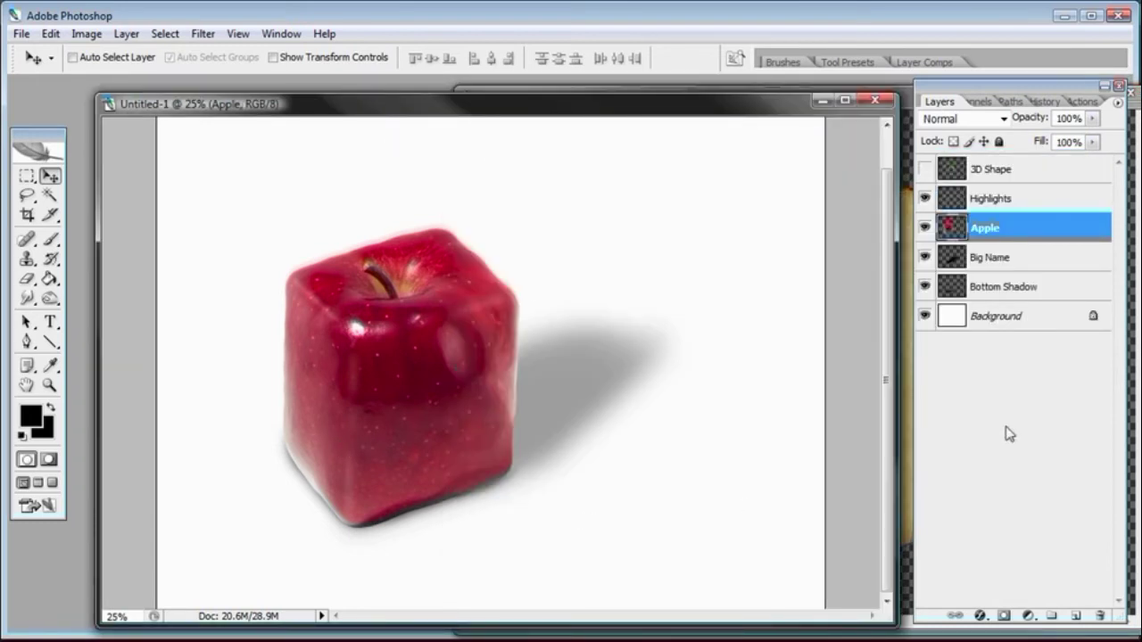
Add a new layer directly above Highlights and name it Sliced Apple
{"action": "left_click", "coordinate": [1031, 206]}
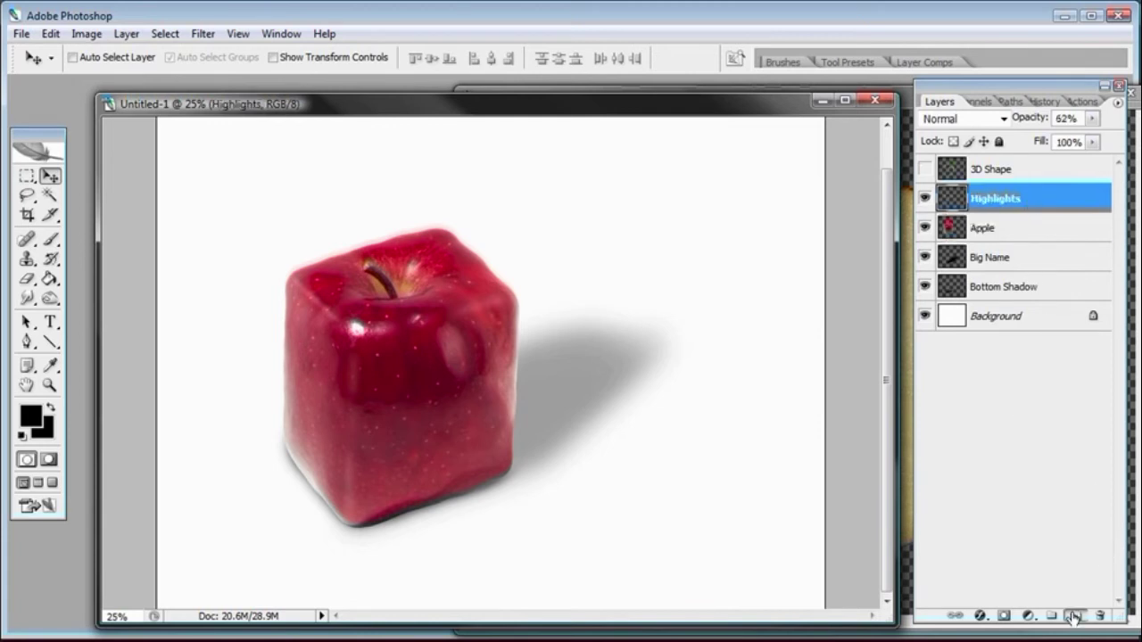
{"action": "left_click", "coordinate": [1076, 616]}
{"action": "double_click", "coordinate": [1004, 205]}
{"action": "type", "text": "Sliced Apple"}
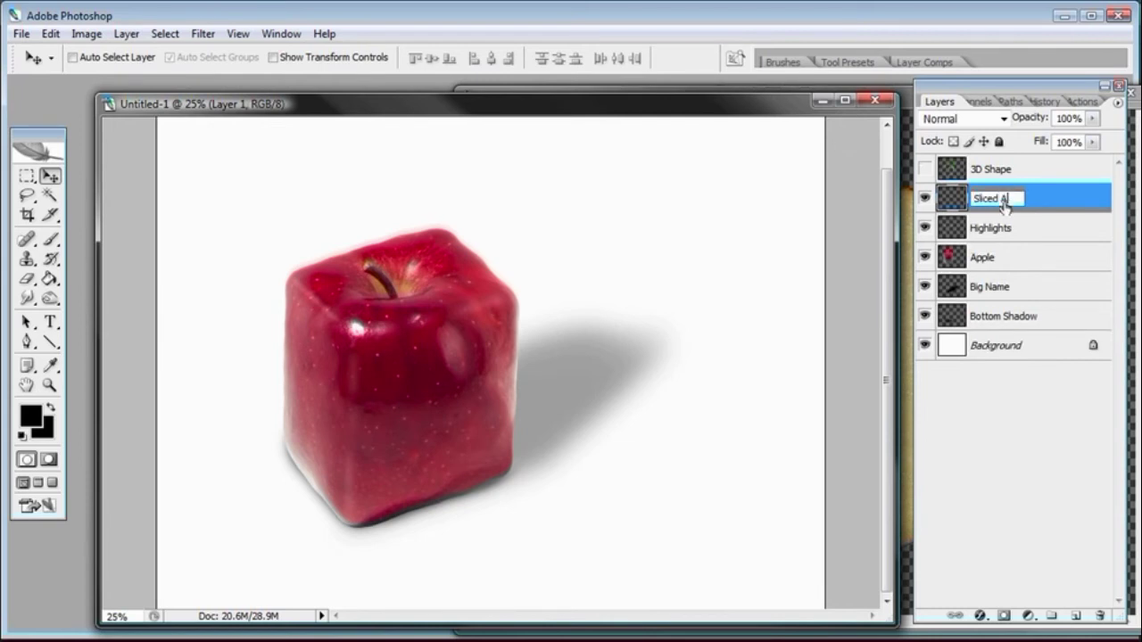
{"action": "key", "text": "Return"}
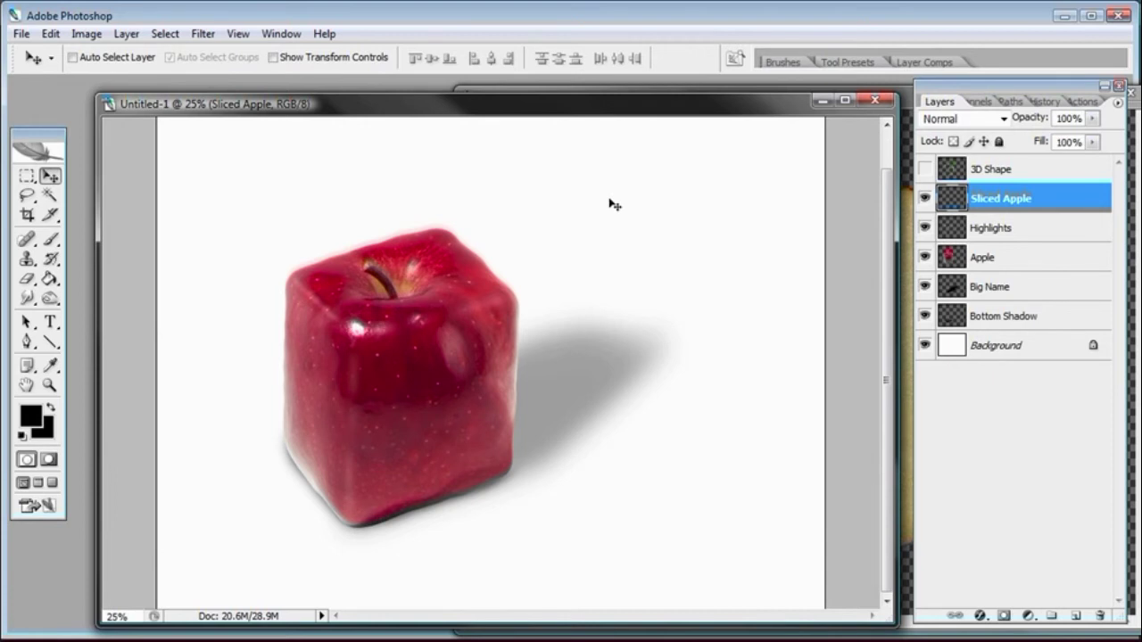
Choose the freehand Lasso tool and enlarge the view of the square apple to 33.3%
{"action": "left_click", "coordinate": [26, 198]}
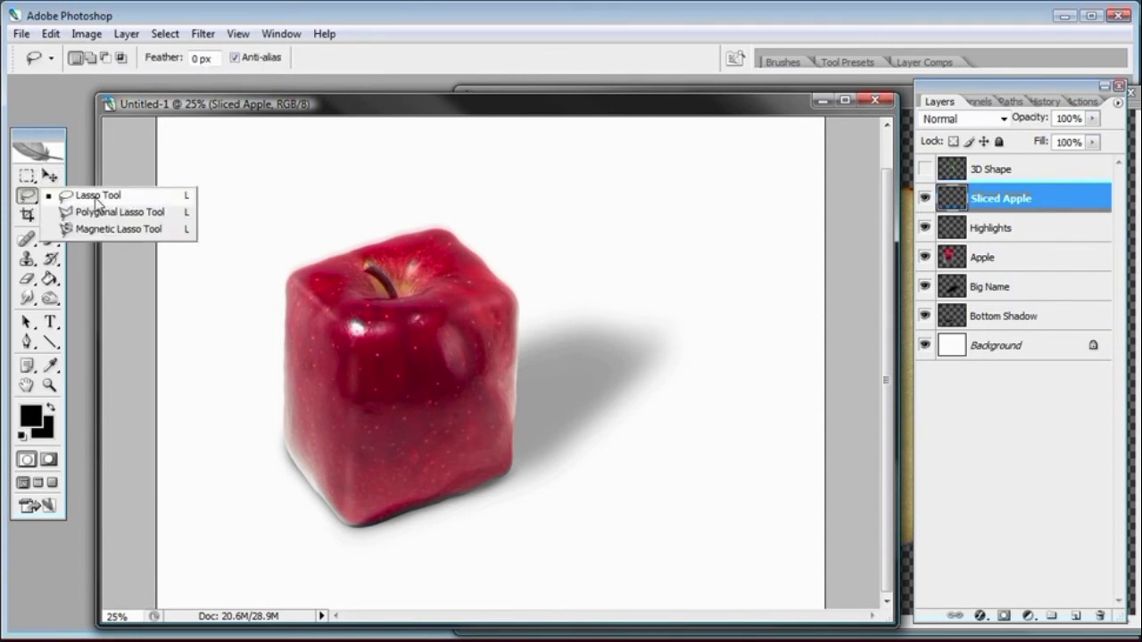
{"action": "left_click", "coordinate": [96, 198]}
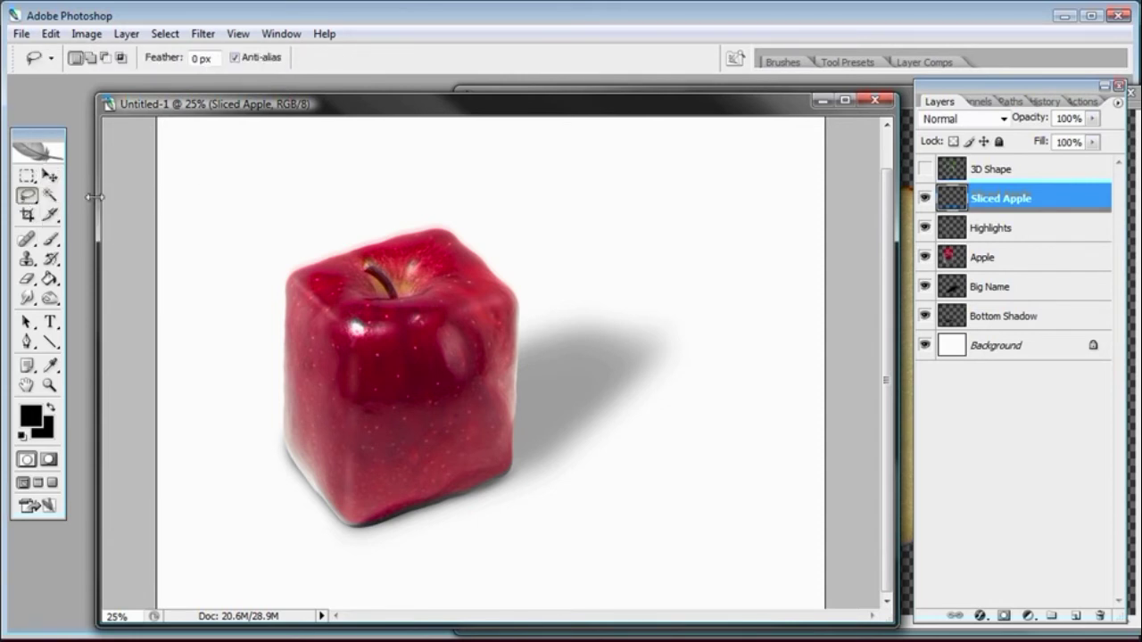
{"action": "key", "text": "z"}
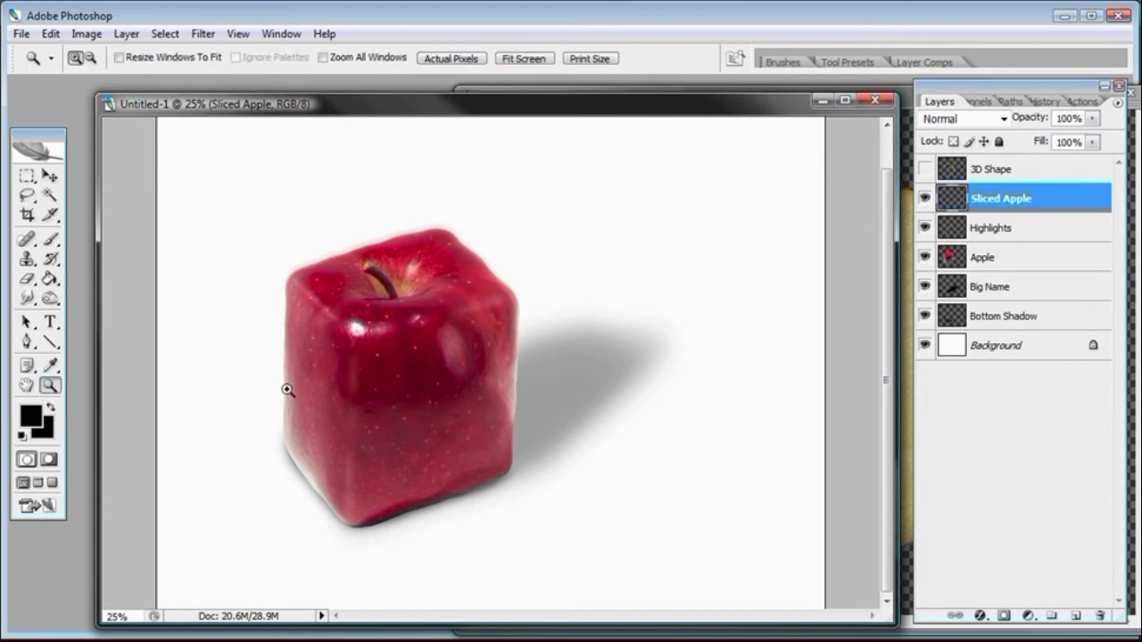
{"action": "left_click", "coordinate": [406, 379]}
{"action": "left_click", "coordinate": [28, 196]}
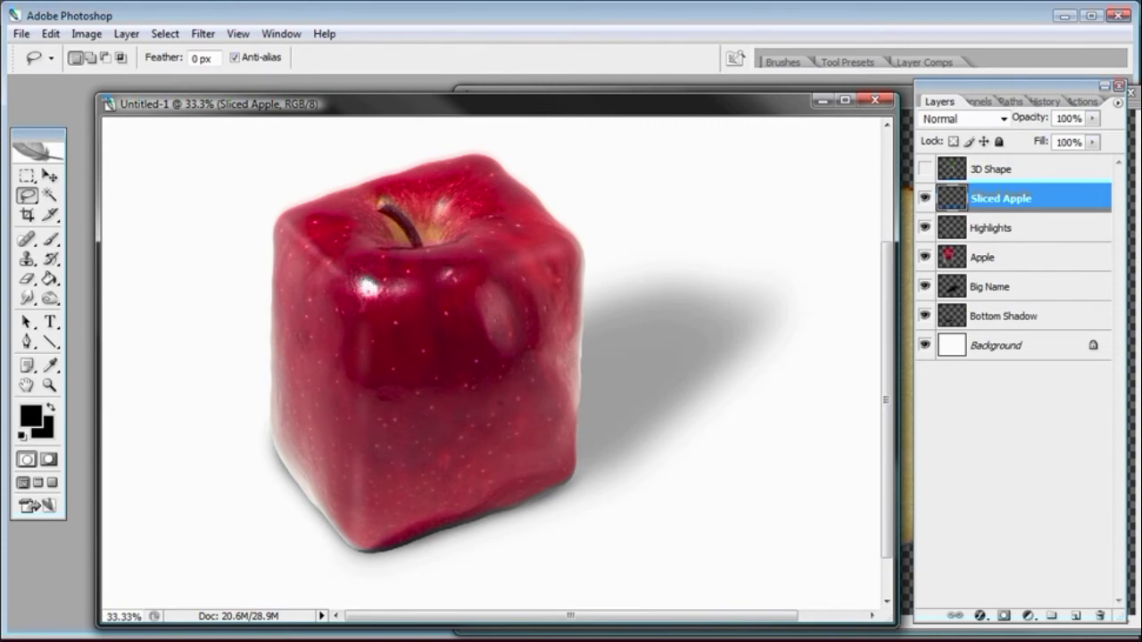
{"action": "key", "text": "u"}
{"action": "left_click_drag", "start_coordinate": [335, 282], "coordinate": [559, 220]}
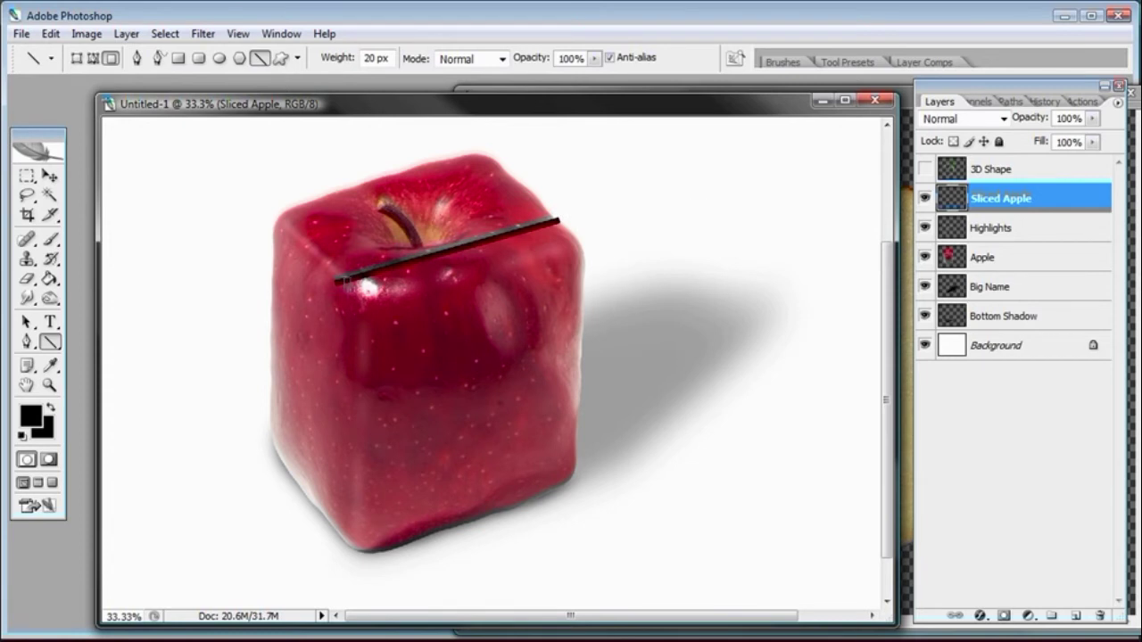
{"action": "left_click_drag", "start_coordinate": [345, 282], "coordinate": [346, 382]}
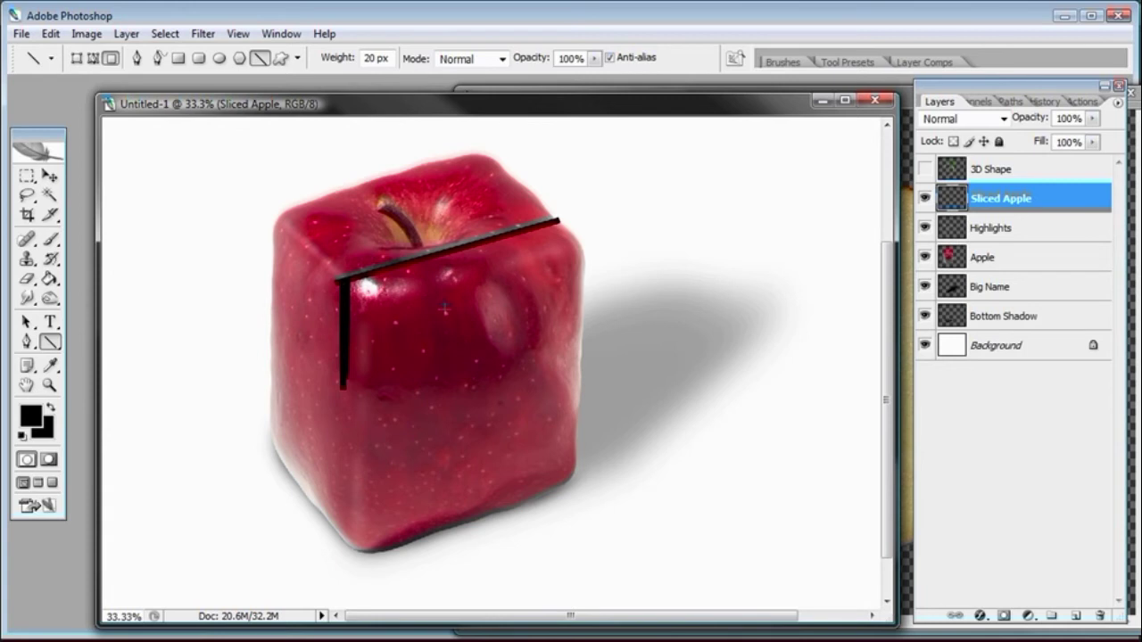
{"action": "key", "text": "ctrl+alt+z"}
{"action": "key", "text": "ctrl+alt+z"}
{"action": "key", "text": "ctrl+alt+z"}
{"action": "key", "text": "ctrl+alt+z"}
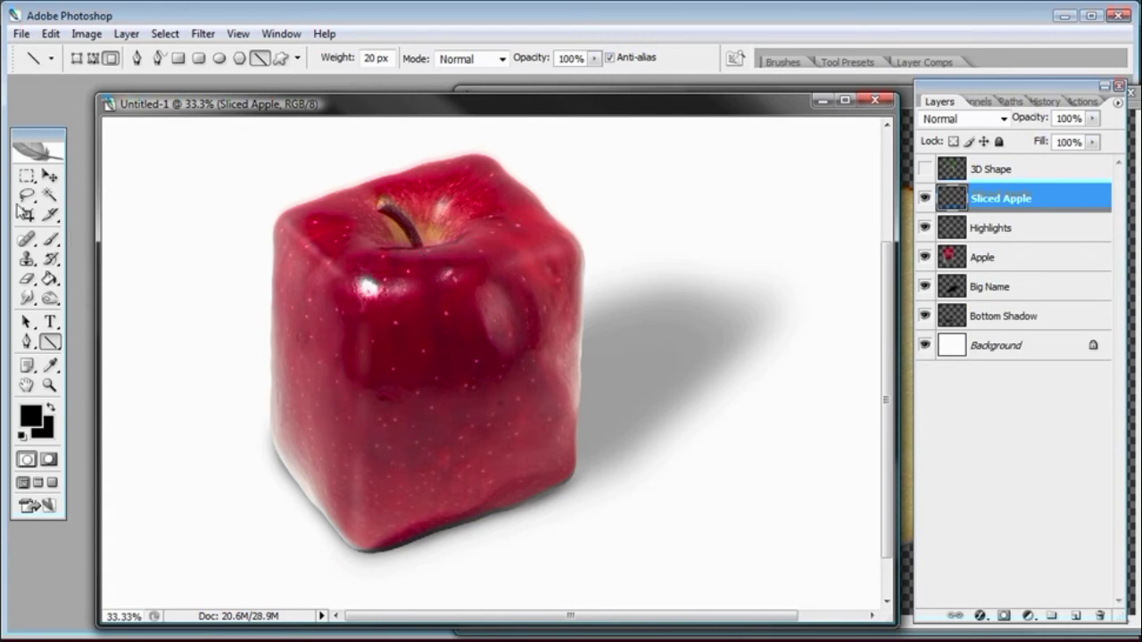
Trace a freehand Lasso selection around the square apple's front right face, following its edges and rounded corners
{"action": "left_click", "coordinate": [26, 195]}
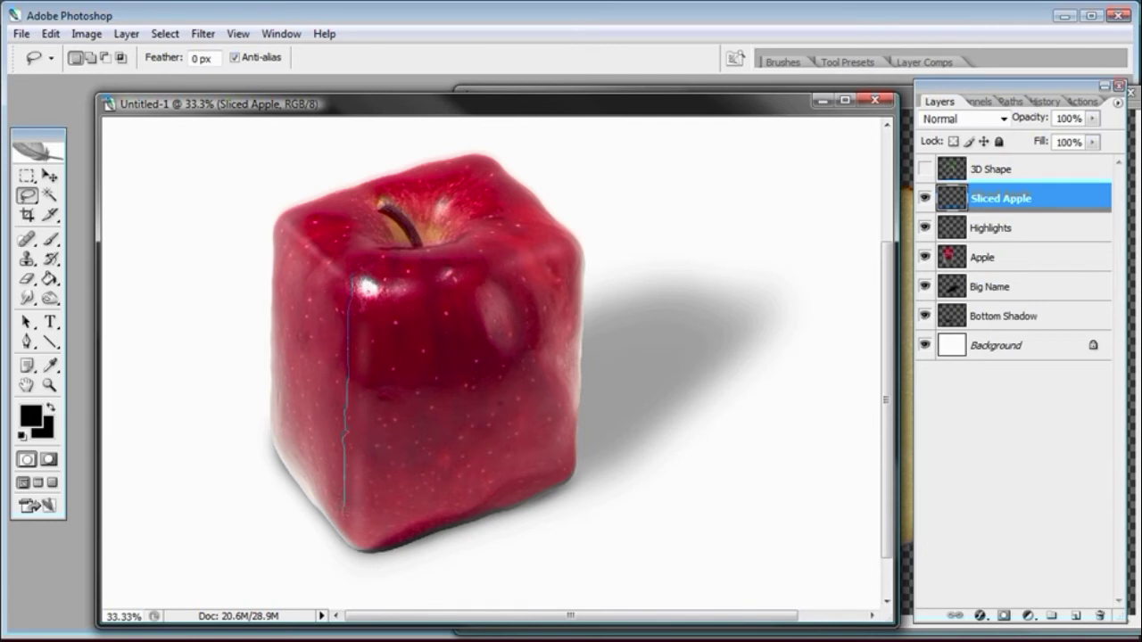
{"action": "mouse_move", "coordinate": [339, 535]}
{"action": "left_mouse_down"}
{"action": "mouse_move", "coordinate": [383, 554]}
{"action": "mouse_move", "coordinate": [547, 488]}
{"action": "left_mouse_up"}
{"action": "left_click_drag", "start_coordinate": [578, 441], "coordinate": [581, 348]}
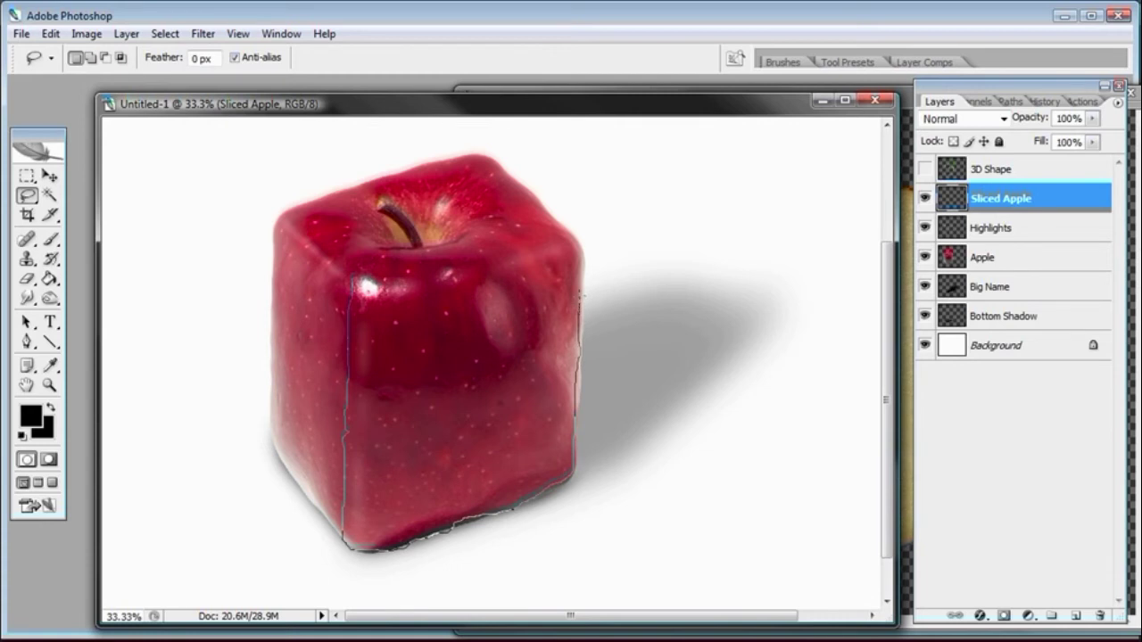
{"action": "mouse_move", "coordinate": [581, 293]}
{"action": "left_mouse_down"}
{"action": "mouse_move", "coordinate": [569, 223]}
{"action": "mouse_move", "coordinate": [520, 228]}
{"action": "left_mouse_up"}
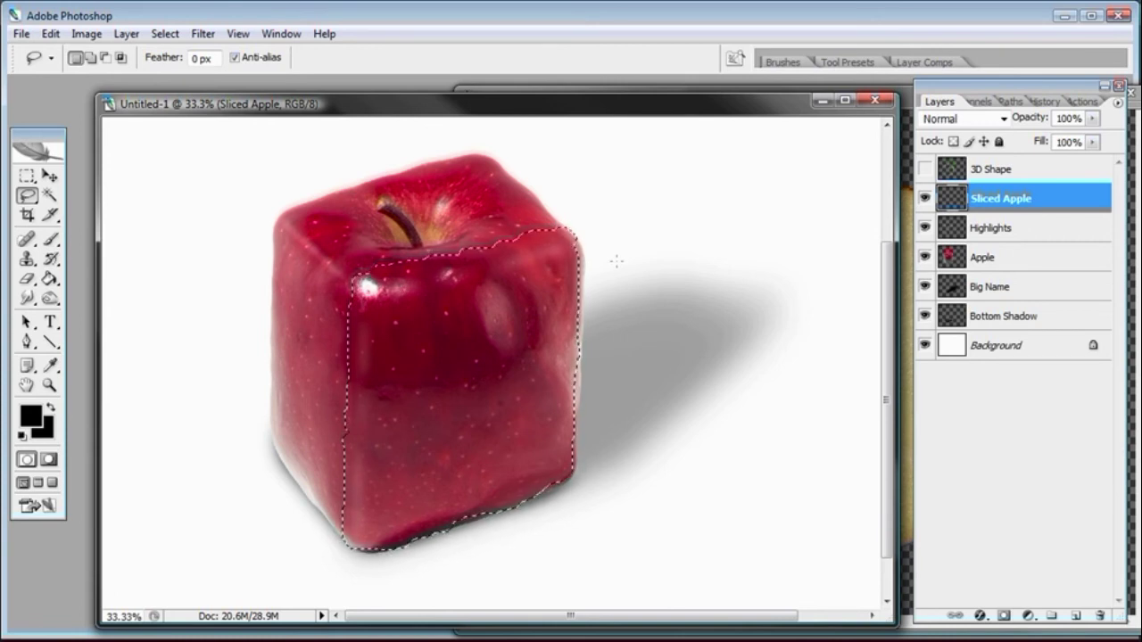
Copy the entire SlicedApple.psd image, then close that document to return to Untitled-1
{"action": "left_click", "coordinate": [905, 105]}
{"action": "left_click_drag", "start_coordinate": [879, 109], "coordinate": [586, 115]}
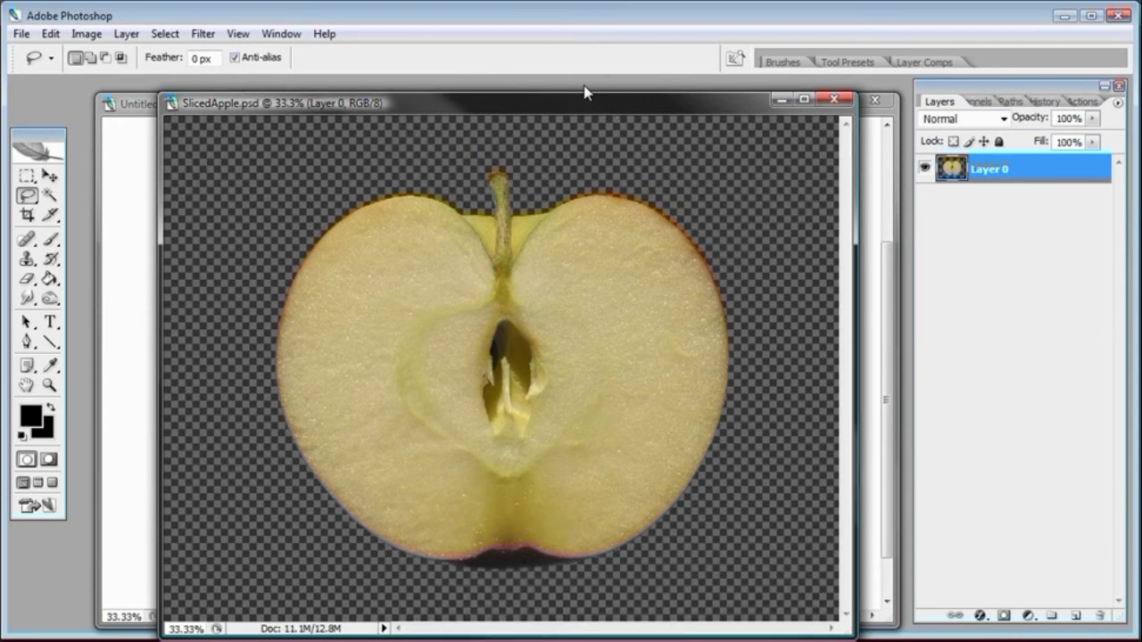
{"action": "left_click", "coordinate": [165, 34]}
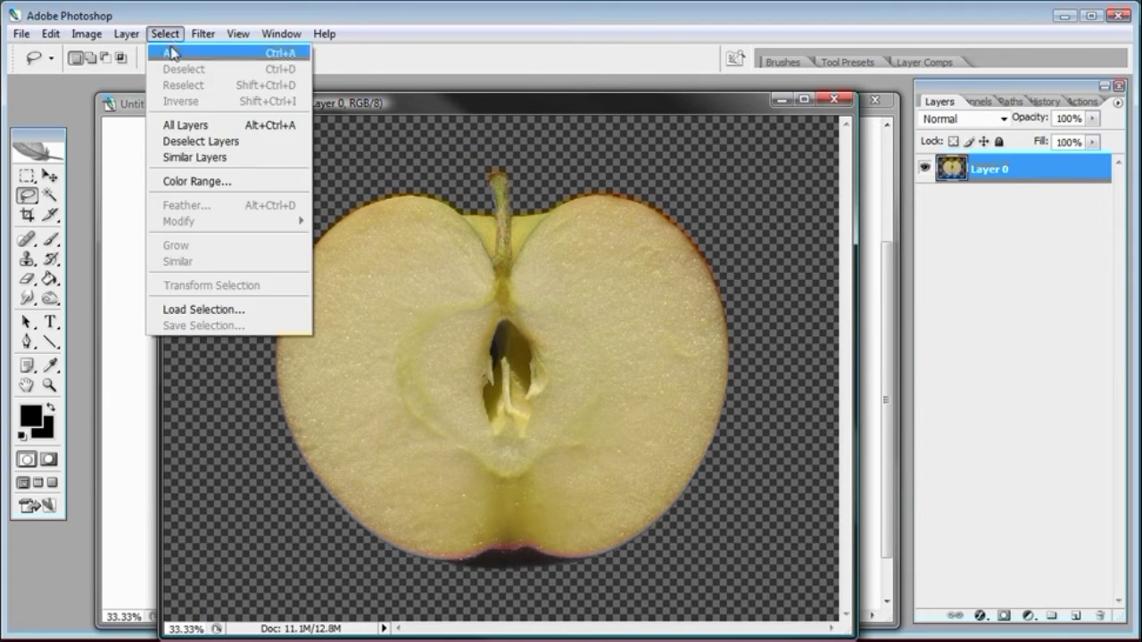
{"action": "left_click", "coordinate": [171, 53]}
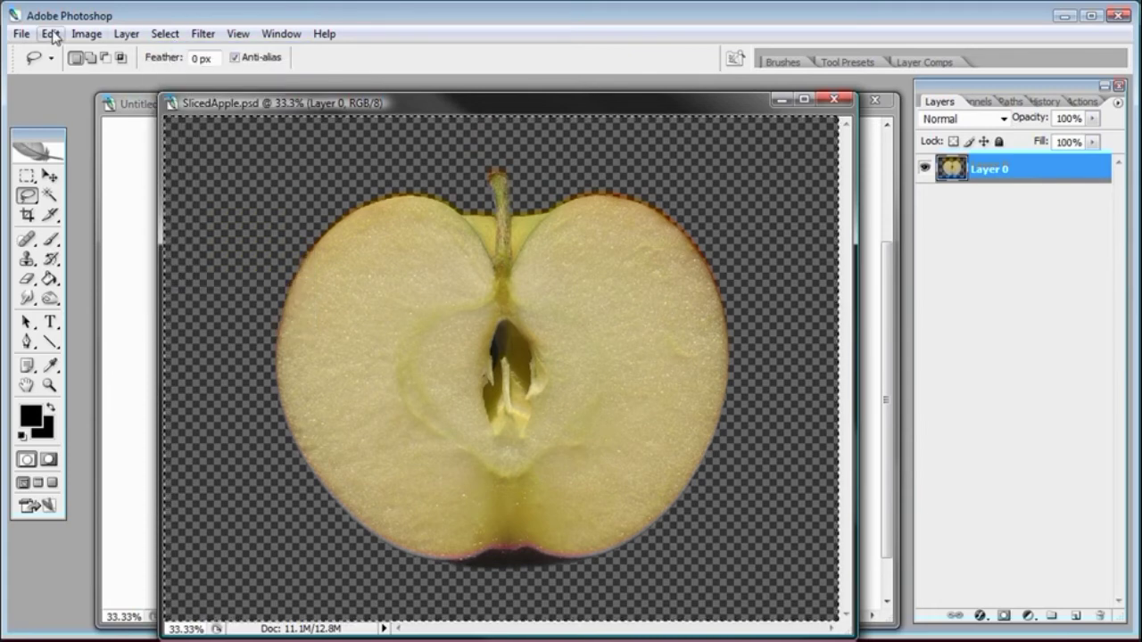
{"action": "left_click", "coordinate": [51, 34]}
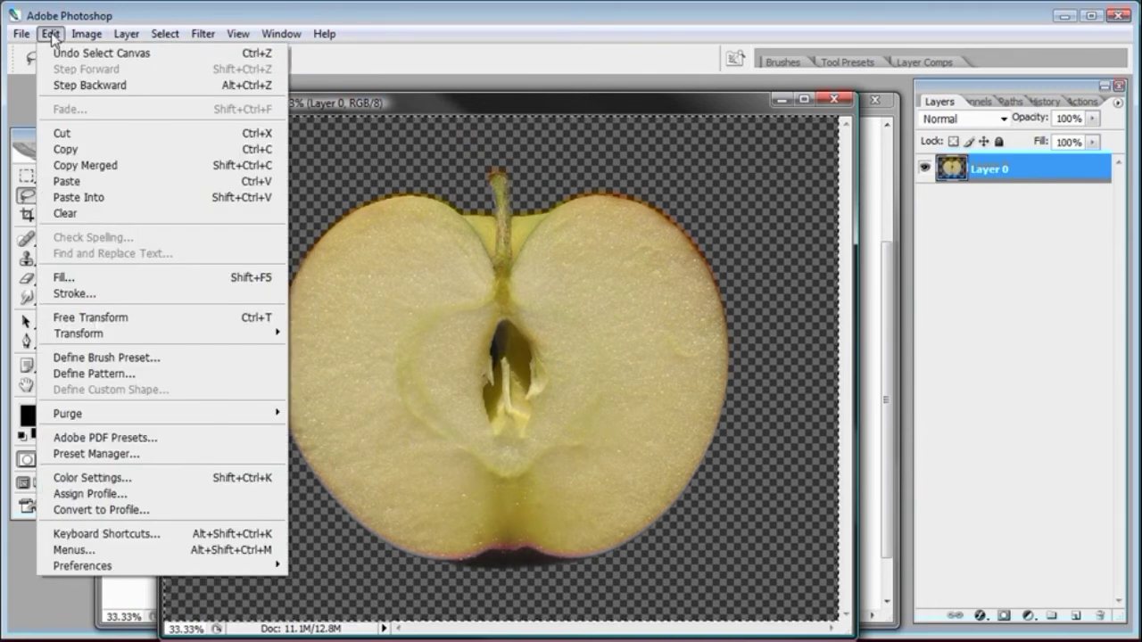
{"action": "left_click", "coordinate": [73, 149]}
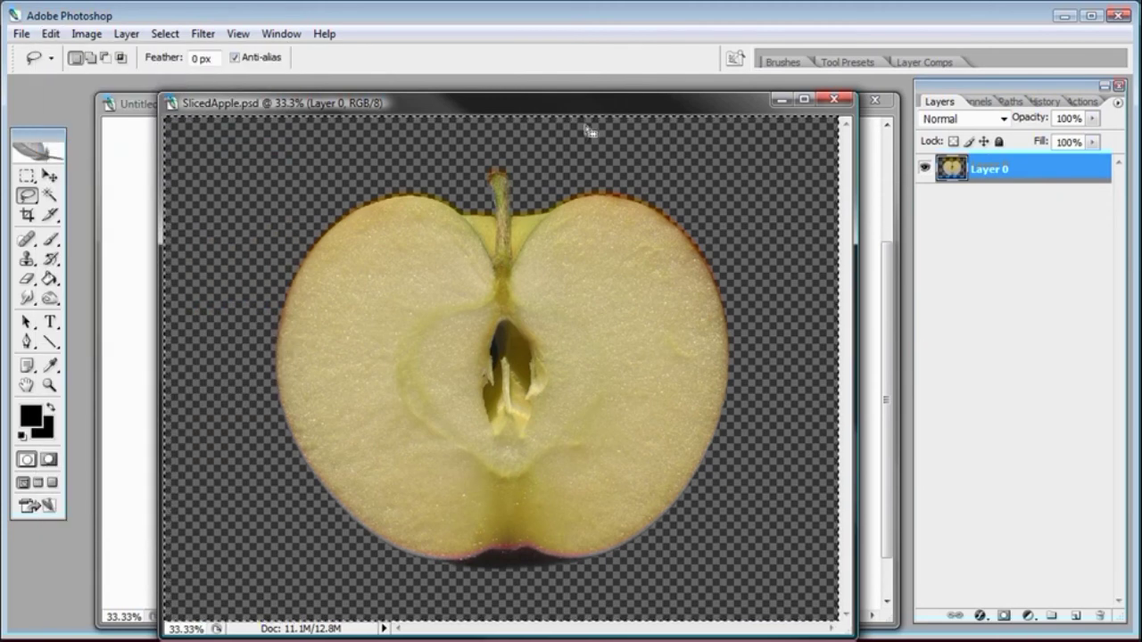
{"action": "left_click", "coordinate": [834, 99]}
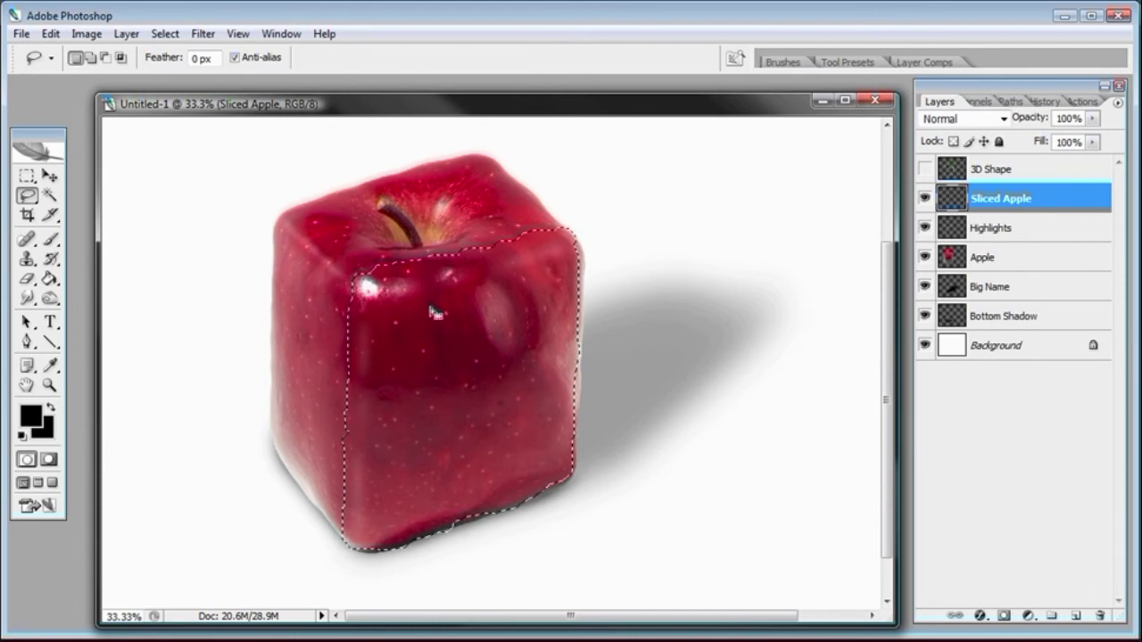
Paste the copied apple slice into the front face selection and shift it slightly up and left inside its mask
{"action": "left_click", "coordinate": [51, 35]}
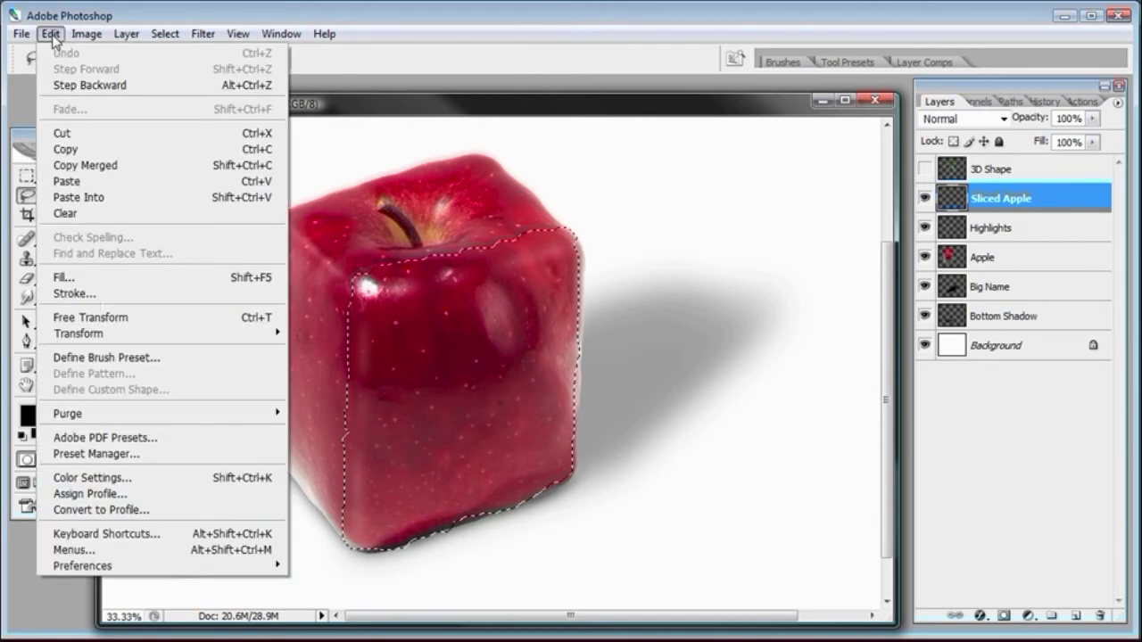
{"action": "left_click", "coordinate": [69, 197]}
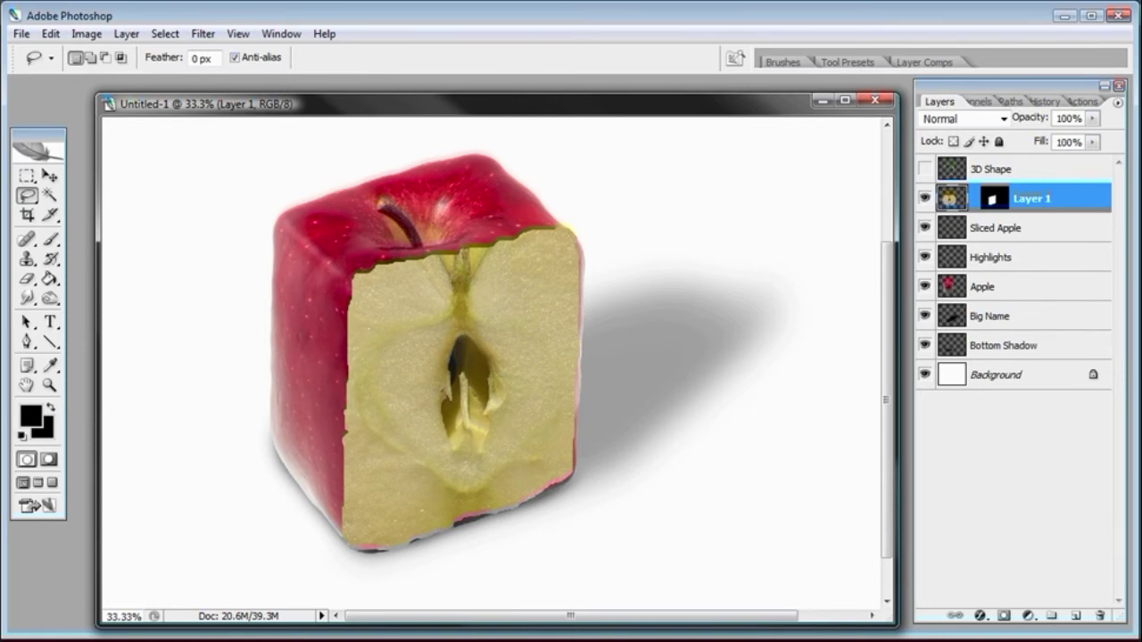
{"action": "key", "text": "ctrl+minus"}
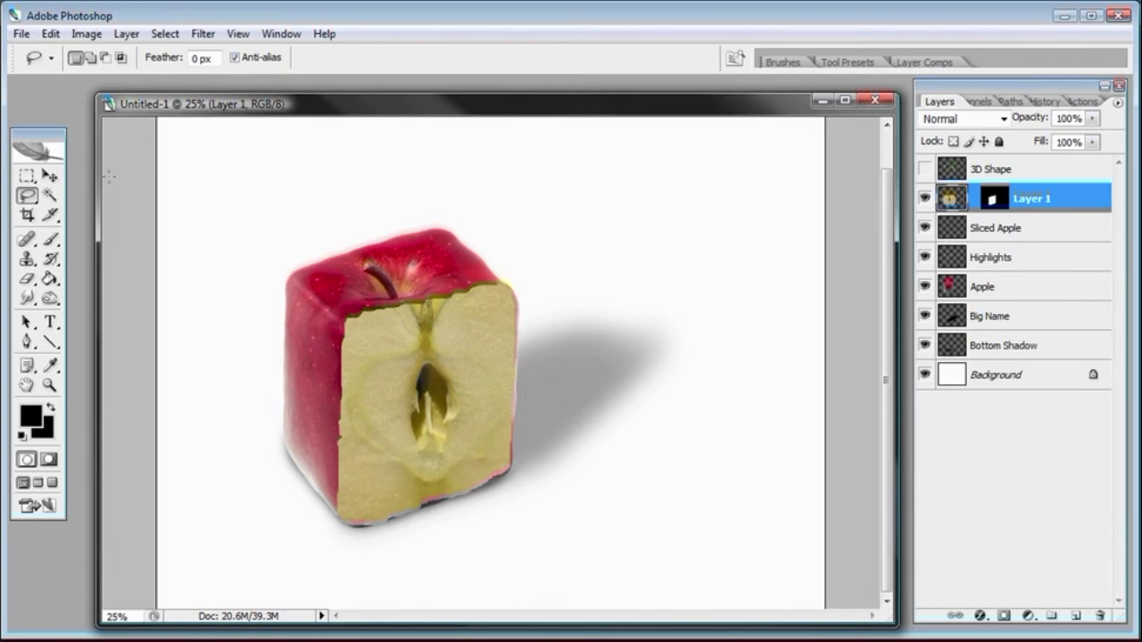
{"action": "left_click", "coordinate": [50, 176]}
{"action": "mouse_move", "coordinate": [412, 356]}
{"action": "left_mouse_down"}
{"action": "mouse_move", "coordinate": [390, 360]}
{"action": "mouse_move", "coordinate": [435, 328]}
{"action": "mouse_move", "coordinate": [401, 350]}
{"action": "left_mouse_up"}
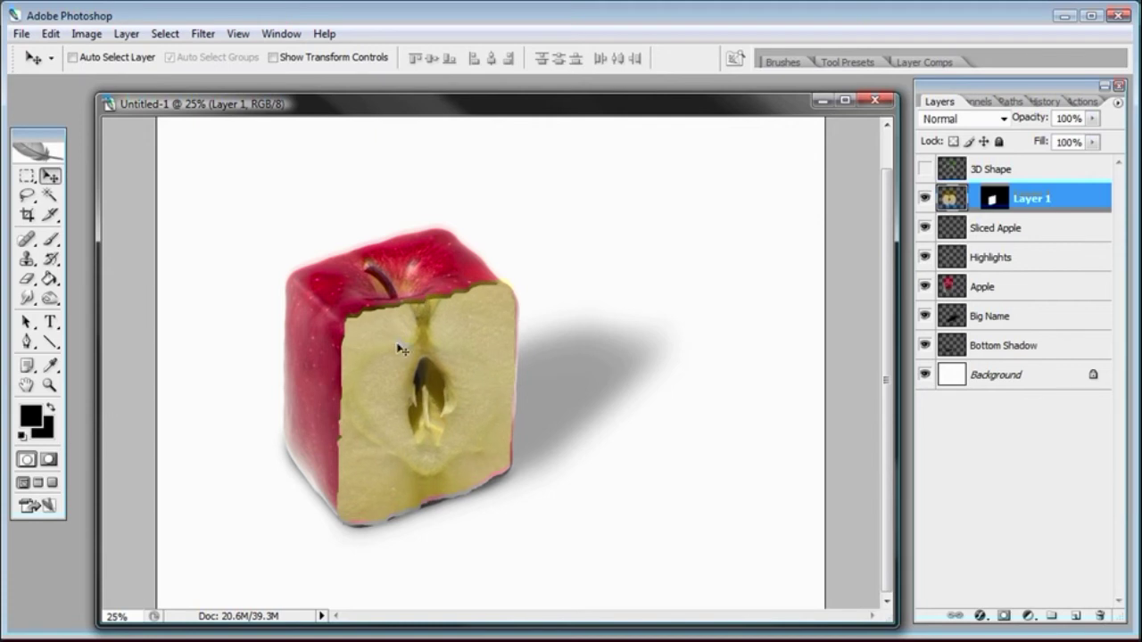
{"action": "mouse_move", "coordinate": [401, 349]}
{"action": "left_mouse_down"}
{"action": "mouse_move", "coordinate": [405, 334]}
{"action": "mouse_move", "coordinate": [395, 336]}
{"action": "left_mouse_up"}
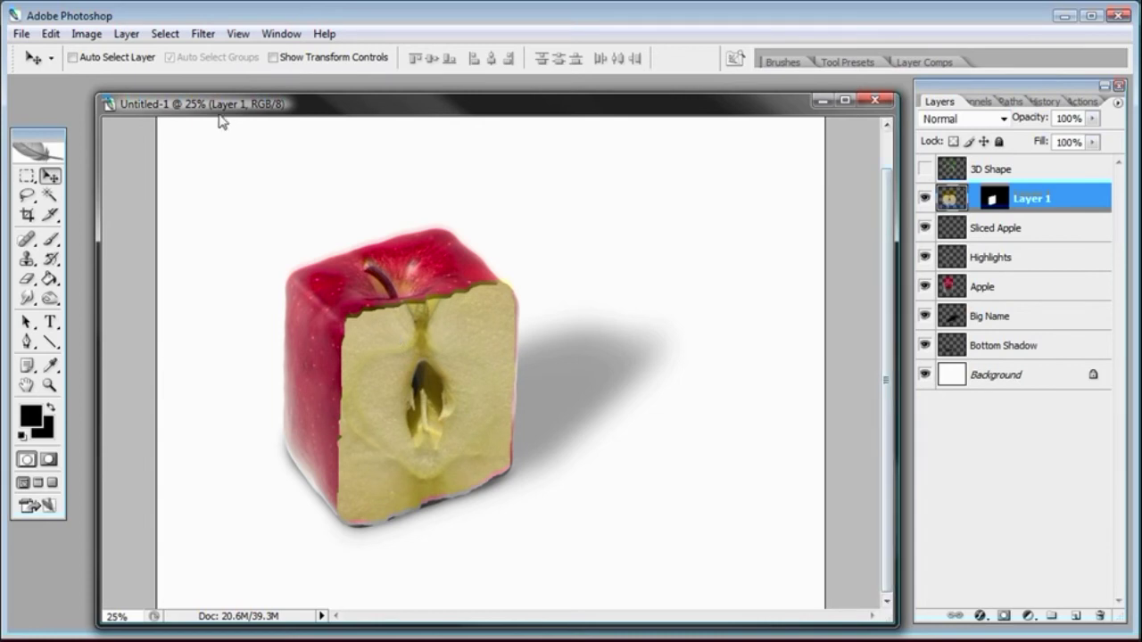
Scale the pasted slice image on Layer 1 evenly to 88.1% about its center
{"action": "left_click", "coordinate": [50, 34]}
{"action": "mouse_move", "coordinate": [76, 339]}
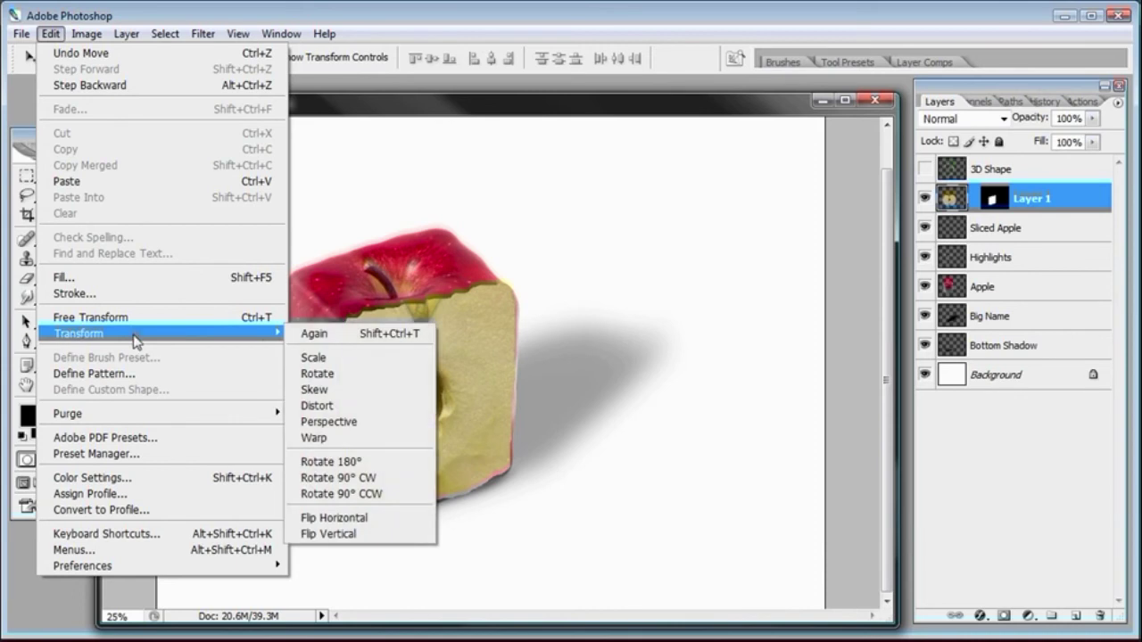
{"action": "left_click", "coordinate": [313, 357]}
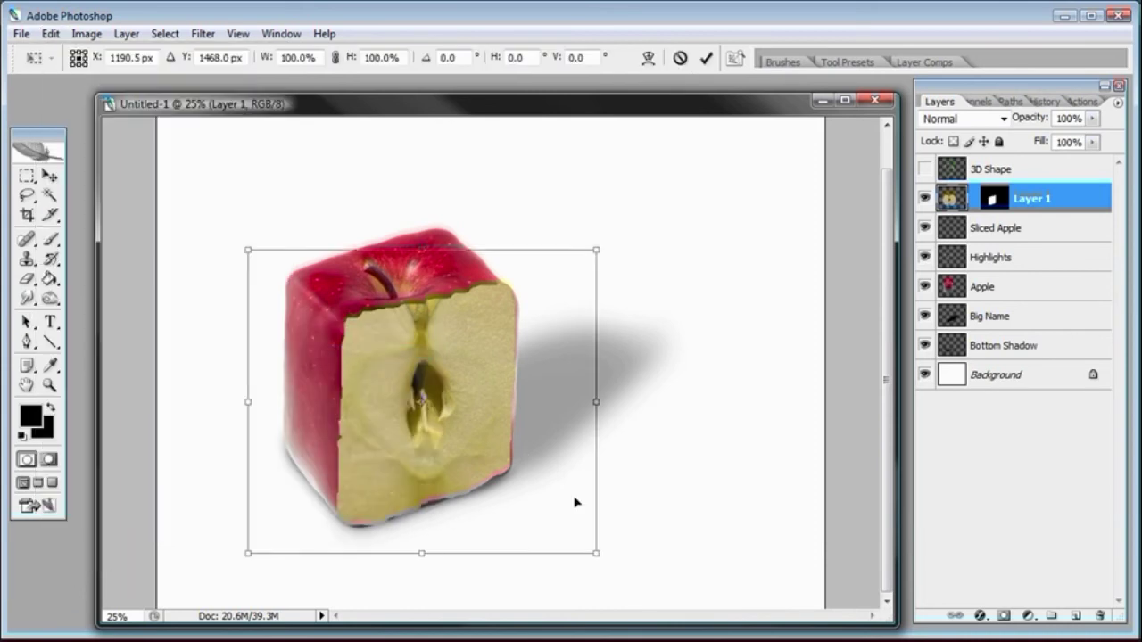
{"action": "left_click_drag", "start_coordinate": [596, 554], "coordinate": [573, 536]}
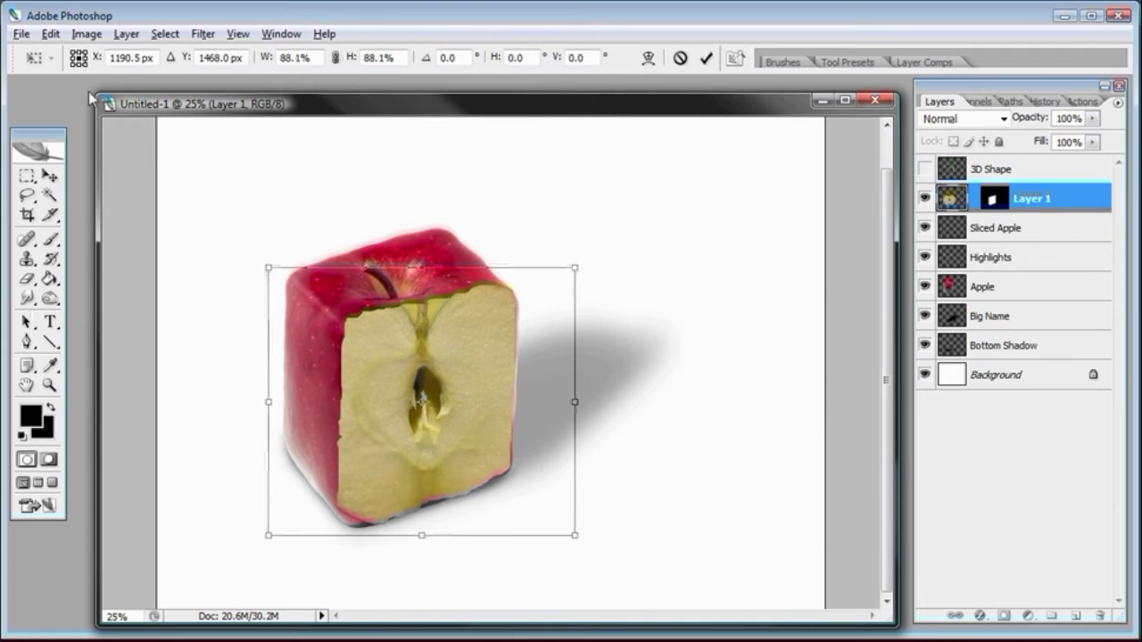
Distort the slice image by its corners so its top and bottom edges slant up to the right like the front face
{"action": "left_click", "coordinate": [51, 34]}
{"action": "mouse_move", "coordinate": [112, 335]}
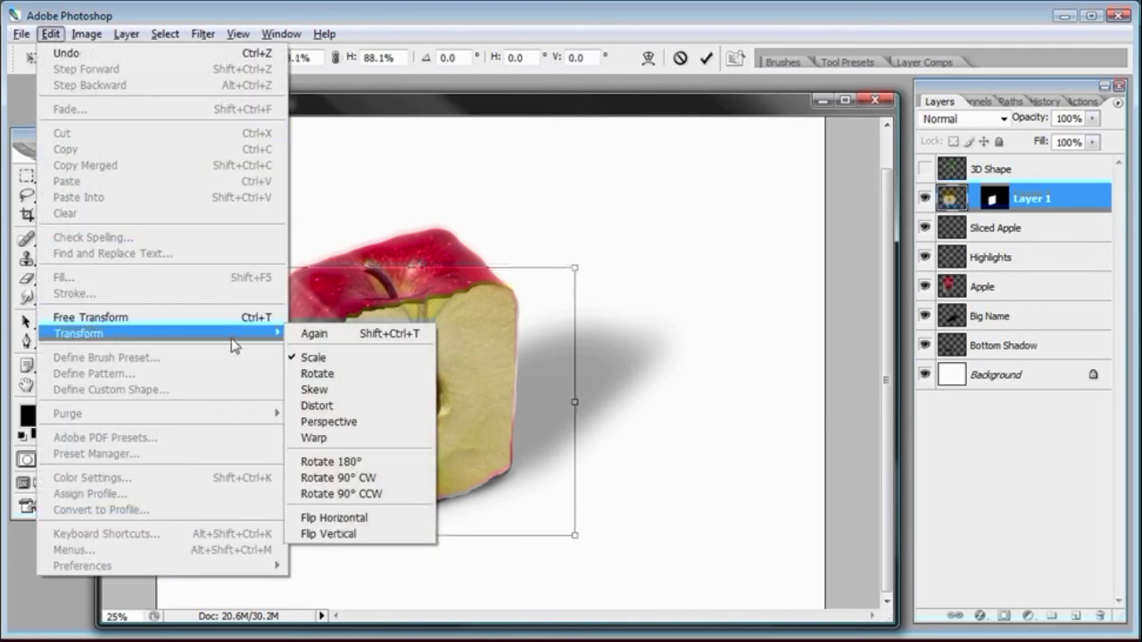
{"action": "left_click", "coordinate": [341, 412]}
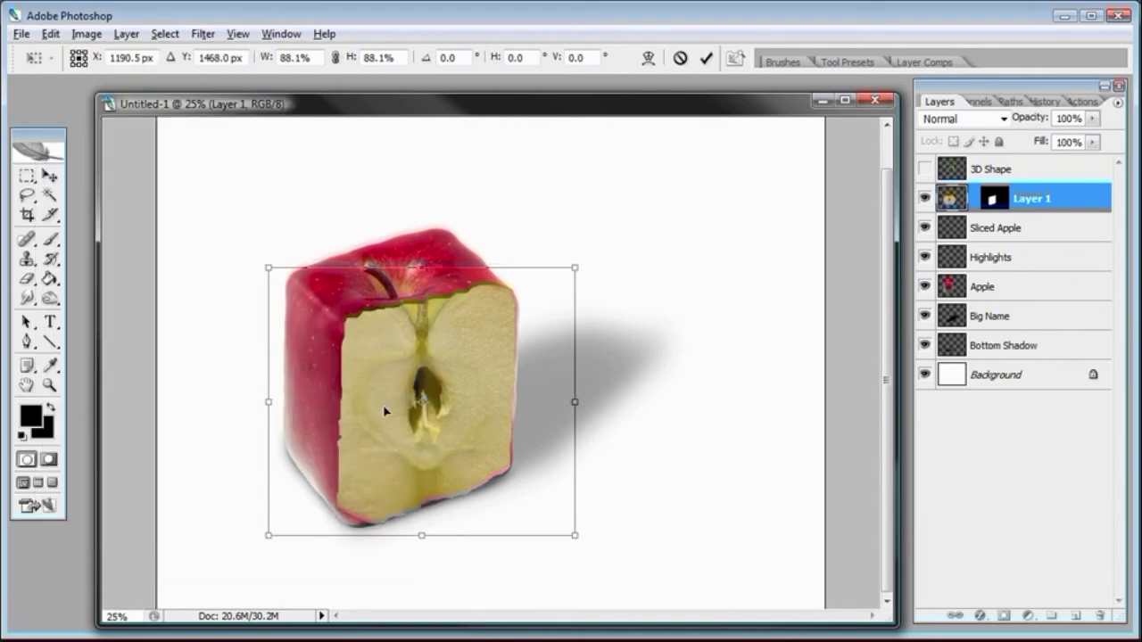
{"action": "left_click_drag", "start_coordinate": [577, 274], "coordinate": [564, 269]}
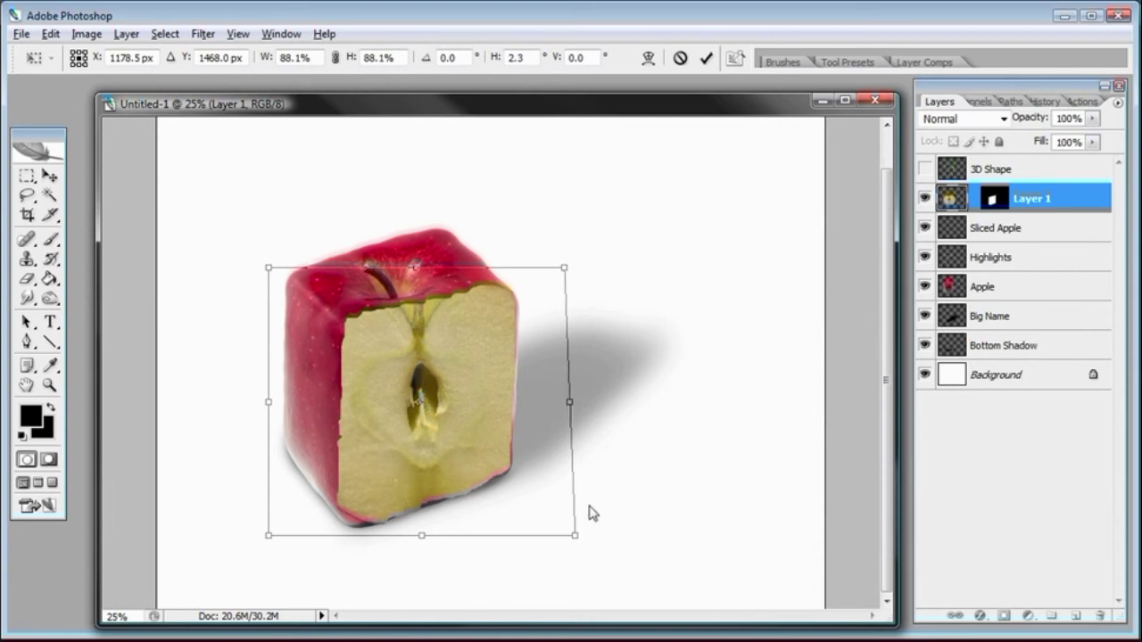
{"action": "left_click_drag", "start_coordinate": [574, 539], "coordinate": [551, 522]}
{"action": "left_click_drag", "start_coordinate": [270, 275], "coordinate": [253, 291]}
{"action": "mouse_move", "coordinate": [567, 268]}
{"action": "left_mouse_down"}
{"action": "mouse_move", "coordinate": [561, 245]}
{"action": "mouse_move", "coordinate": [554, 259]}
{"action": "left_mouse_up"}
{"action": "mouse_move", "coordinate": [512, 375]}
{"action": "left_mouse_down"}
{"action": "mouse_move", "coordinate": [528, 358]}
{"action": "mouse_move", "coordinate": [524, 374]}
{"action": "left_mouse_up"}
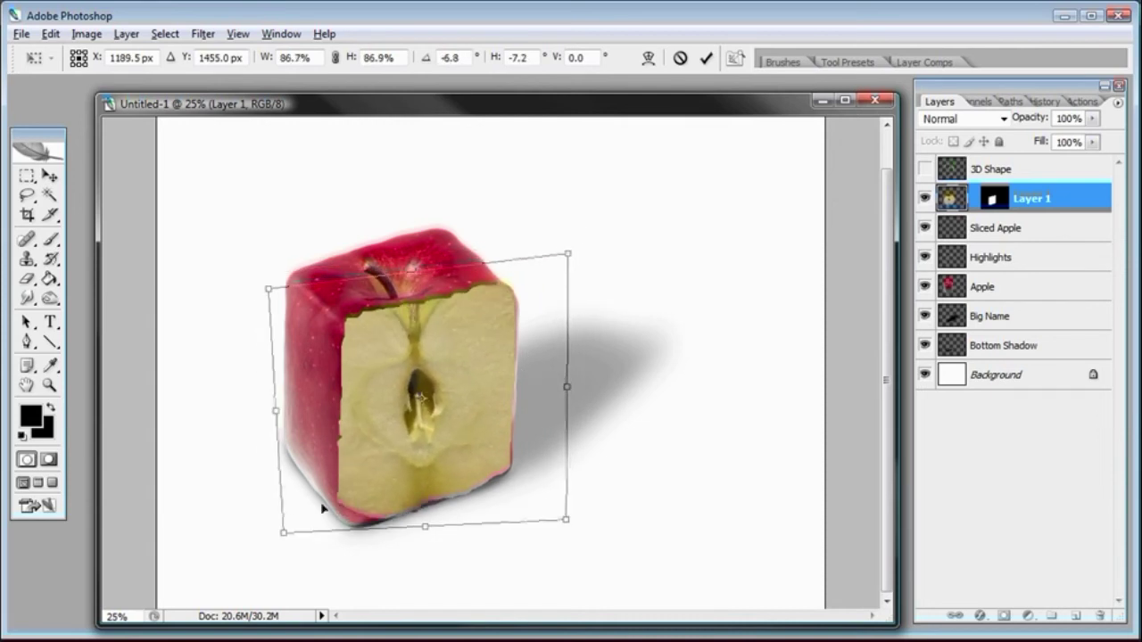
{"action": "left_click_drag", "start_coordinate": [283, 536], "coordinate": [282, 583]}
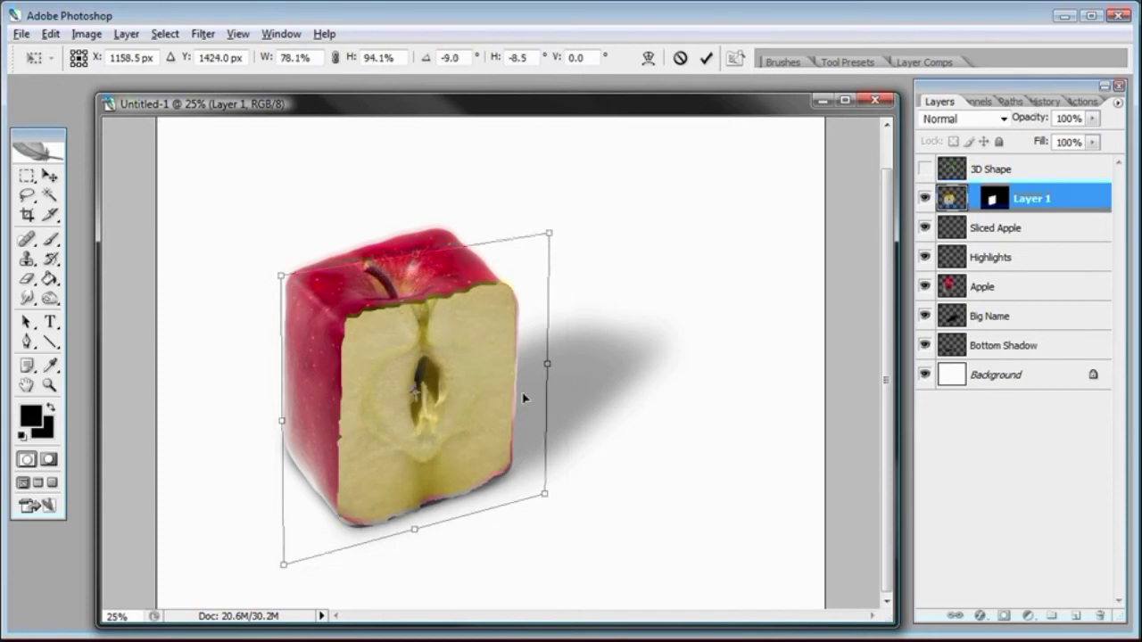
Refine the slice image's corners and position to match the front face's perspective, and apply the transformation
{"action": "left_click_drag", "start_coordinate": [416, 256], "coordinate": [415, 262]}
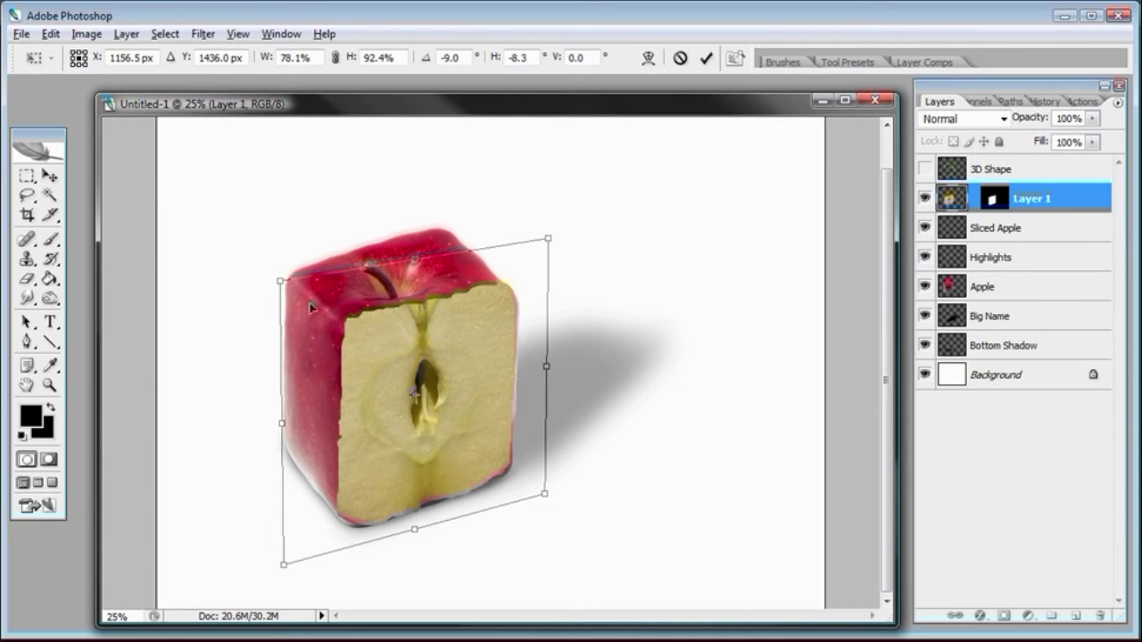
{"action": "mouse_move", "coordinate": [280, 284]}
{"action": "left_mouse_down"}
{"action": "mouse_move", "coordinate": [273, 296]}
{"action": "mouse_move", "coordinate": [280, 288]}
{"action": "left_mouse_up"}
{"action": "mouse_move", "coordinate": [548, 239]}
{"action": "left_mouse_down"}
{"action": "mouse_move", "coordinate": [543, 259]}
{"action": "mouse_move", "coordinate": [523, 253]}
{"action": "mouse_move", "coordinate": [537, 246]}
{"action": "left_mouse_up"}
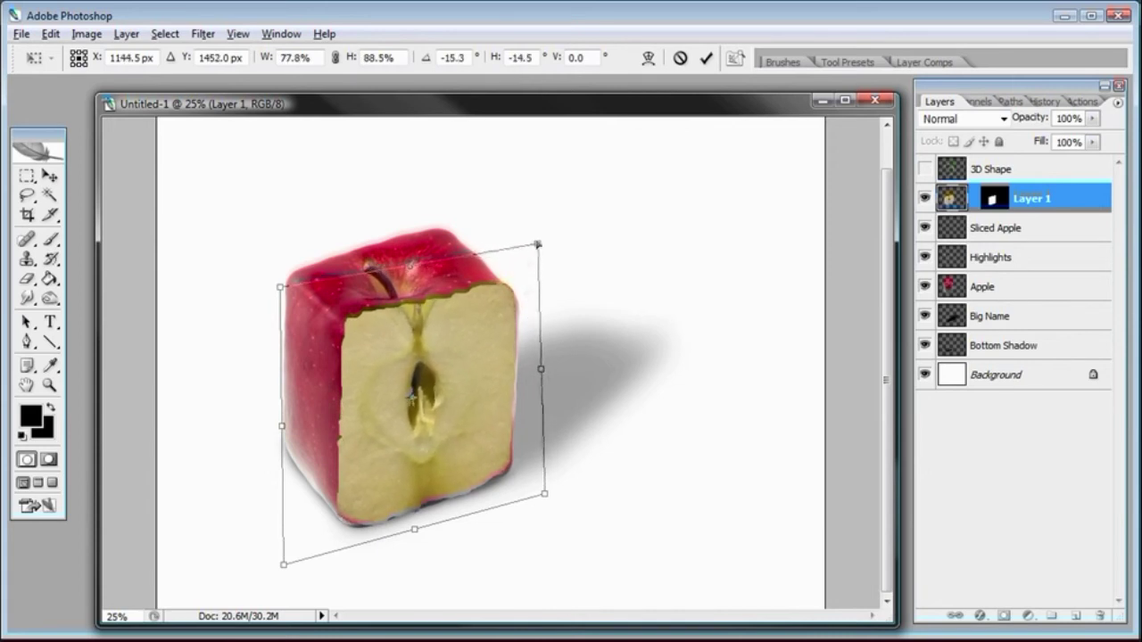
{"action": "left_click_drag", "start_coordinate": [503, 356], "coordinate": [503, 349]}
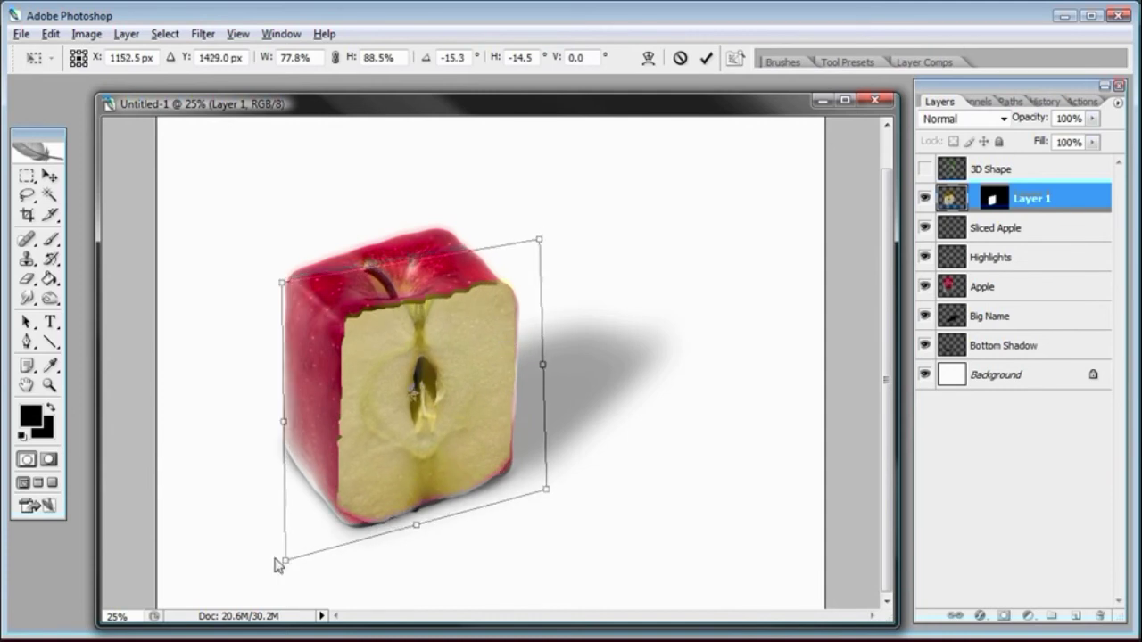
{"action": "mouse_move", "coordinate": [282, 564]}
{"action": "left_mouse_down"}
{"action": "mouse_move", "coordinate": [274, 588]}
{"action": "mouse_move", "coordinate": [293, 576]}
{"action": "left_mouse_up"}
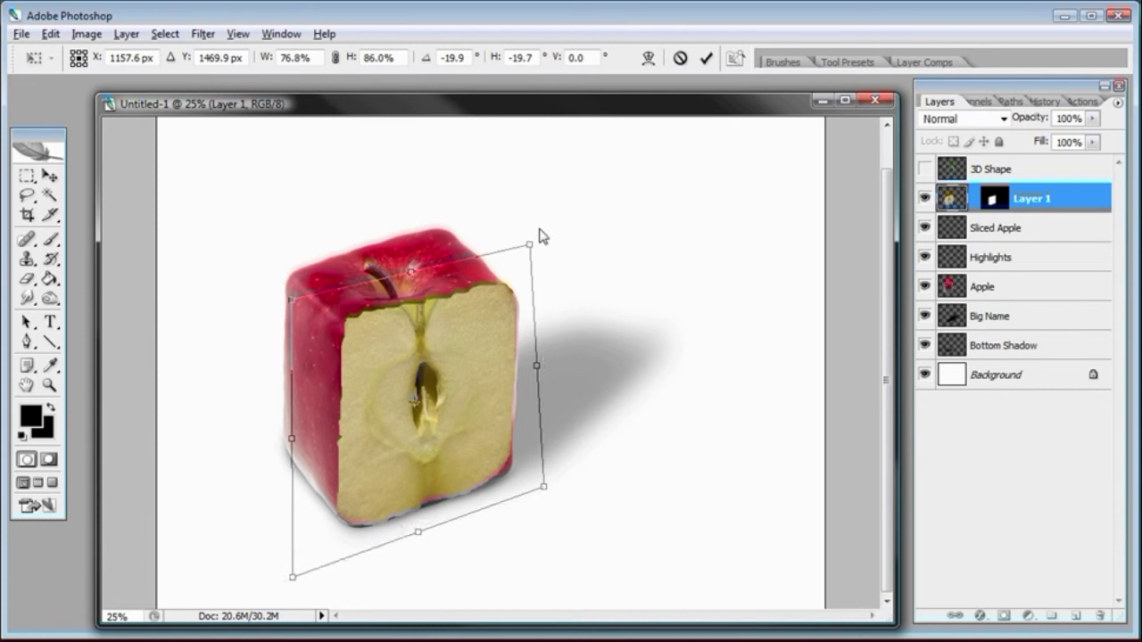
{"action": "key", "text": "Return"}
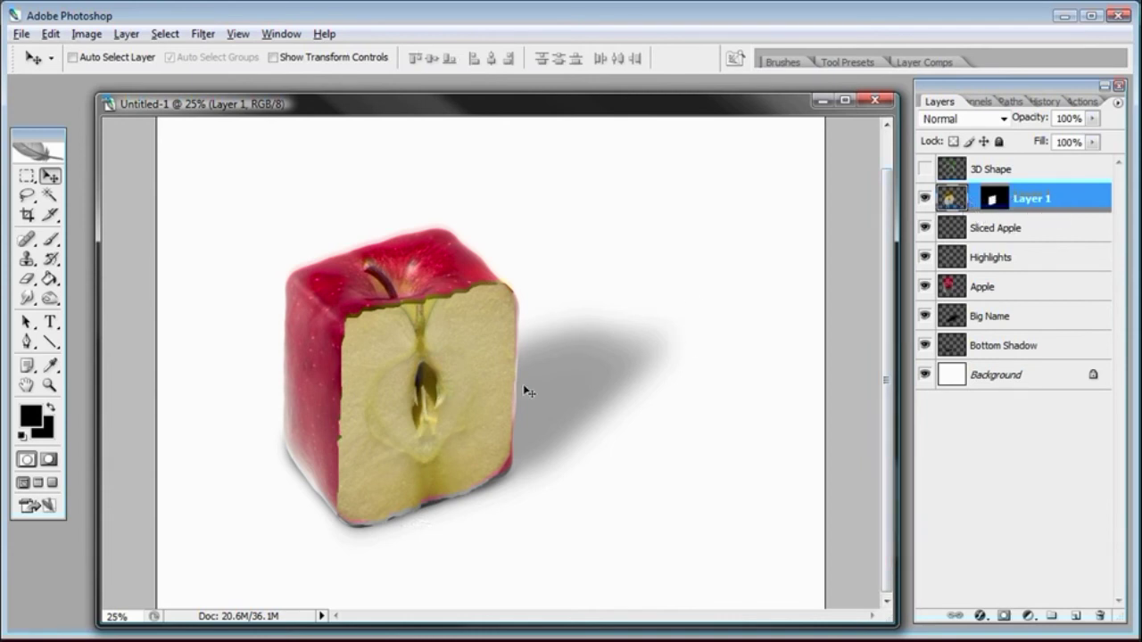
Delete the empty Sliced Apple layer and rename the masked Layer 1 as Sliced Apple
{"action": "key", "text": "z"}
{"action": "left_click", "coordinate": [476, 395]}
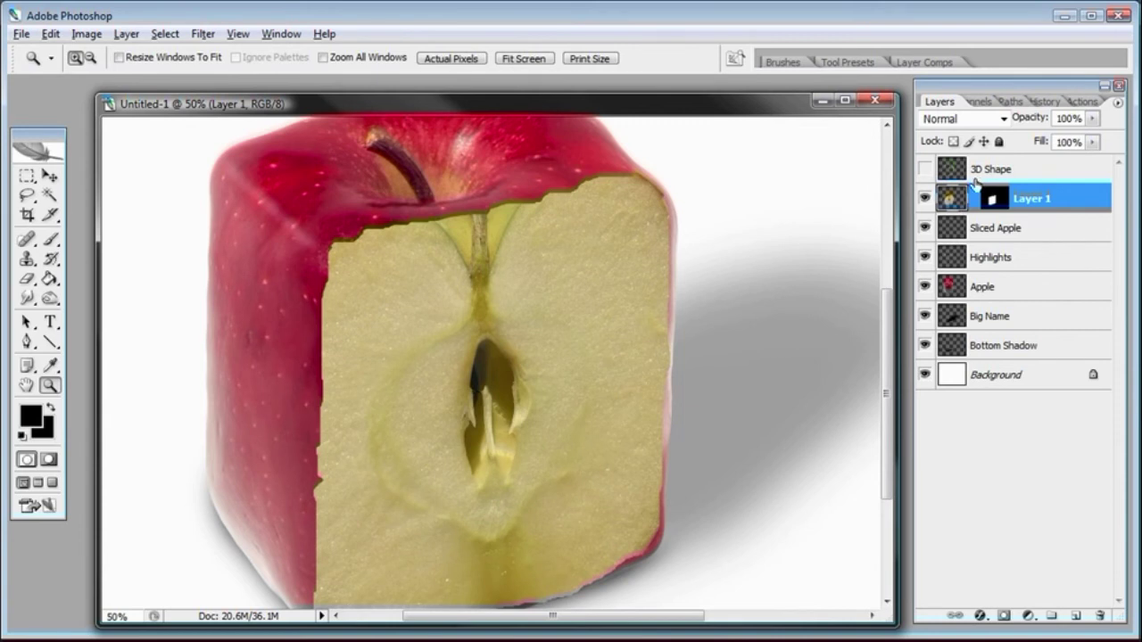
{"action": "left_click", "coordinate": [949, 232]}
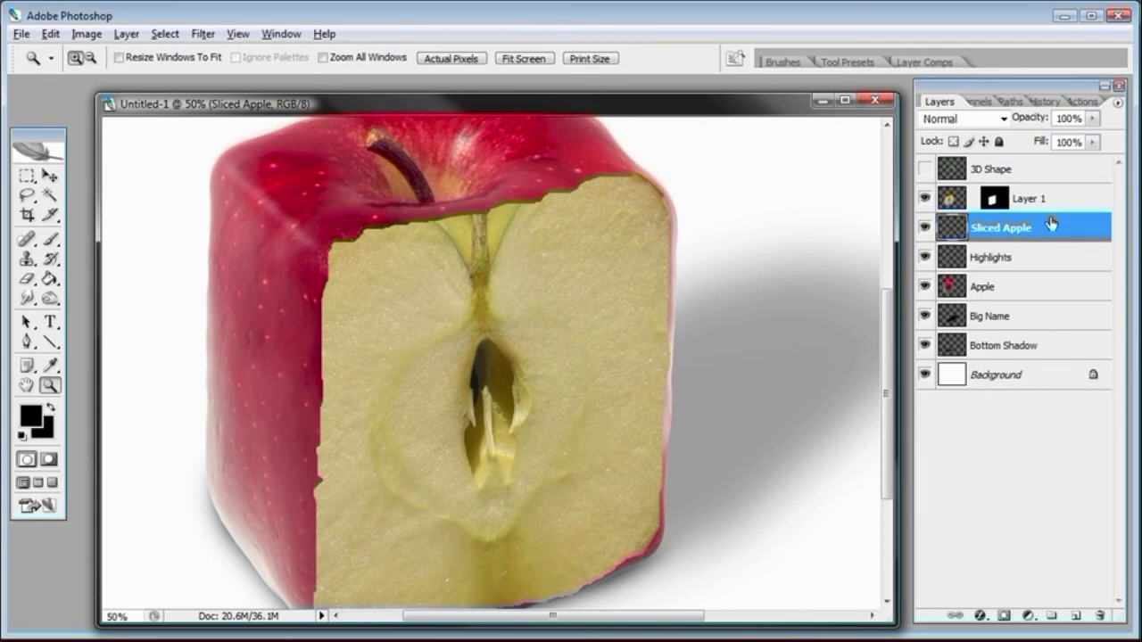
{"action": "left_click_drag", "start_coordinate": [1020, 233], "coordinate": [1101, 616]}
{"action": "double_click", "coordinate": [1040, 199]}
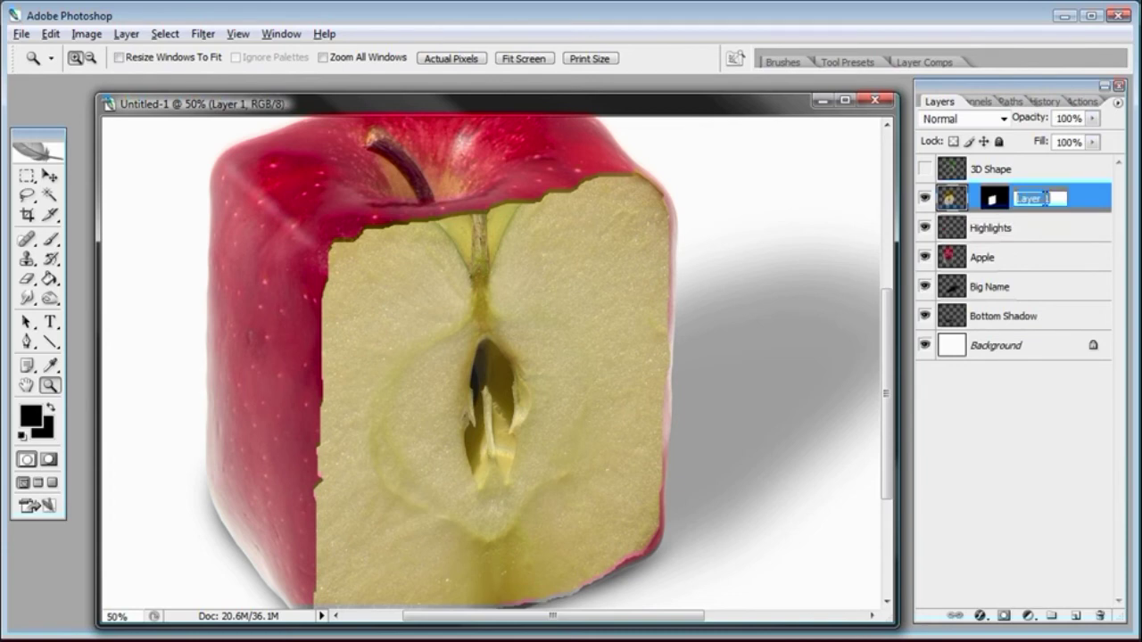
{"action": "type", "text": "Sliced Apple"}
{"action": "key", "text": "Return"}
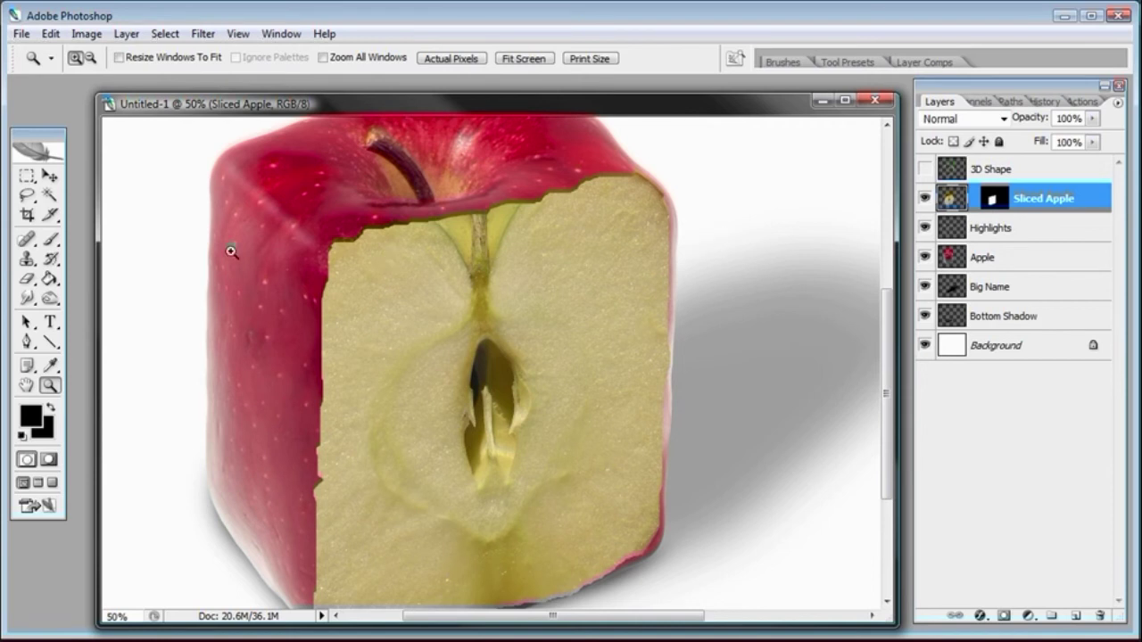
Choose the Healing Brush with a 151 px diameter and 0% hardness
{"action": "left_click", "coordinate": [29, 242]}
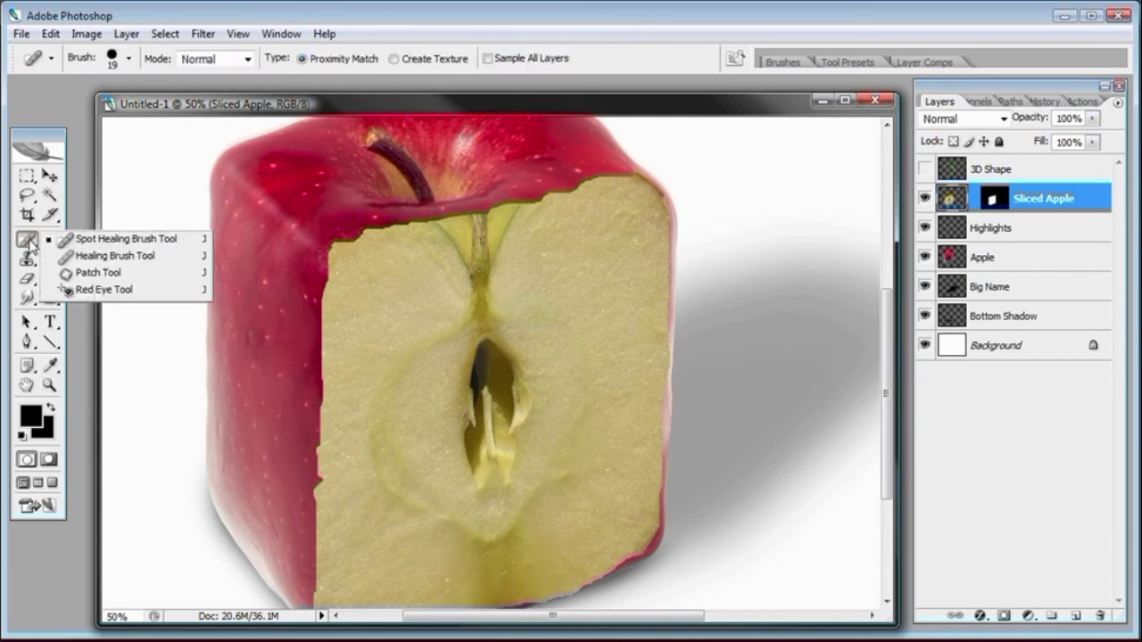
{"action": "left_click", "coordinate": [89, 256]}
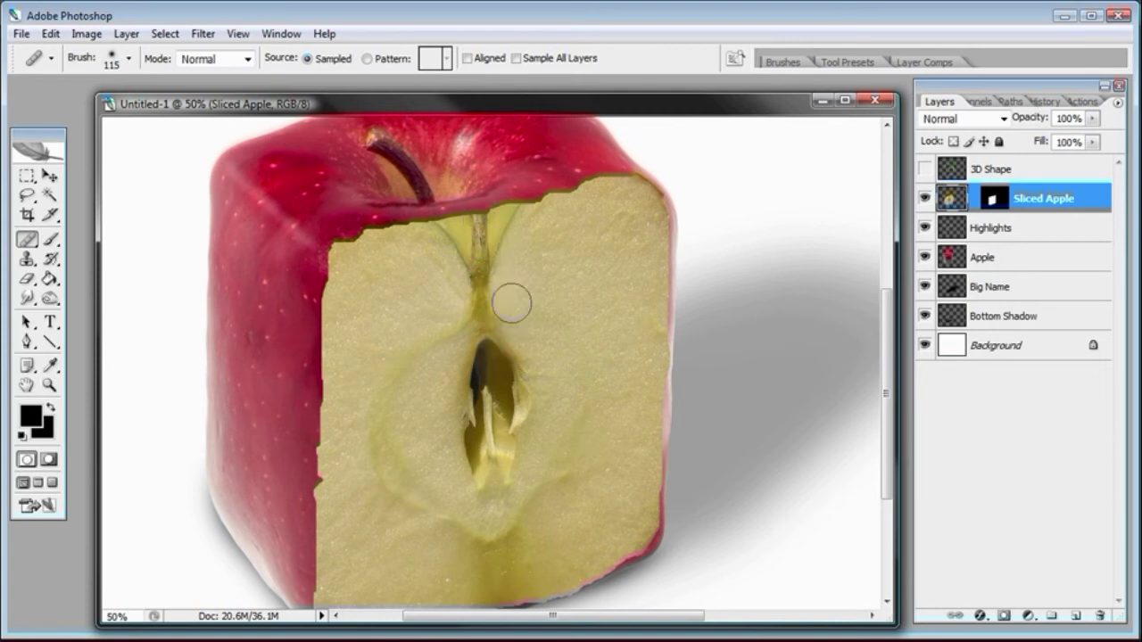
{"action": "right_click", "coordinate": [579, 268]}
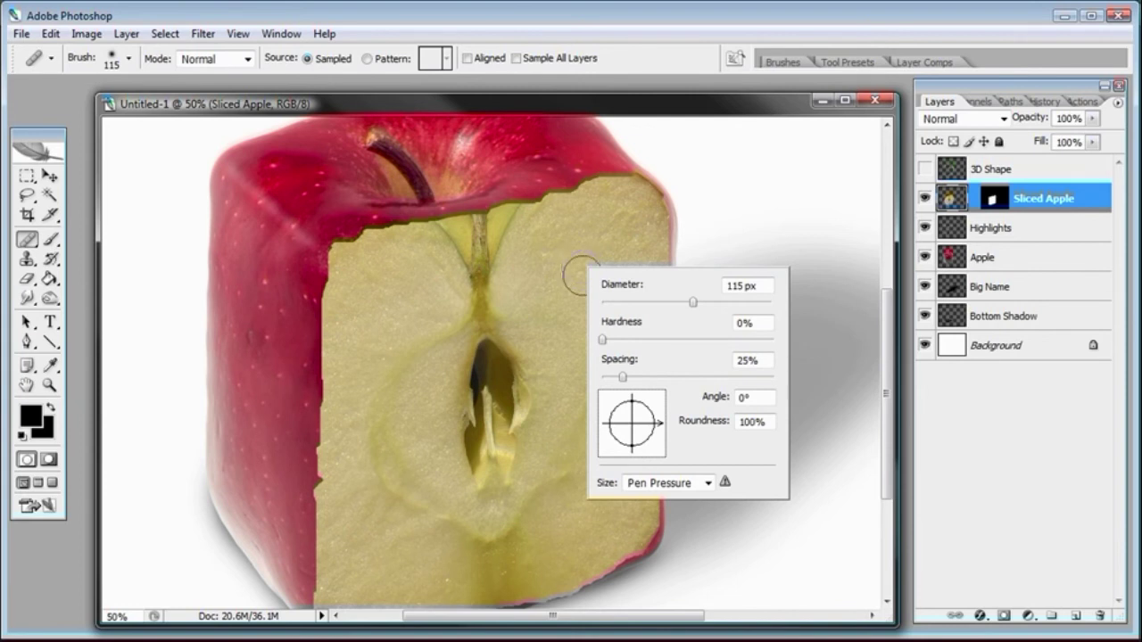
{"action": "mouse_move", "coordinate": [603, 340]}
{"action": "left_mouse_down"}
{"action": "mouse_move", "coordinate": [683, 341]}
{"action": "mouse_move", "coordinate": [603, 343]}
{"action": "left_mouse_up"}
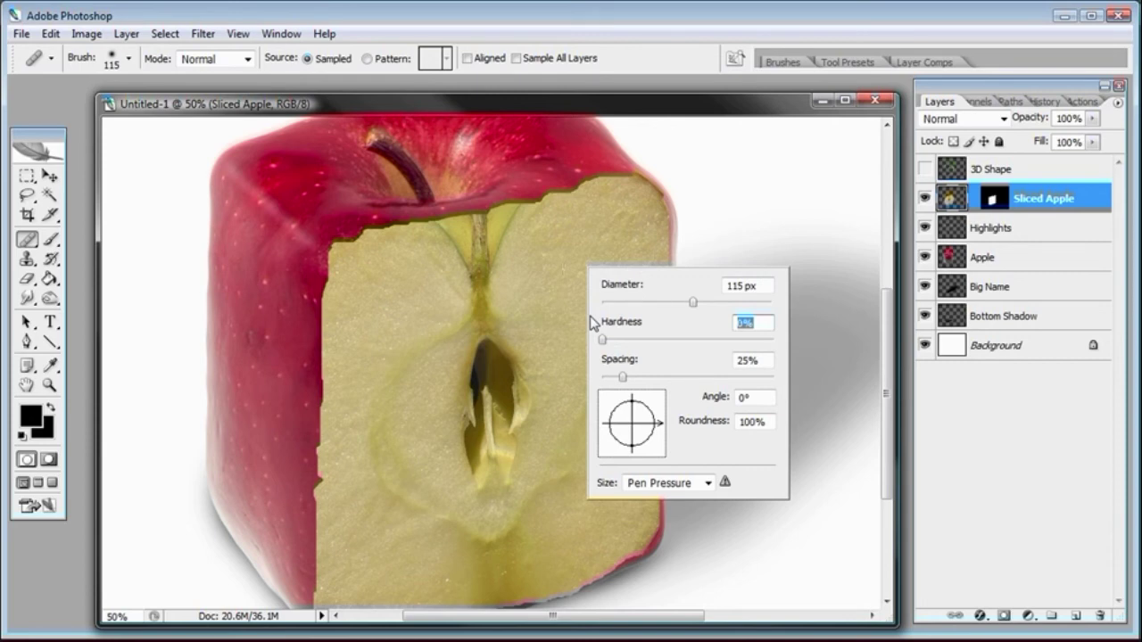
{"action": "mouse_move", "coordinate": [693, 308]}
{"action": "left_mouse_down"}
{"action": "mouse_move", "coordinate": [688, 229]}
{"action": "mouse_move", "coordinate": [709, 306]}
{"action": "left_mouse_up"}
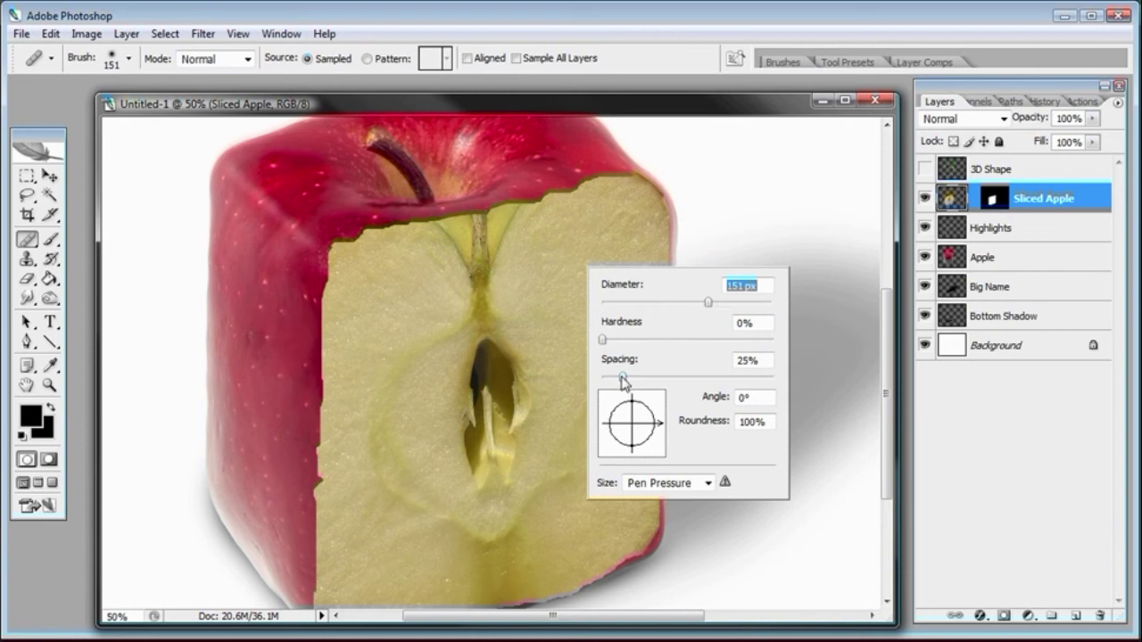
{"action": "left_click", "coordinate": [577, 108]}
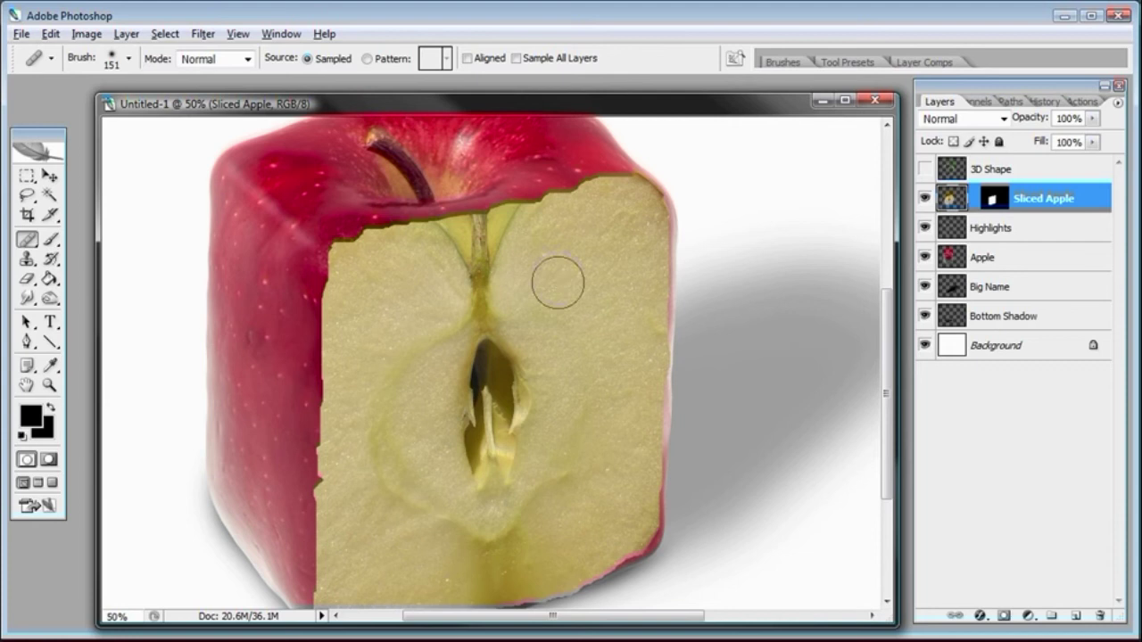
Heal away the stem and the green streaks above the core using clean flesh sampled from the cut face
{"action": "mouse_move", "coordinate": [516, 220]}
{"action": "left_mouse_down"}
{"action": "mouse_move", "coordinate": [500, 253]}
{"action": "mouse_move", "coordinate": [491, 223]}
{"action": "mouse_move", "coordinate": [483, 235]}
{"action": "left_mouse_up"}
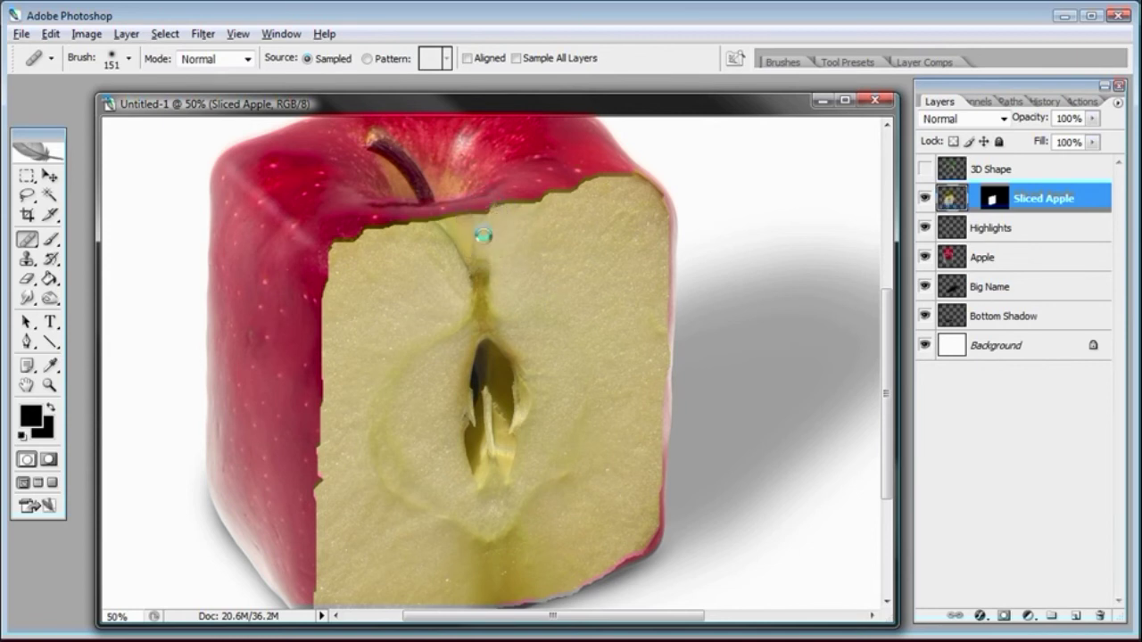
{"action": "left_click", "coordinate": [616, 210], "text": "alt"}
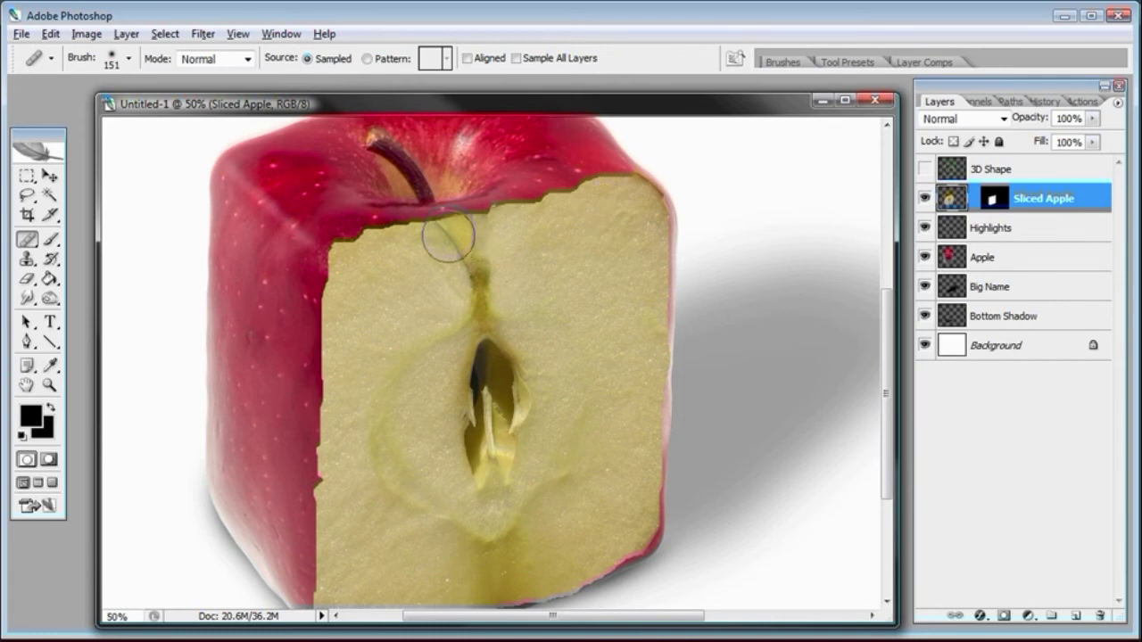
{"action": "mouse_move", "coordinate": [449, 237]}
{"action": "left_mouse_down"}
{"action": "mouse_move", "coordinate": [478, 235]}
{"action": "mouse_move", "coordinate": [480, 268]}
{"action": "left_mouse_up"}
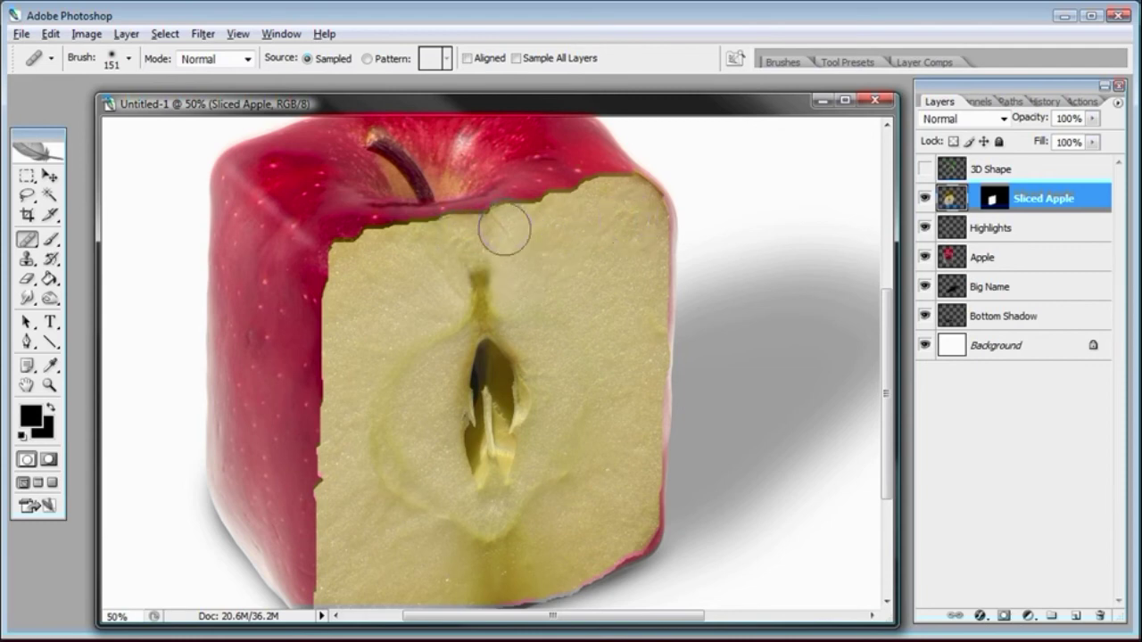
{"action": "mouse_move", "coordinate": [504, 234]}
{"action": "left_mouse_down"}
{"action": "mouse_move", "coordinate": [484, 290]}
{"action": "mouse_move", "coordinate": [484, 262]}
{"action": "mouse_move", "coordinate": [483, 275]}
{"action": "left_mouse_up"}
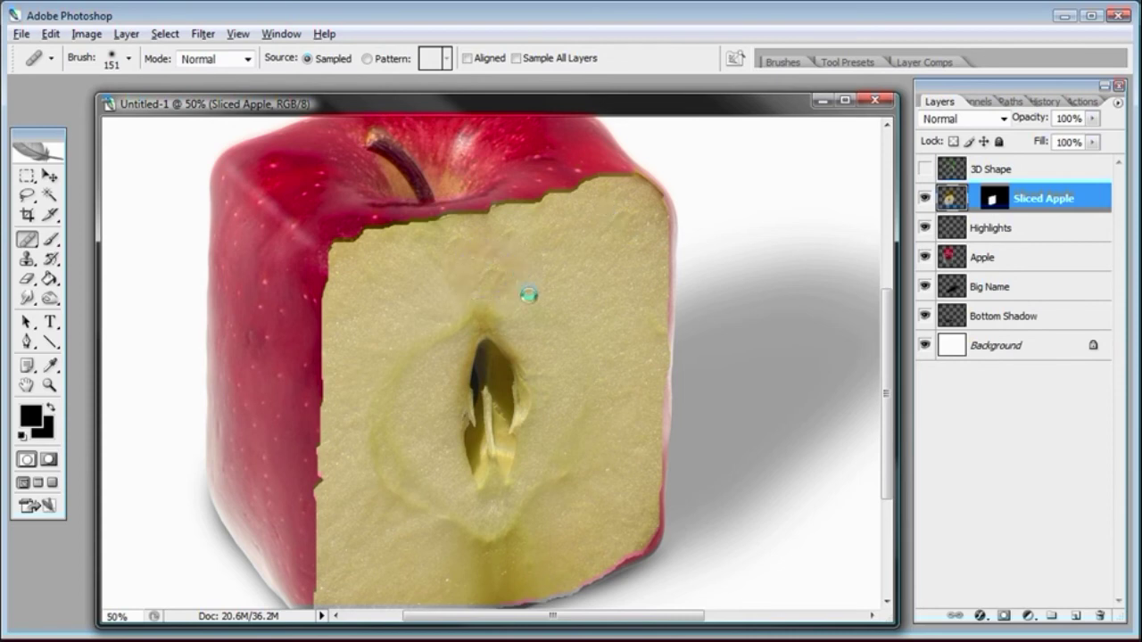
{"action": "left_click", "coordinate": [446, 282]}
{"action": "left_click", "coordinate": [517, 281]}
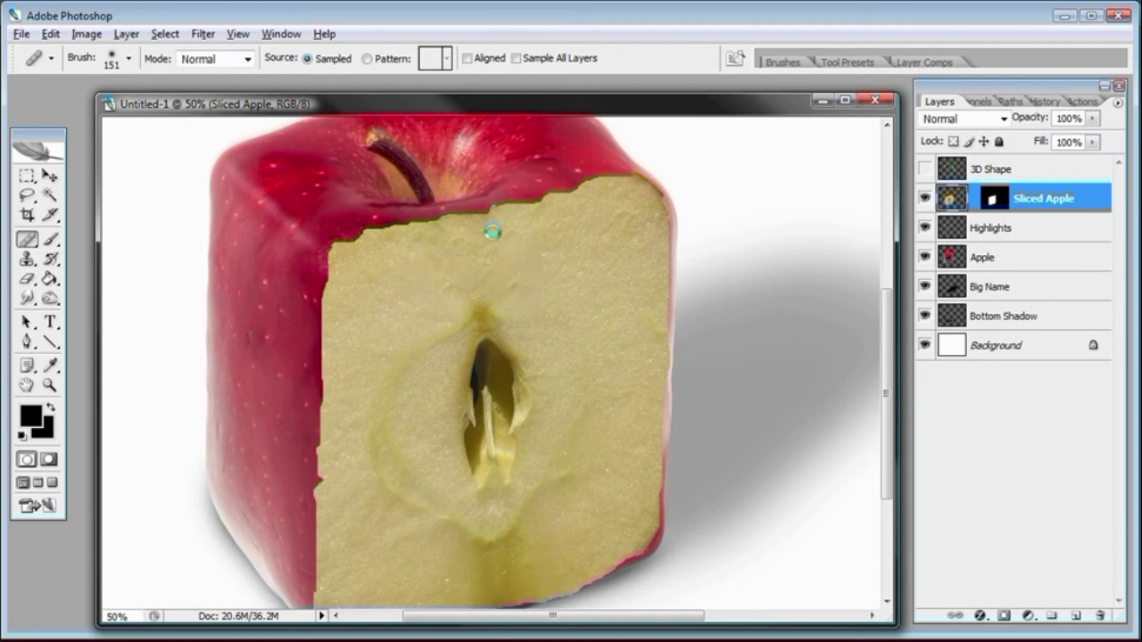
{"action": "left_click", "coordinate": [455, 217]}
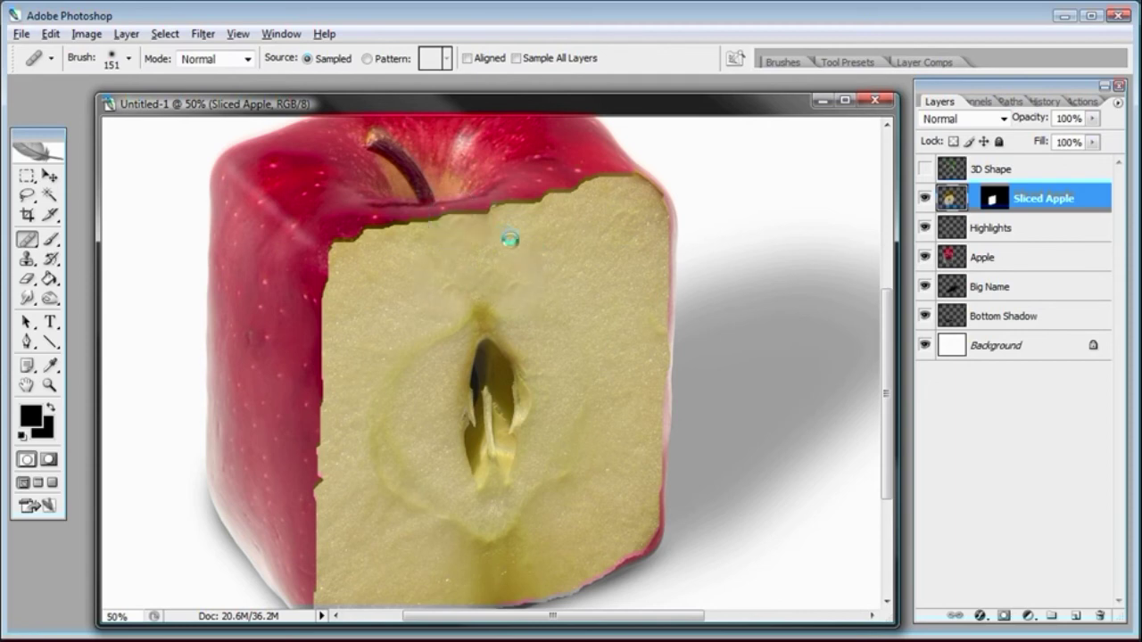
{"action": "left_click", "coordinate": [605, 250]}
{"action": "key", "text": "ctrl+minus"}
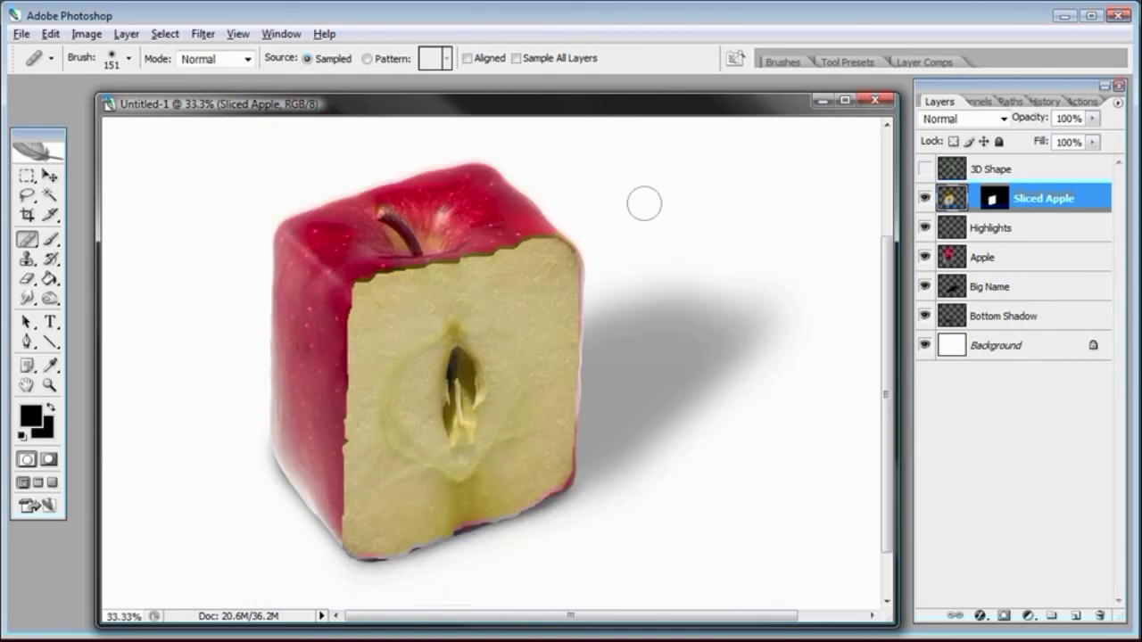
Select the Sliced Apple layer's mask, enlarge the layer thumbnails and widen the layer list so the full layer names fit
{"action": "left_click", "coordinate": [49, 385]}
{"action": "left_click", "coordinate": [445, 368]}
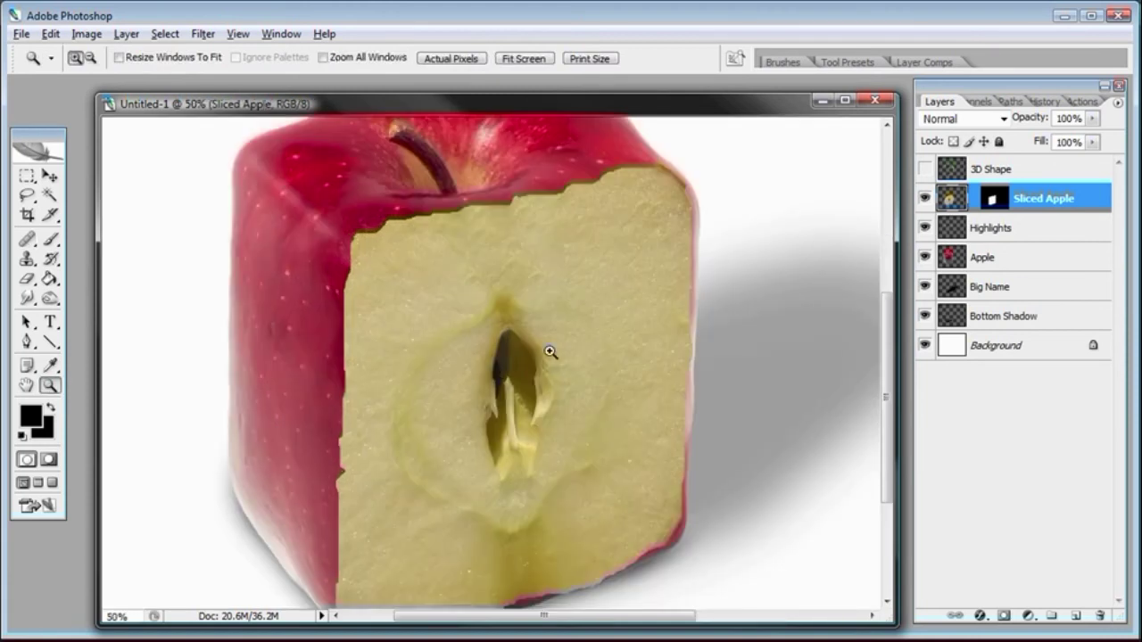
{"action": "left_click", "coordinate": [999, 201]}
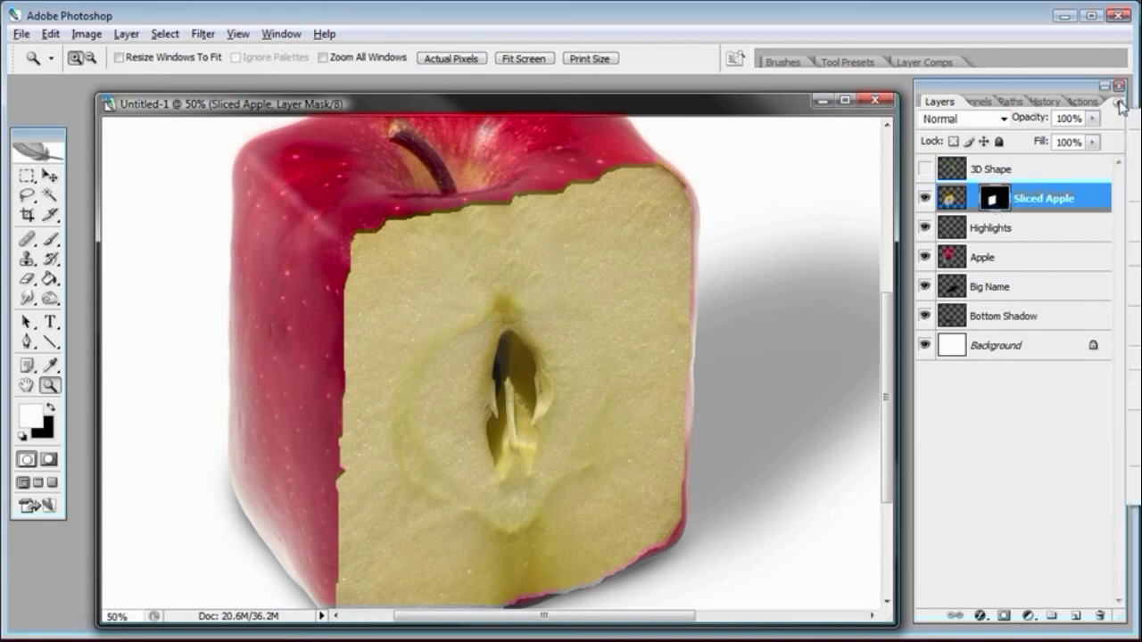
{"action": "left_click", "coordinate": [1135, 495]}
{"action": "left_click", "coordinate": [468, 152]}
{"action": "left_click", "coordinate": [651, 52]}
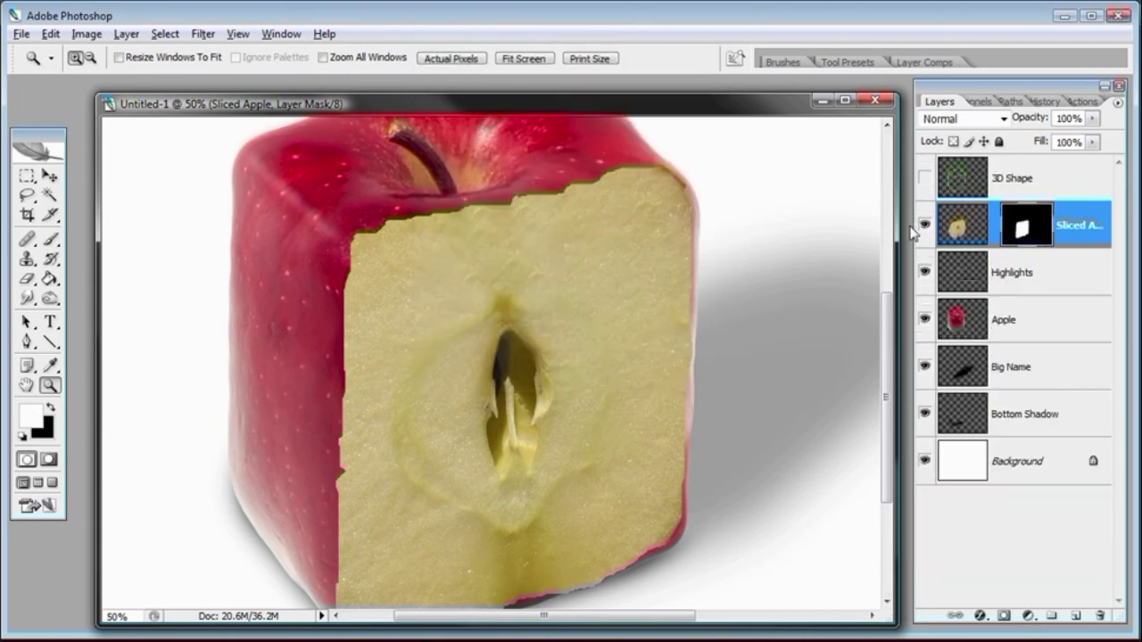
{"action": "left_click", "coordinate": [907, 229]}
{"action": "left_click_drag", "start_coordinate": [907, 229], "coordinate": [886, 230]}
{"action": "left_click", "coordinate": [997, 229]}
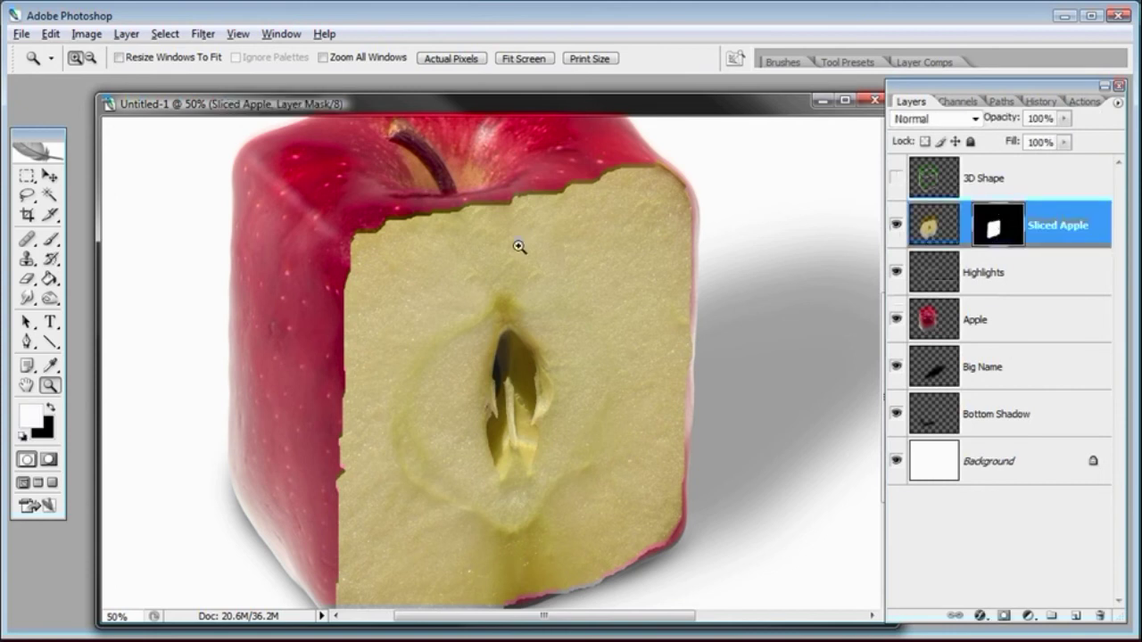
Set up the Brush with a 77 px diameter, 100% hardness and 100% opacity
{"action": "left_click", "coordinate": [50, 240]}
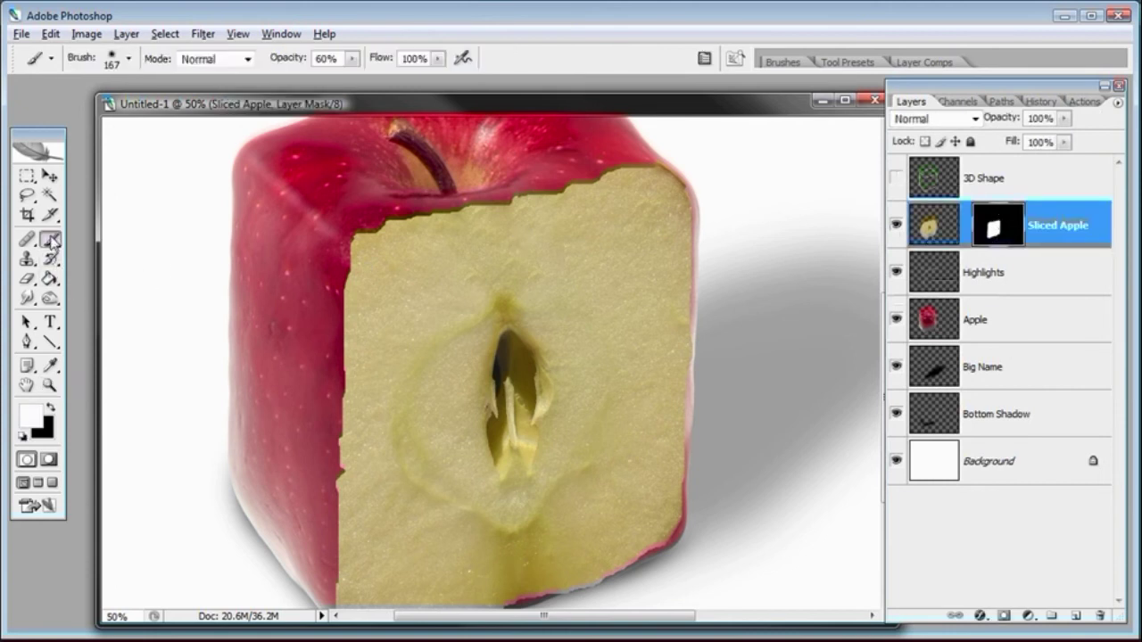
{"action": "left_click", "coordinate": [34, 414]}
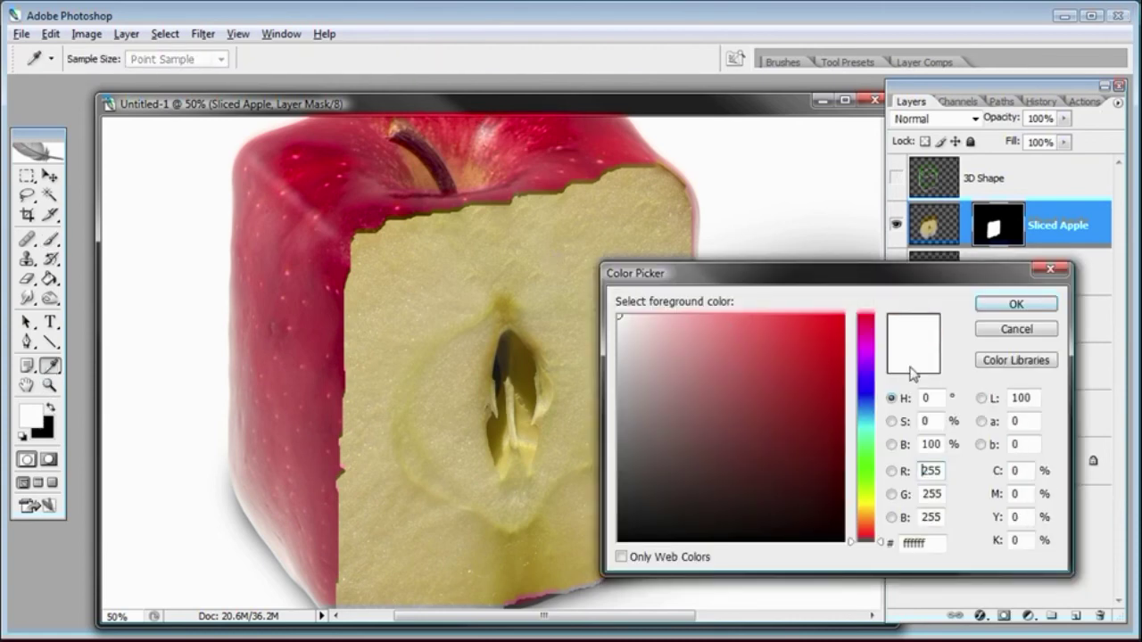
{"action": "left_click", "coordinate": [1002, 313]}
{"action": "right_click", "coordinate": [580, 264]}
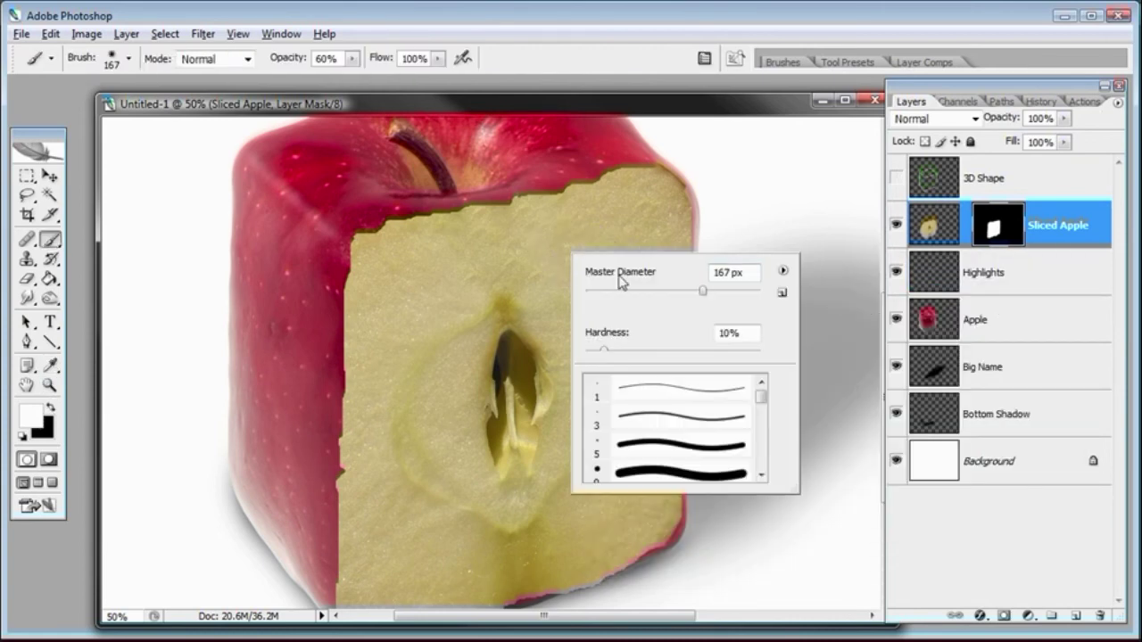
{"action": "left_click", "coordinate": [652, 291]}
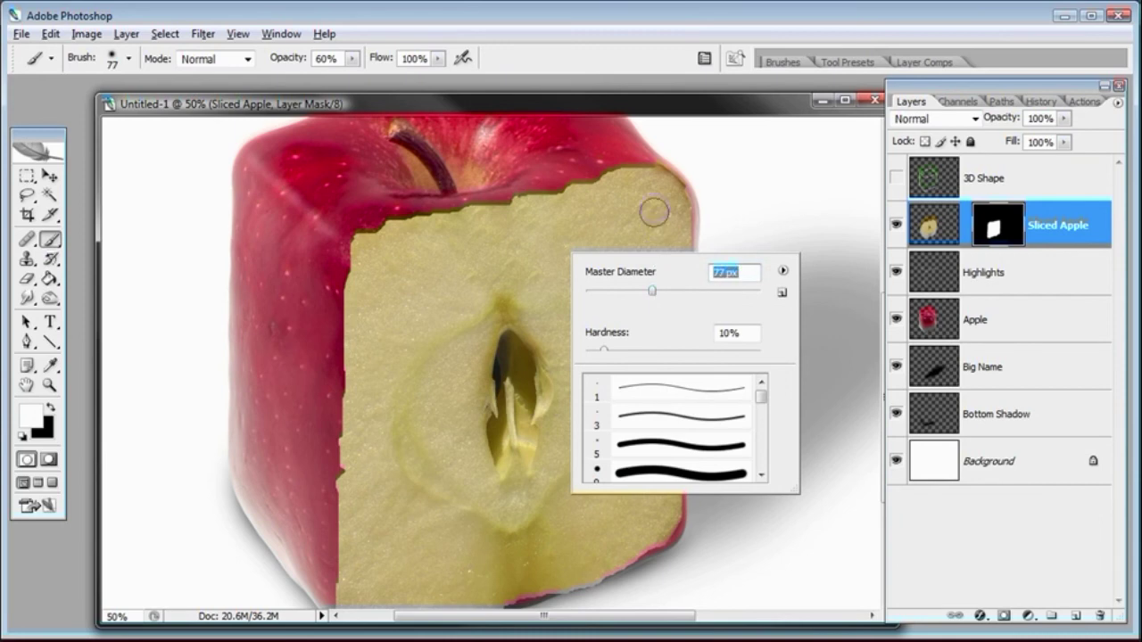
{"action": "left_click", "coordinate": [749, 353]}
{"action": "left_click_drag", "start_coordinate": [754, 356], "coordinate": [781, 350]}
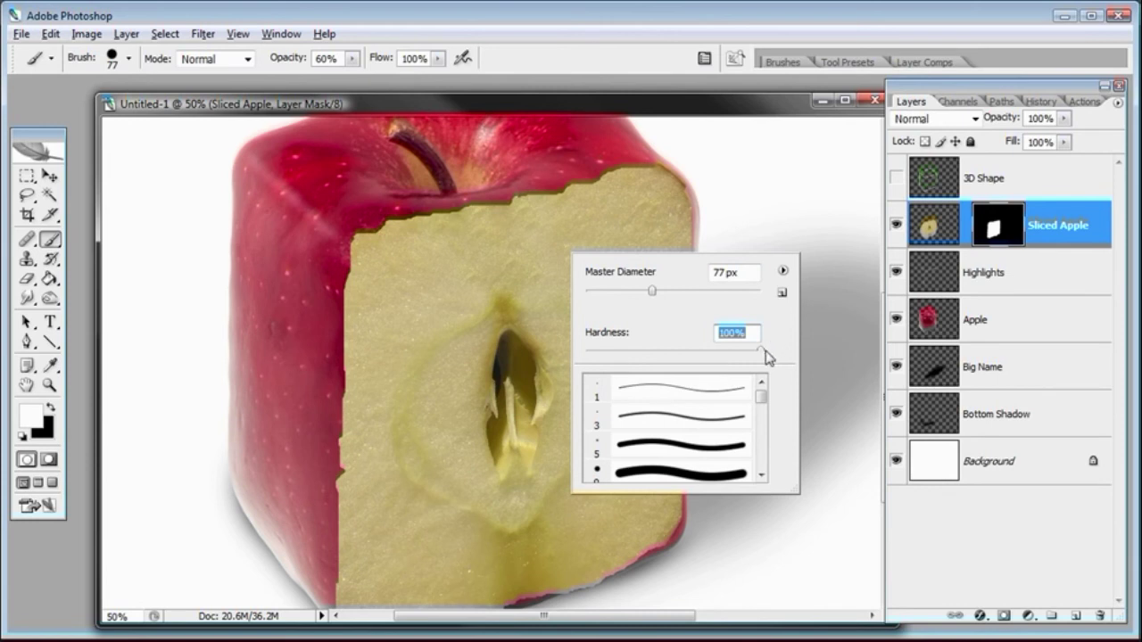
{"action": "key", "text": "Return"}
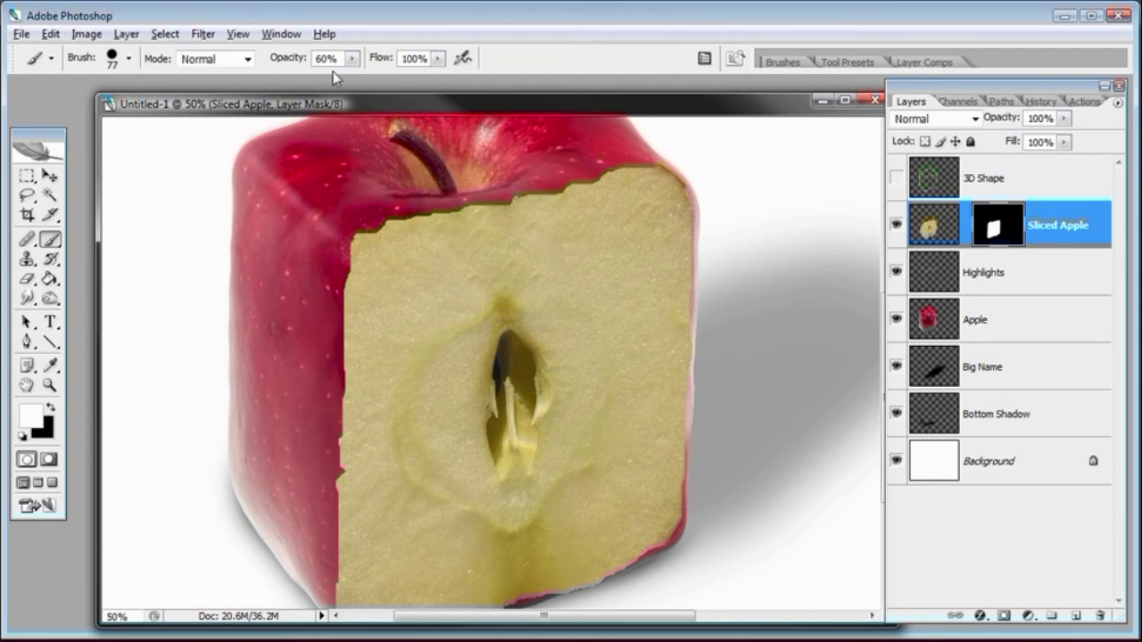
{"action": "left_click", "coordinate": [52, 37]}
{"action": "left_click", "coordinate": [54, 69]}
{"action": "type", "text": "00"}
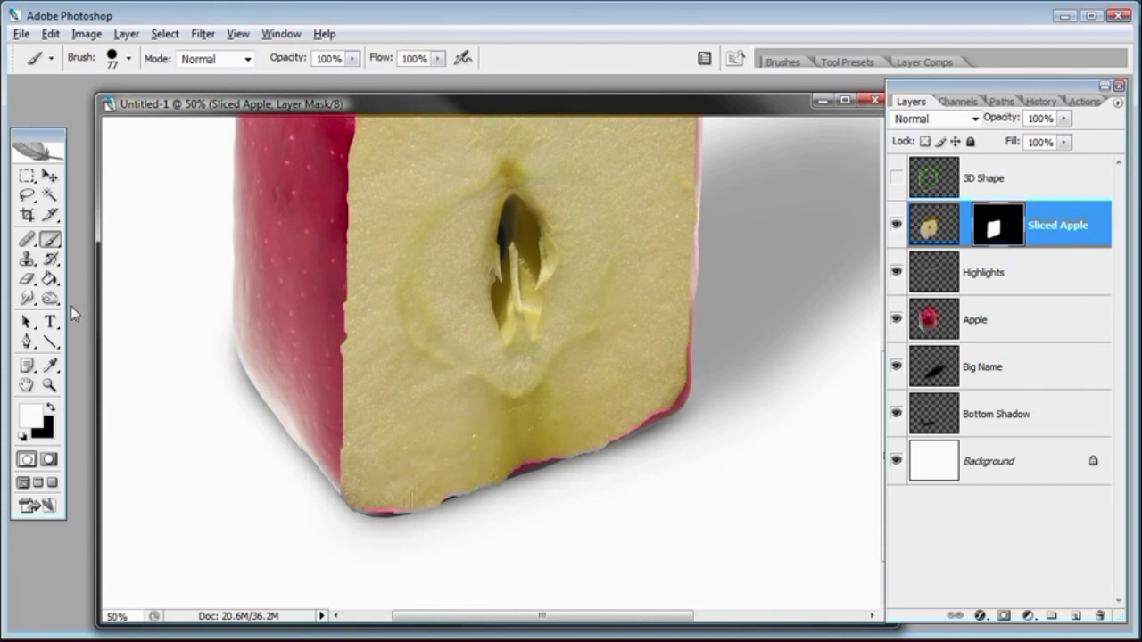
Set the foreground colour to black and paint on the Sliced Apple mask to trim the ragged edges of the cut face
{"action": "left_click", "coordinate": [31, 415]}
{"action": "left_click", "coordinate": [661, 530]}
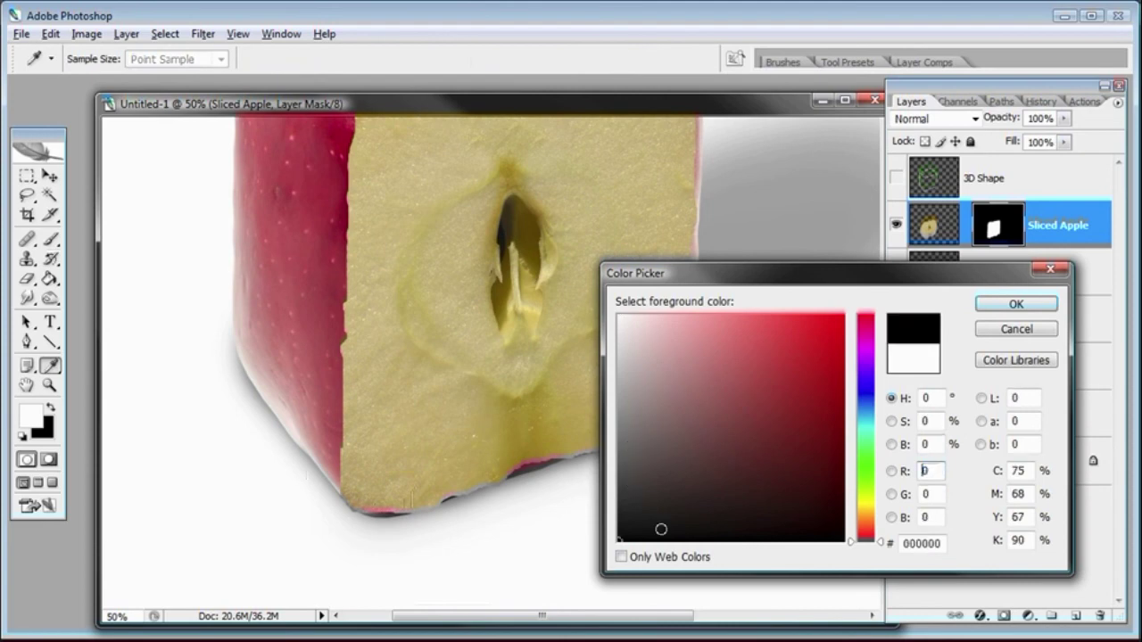
{"action": "left_click", "coordinate": [1015, 305]}
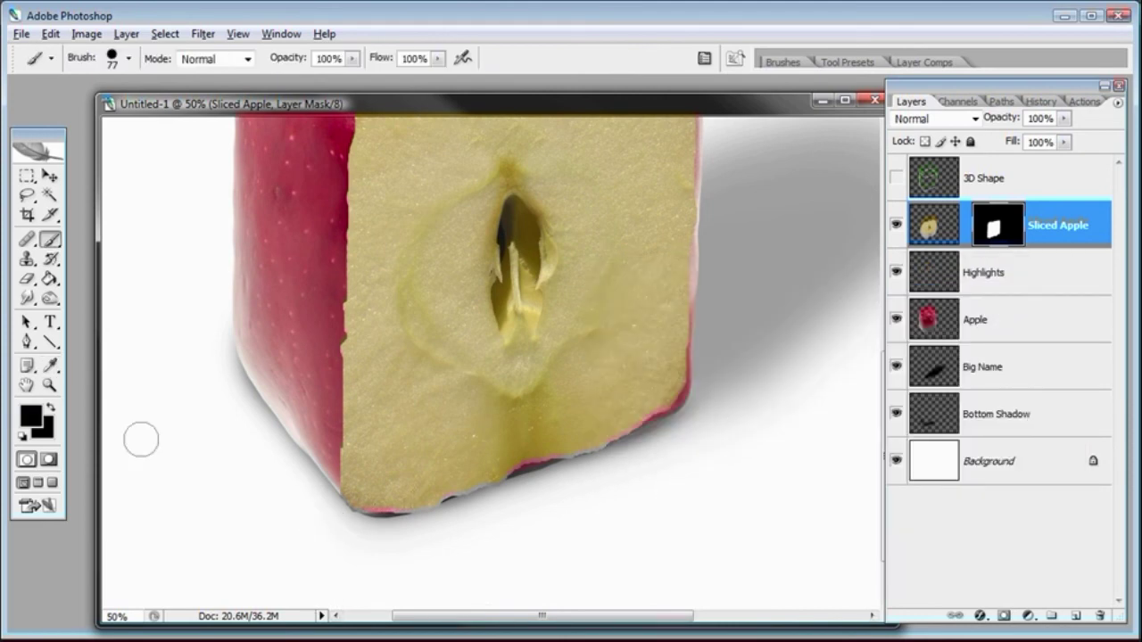
{"action": "left_click", "coordinate": [51, 386]}
{"action": "left_click", "coordinate": [352, 501]}
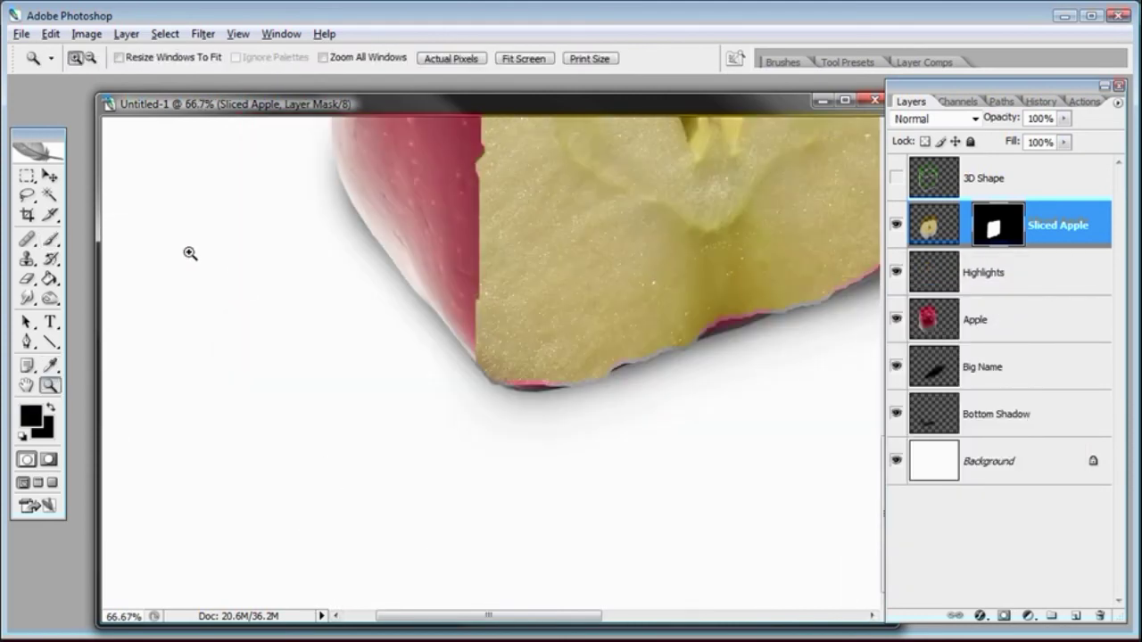
{"action": "left_click", "coordinate": [51, 239]}
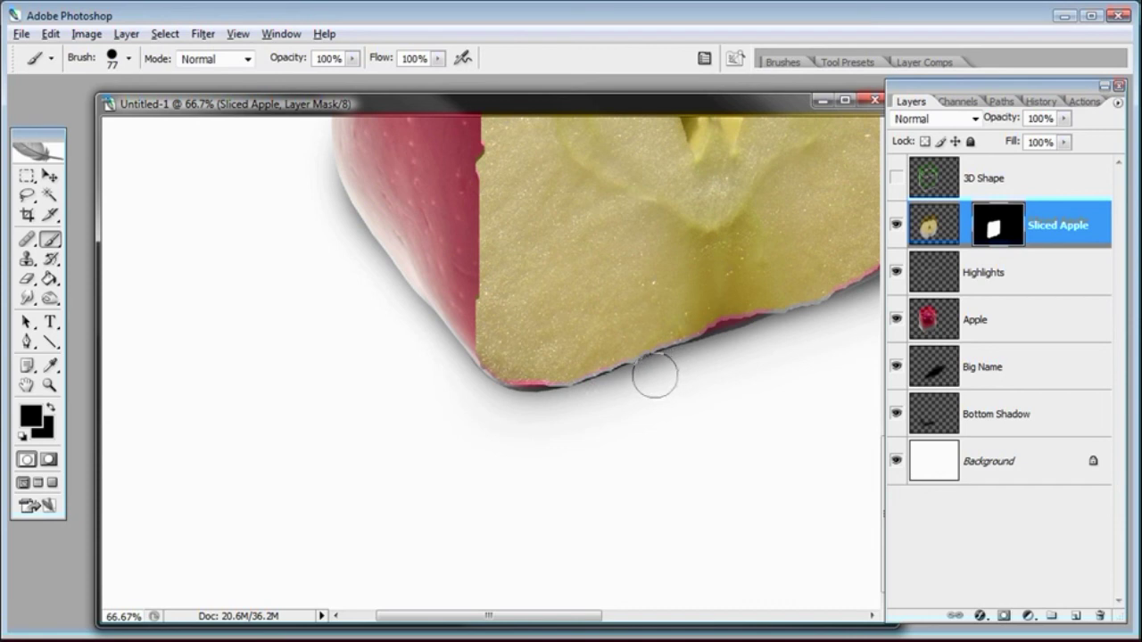
{"action": "mouse_move", "coordinate": [708, 362]}
{"action": "left_mouse_down"}
{"action": "mouse_move", "coordinate": [690, 335]}
{"action": "mouse_move", "coordinate": [456, 361]}
{"action": "mouse_move", "coordinate": [536, 348]}
{"action": "mouse_move", "coordinate": [482, 361]}
{"action": "left_mouse_up"}
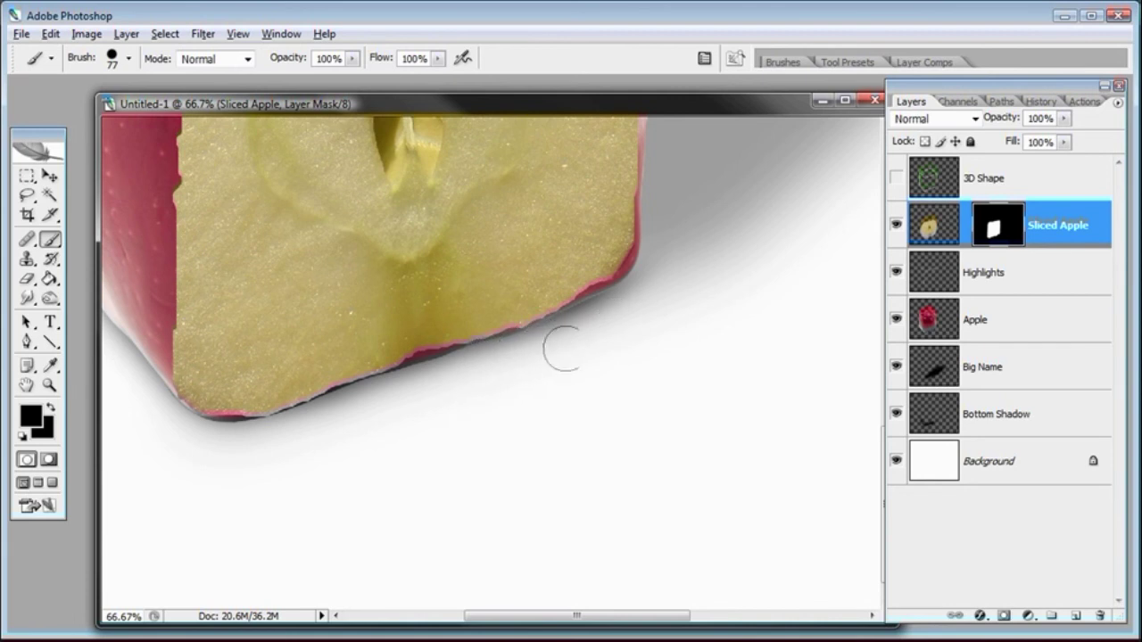
{"action": "left_click_drag", "start_coordinate": [555, 255], "coordinate": [579, 467]}
{"action": "left_click_drag", "start_coordinate": [597, 324], "coordinate": [628, 489]}
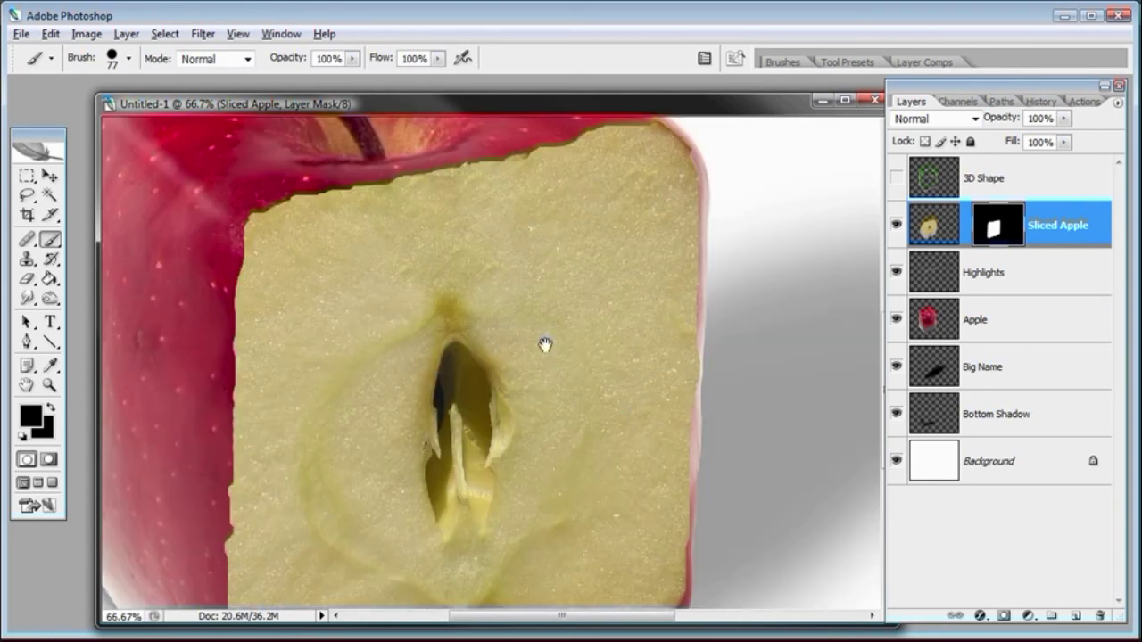
{"action": "left_click_drag", "start_coordinate": [543, 344], "coordinate": [618, 283]}
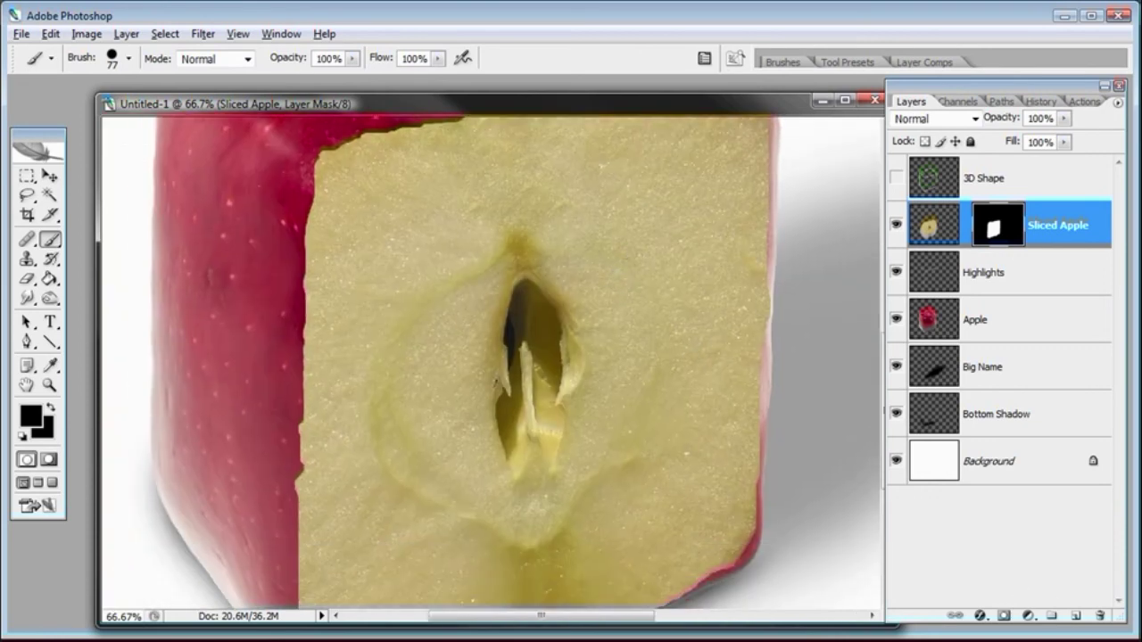
{"action": "key", "text": "ctrl+minus"}
{"action": "key", "text": "ctrl+minus"}
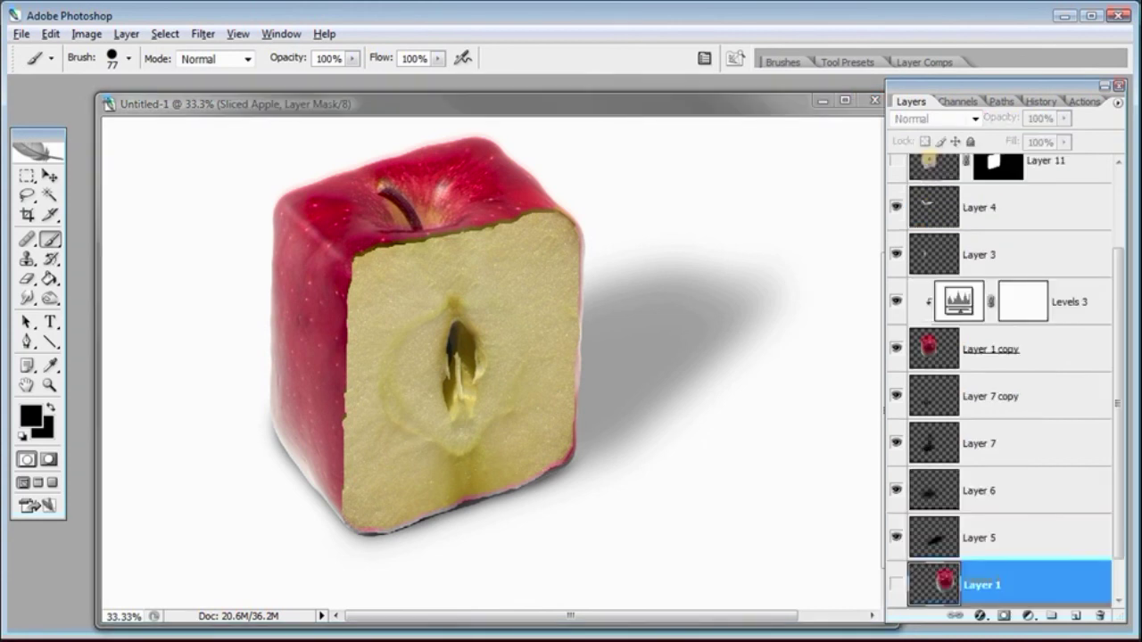
Examine the shaded edges and core of the finished cut face in SquareApple2.psd as a reference
{"action": "left_click", "coordinate": [49, 386]}
{"action": "left_click", "coordinate": [357, 327]}
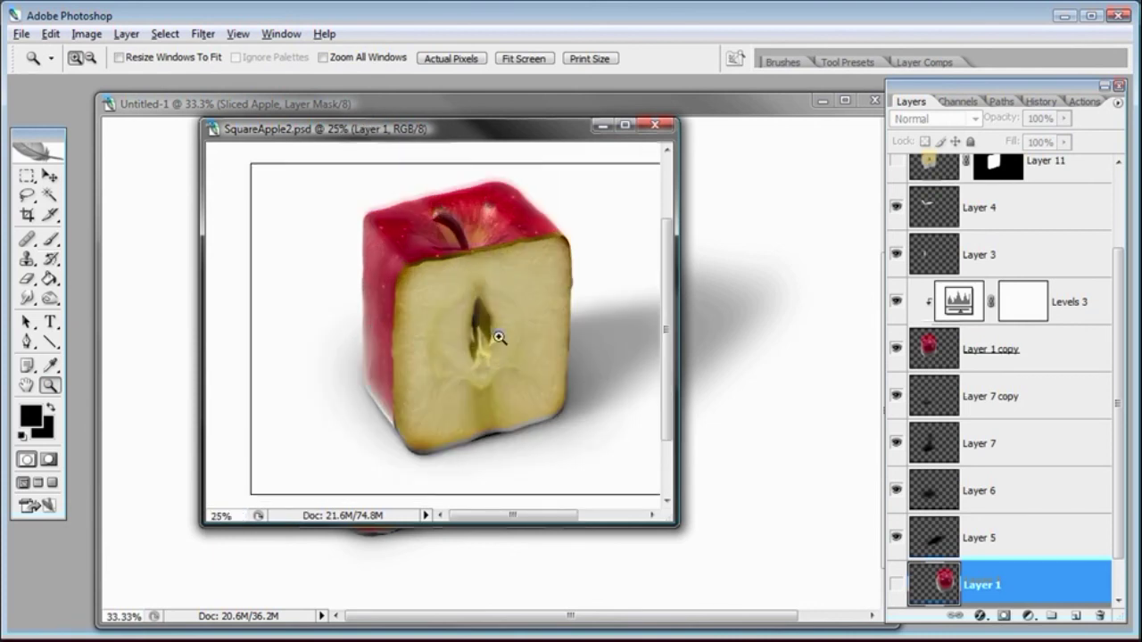
{"action": "left_click", "coordinate": [498, 337]}
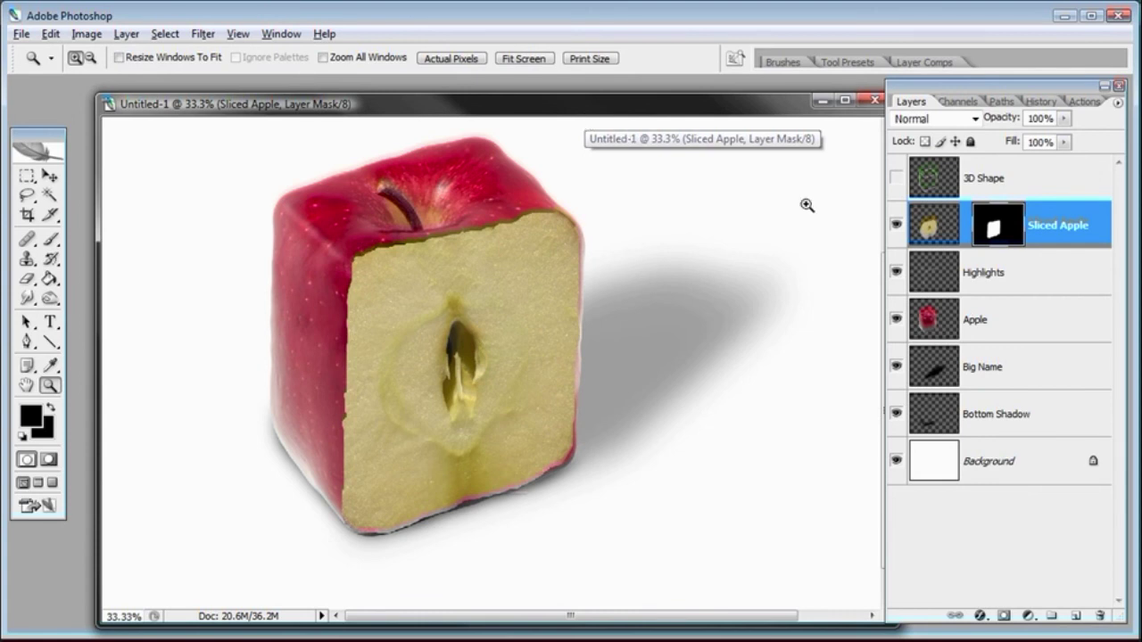
Target the Sliced Apple layer's image instead of its mask and choose the Burn Tool with its range set to Shadows
{"action": "left_click", "coordinate": [937, 230]}
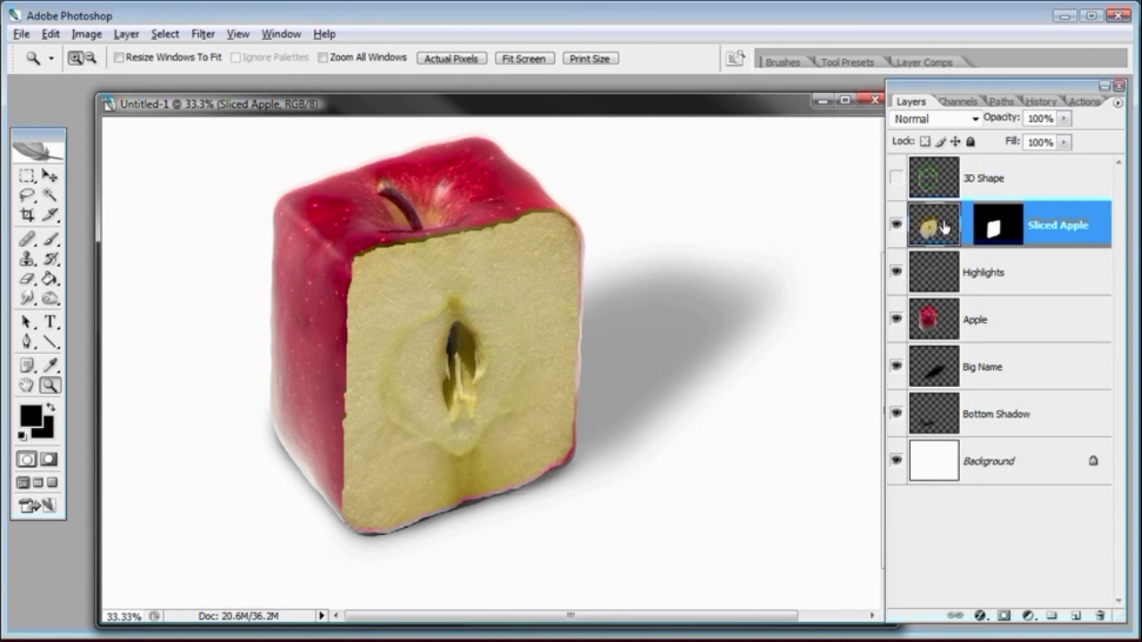
{"action": "left_click", "coordinate": [29, 297]}
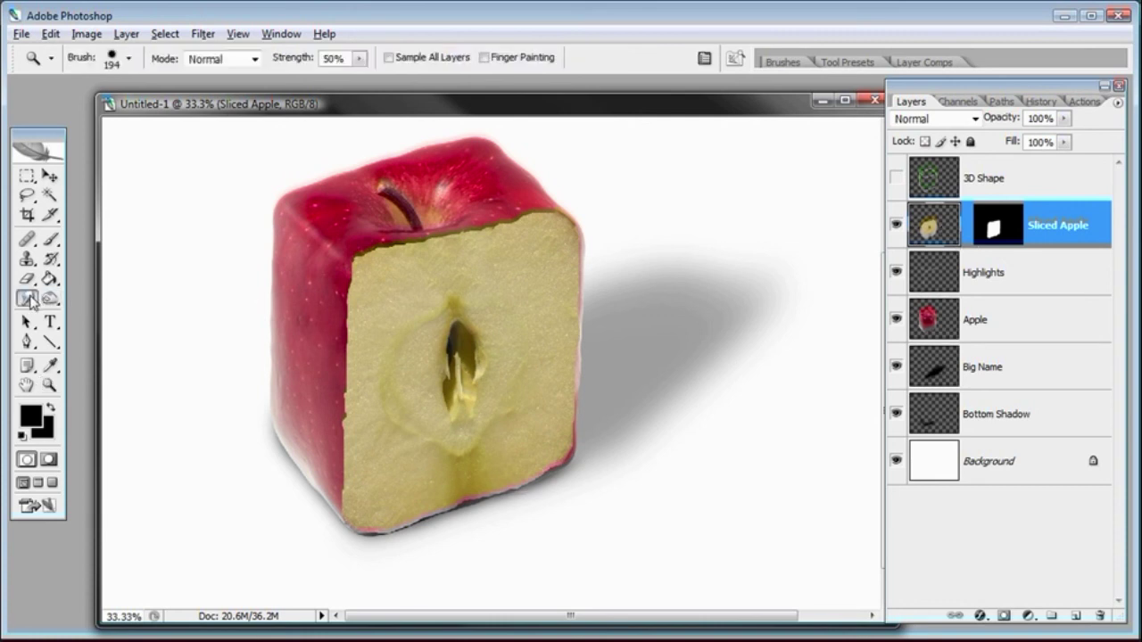
{"action": "left_click", "coordinate": [50, 297]}
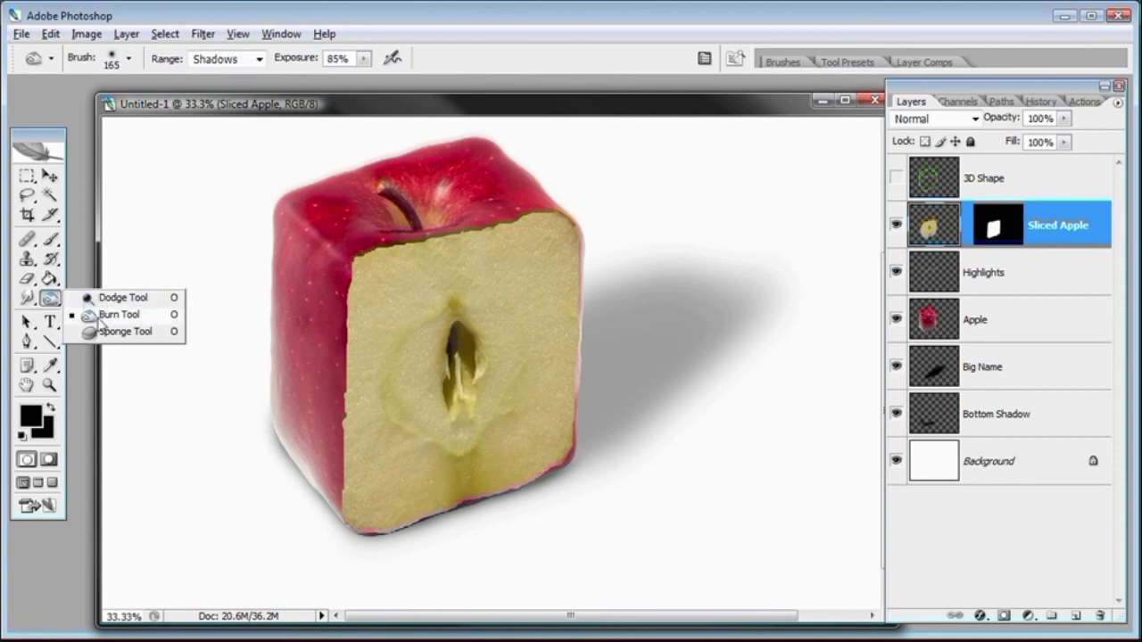
{"action": "left_click", "coordinate": [101, 317]}
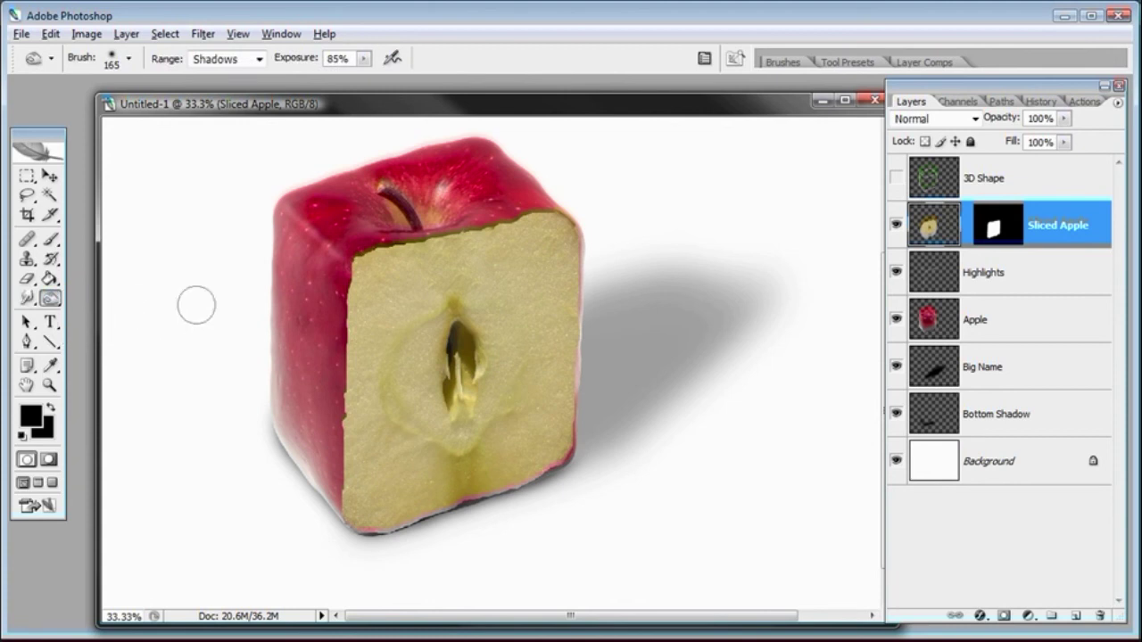
{"action": "left_click", "coordinate": [259, 59]}
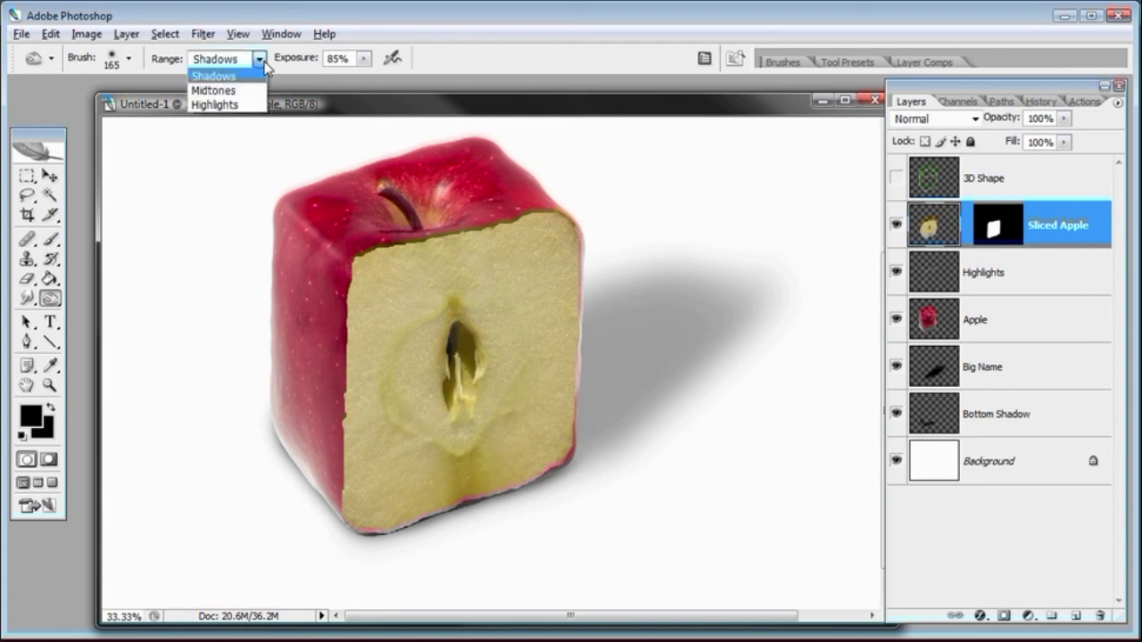
{"action": "left_click", "coordinate": [249, 77]}
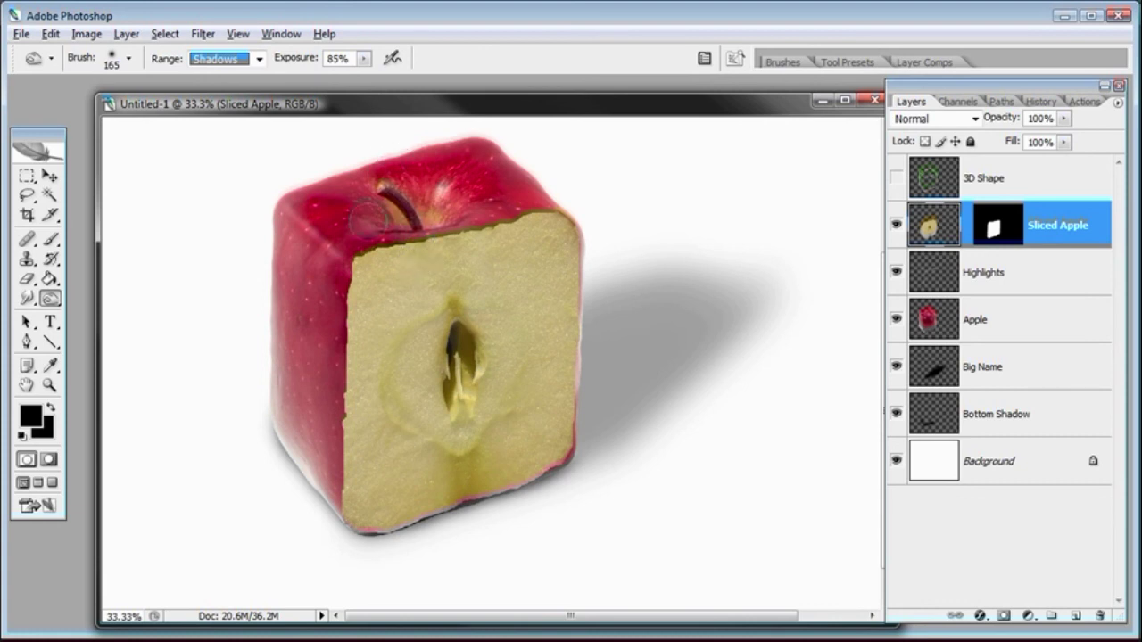
{"action": "mouse_move", "coordinate": [352, 247]}
{"action": "left_mouse_down"}
{"action": "mouse_move", "coordinate": [344, 254]}
{"action": "mouse_move", "coordinate": [356, 252]}
{"action": "left_mouse_up"}
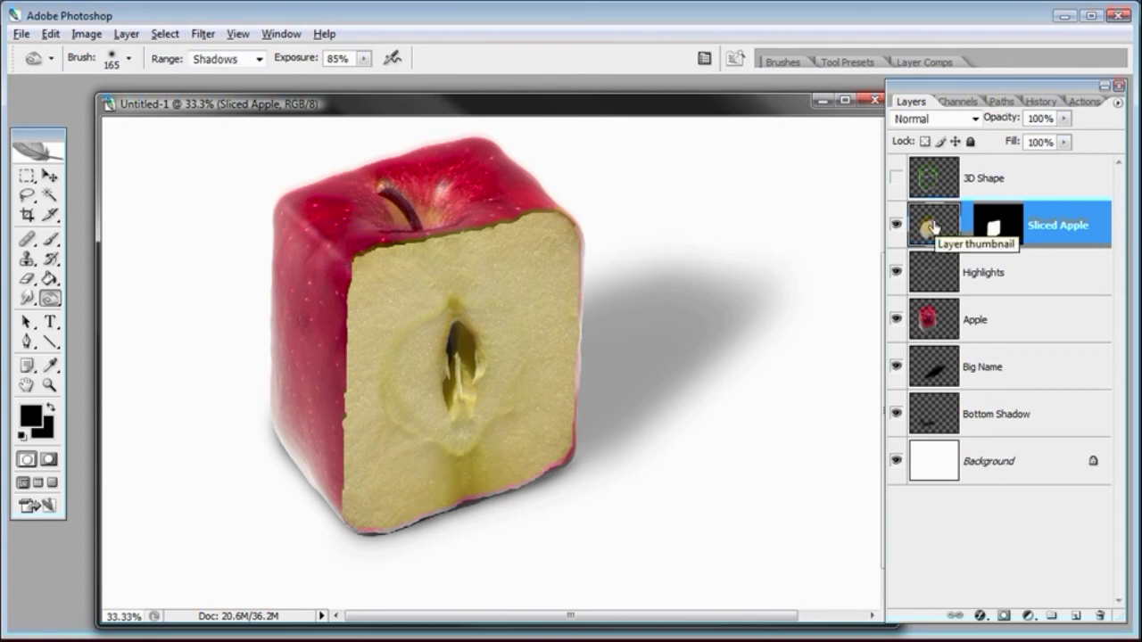
Duplicate the Sliced Apple layer and hide the original
{"action": "left_click_drag", "start_coordinate": [1081, 585], "coordinate": [1076, 616]}
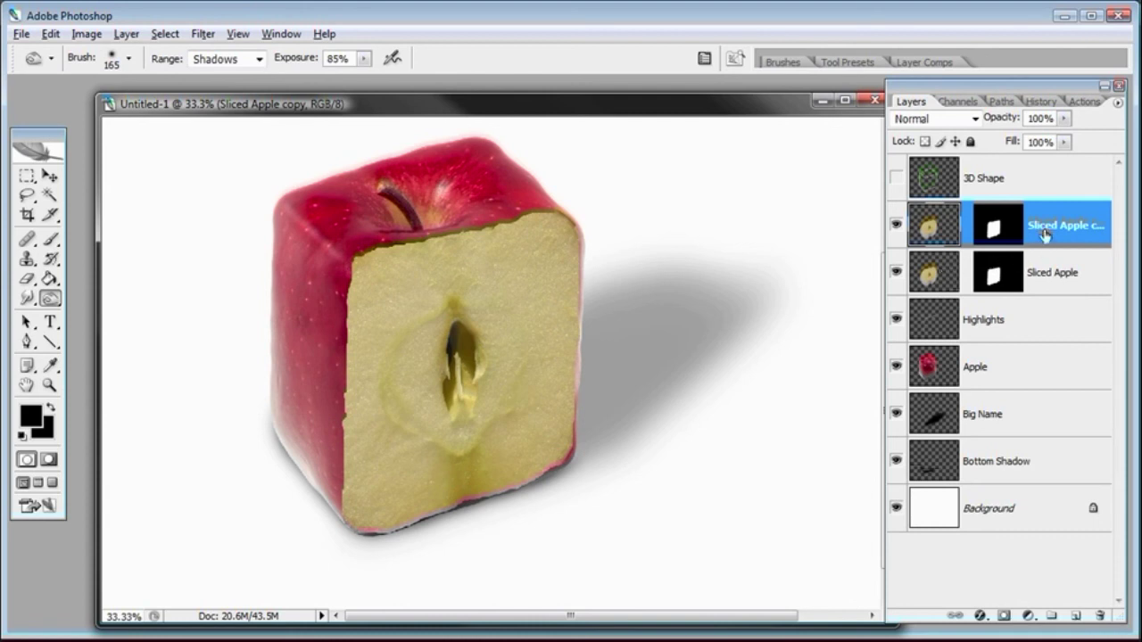
{"action": "left_click", "coordinate": [895, 272]}
Burn the copy's cut-face edges and the streaks above and below the core, undoing the last stroke near the bottom edge
{"action": "mouse_move", "coordinate": [346, 265]}
{"action": "left_mouse_down"}
{"action": "mouse_move", "coordinate": [330, 295]}
{"action": "mouse_move", "coordinate": [342, 295]}
{"action": "mouse_move", "coordinate": [328, 352]}
{"action": "mouse_move", "coordinate": [331, 339]}
{"action": "mouse_move", "coordinate": [333, 517]}
{"action": "mouse_move", "coordinate": [372, 541]}
{"action": "mouse_move", "coordinate": [339, 533]}
{"action": "mouse_move", "coordinate": [326, 502]}
{"action": "mouse_move", "coordinate": [395, 540]}
{"action": "mouse_move", "coordinate": [452, 527]}
{"action": "mouse_move", "coordinate": [419, 542]}
{"action": "mouse_move", "coordinate": [574, 464]}
{"action": "mouse_move", "coordinate": [543, 496]}
{"action": "mouse_move", "coordinate": [532, 497]}
{"action": "mouse_move", "coordinate": [586, 437]}
{"action": "mouse_move", "coordinate": [589, 229]}
{"action": "mouse_move", "coordinate": [540, 198]}
{"action": "mouse_move", "coordinate": [557, 195]}
{"action": "mouse_move", "coordinate": [408, 239]}
{"action": "left_mouse_up"}
{"action": "mouse_move", "coordinate": [550, 205]}
{"action": "left_mouse_down"}
{"action": "mouse_move", "coordinate": [364, 241]}
{"action": "mouse_move", "coordinate": [382, 239]}
{"action": "mouse_move", "coordinate": [330, 284]}
{"action": "mouse_move", "coordinate": [321, 406]}
{"action": "left_mouse_up"}
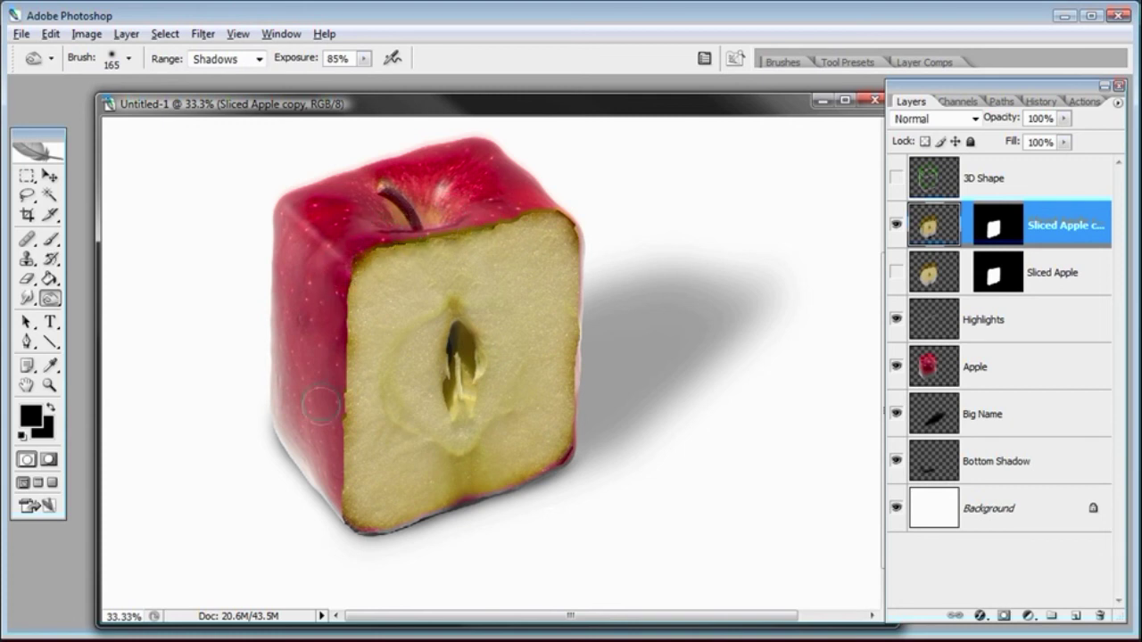
{"action": "left_click_drag", "start_coordinate": [546, 481], "coordinate": [464, 515]}
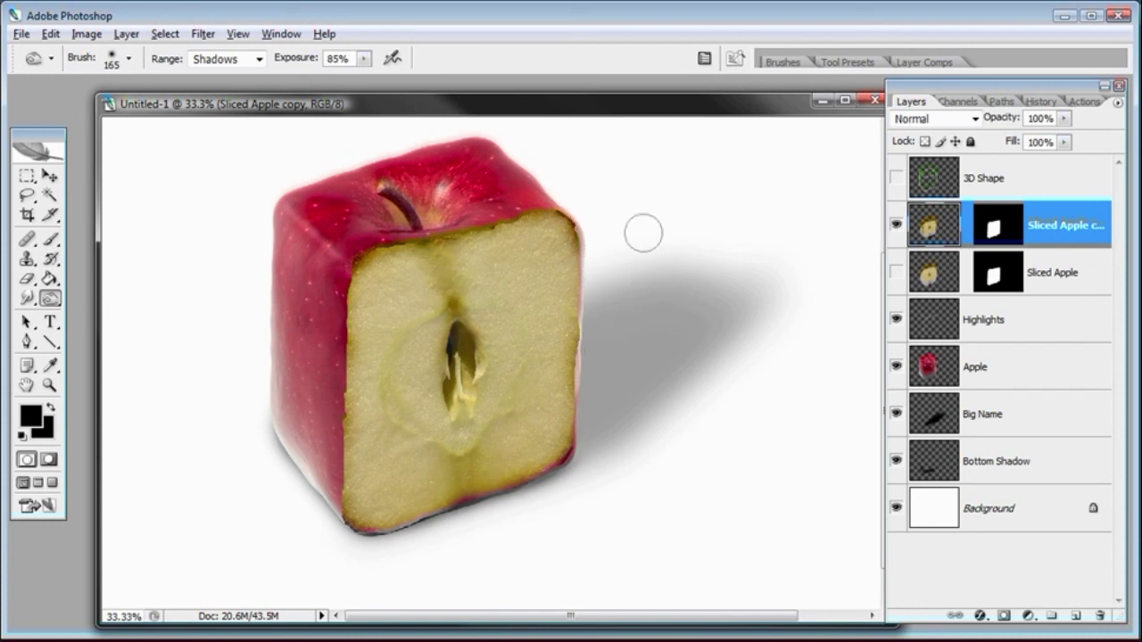
{"action": "left_click_drag", "start_coordinate": [460, 498], "coordinate": [468, 498]}
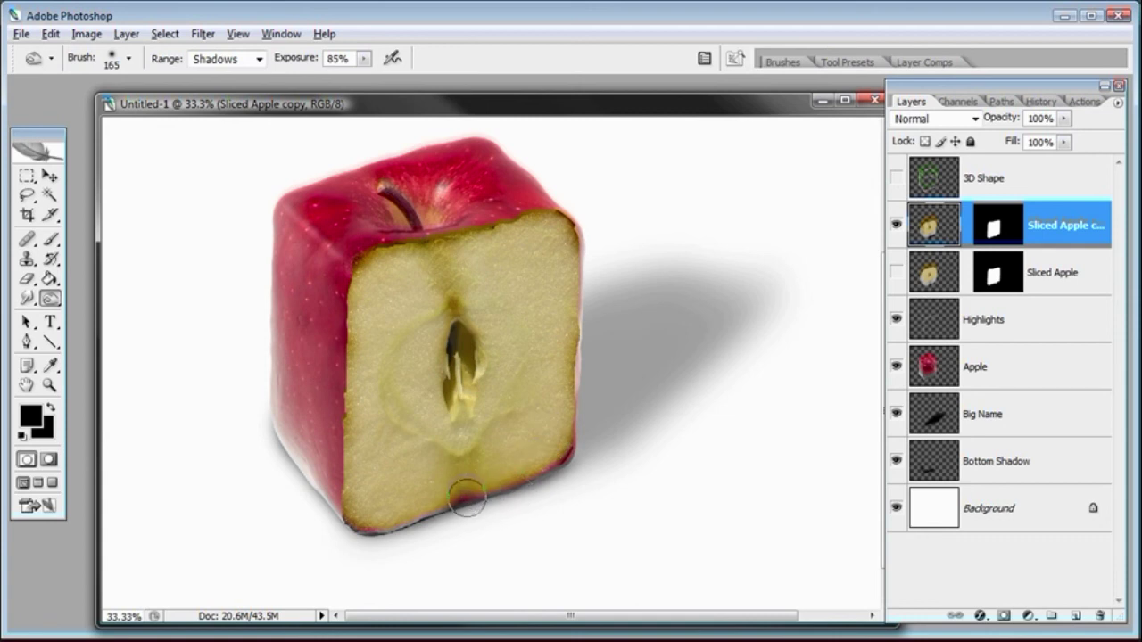
{"action": "key", "text": "ctrl+z"}
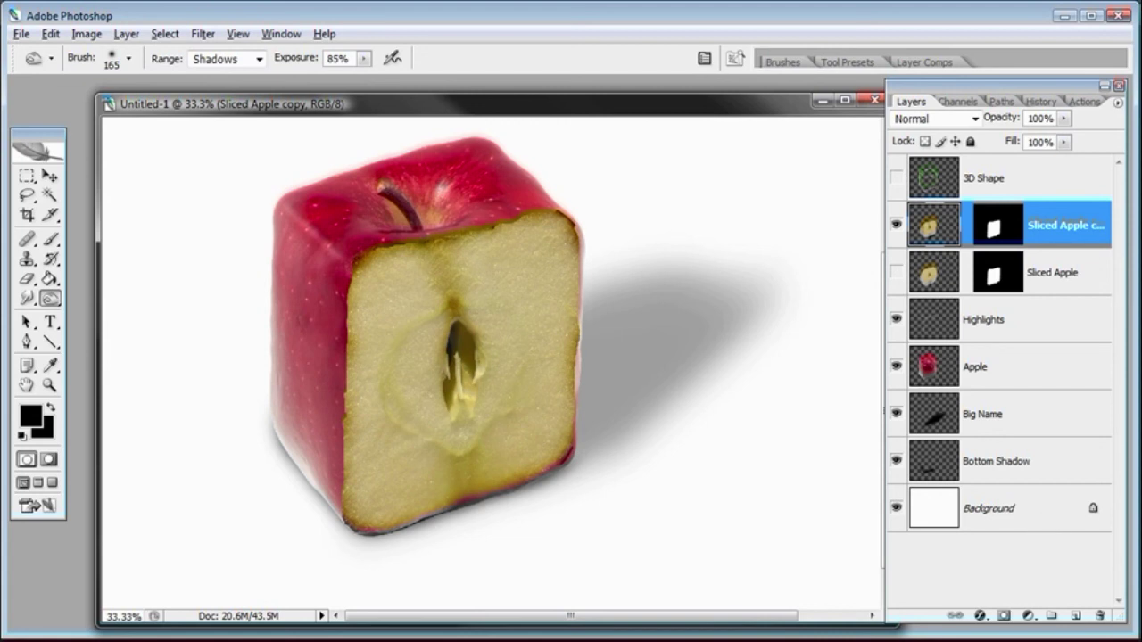
Hide and reshow the duplicated slice layer to compare the apple with and without the cut face
{"action": "left_click", "coordinate": [898, 226]}
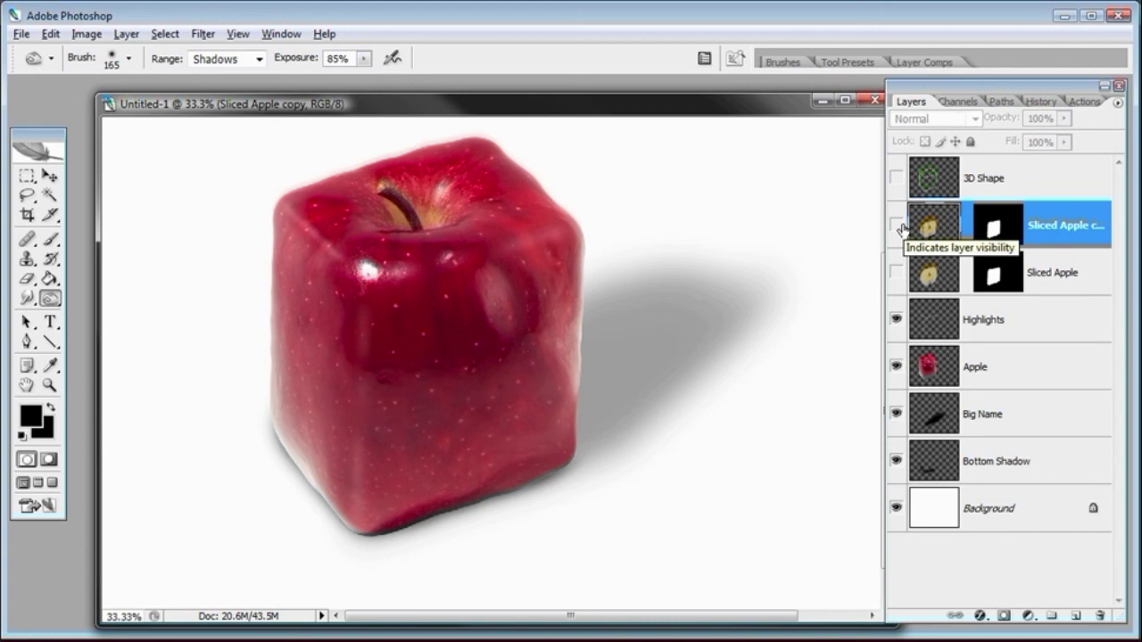
{"action": "left_click", "coordinate": [898, 226]}
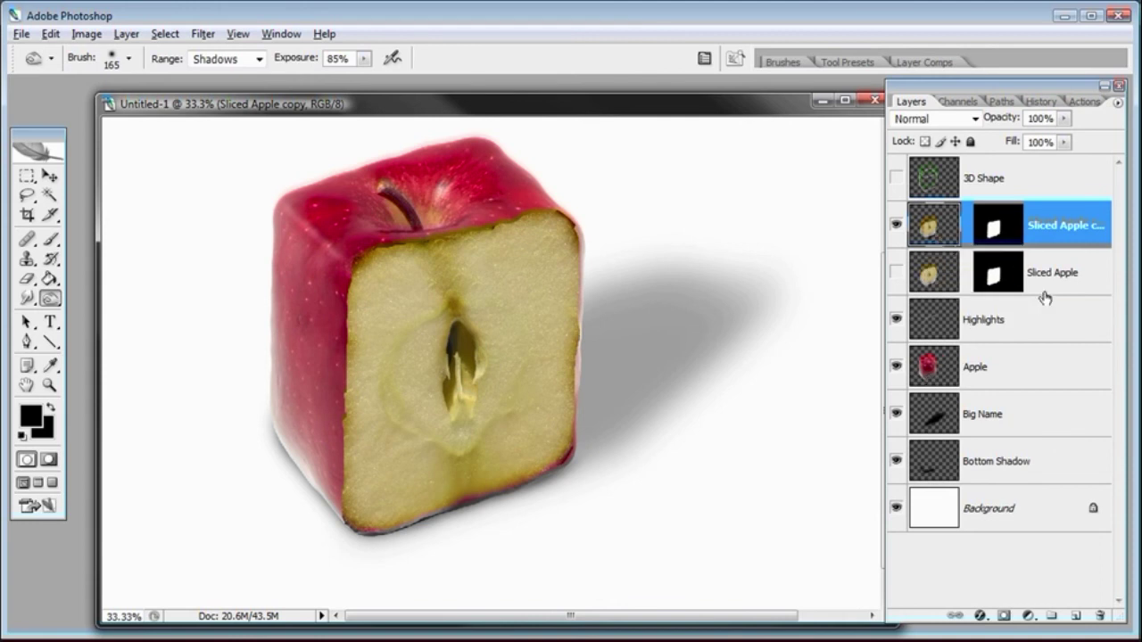
Show the original Sliced Apple layer again and lower the burned copy's opacity to 80%
{"action": "left_click", "coordinate": [896, 272]}
{"action": "left_click", "coordinate": [1064, 118]}
{"action": "mouse_move", "coordinate": [1059, 146]}
{"action": "left_mouse_down"}
{"action": "mouse_move", "coordinate": [1015, 147]}
{"action": "mouse_move", "coordinate": [1055, 146]}
{"action": "left_mouse_up"}
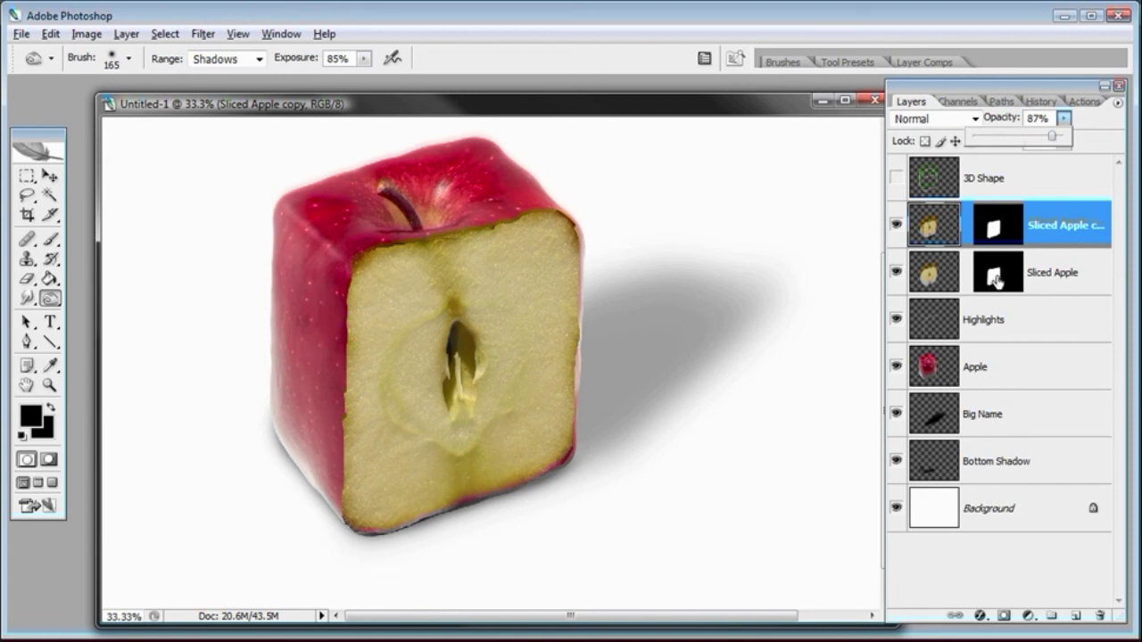
{"action": "left_click_drag", "start_coordinate": [1054, 137], "coordinate": [1068, 136]}
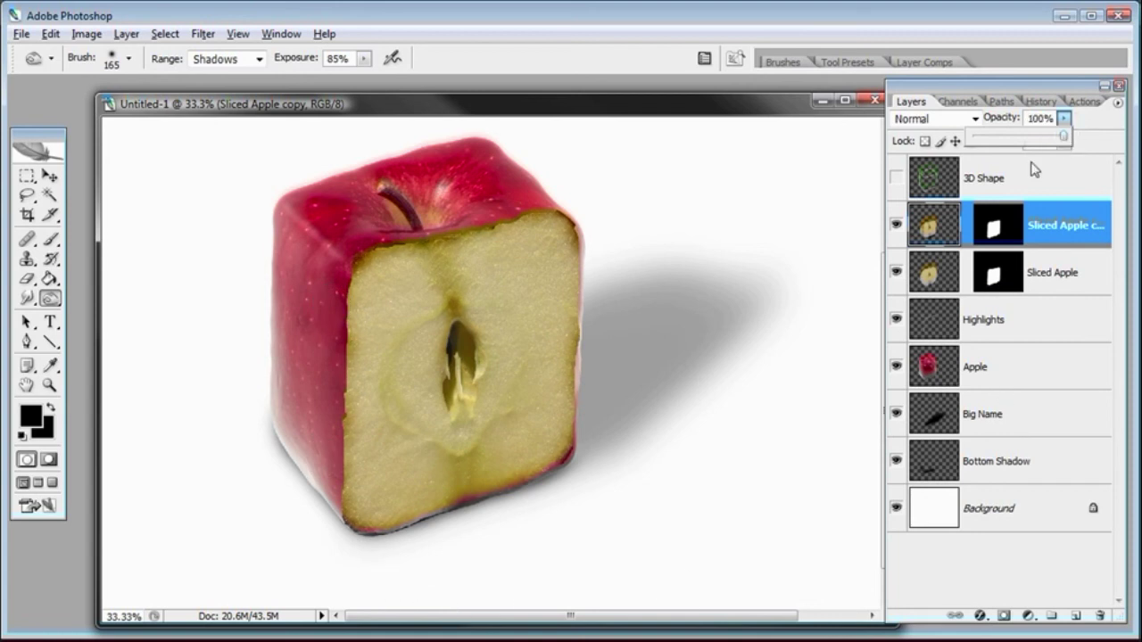
{"action": "left_click_drag", "start_coordinate": [1060, 141], "coordinate": [1047, 140]}
{"action": "left_click", "coordinate": [944, 232]}
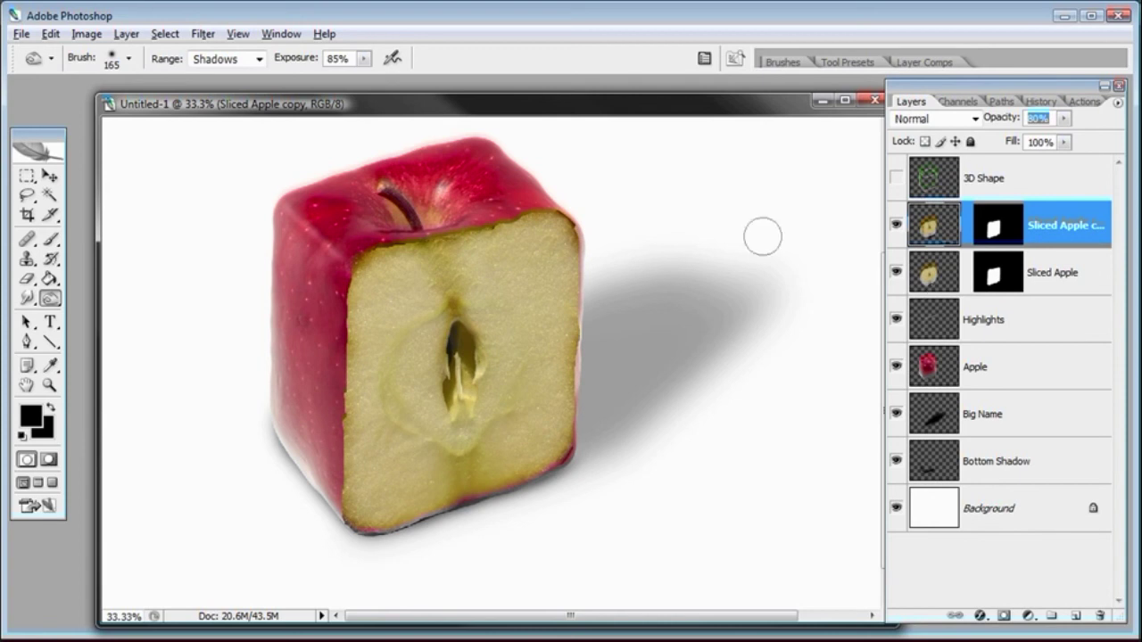
Merge the burned copy down into the Sliced Apple layer, applying the layer mask before merging
{"action": "left_click", "coordinate": [126, 33]}
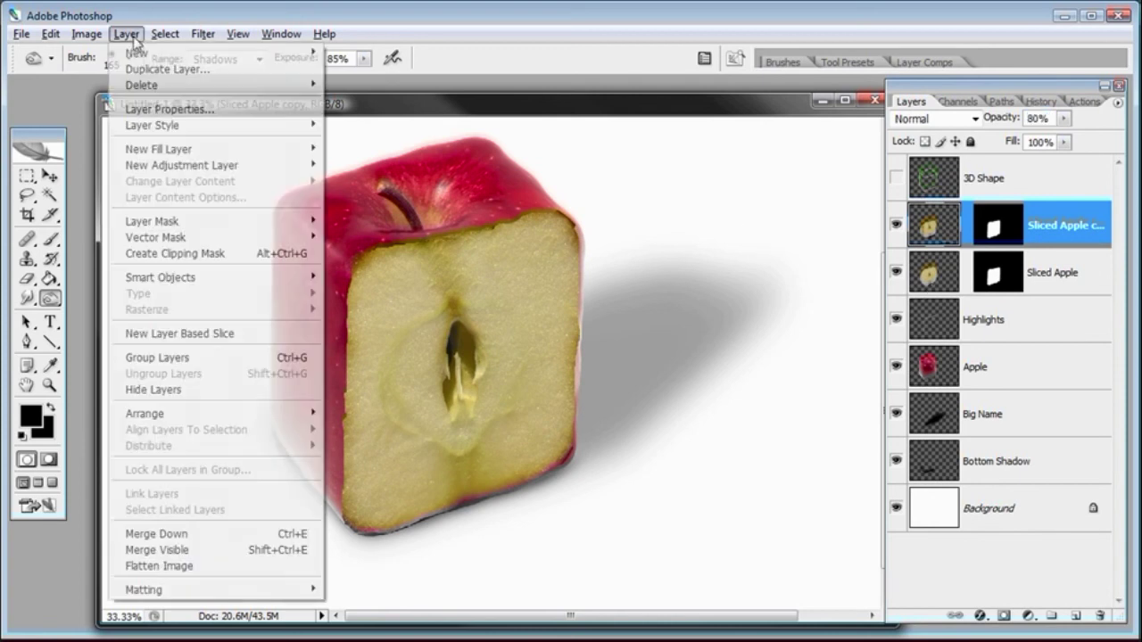
{"action": "left_click", "coordinate": [159, 538]}
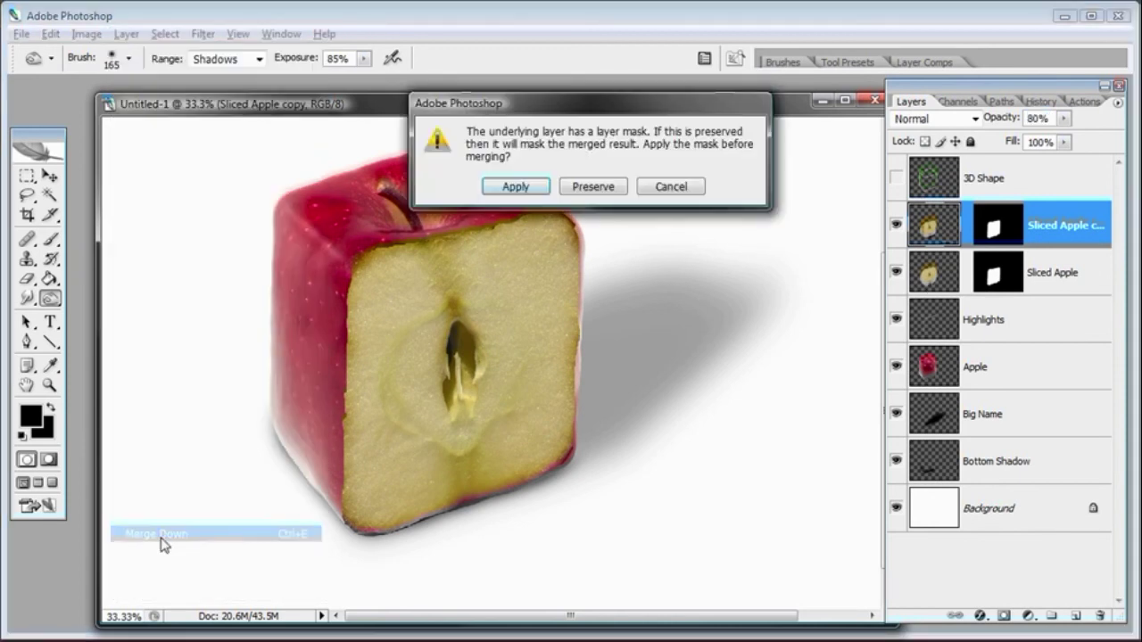
{"action": "left_click", "coordinate": [516, 187]}
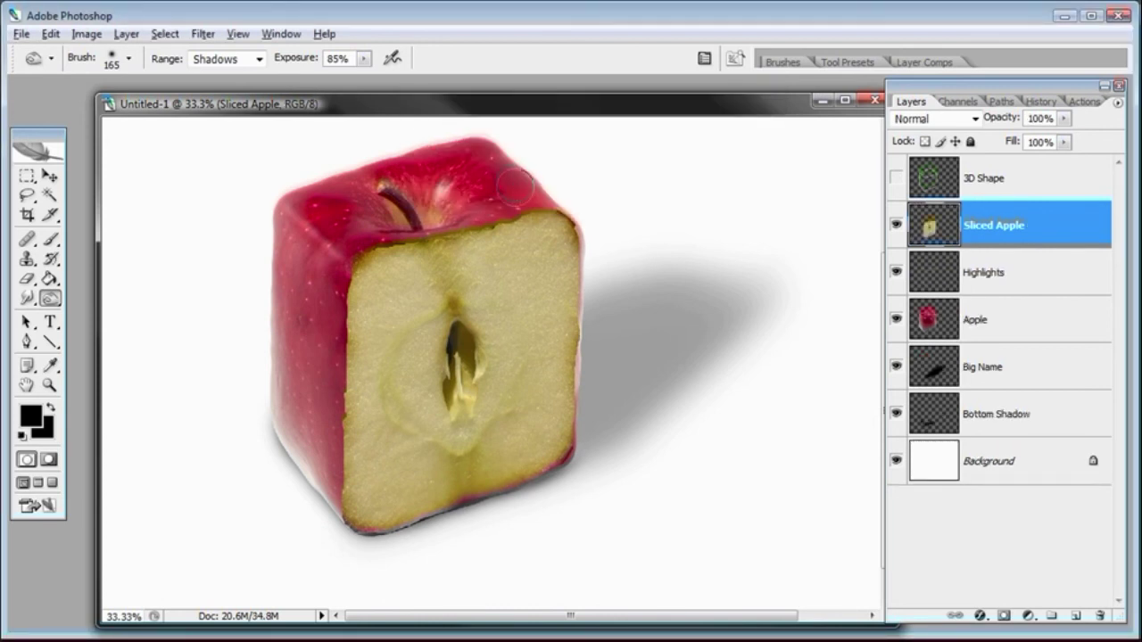